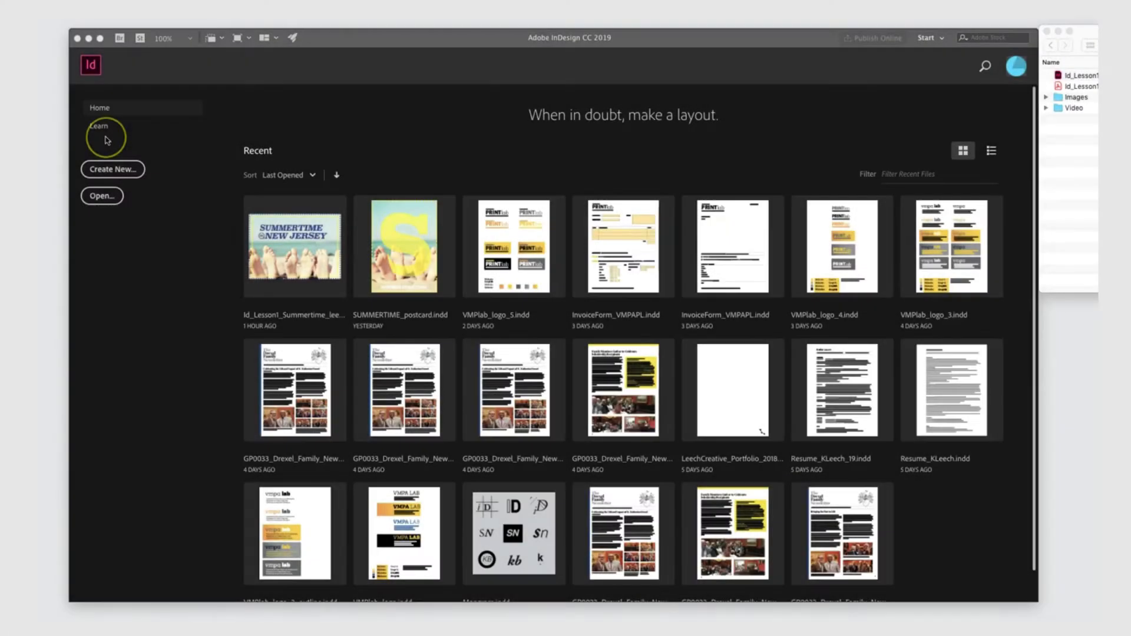
Arrange the InDesign window and the lesson folder window side by side
click(315, 39)
drag(334, 39, 313, 39)
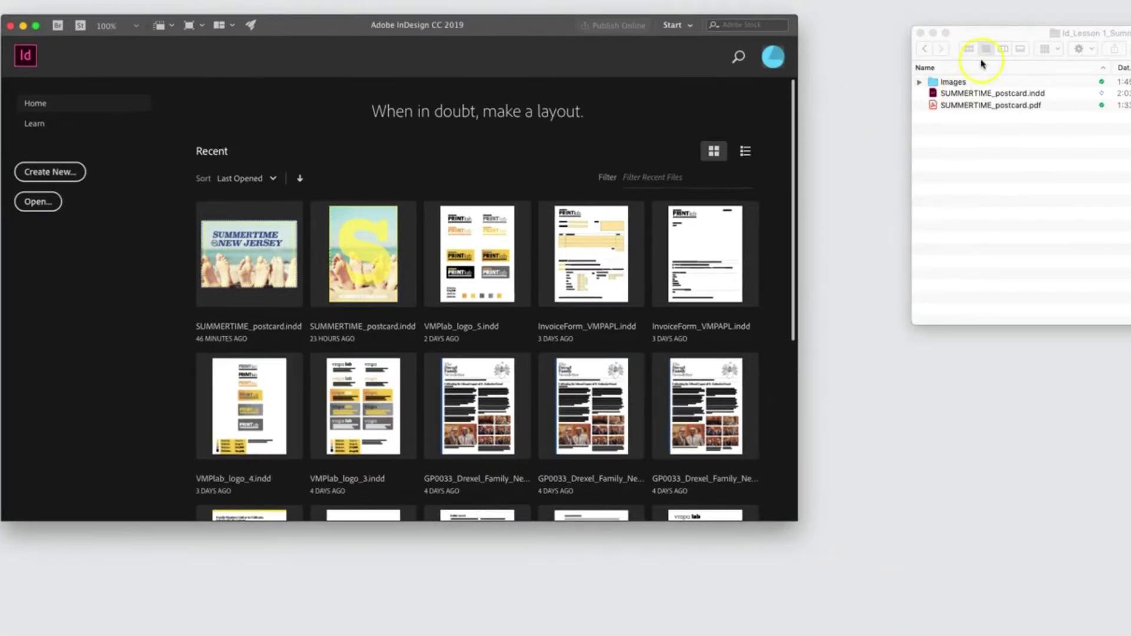
click(978, 35)
drag(978, 36, 909, 48)
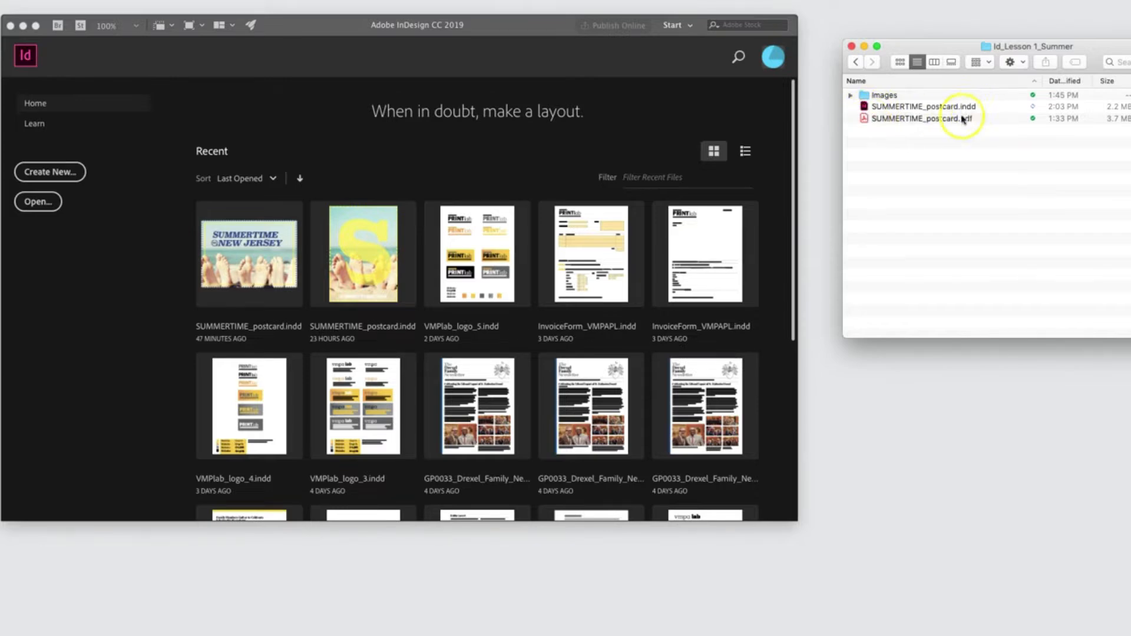
Examine the lesson folder's Images subfolder and the postcard document and PDF stored beside it
click(851, 95)
click(850, 95)
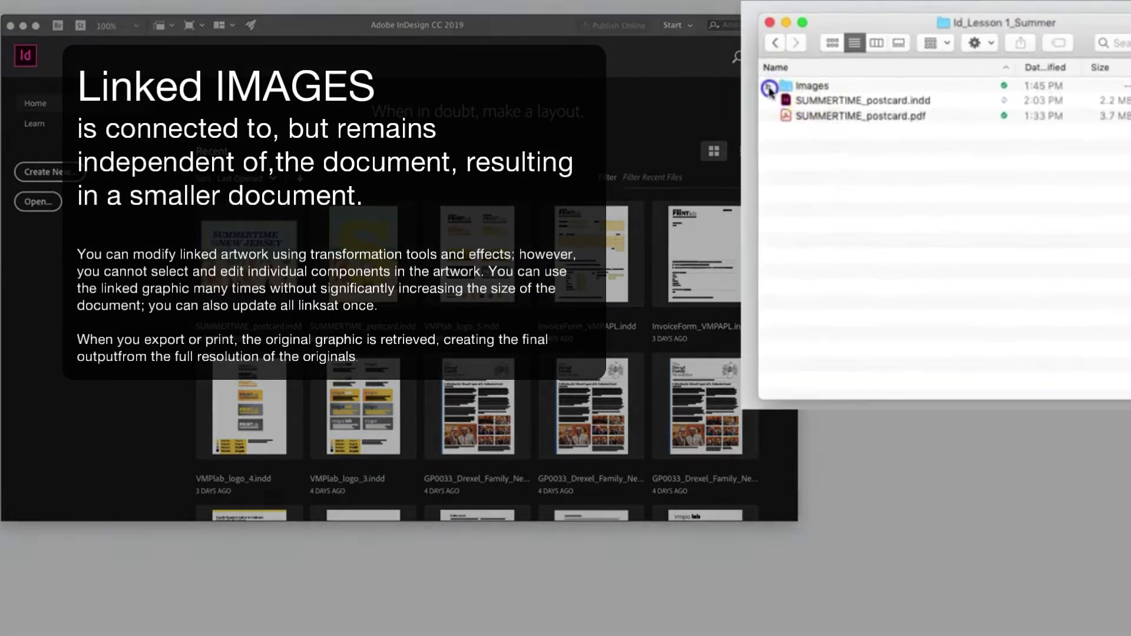
click(851, 95)
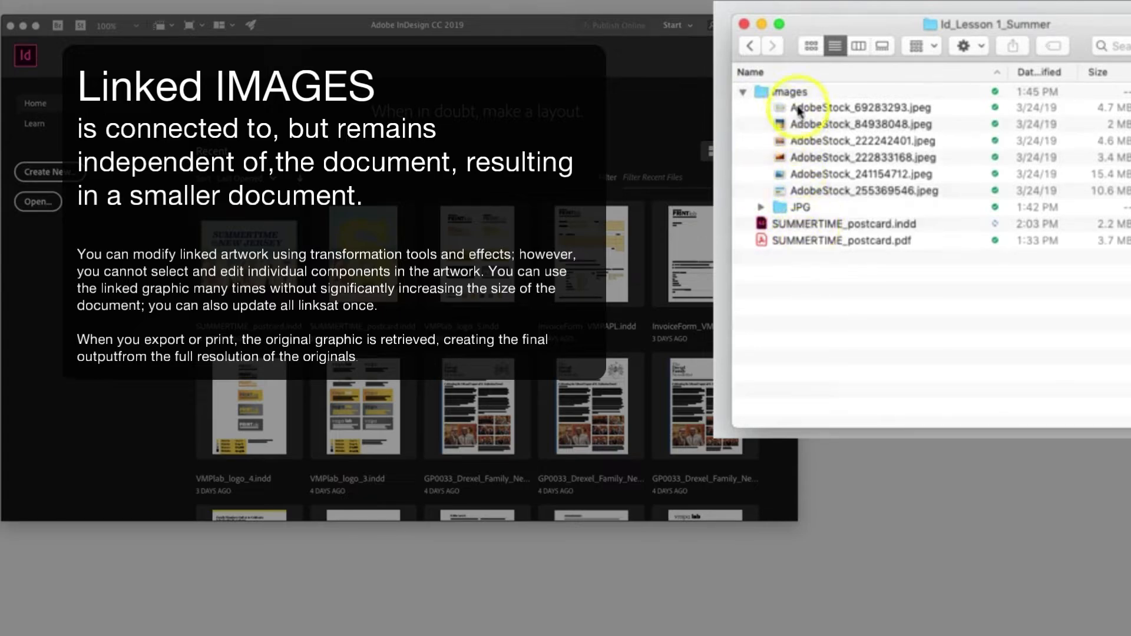
click(744, 92)
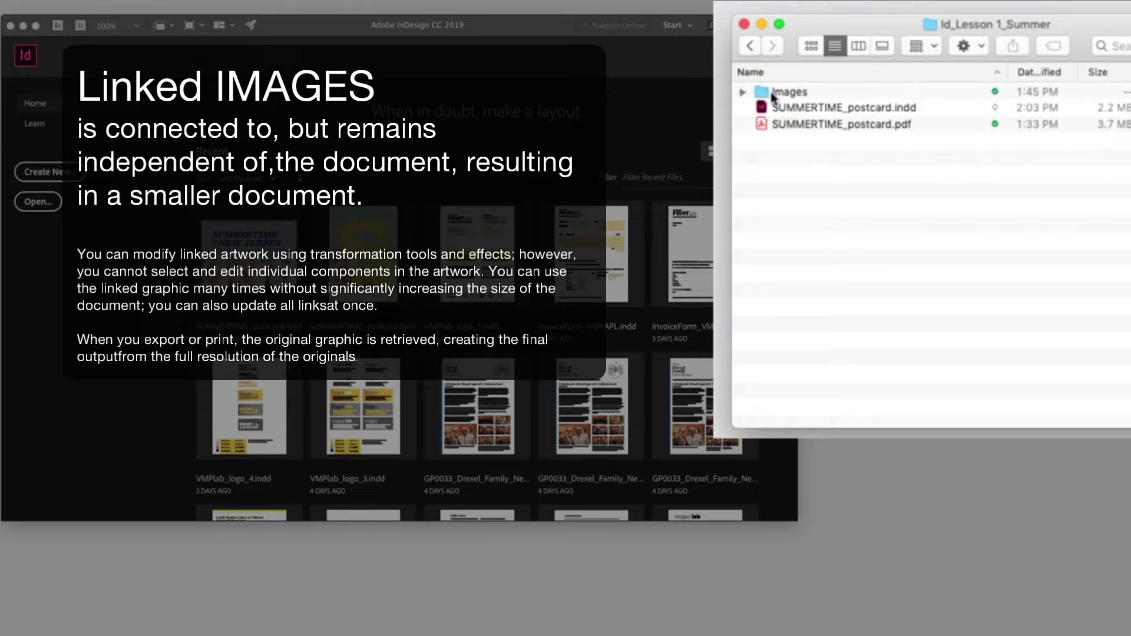
click(773, 94)
click(772, 107)
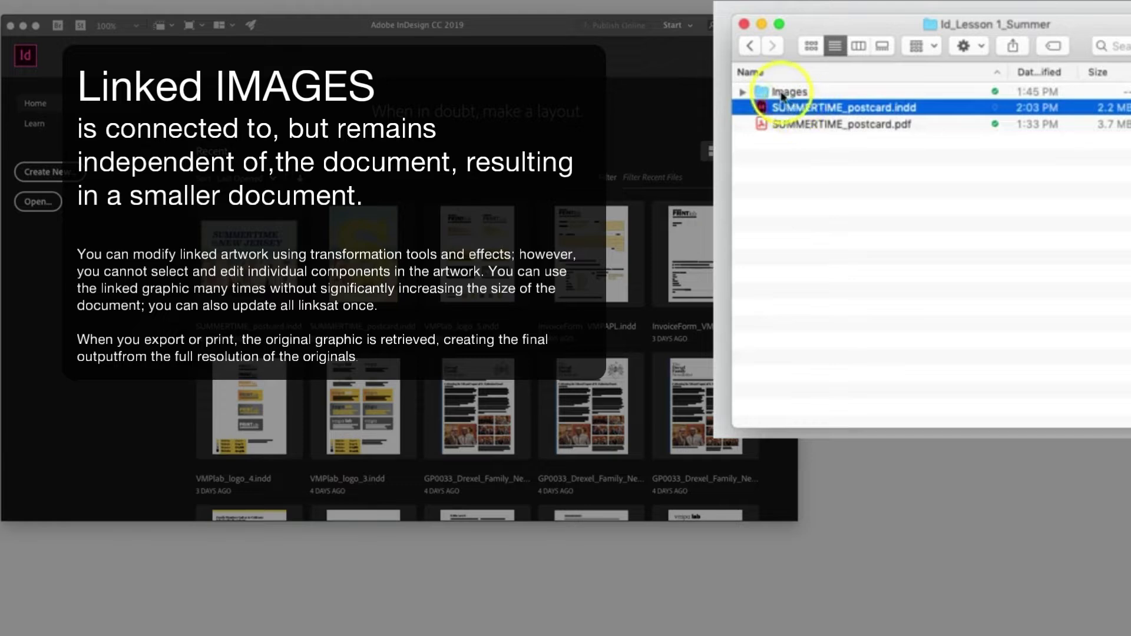
click(929, 27)
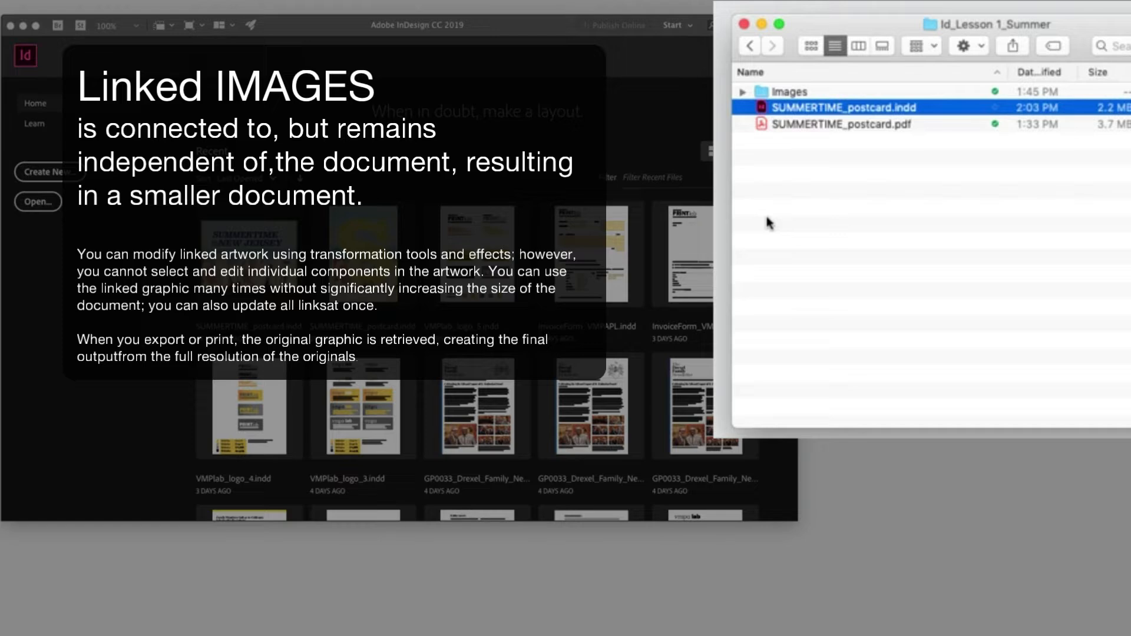
click(868, 187)
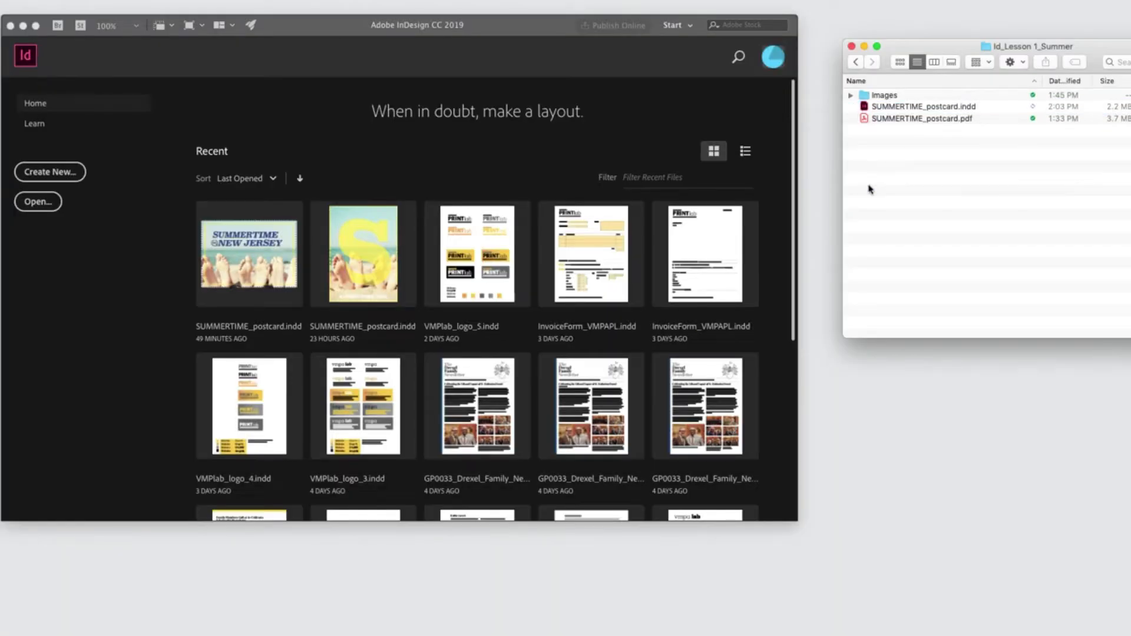
click(878, 96)
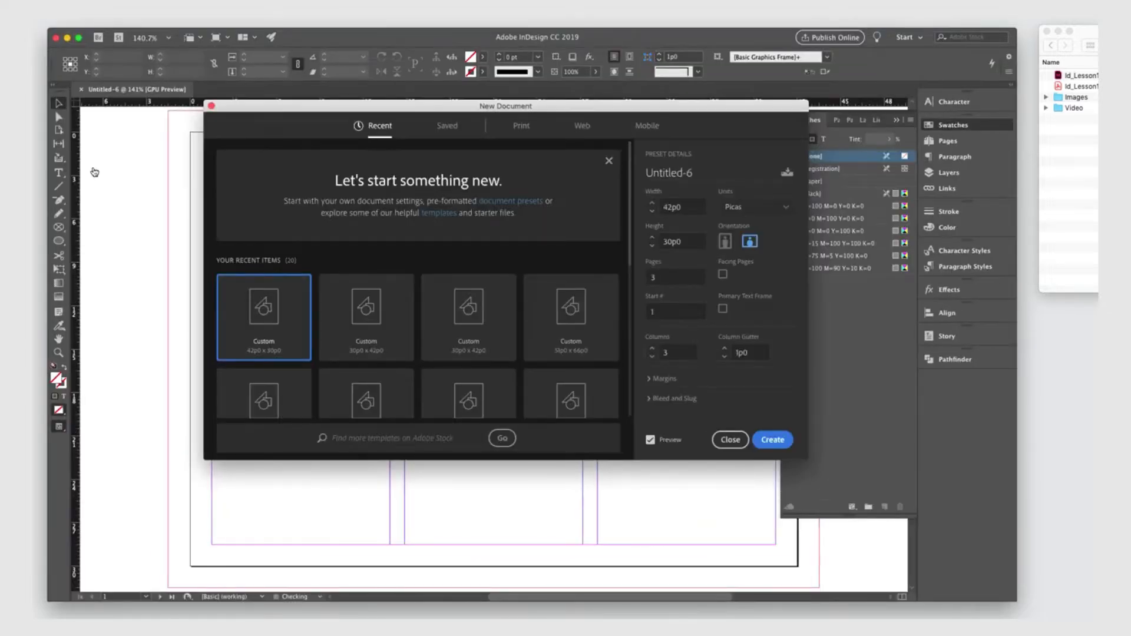
Set up a named new print document in inches, 7 in wide and 5 in high, in landscape orientation
click(521, 127)
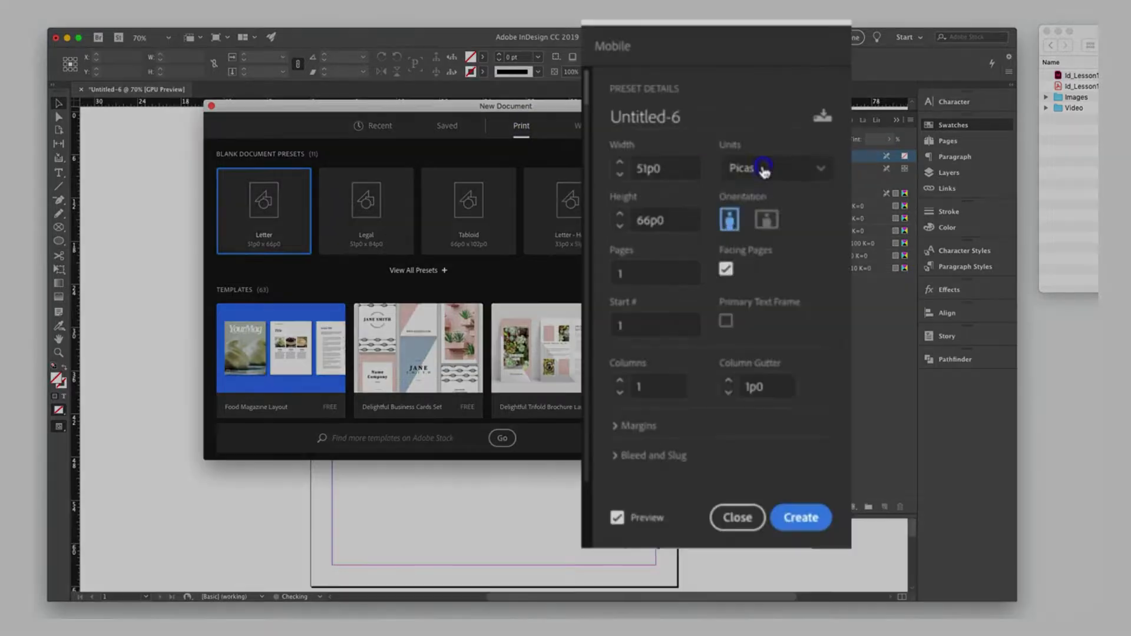
click(745, 206)
click(766, 258)
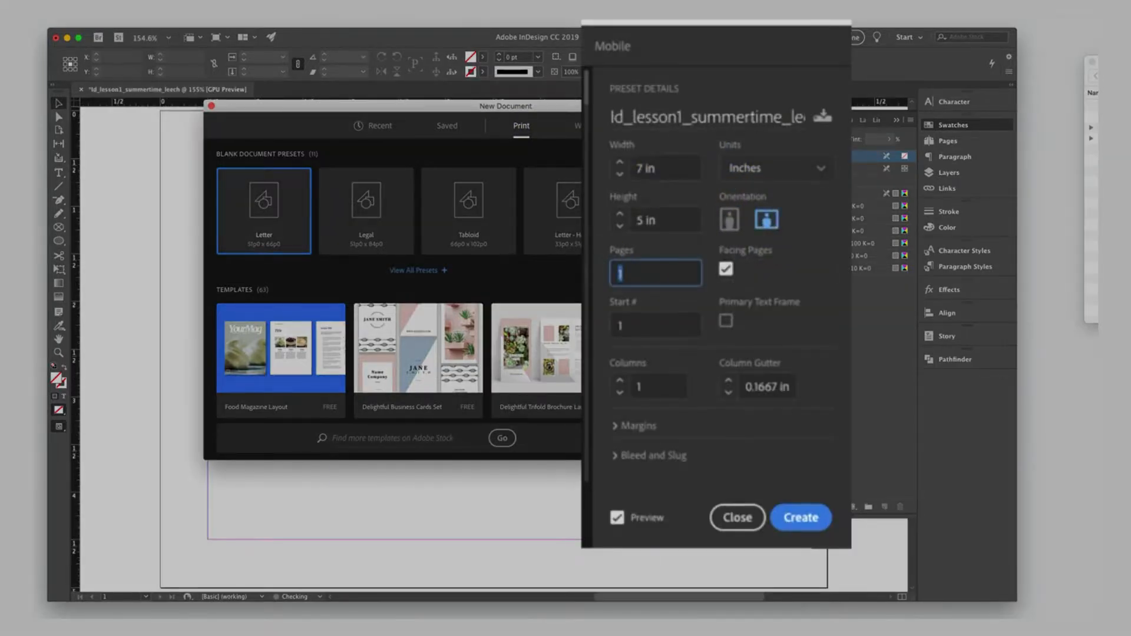
Give the new document 3 pages and 3 columns, with facing pages turned off
text(3)
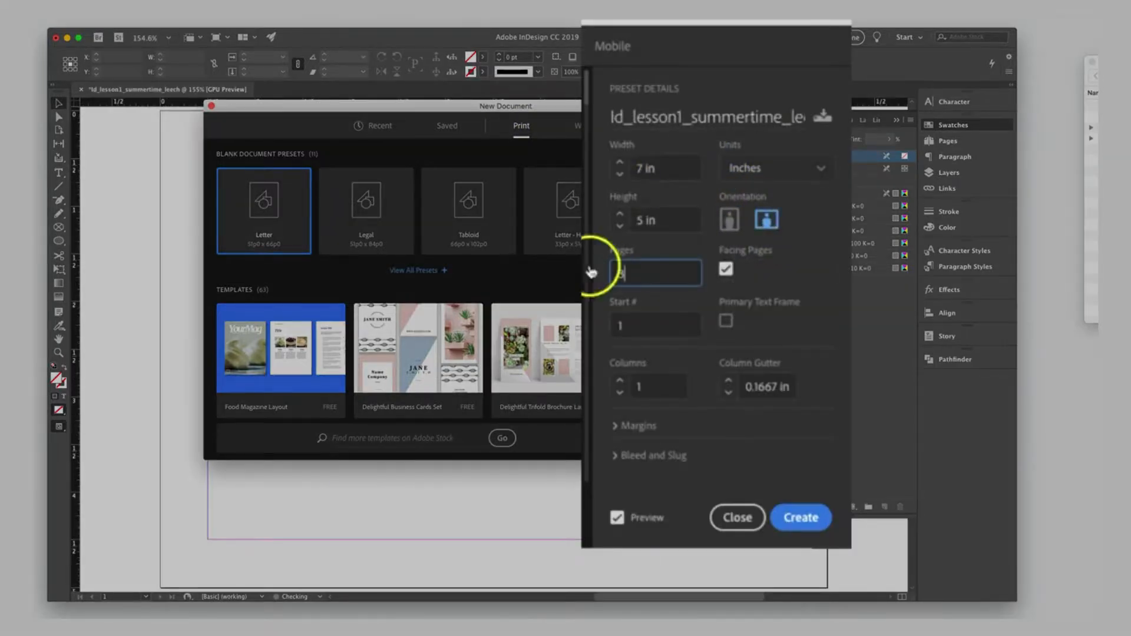
click(725, 268)
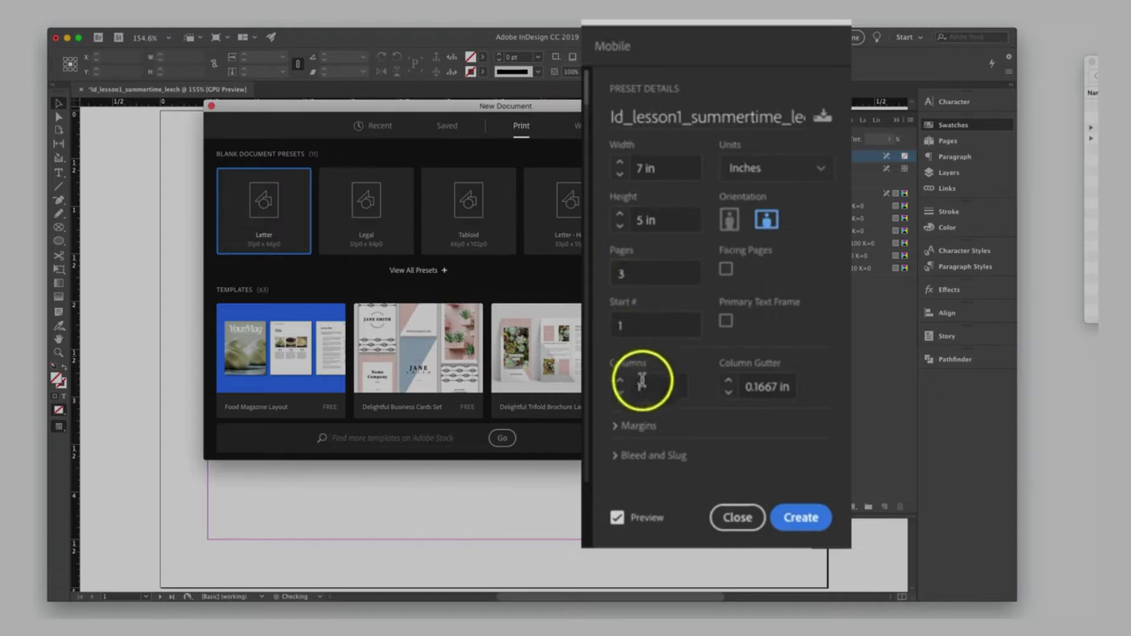
click(642, 382)
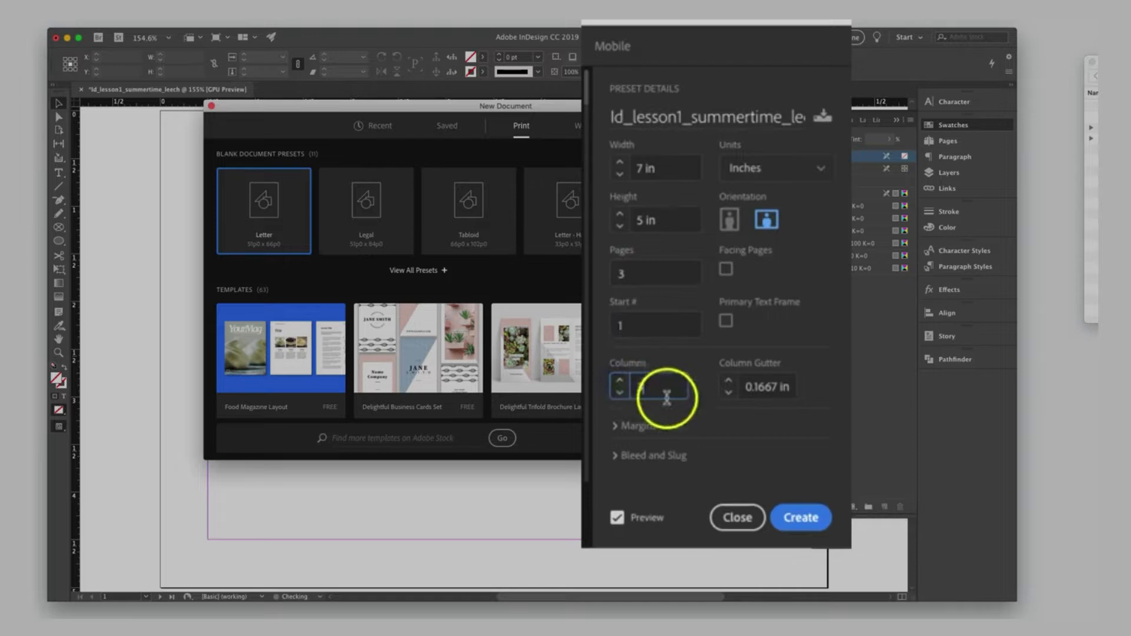
text(3)
Set linked margins of 0.25 in on all four sides of the new document
click(614, 426)
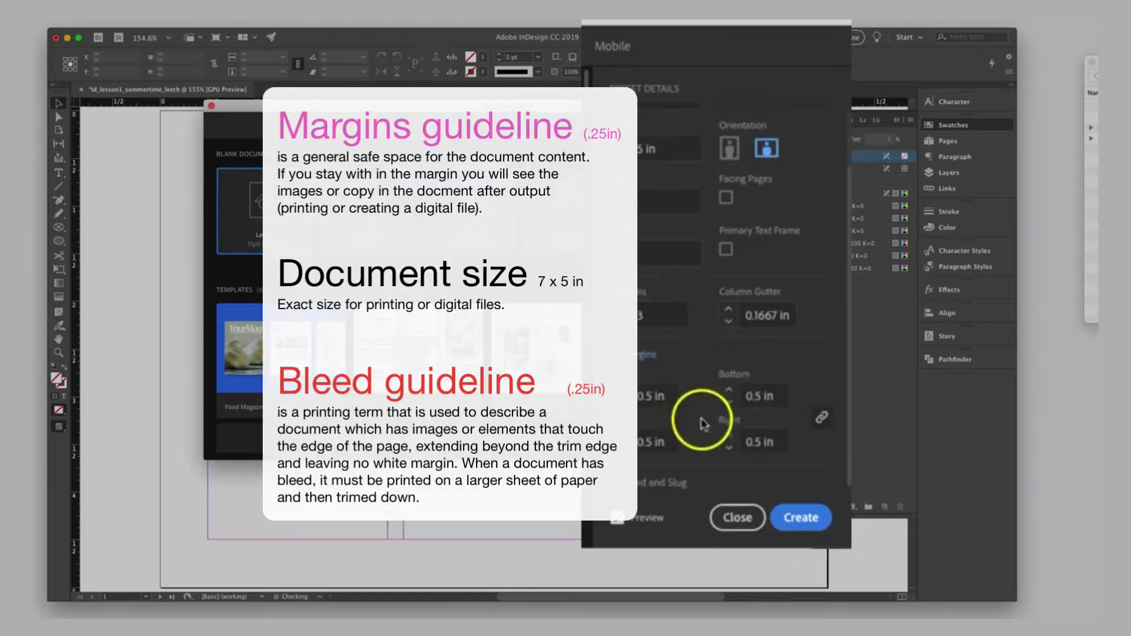
click(648, 399)
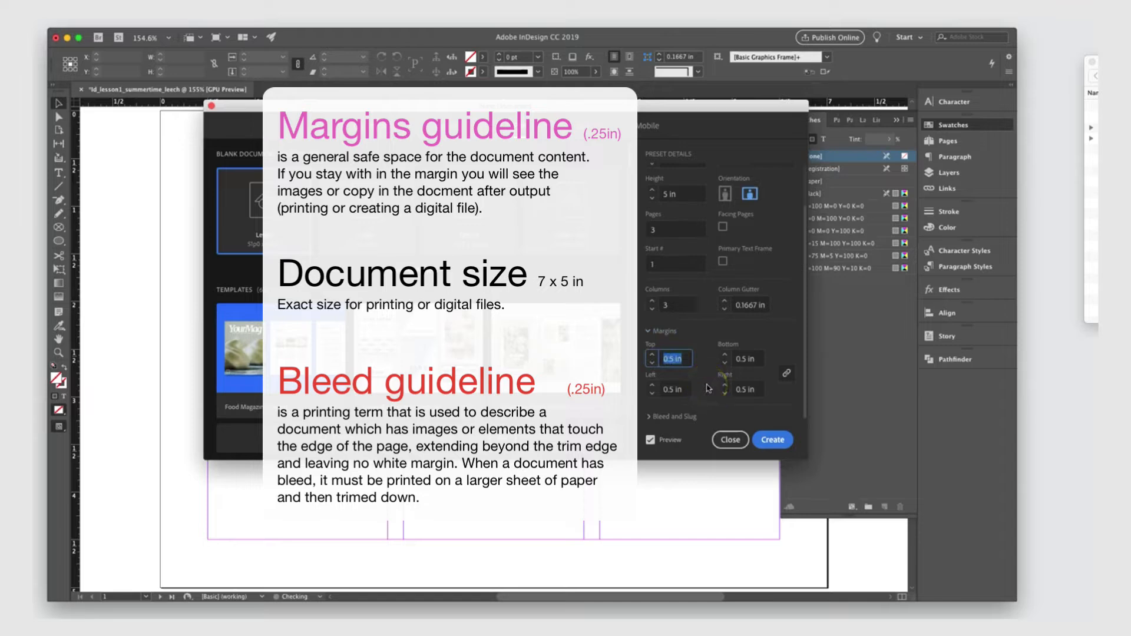
text(0.25)
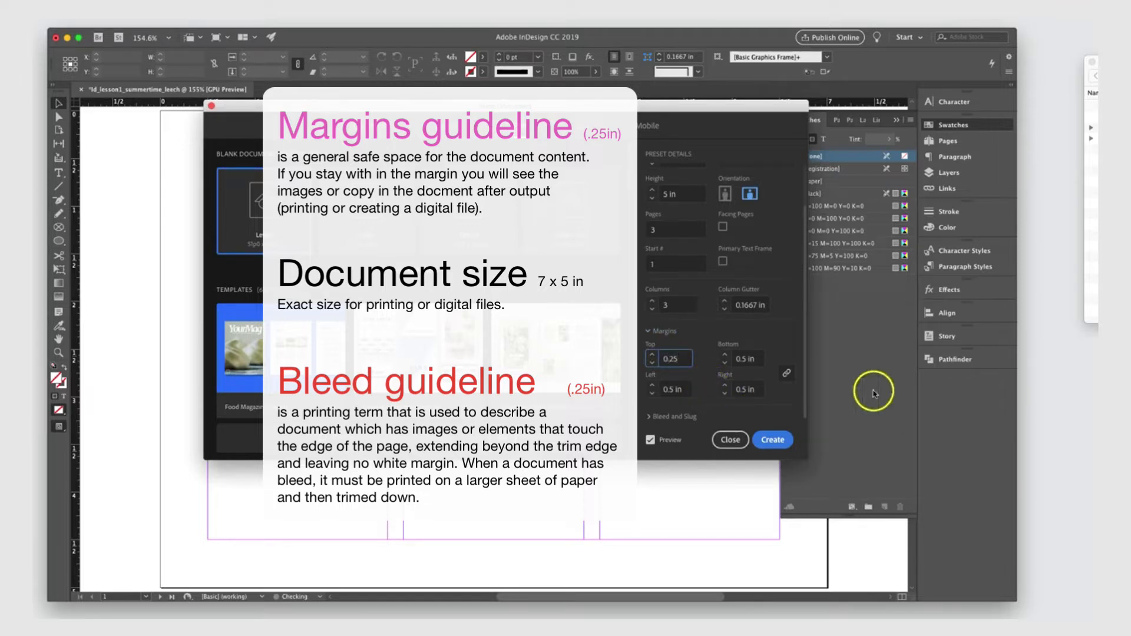
click(787, 373)
click(742, 359)
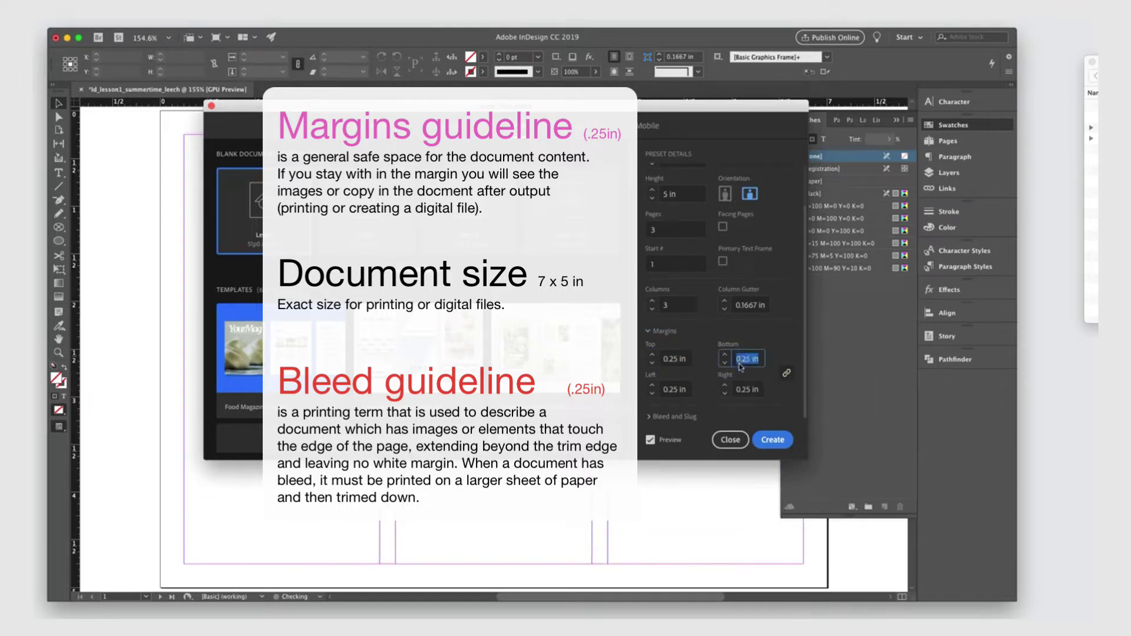
Set a linked bleed of 0.25 in on all four sides, review the settings and create the document
click(650, 418)
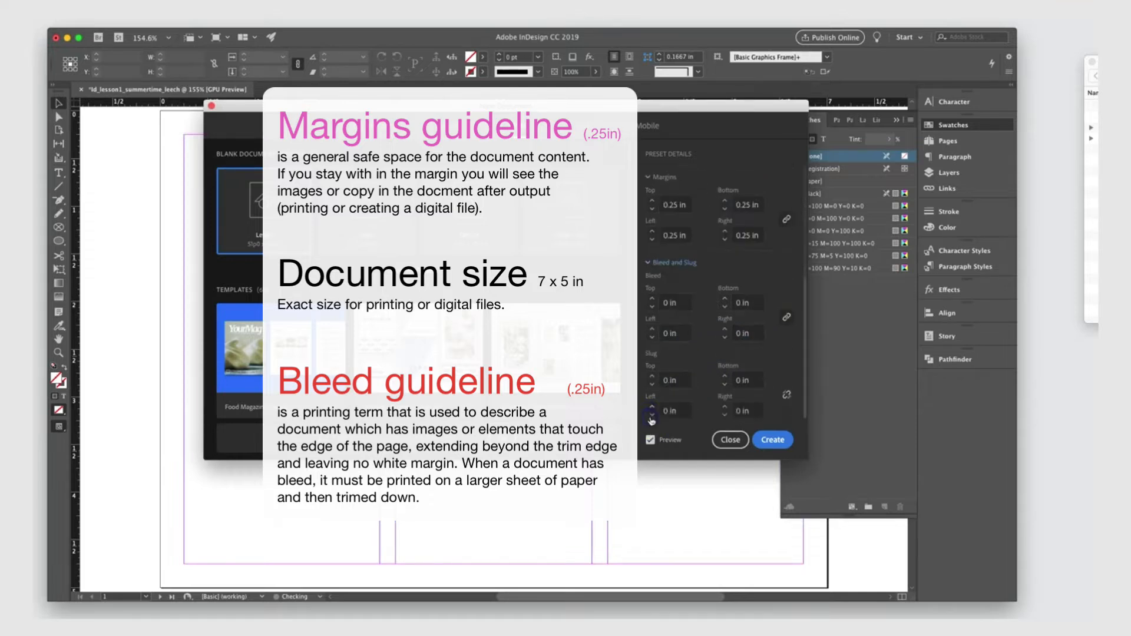
click(664, 303)
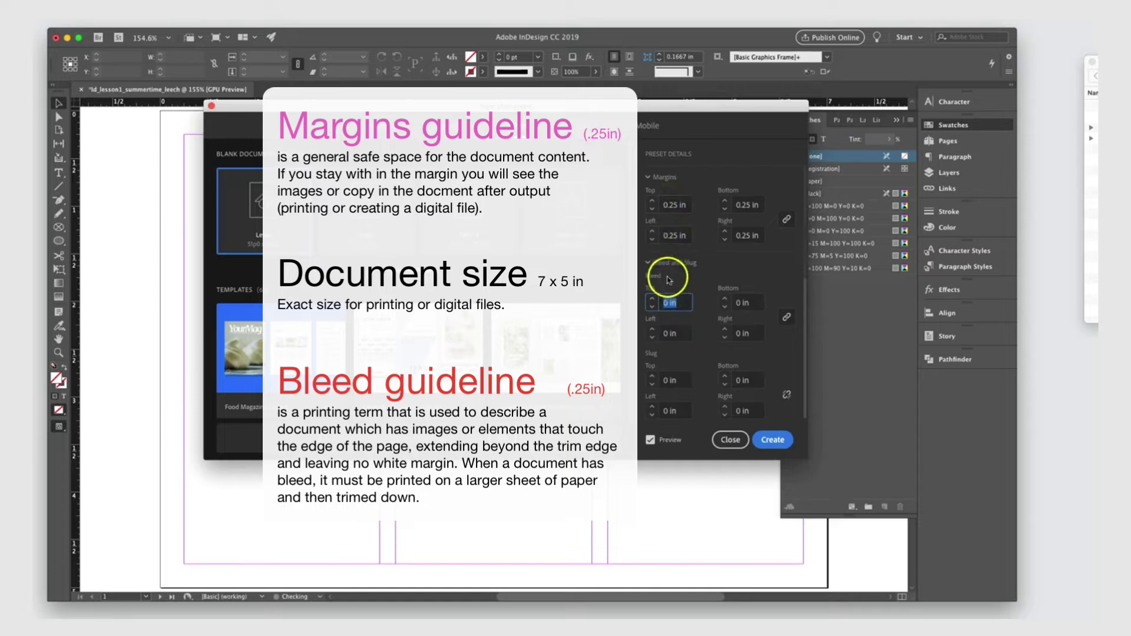
text(0.2)
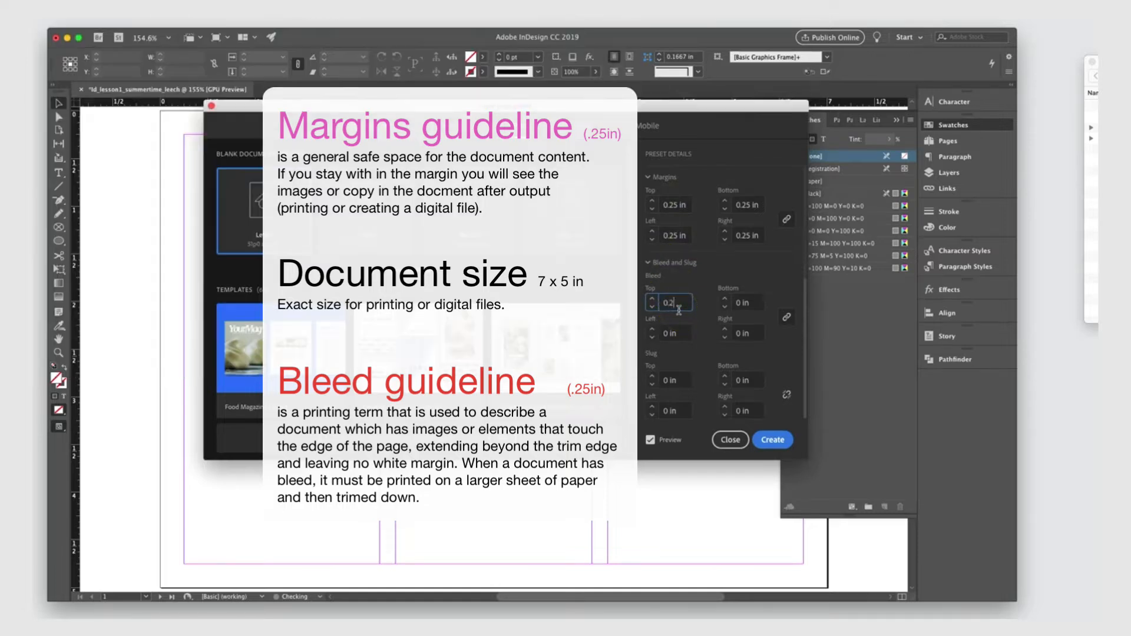
text(5)
click(674, 333)
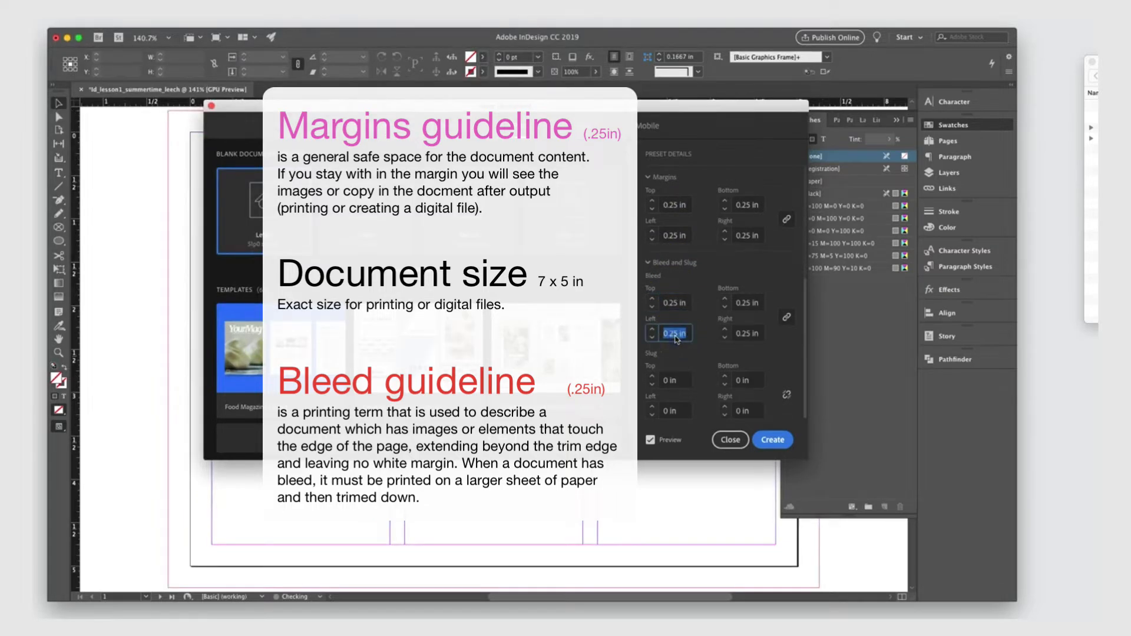
scroll(702, 405, up, 3)
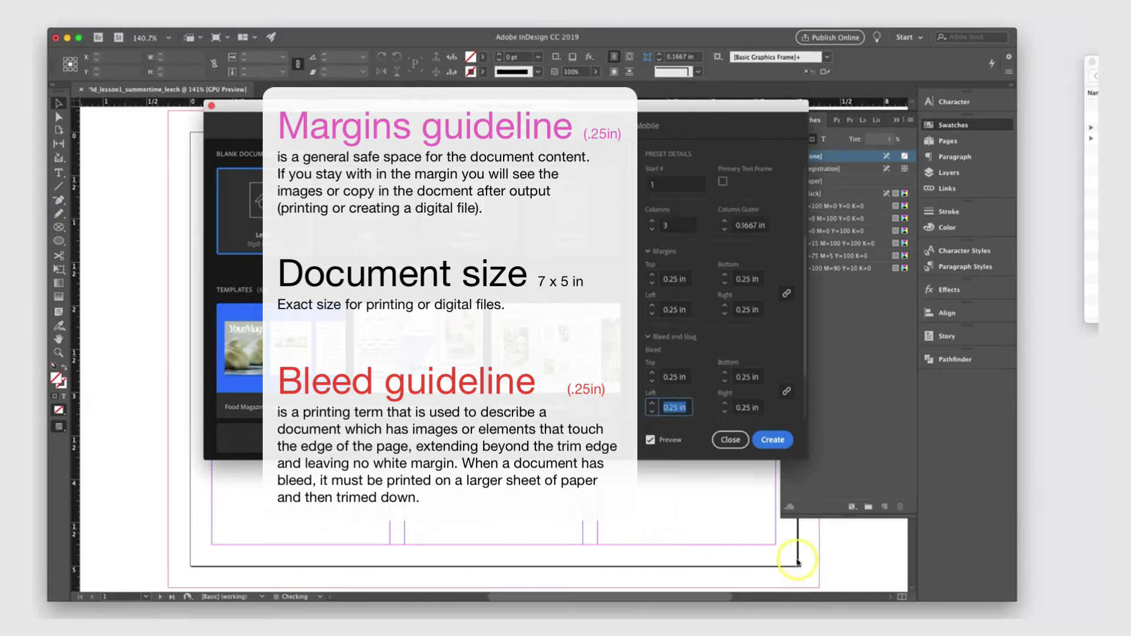
scroll(686, 291, up, 3)
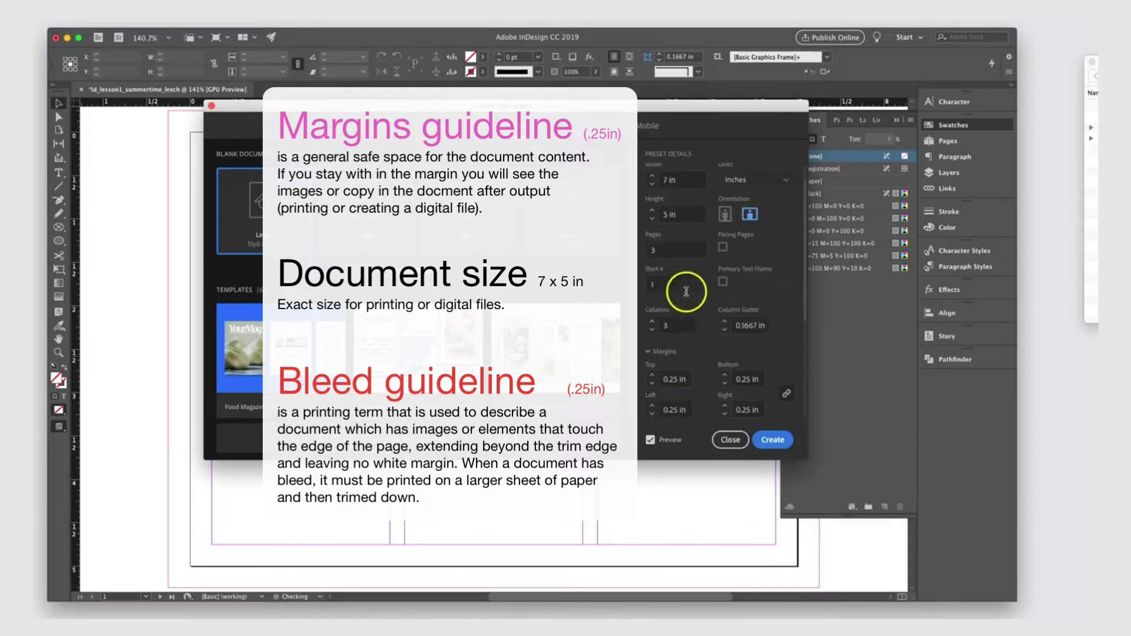
scroll(686, 291, up, 2)
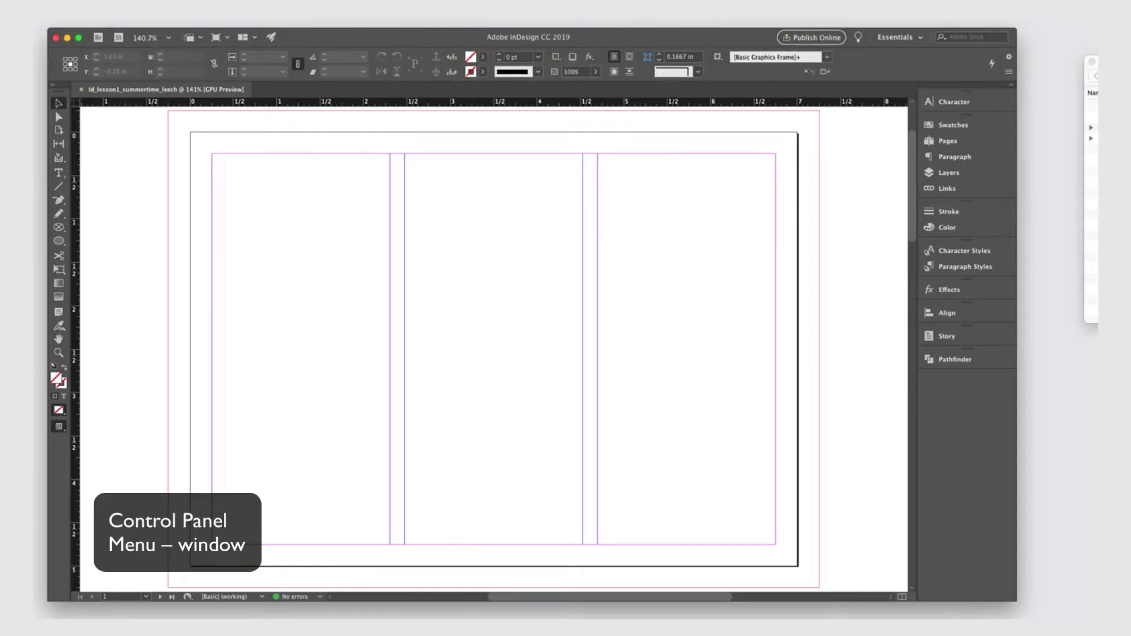
Hide the Control panel and show it again
click(211, 2)
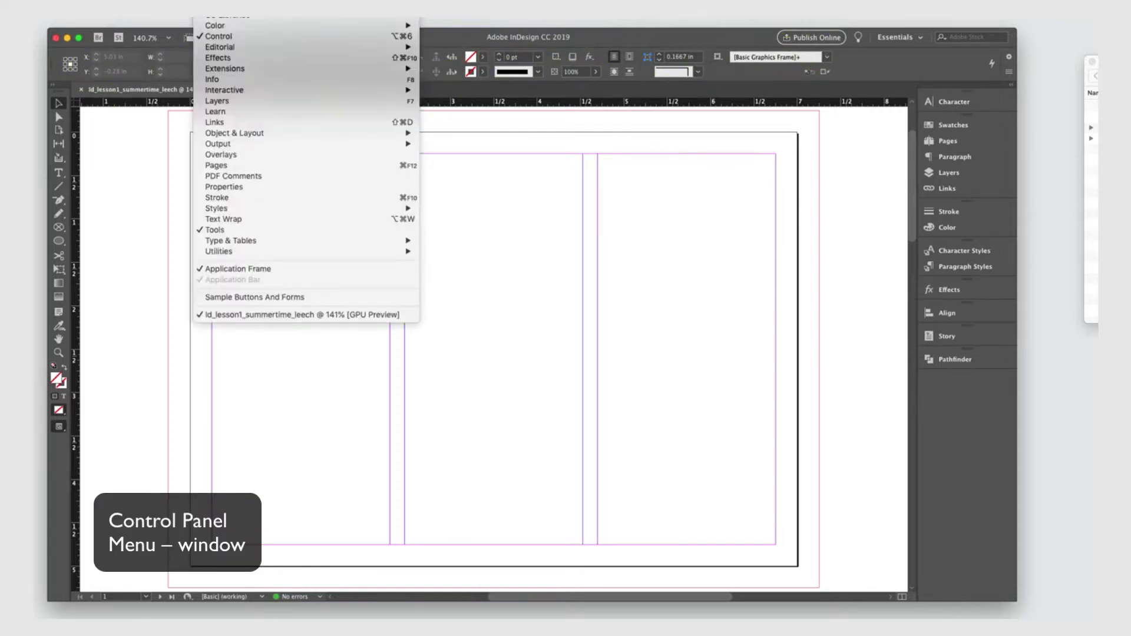
click(216, 37)
click(211, 2)
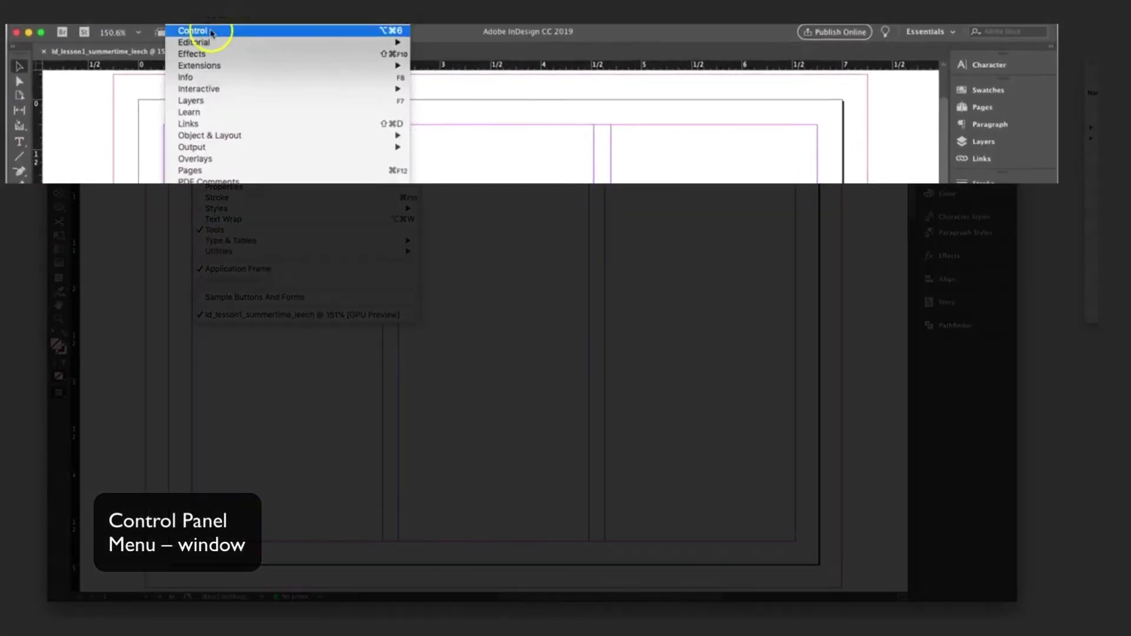
click(236, 36)
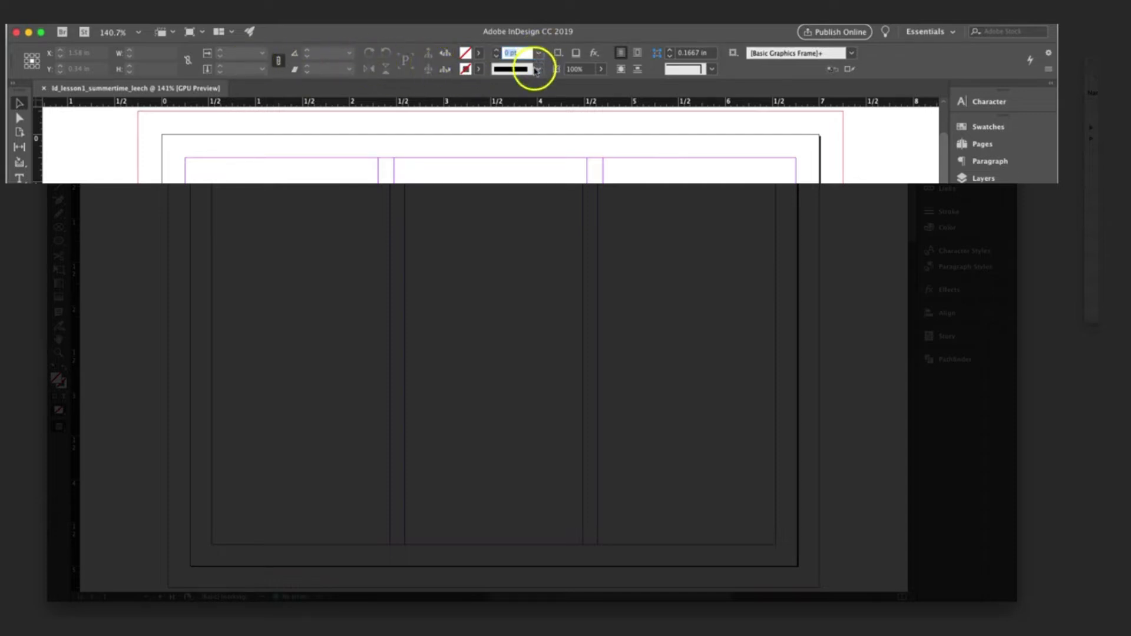
Examine the stroke and fill swatch choices and the text wrap options for objects
click(476, 70)
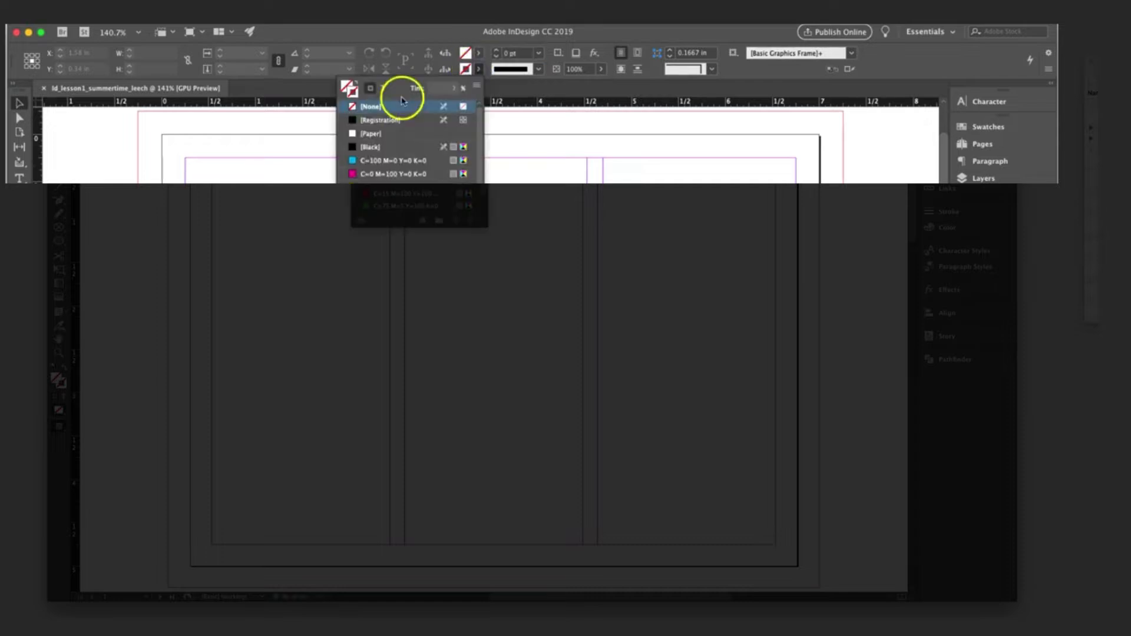
click(481, 53)
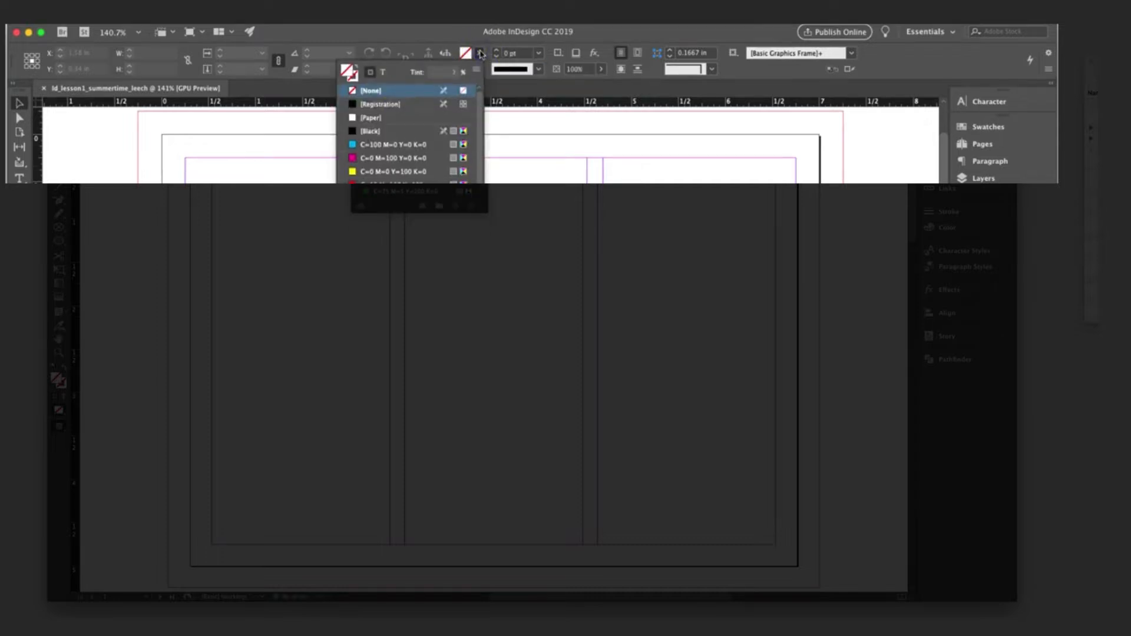
click(481, 54)
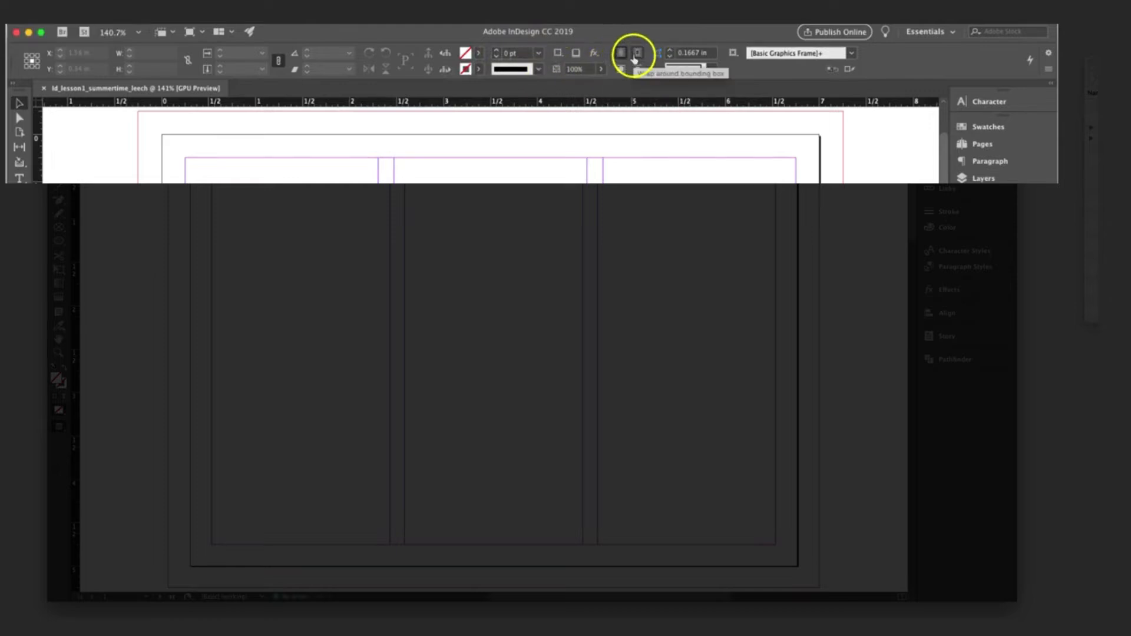
click(626, 56)
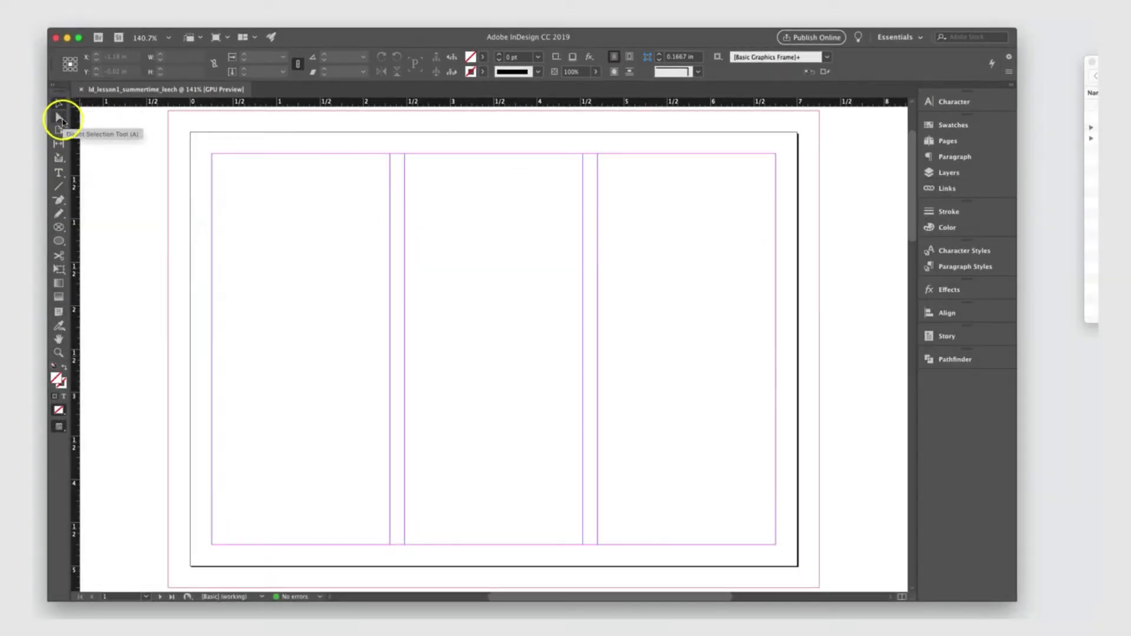
Activate the Selection tool and display the document's page thumbnails to examine its pages
click(62, 104)
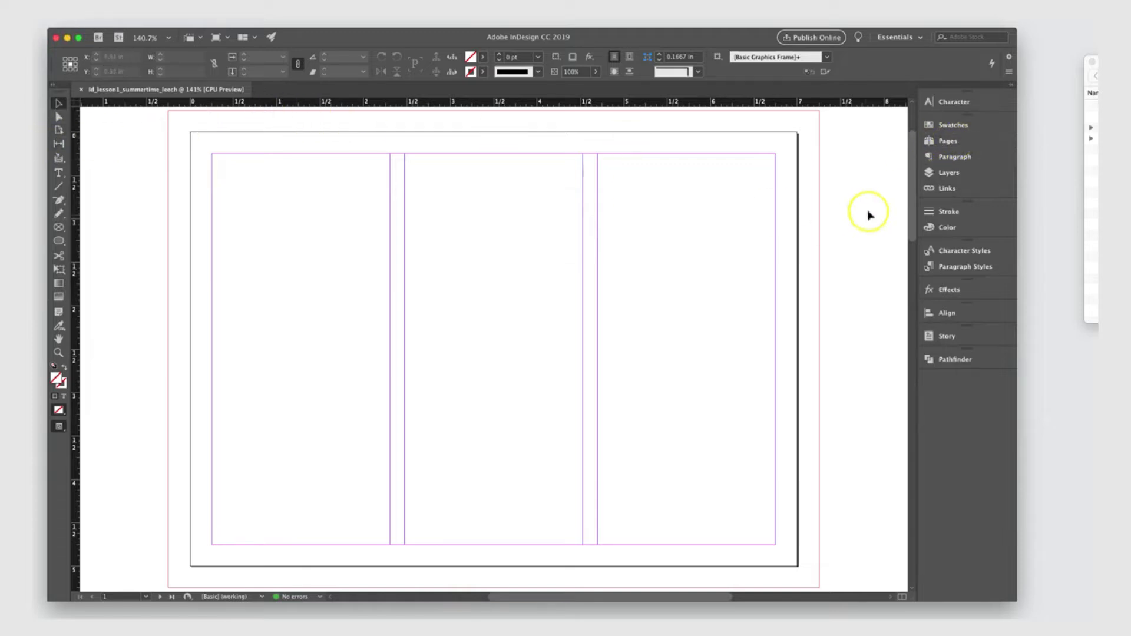
click(948, 141)
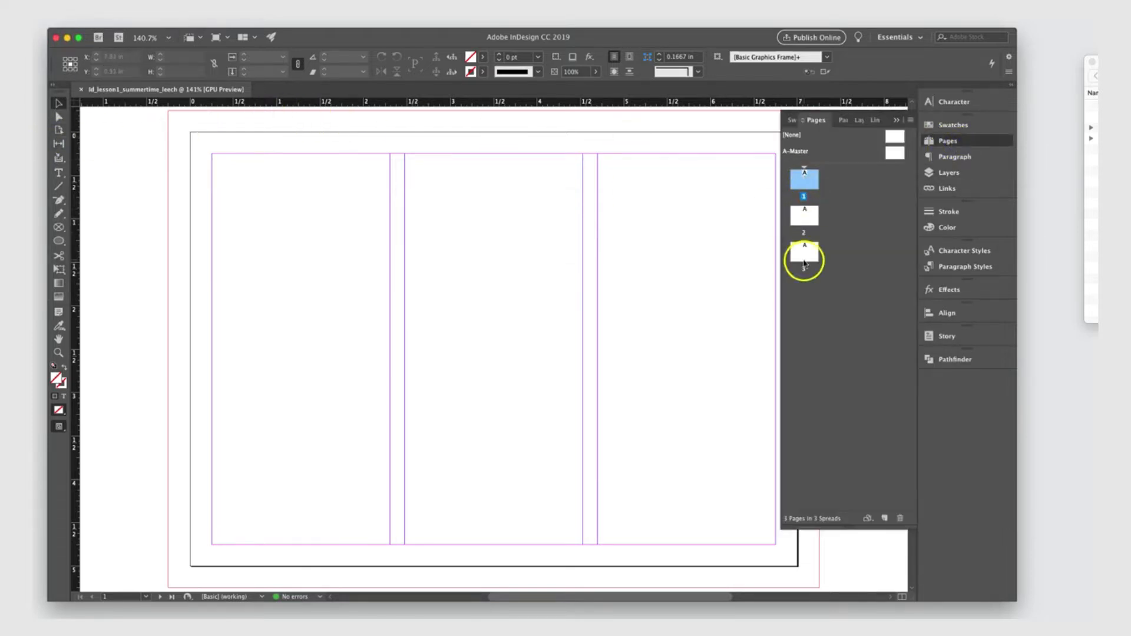
drag(804, 262, 803, 202)
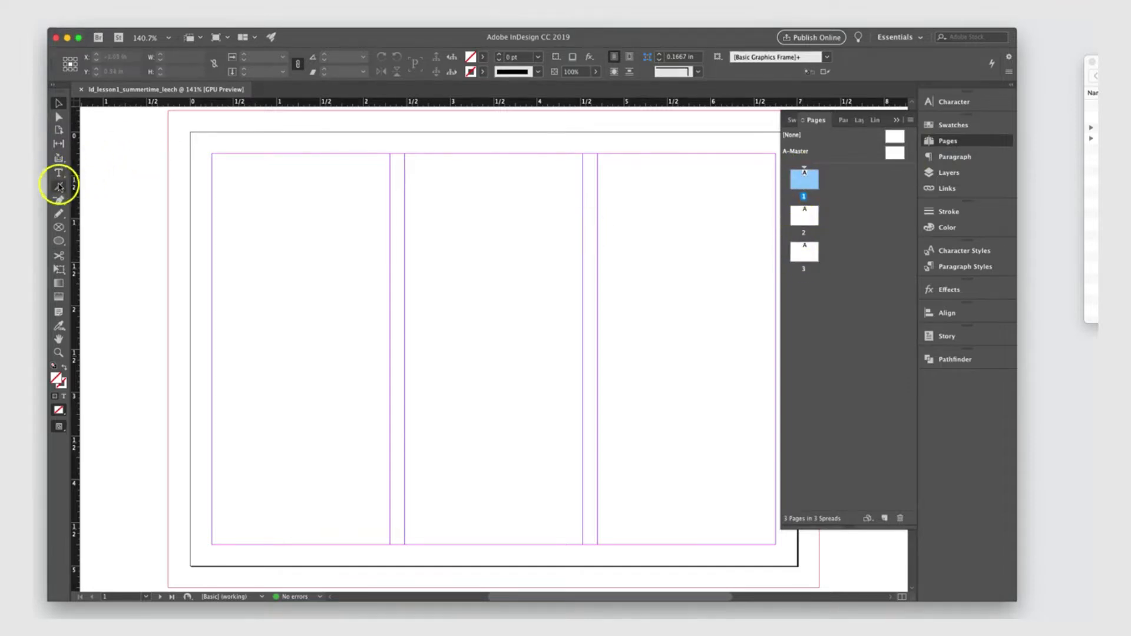
Use the Page tool to make page 1 portrait, then try page widths of 10 in and 20 in
key(shift+p)
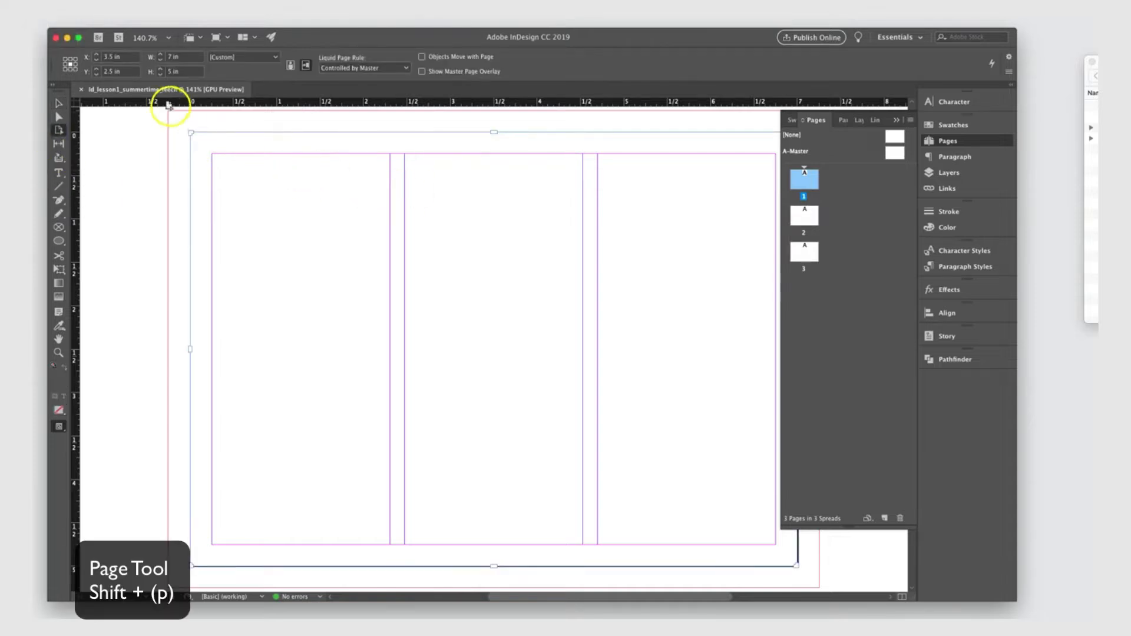
click(307, 64)
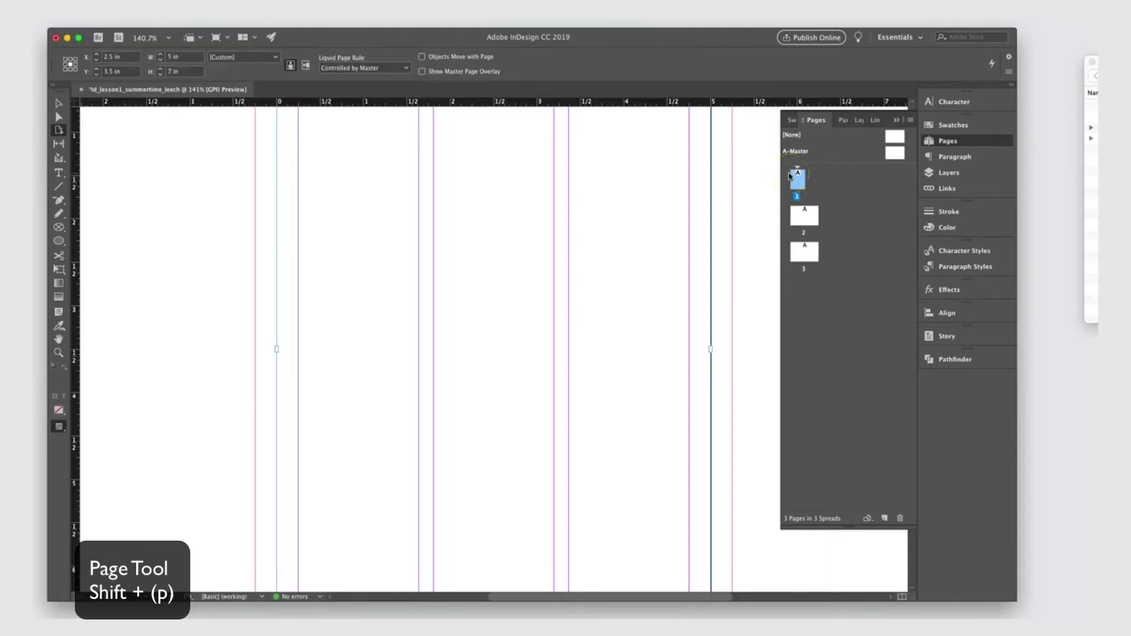
double_click(168, 56)
key(Return)
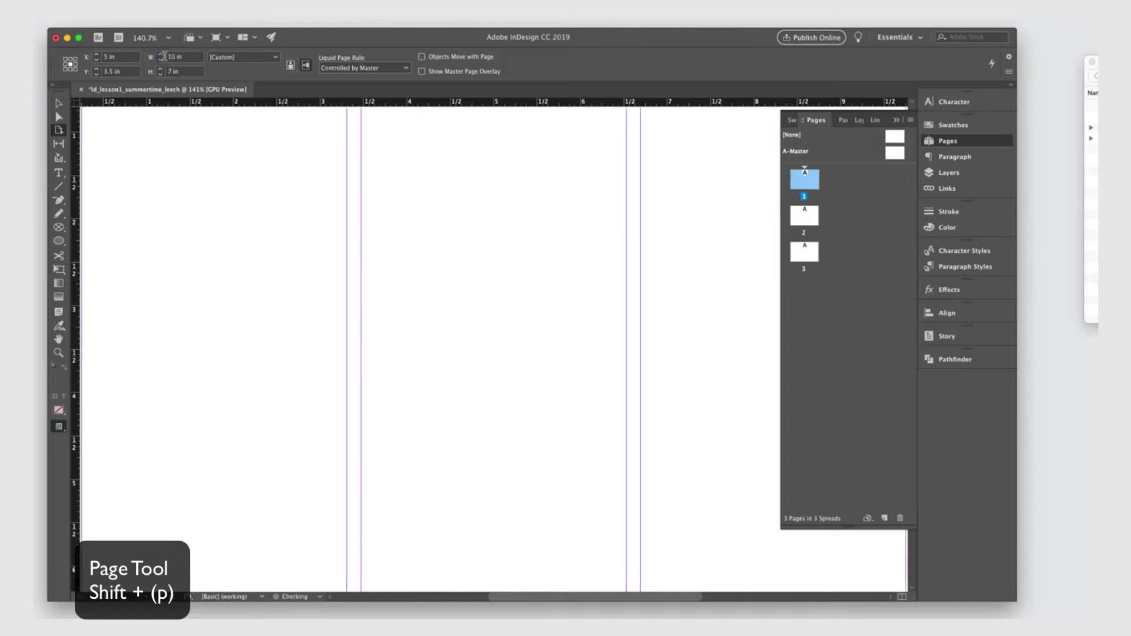
double_click(169, 56)
text(20)
key(Return)
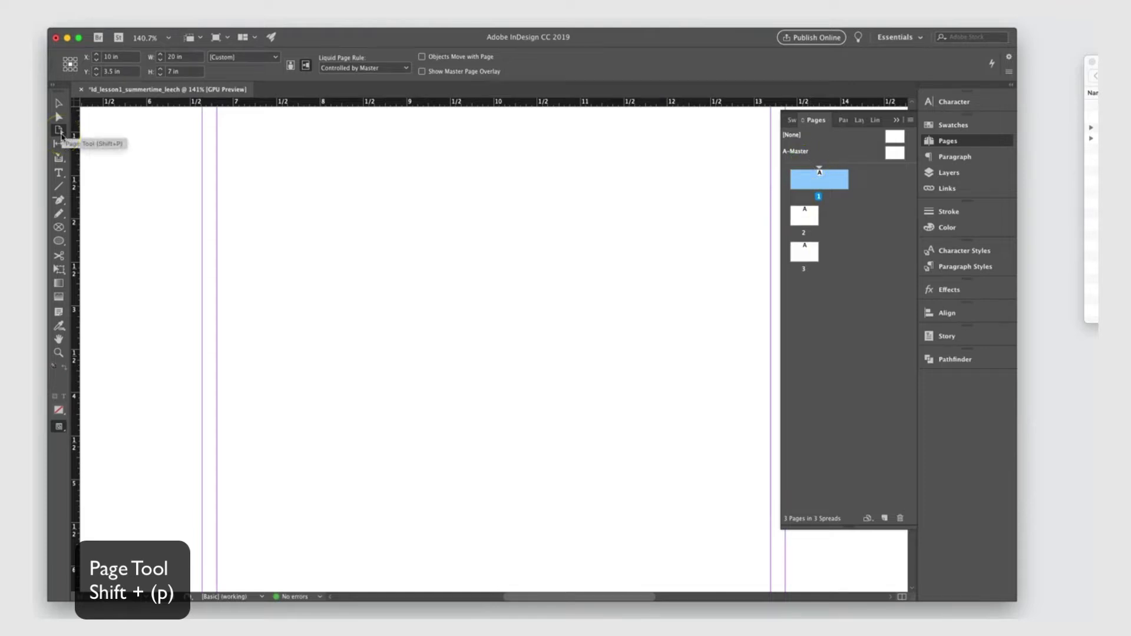
Undo the orientation and width changes made to page 1
key(super+z)
key(super+z)
key(super+z)
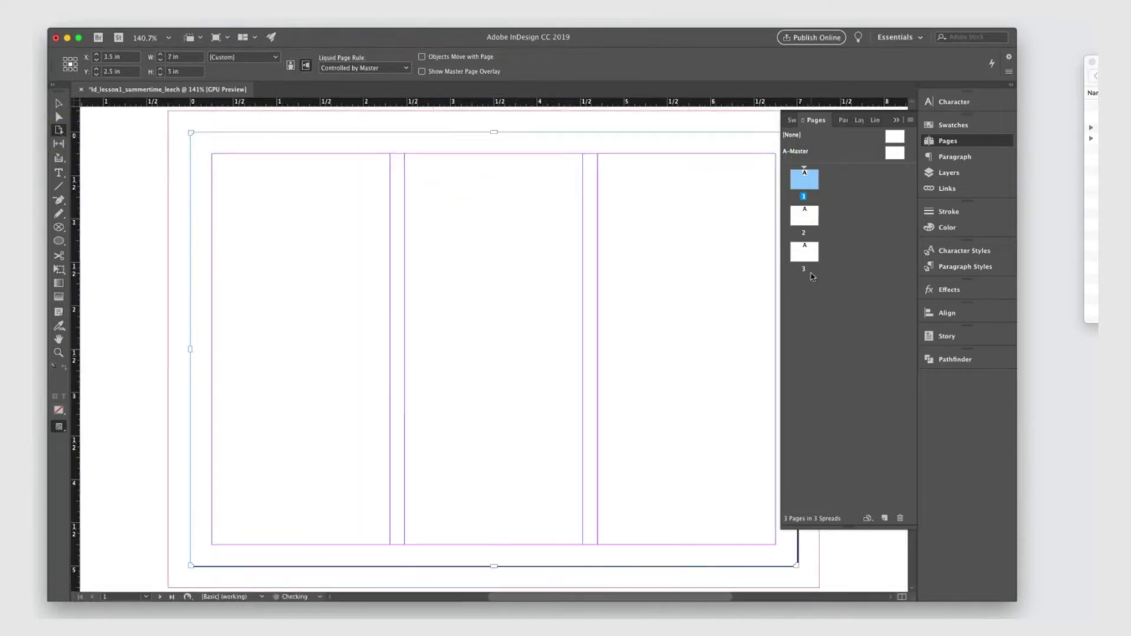
key(super+z)
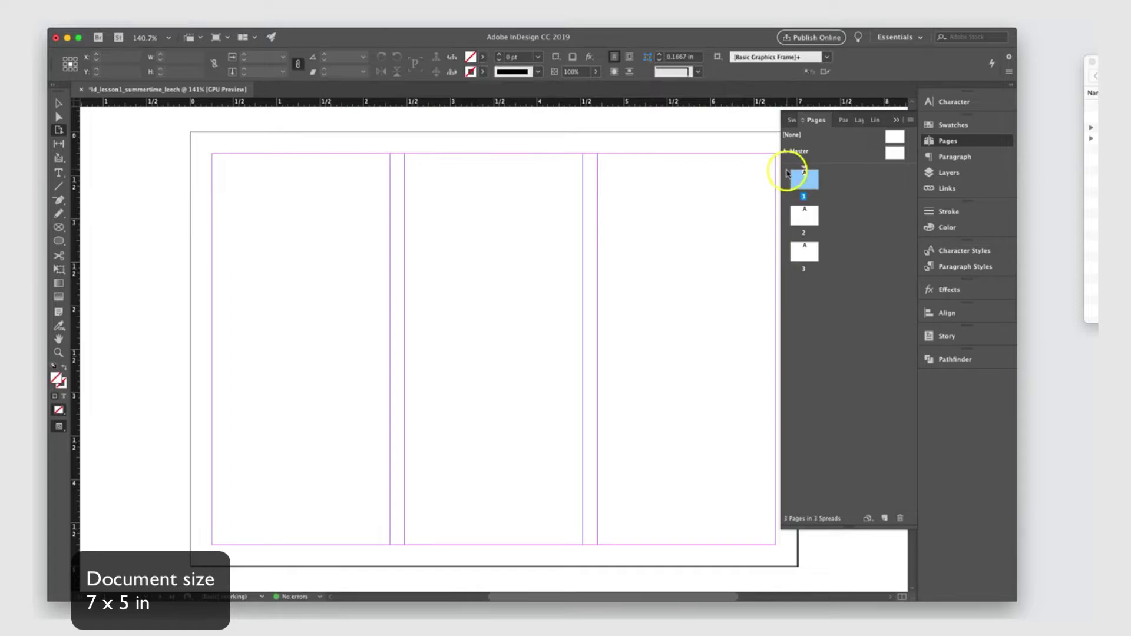
Draw a text frame from the top-left margin corner into the second column and fill it with the sample text "ghdfjgfuyfuyfiyfuyfuyfuyfy"
click(58, 174)
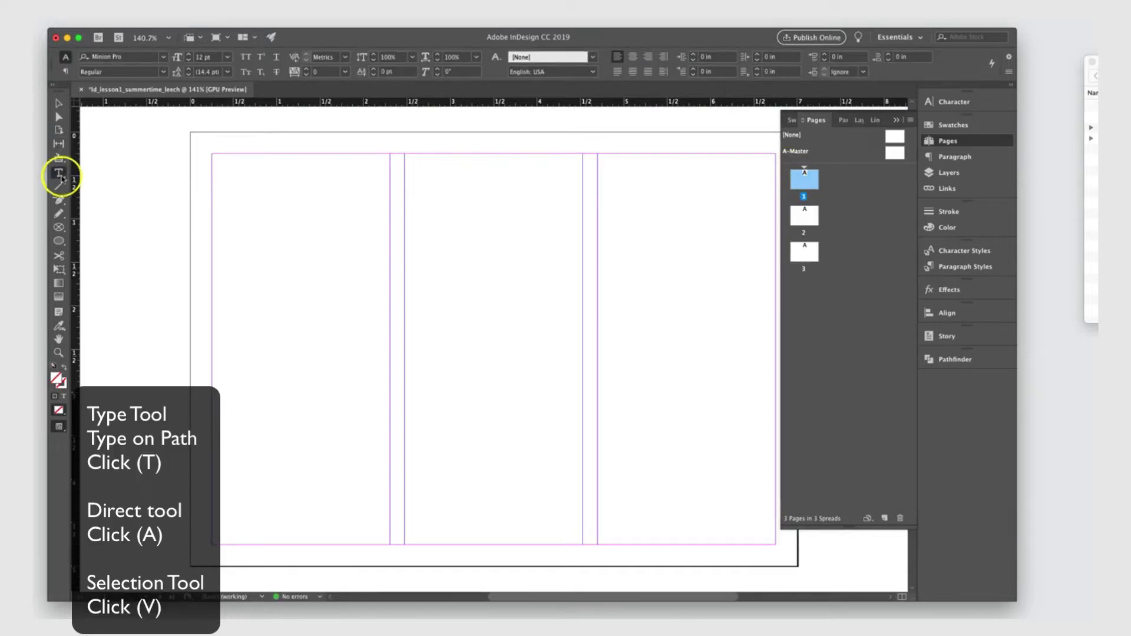
drag(212, 154, 507, 356)
text(ghdfjgfuyfuyfiyfuyfuyfuyfy)
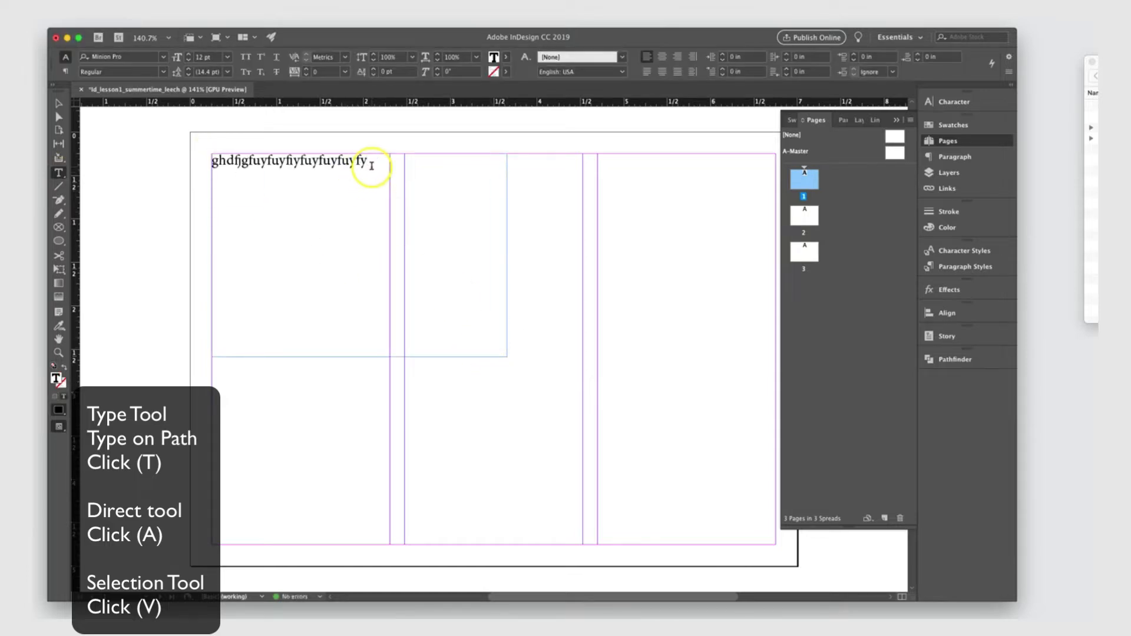
Delete the sample text and its empty text frame spanning the first two columns
drag(383, 159, 158, 145)
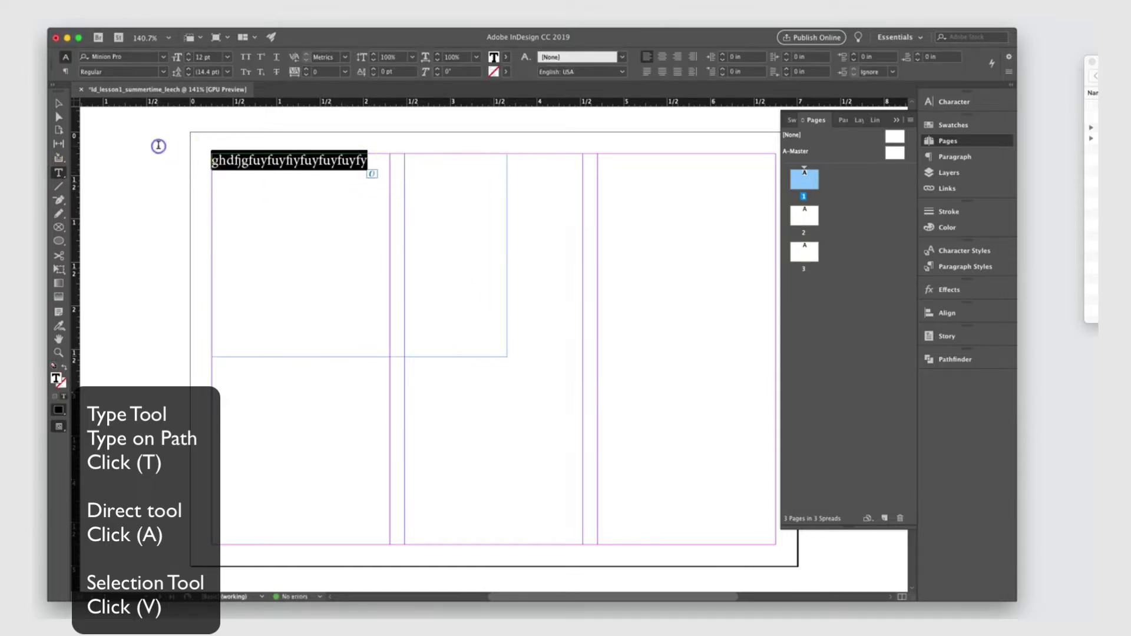
key(BackSpace)
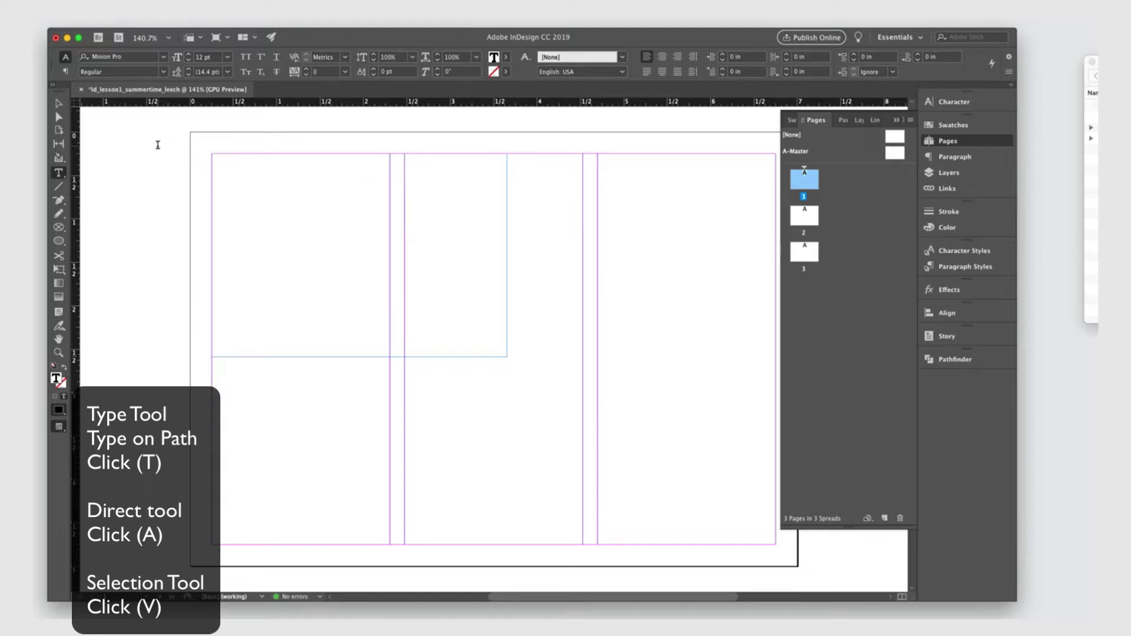
click(59, 103)
key(BackSpace)
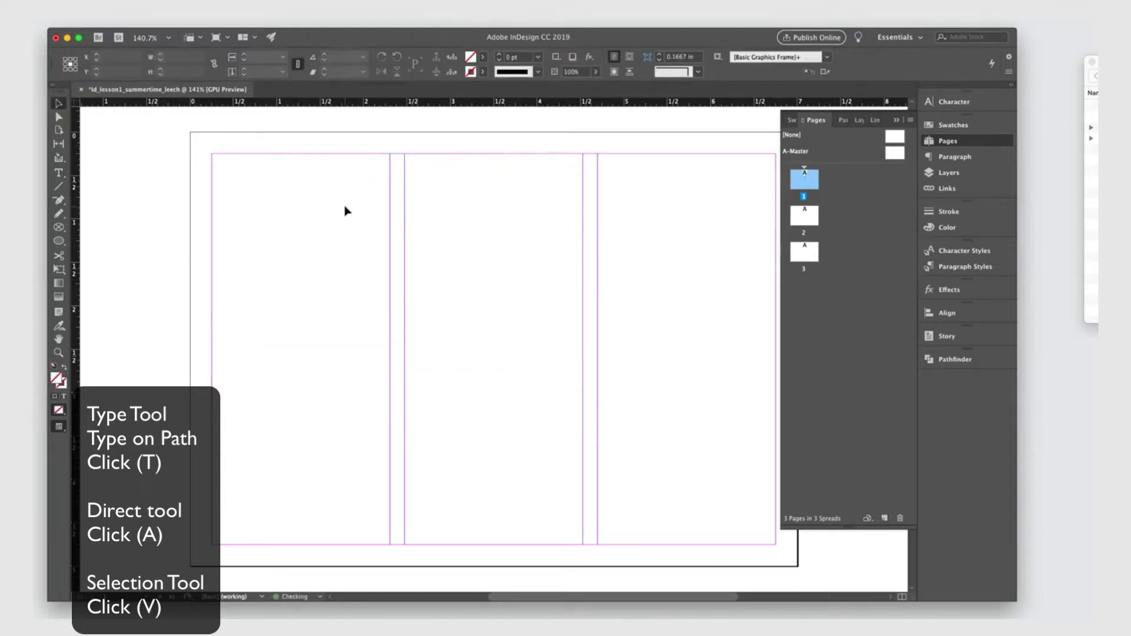
Draw a text frame in the upper part of the first column, enter "gug;g" and delete the frame
click(58, 173)
drag(215, 159, 395, 429)
text(gug;g)
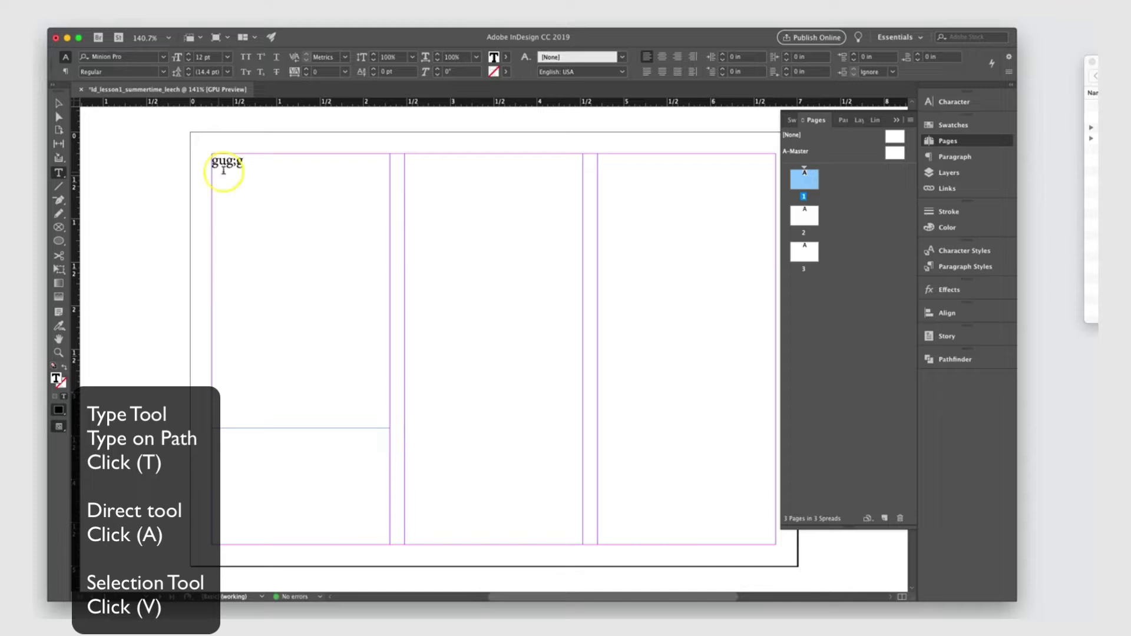
key(Escape)
key(Delete)
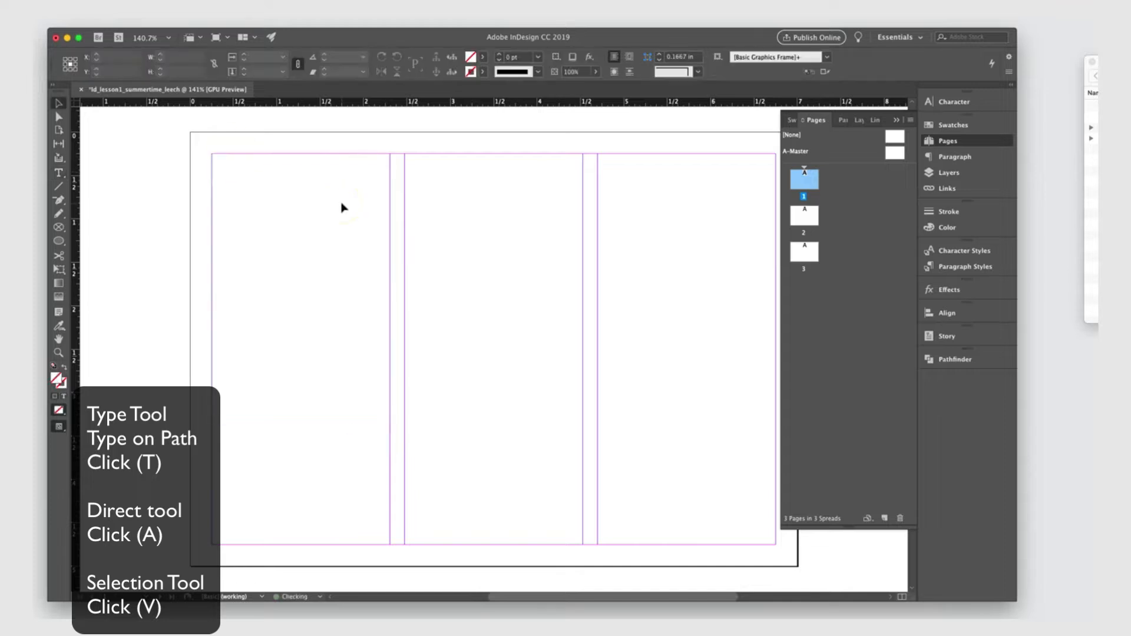
Examine the Type tool variants, the Direct Selection and Selection tools, and the Pen tool group
click(59, 173)
click(65, 179)
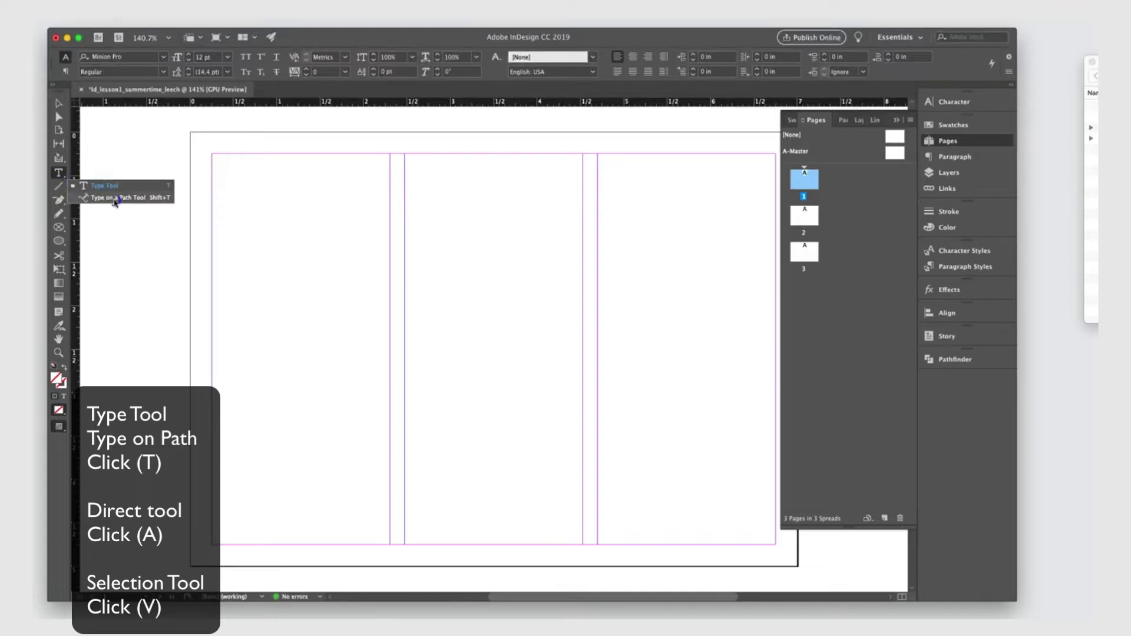
click(60, 177)
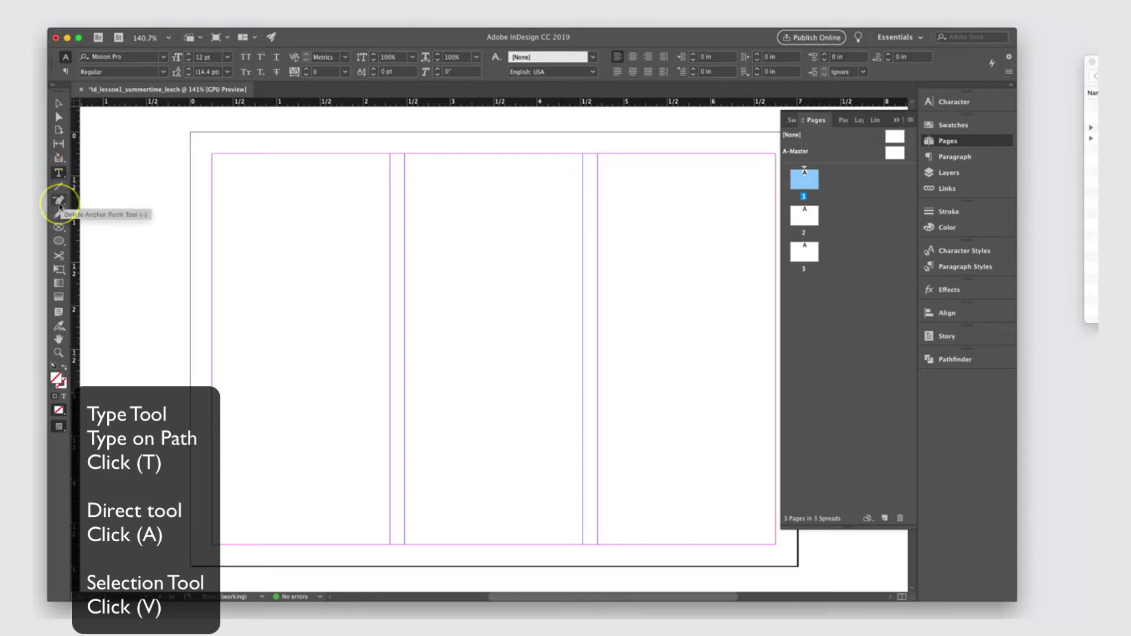
click(59, 177)
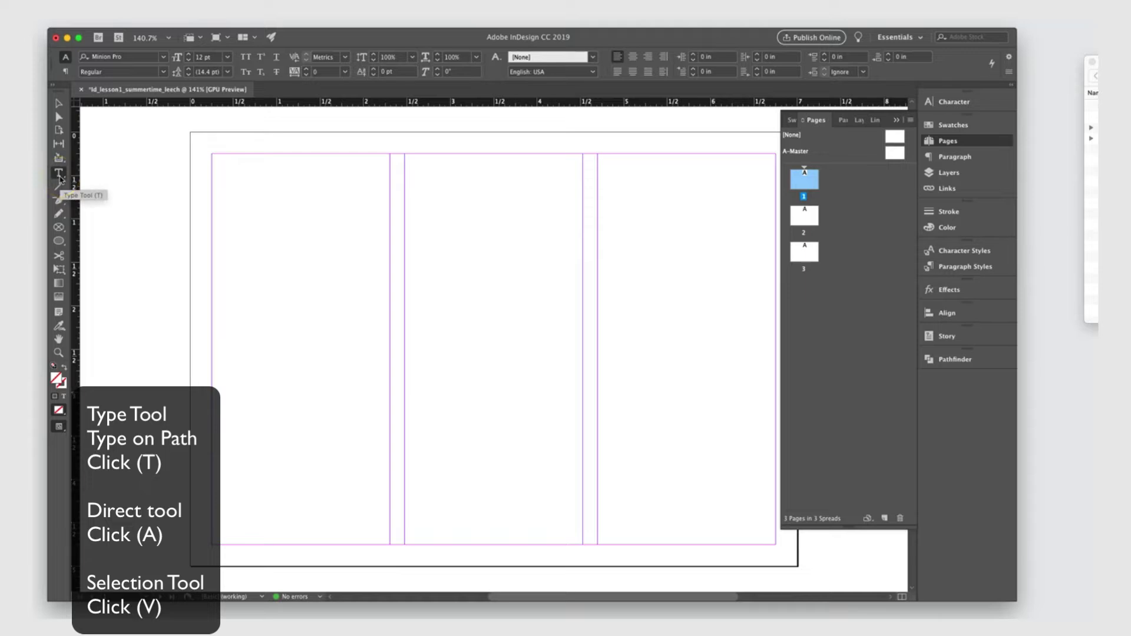
click(61, 177)
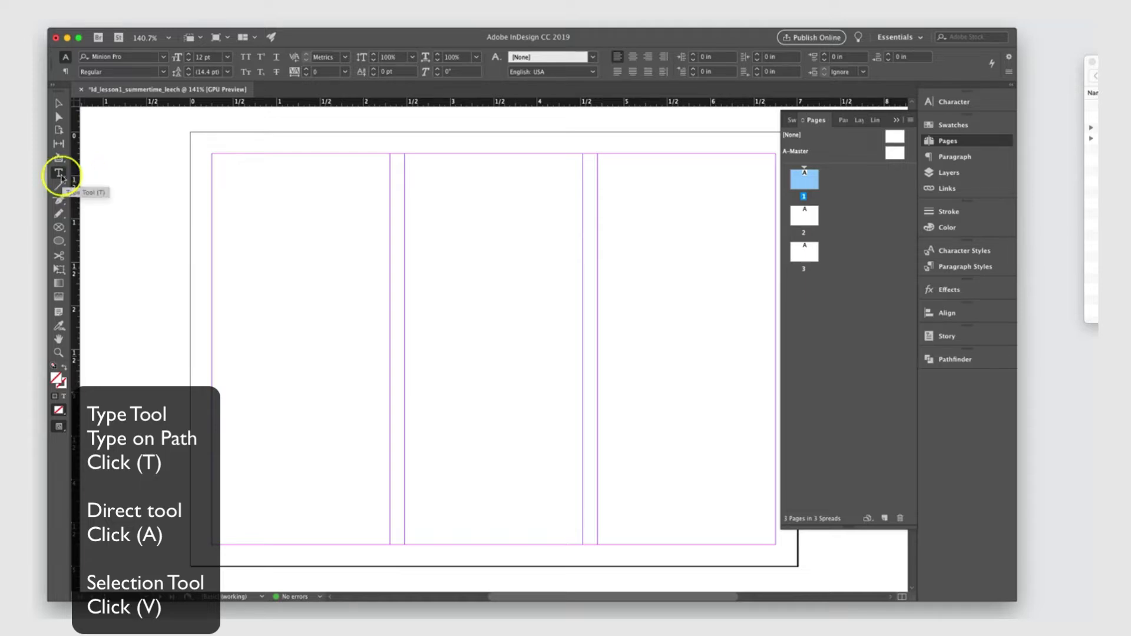
click(58, 120)
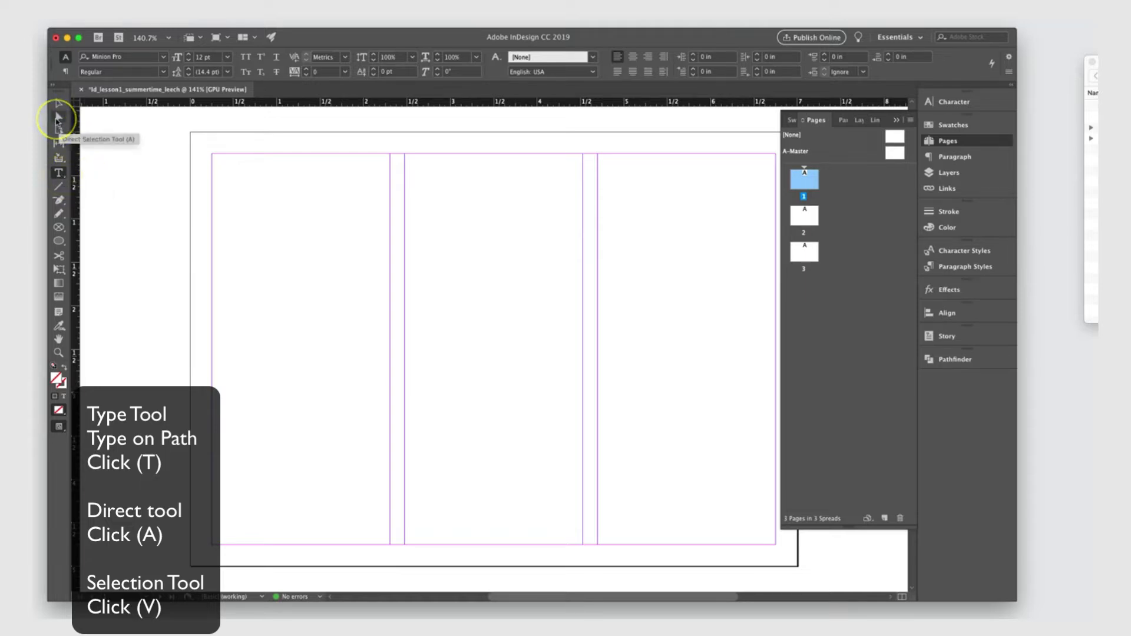
click(59, 104)
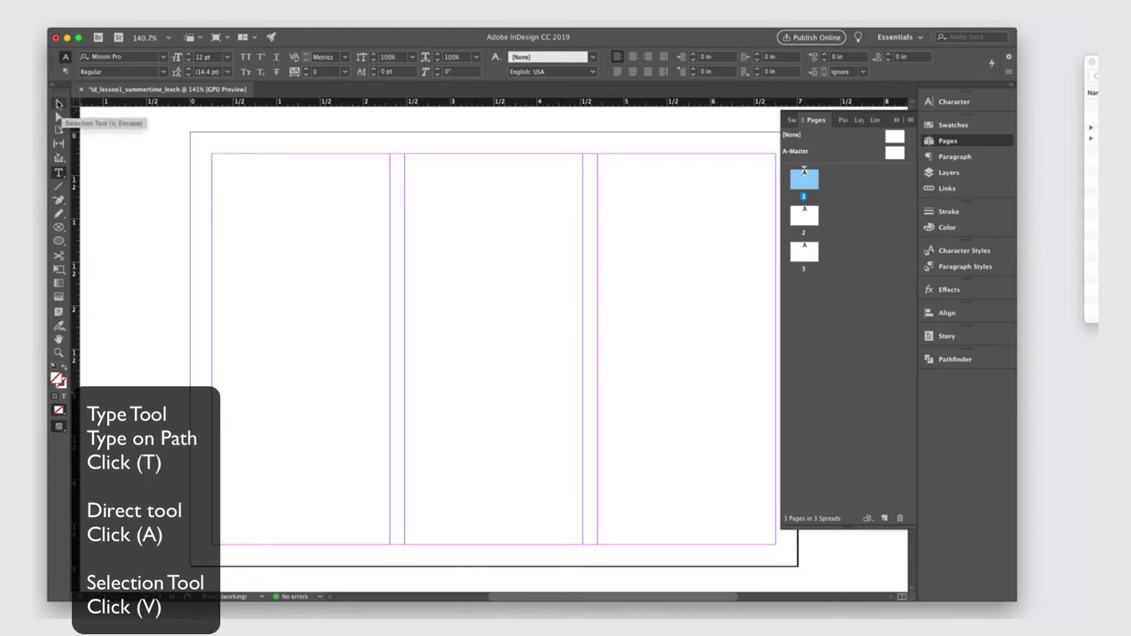
click(61, 173)
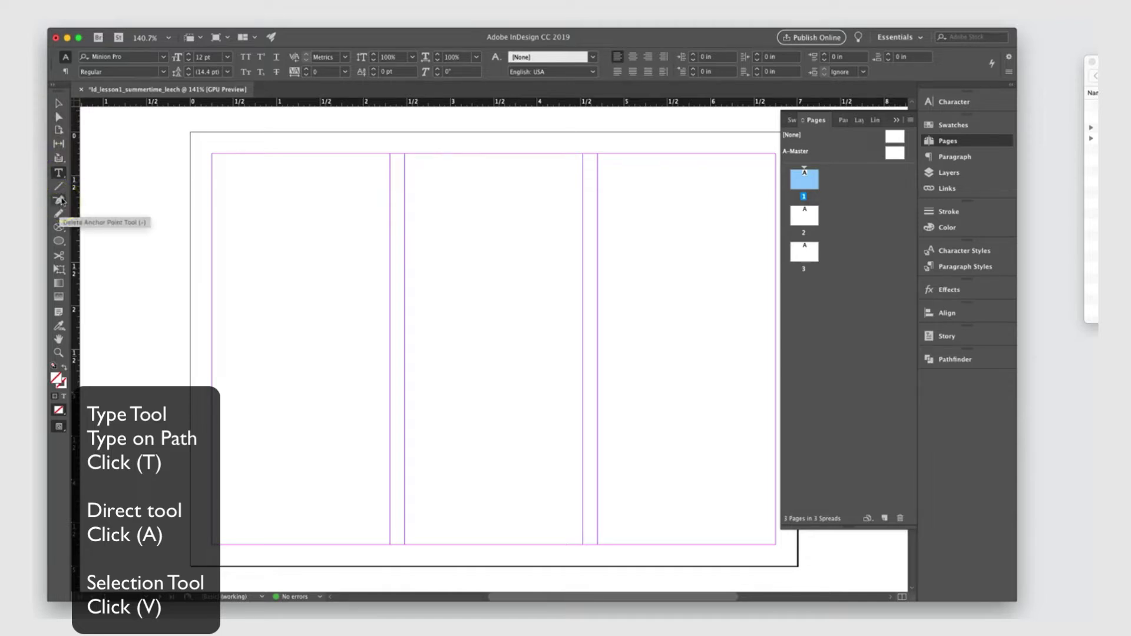
click(61, 203)
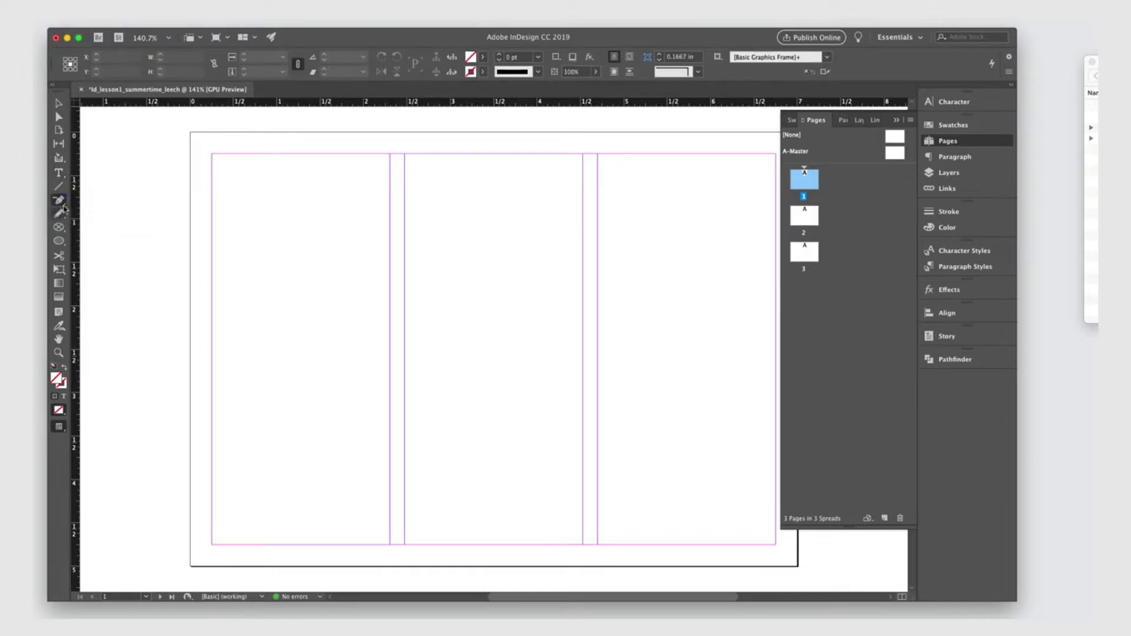
mouse_move(65, 206)
mouse_down()
mouse_move(101, 222)
mouse_move(100, 252)
mouse_move(99, 206)
mouse_move(56, 210)
mouse_move(101, 252)
mouse_move(105, 234)
mouse_move(98, 248)
mouse_up()
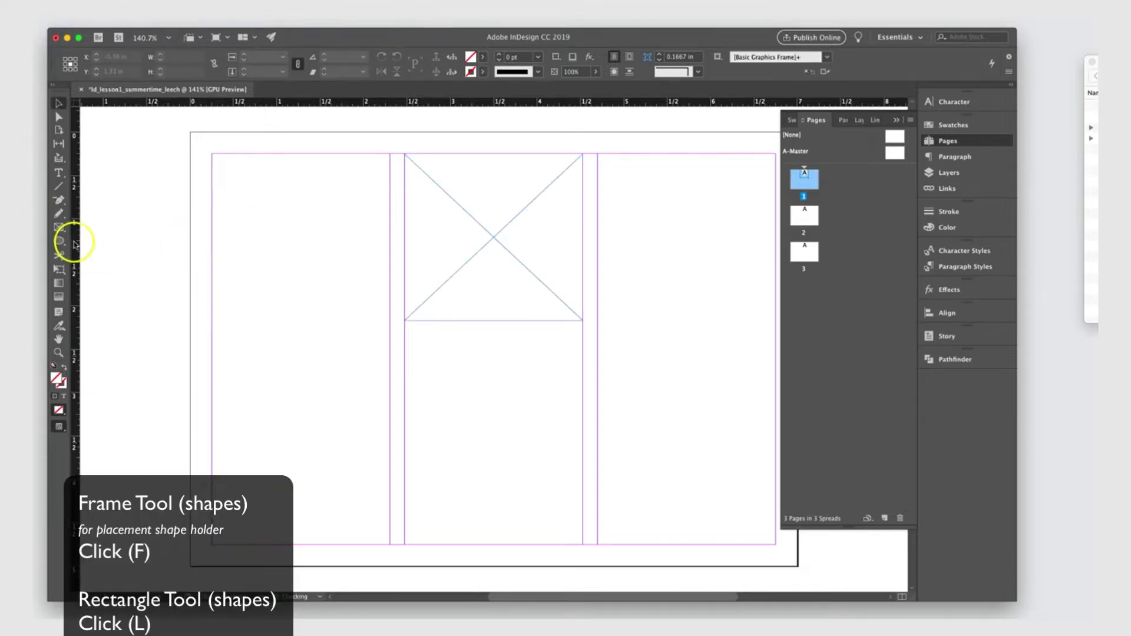
Draw a rectangle about 2.06 x 1.91 in at the top of the first column with the Rectangle tool
click(62, 243)
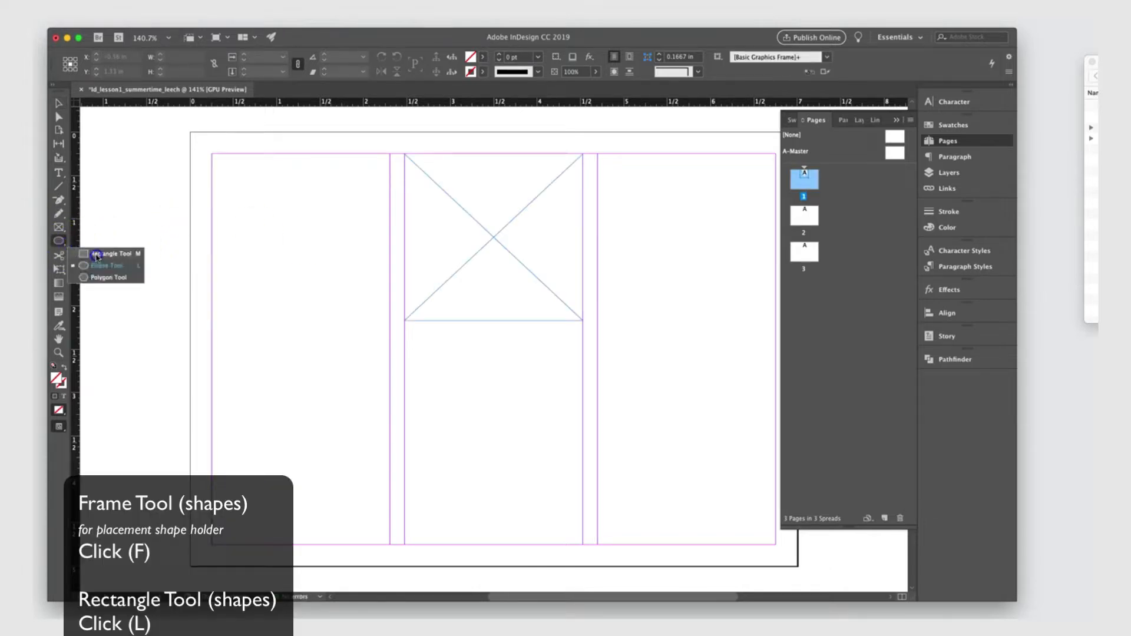
click(96, 257)
drag(212, 155, 390, 319)
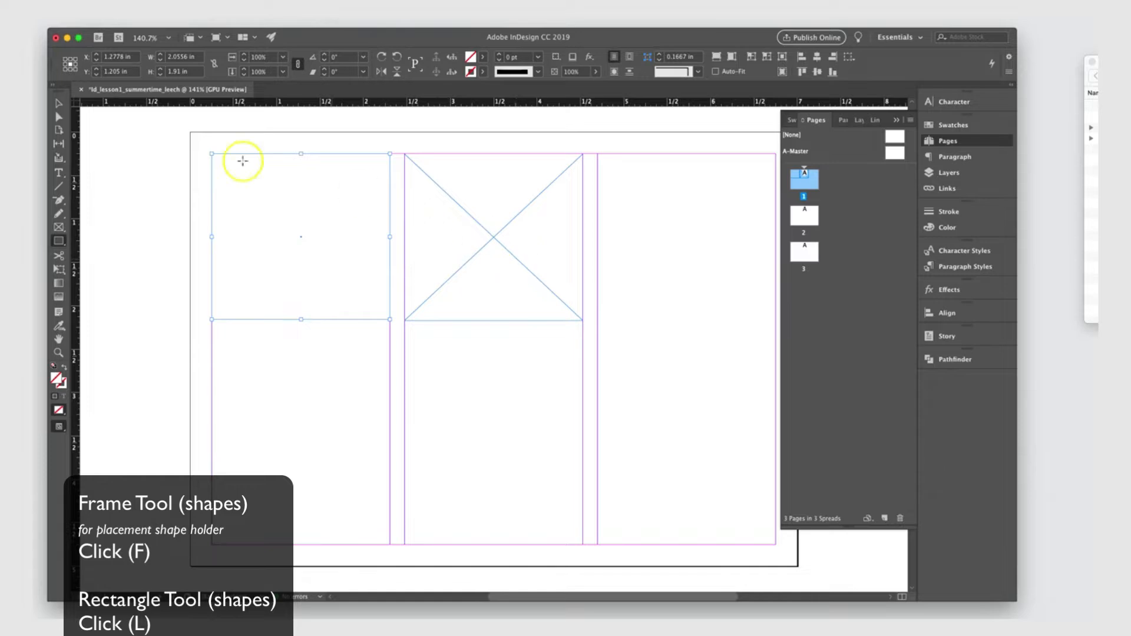
Try the Type tool in the rectangle with the text "ougougoi" and in the neighbouring placeholder frame, then undo these changes
click(58, 172)
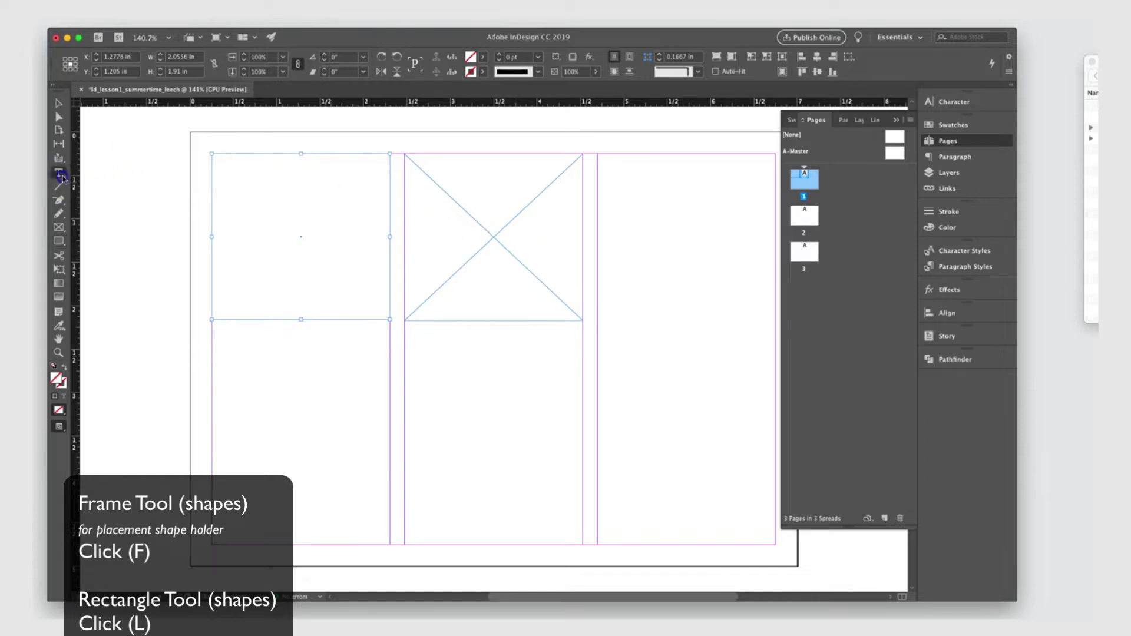
click(212, 158)
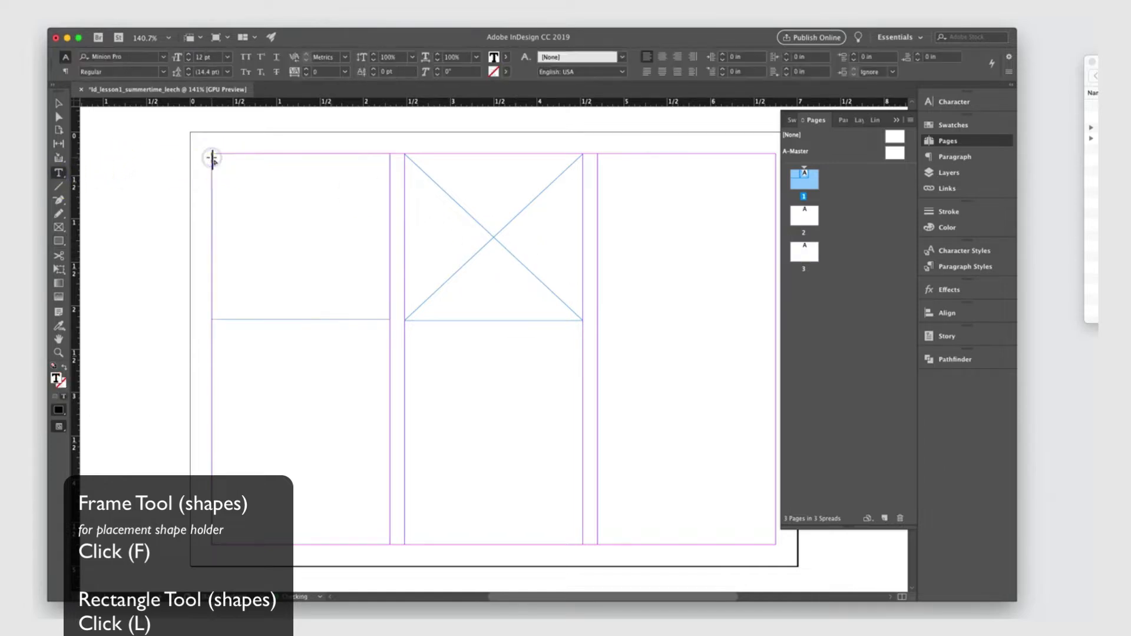
click(405, 164)
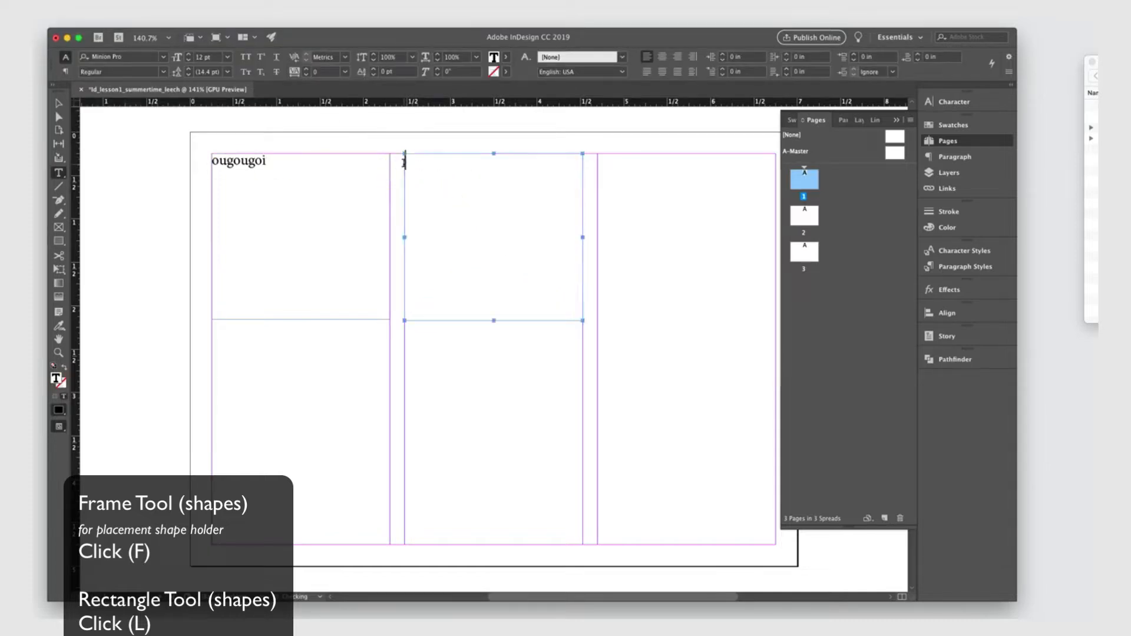
key(super+z)
key(super+z)
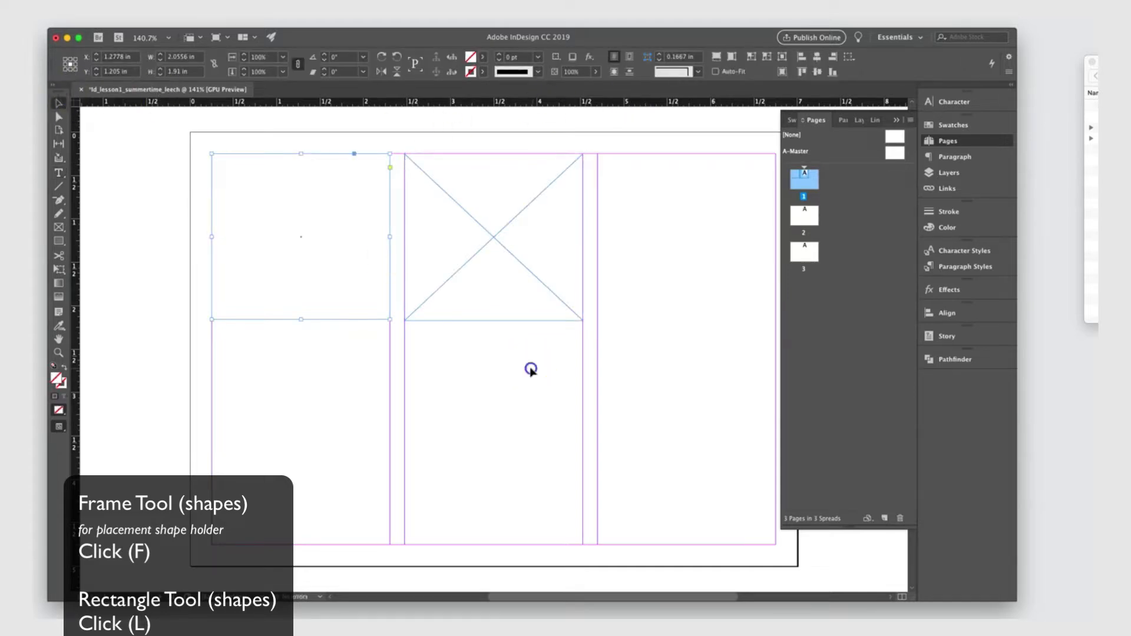
Fill both the rectangle and the placeholder frame with the magenta swatch C=0 M=100 Y=0 K=0
drag(530, 369, 343, 260)
click(482, 56)
click(412, 154)
Give the rectangle and the placeholder frame a 4 pt [Black] stroke and deselect them
drag(519, 347, 315, 225)
click(484, 71)
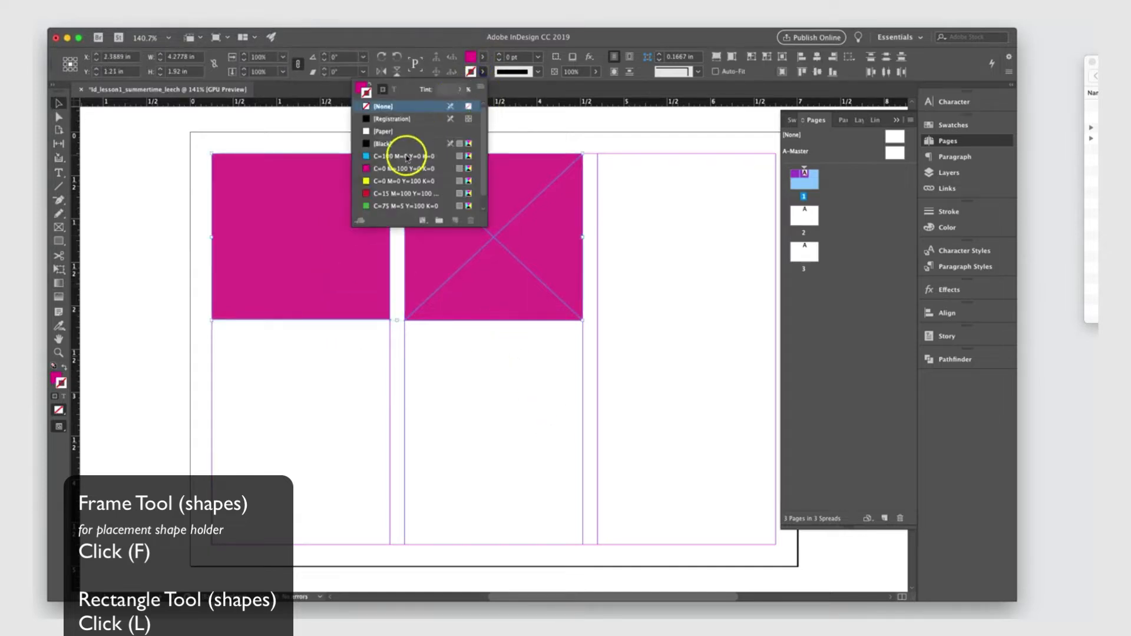
click(401, 144)
click(537, 58)
click(518, 177)
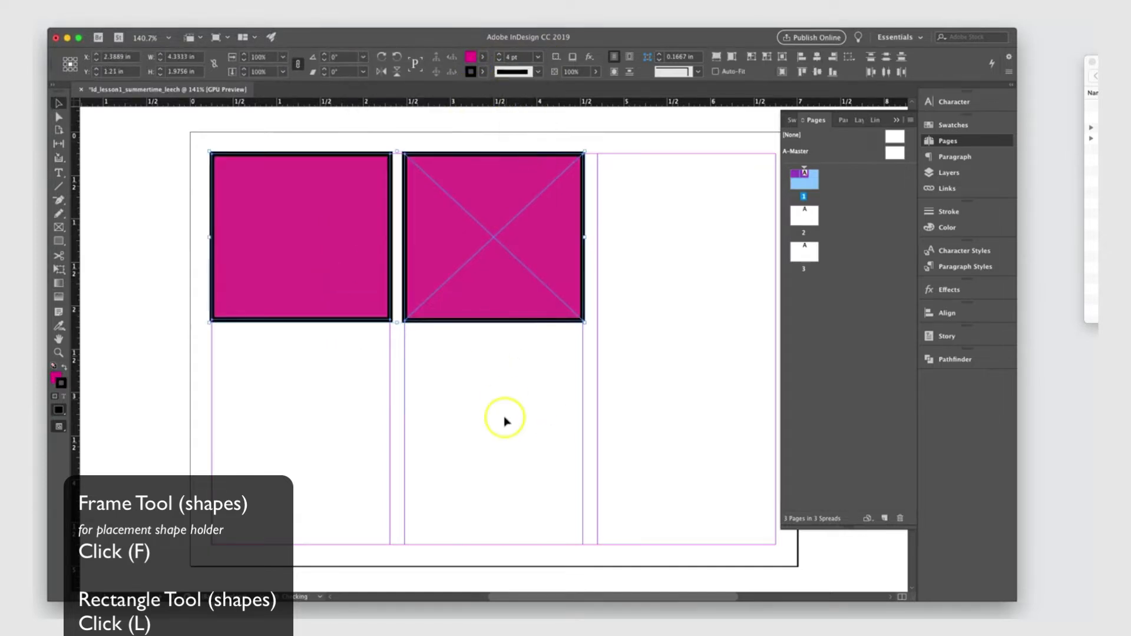
click(153, 164)
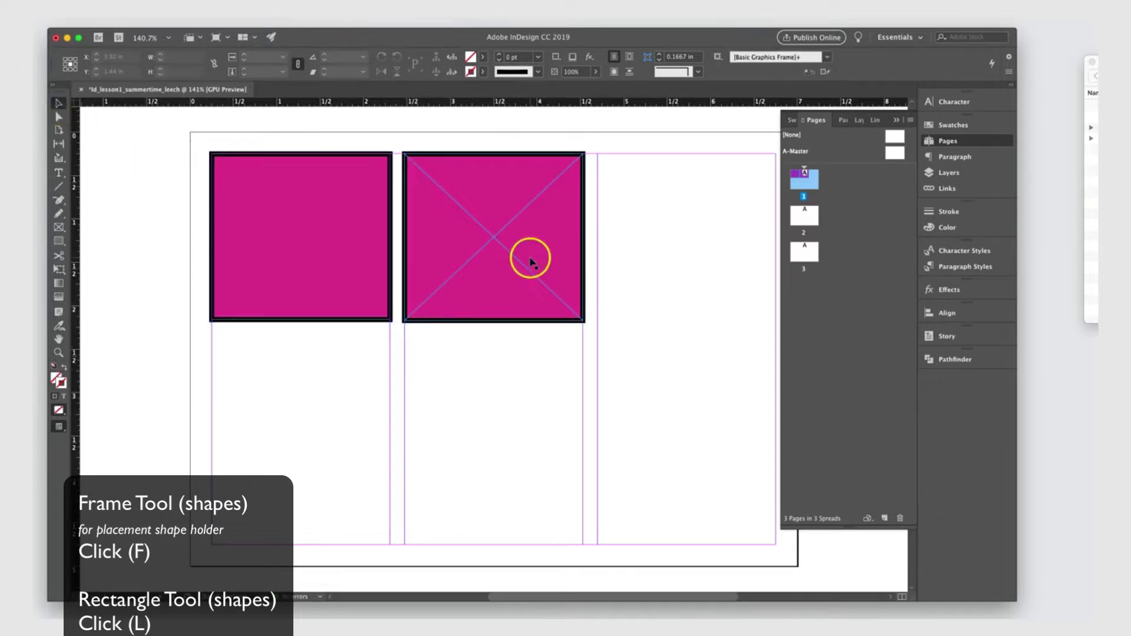
Set both the fill and the stroke of the placeholder frame in the second column to [None]
click(562, 316)
click(483, 57)
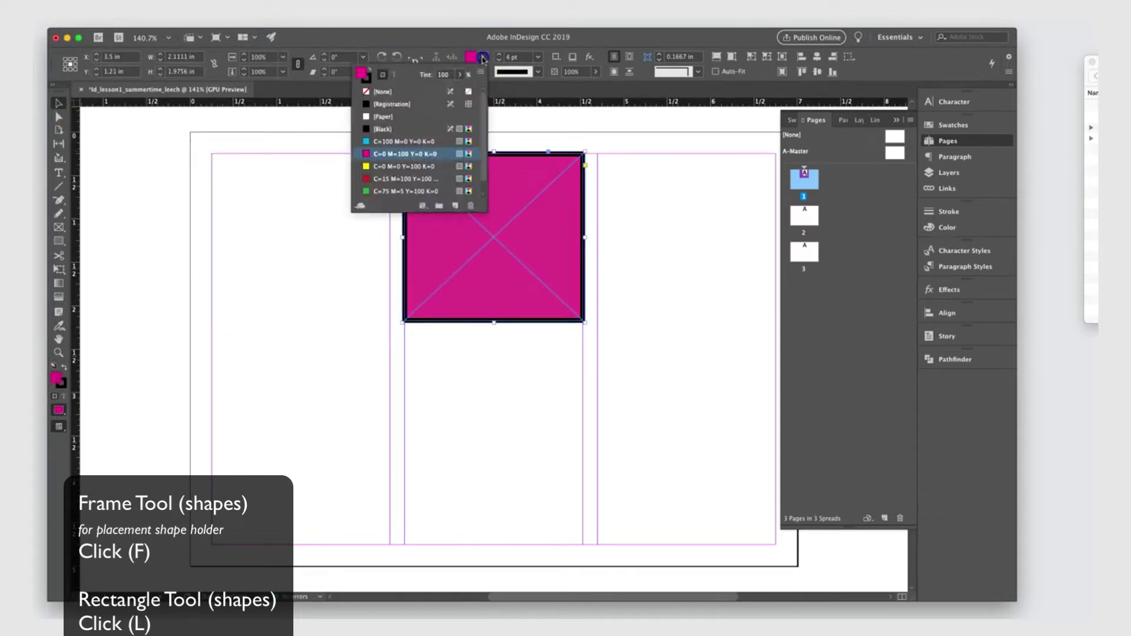
click(426, 91)
click(483, 57)
click(485, 72)
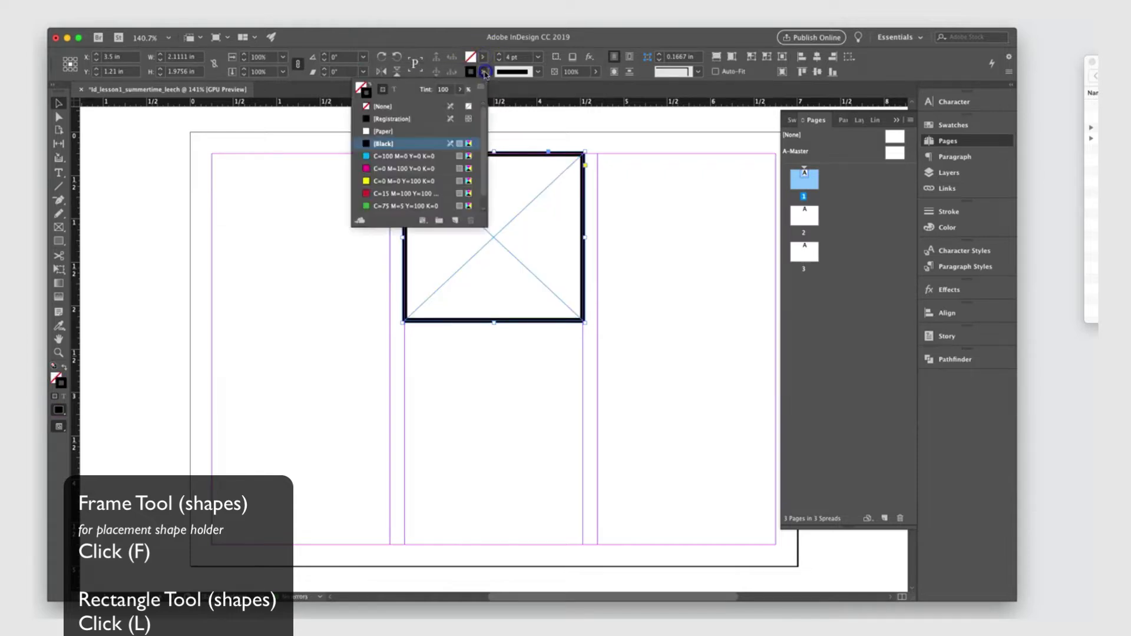
click(380, 107)
click(291, 281)
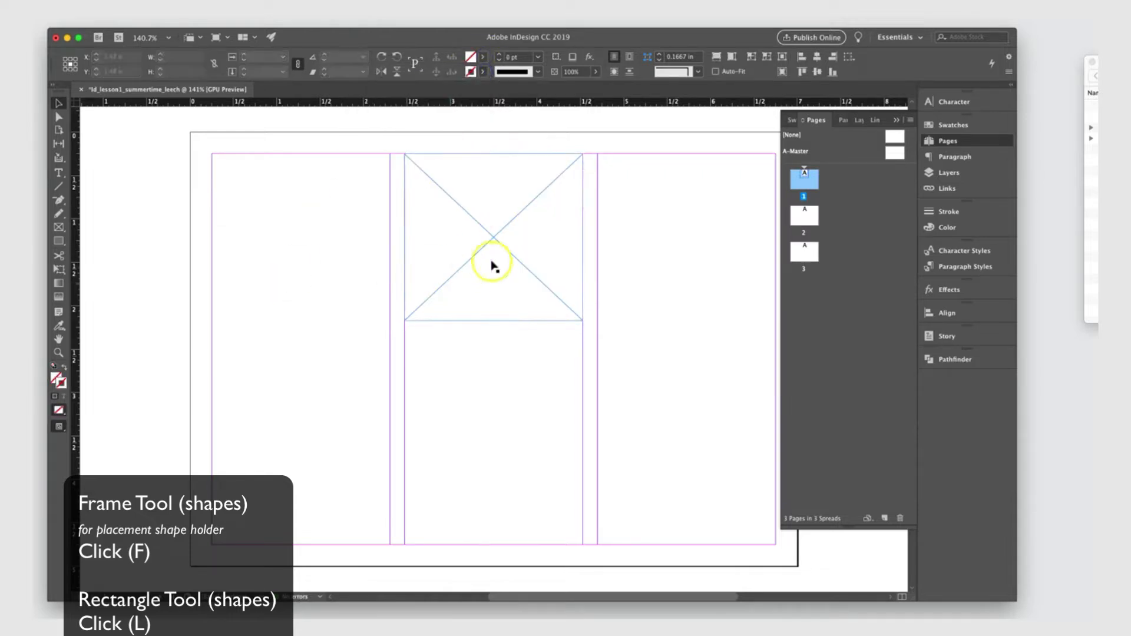
Position one placeholder frame at the foot of the first column and fit the other to the top of the third column
drag(497, 238, 572, 443)
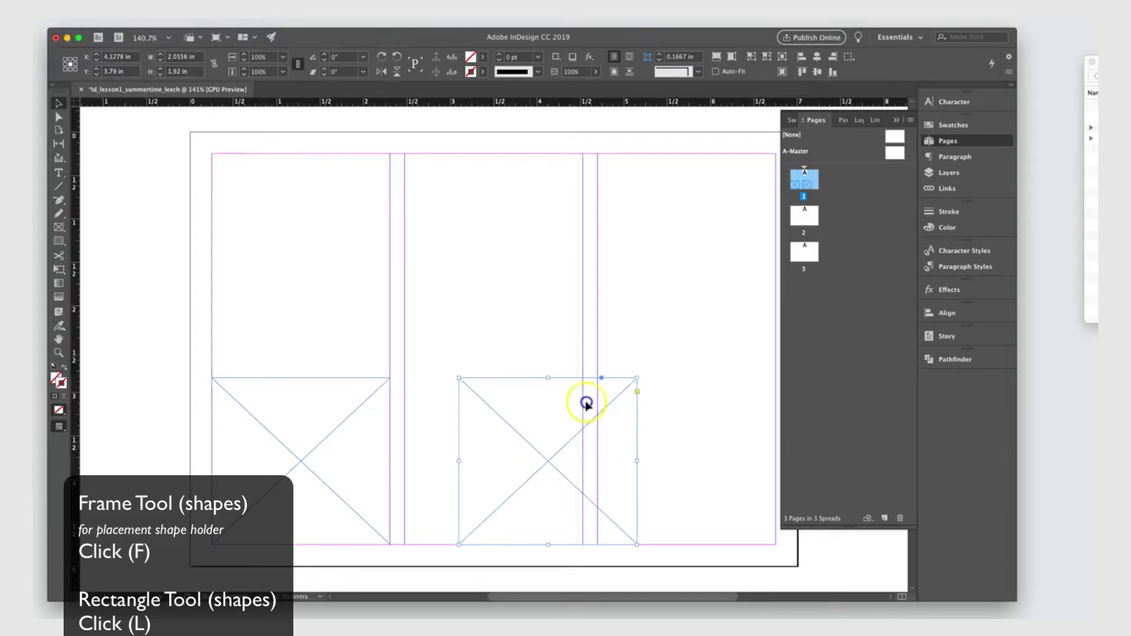
drag(586, 404, 685, 184)
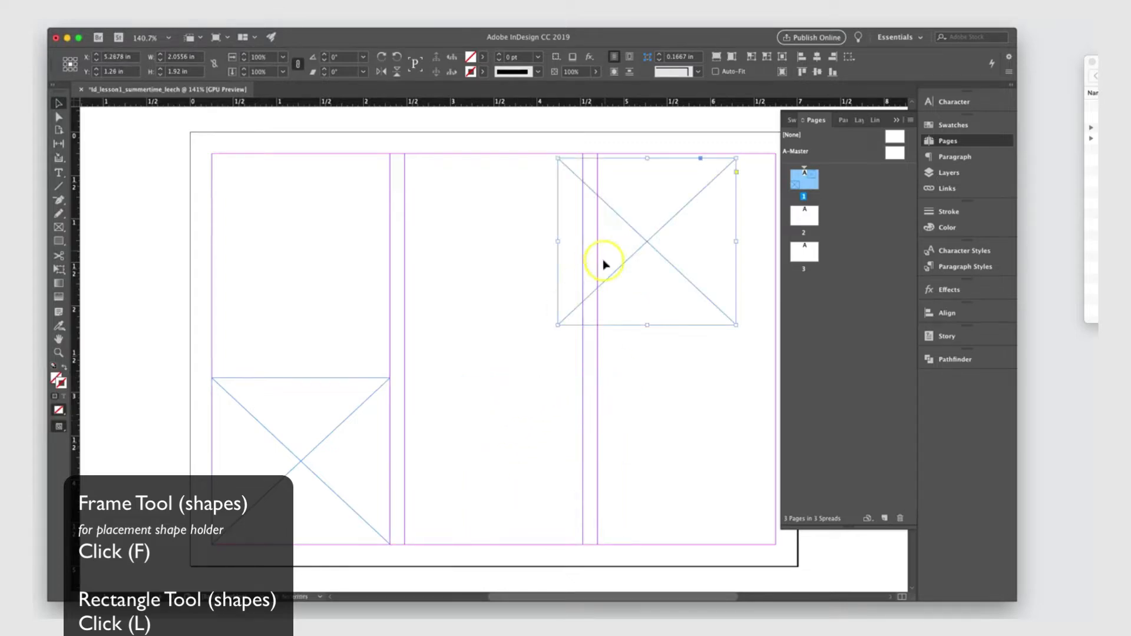
drag(544, 382, 482, 379)
drag(586, 280, 625, 256)
mouse_move(660, 317)
mouse_down()
mouse_move(662, 535)
mouse_move(656, 334)
mouse_up()
Draw a text frame about 2.06 x 2.35 in above the first column's placeholder frame and fill it with placeholder text
click(60, 177)
mouse_move(167, 151)
mouse_down()
mouse_move(303, 323)
mouse_move(344, 355)
mouse_up()
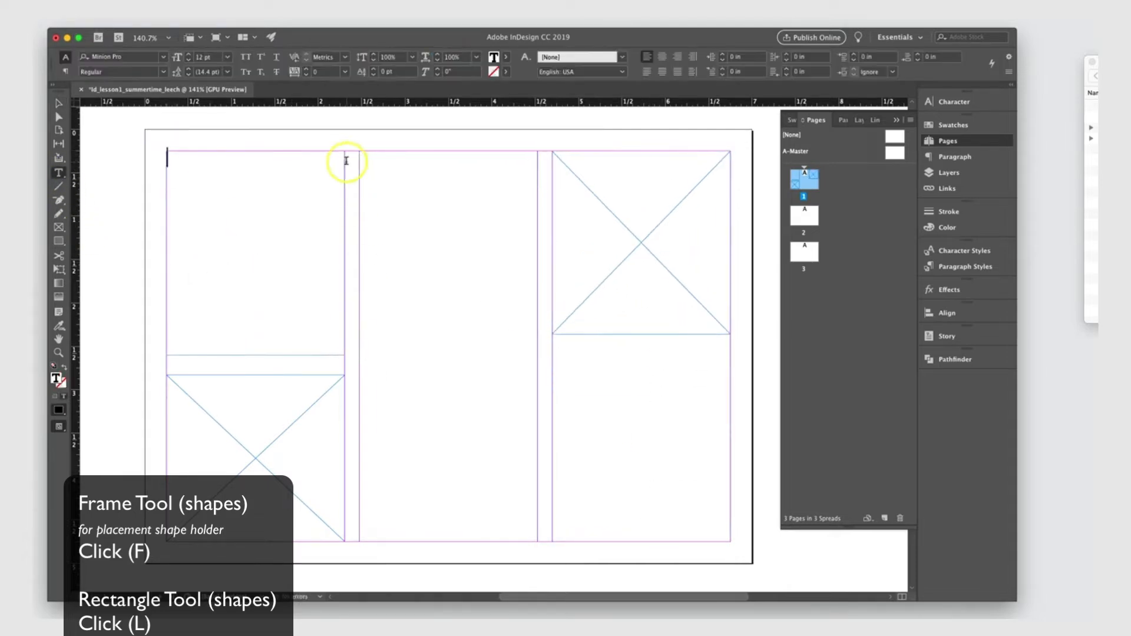
click(88, 5)
click(150, 306)
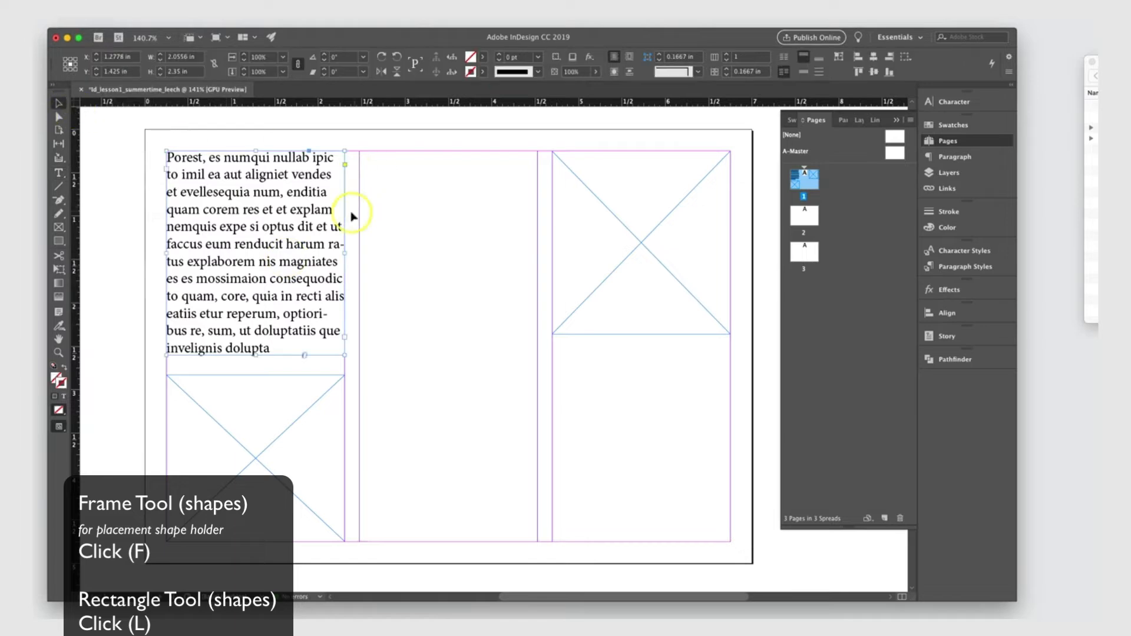
Add text frames filled with placeholder text over the full second column and below the placeholder frame in the third column
drag(360, 151, 536, 542)
click(88, 5)
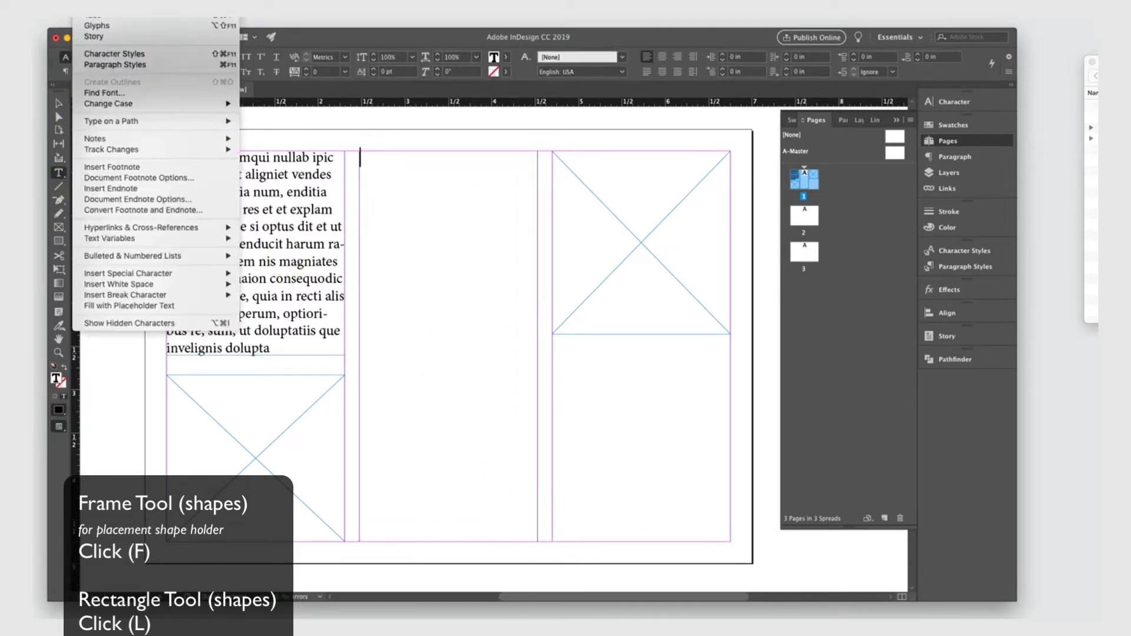
click(168, 307)
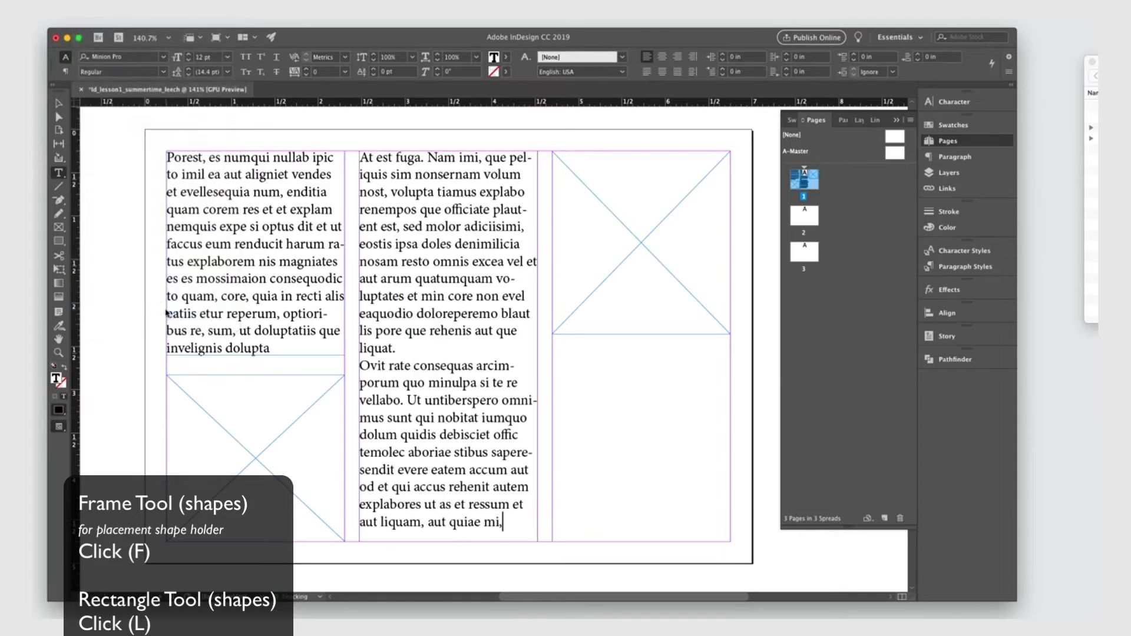
drag(553, 344, 731, 540)
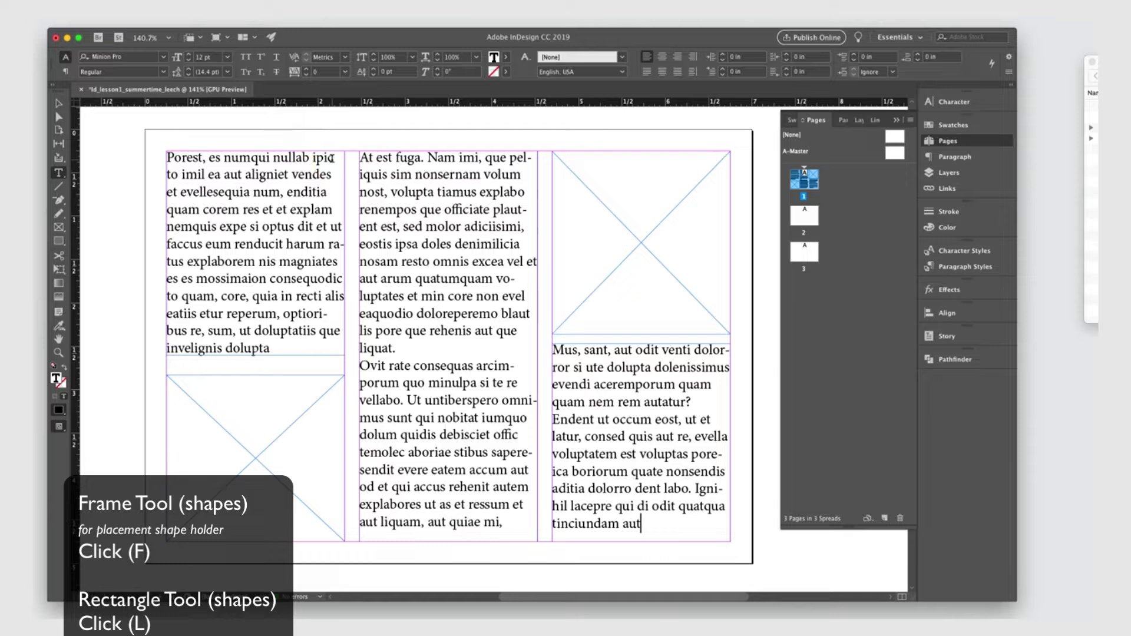
Activate the Scissors tool
click(62, 256)
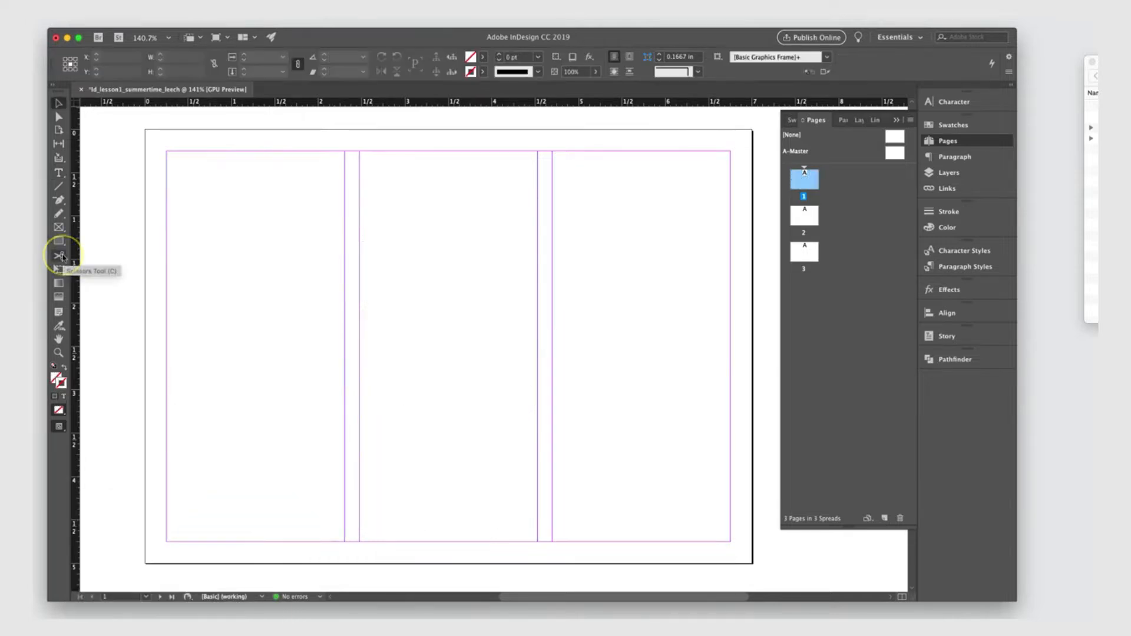
click(62, 257)
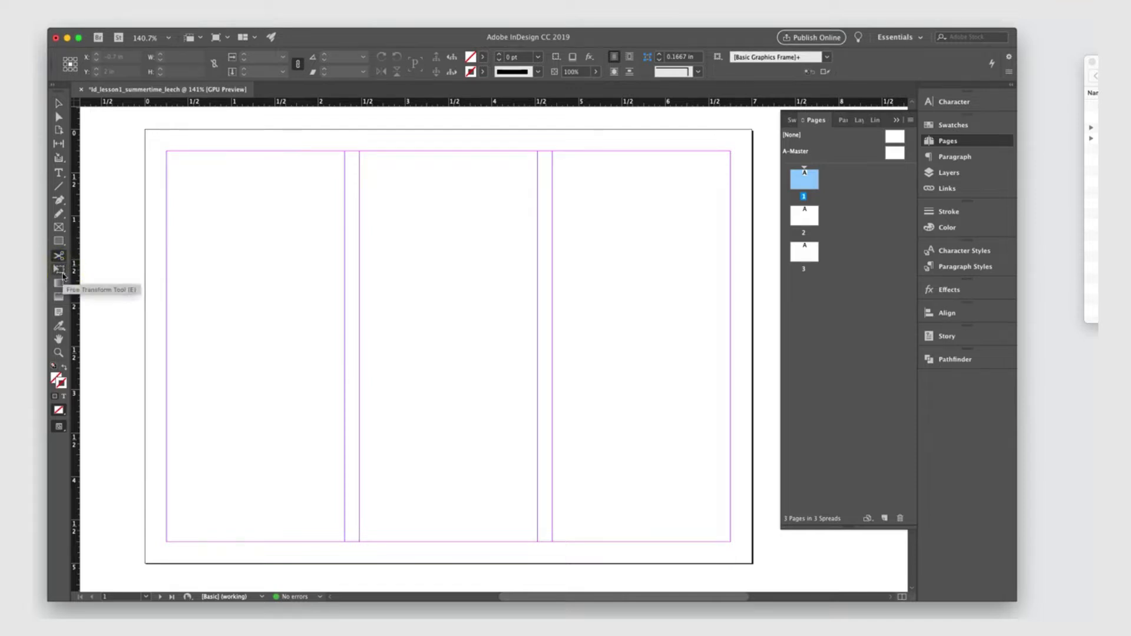
Draw a text frame about 2.06 x 0.97 in at the top of the first column and enter "bnhfsOUHGOihsfoigh'"
click(59, 173)
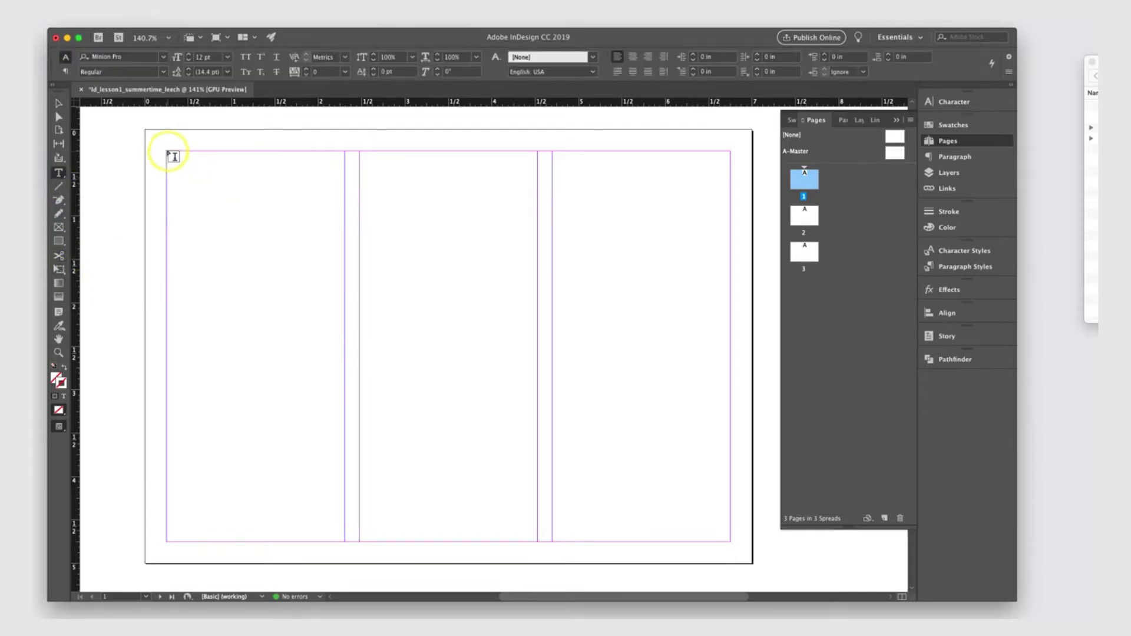
drag(168, 152, 346, 235)
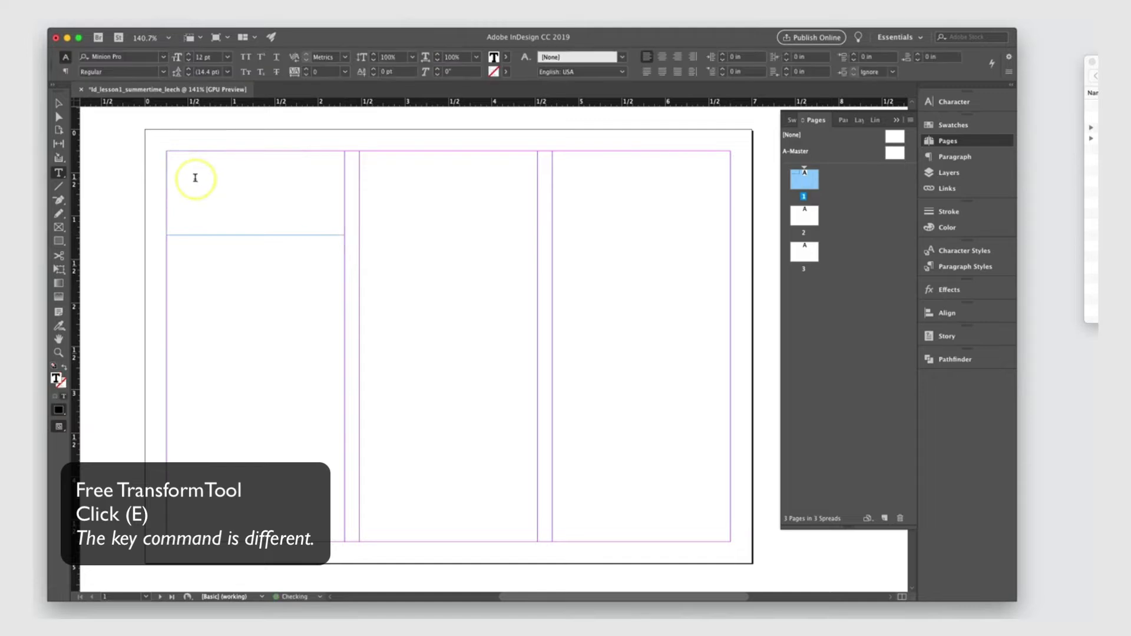
click(57, 104)
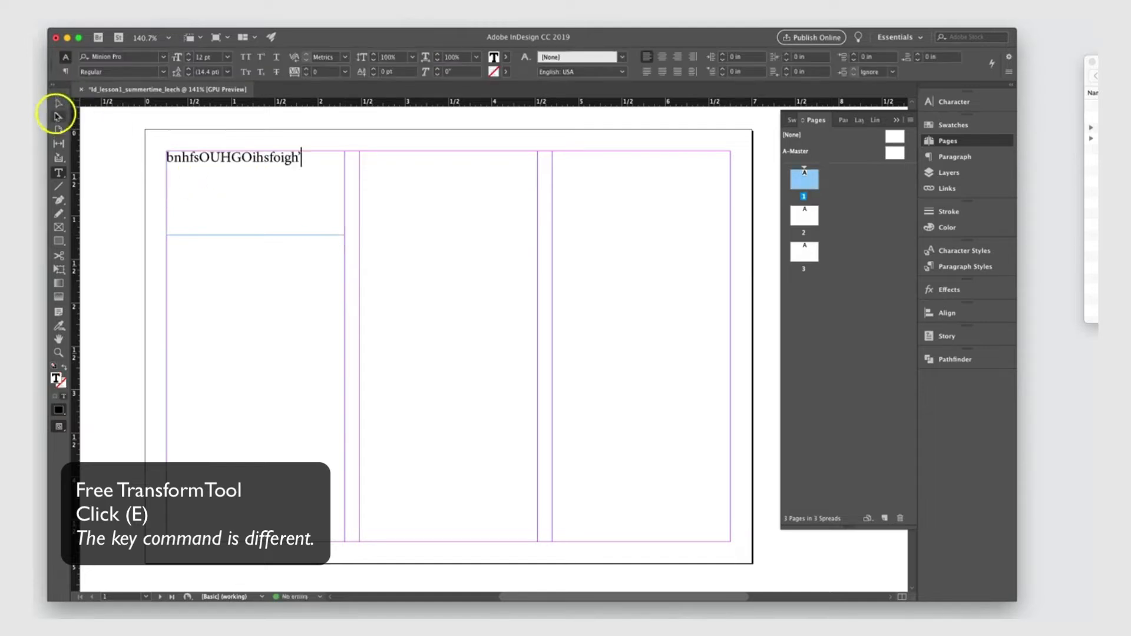
Try rotating the text frame to about 29°, undo the rotation, and enlarge the frame with the Selection tool
drag(342, 229, 316, 189)
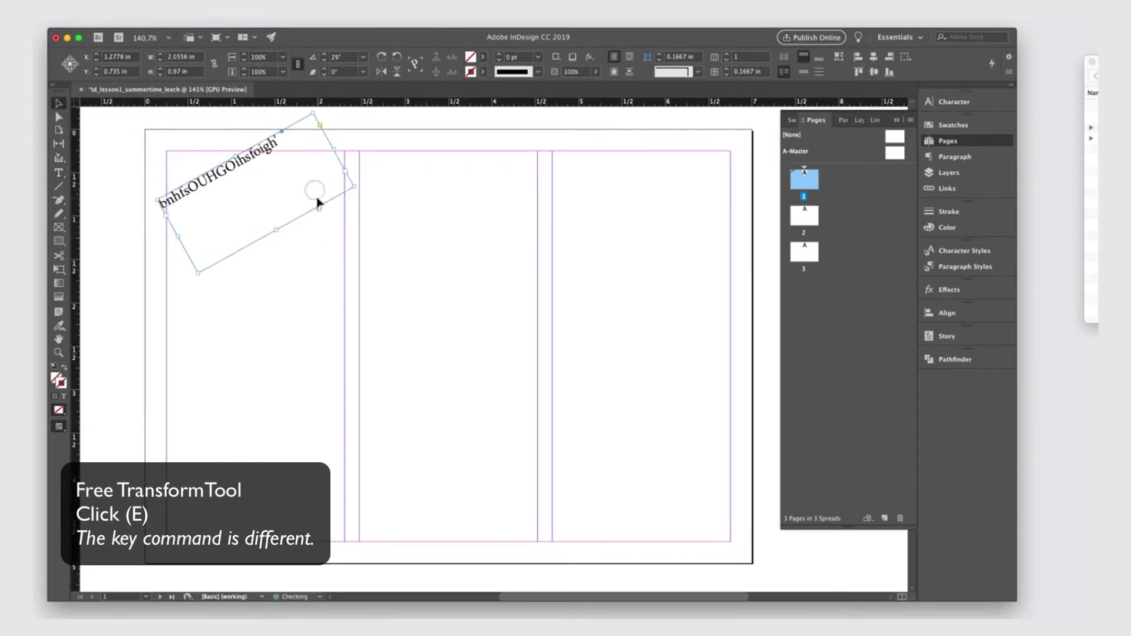
key(super+z)
drag(345, 236, 647, 350)
Scale the text frame with its text to about 2.58 x 0.75 in using the Free Transform tool, and delete it
click(61, 271)
key(super+z)
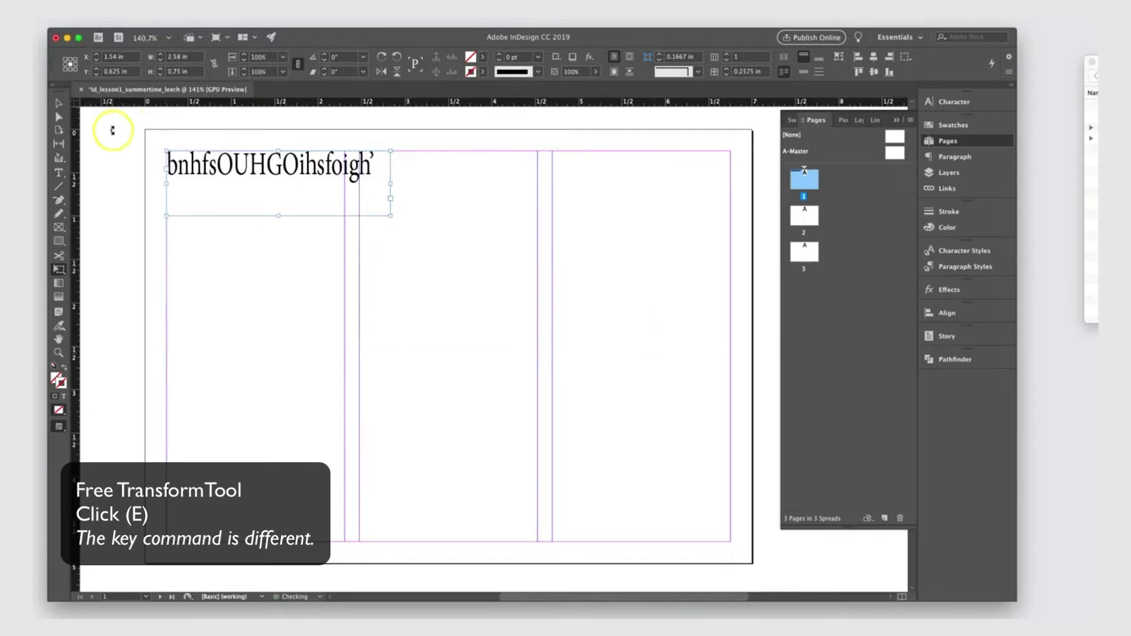
click(59, 105)
key(Delete)
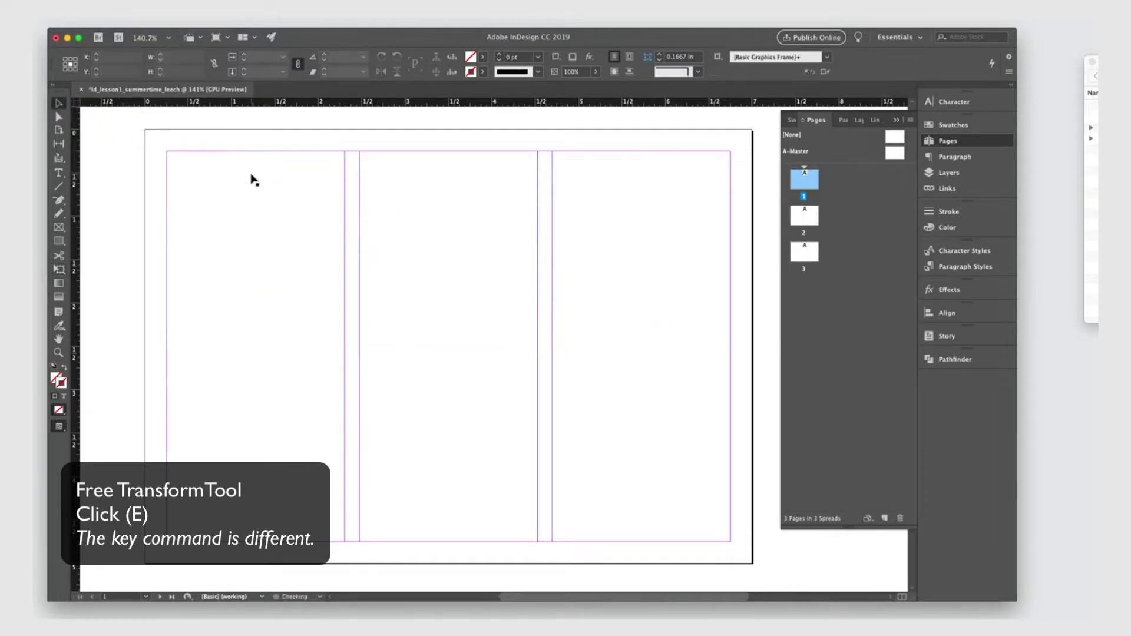
Draw a text frame about 2.09 x 0.89 in at the top of the first column and enter "vdSHFDHS;f"
click(59, 172)
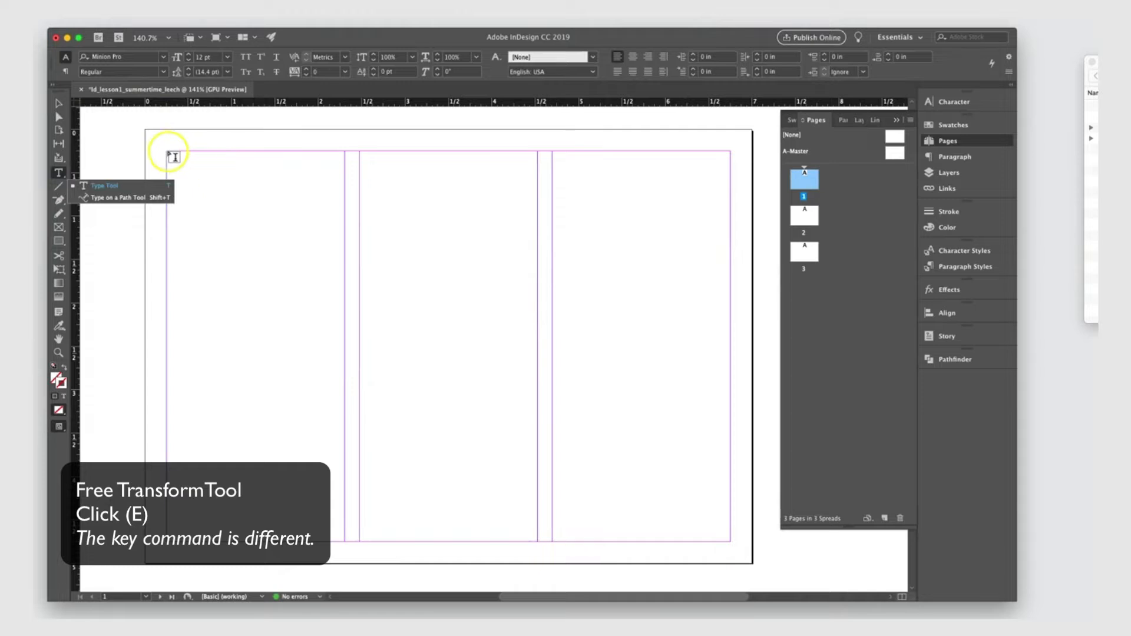
drag(168, 152, 348, 228)
text(vdSHFDHS;f)
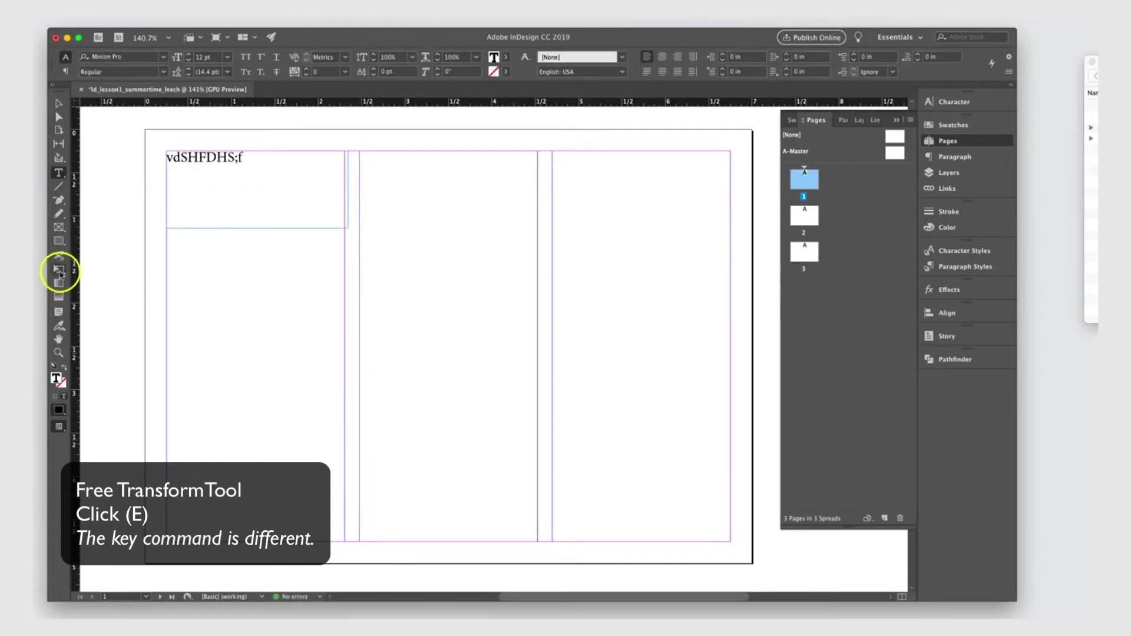
Shrink the text frame around its text to about 1.02 x 0.22 in, trying and undoing a rotation to about 156.5°
click(58, 104)
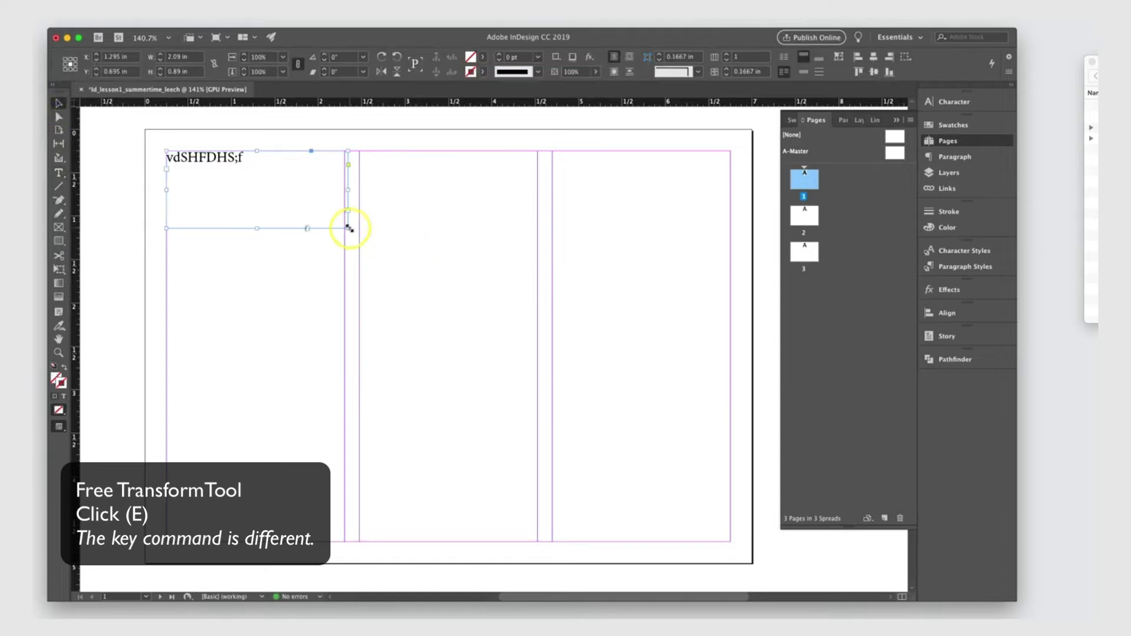
drag(348, 228, 179, 130)
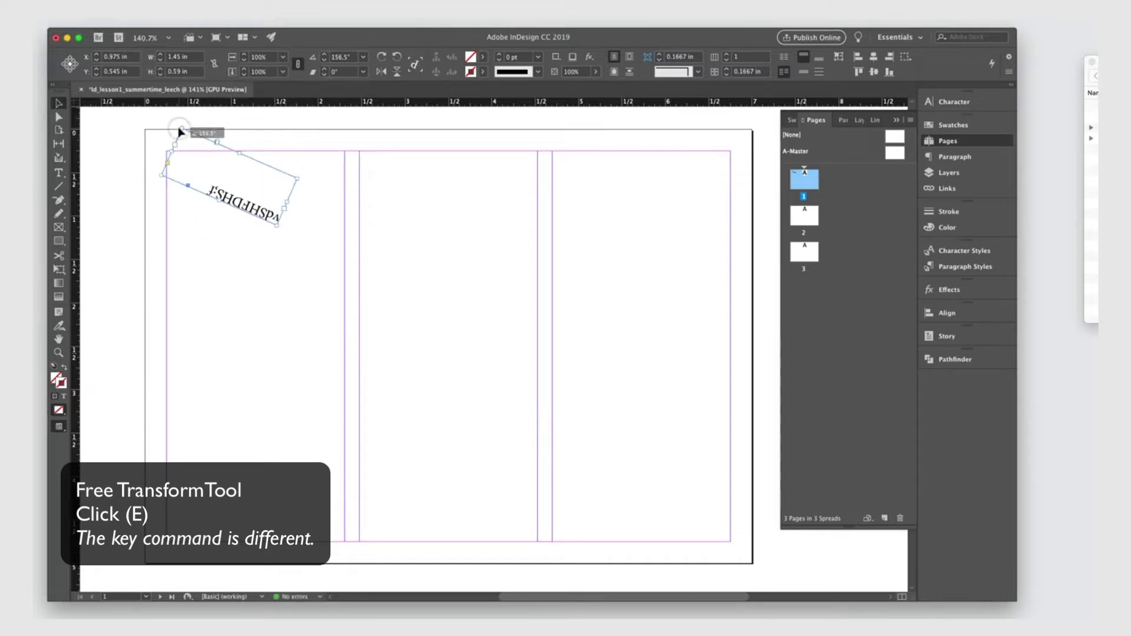
key(super+z)
key(super+z)
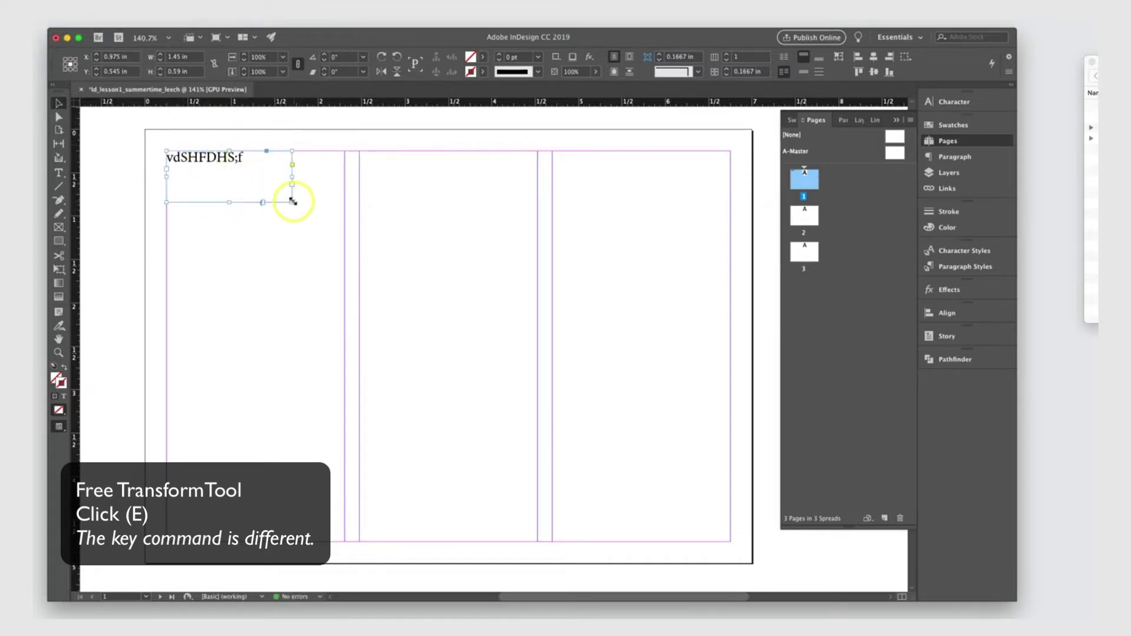
drag(292, 201, 255, 170)
With Free Transform, stretch the text to about 2.68 x 0.35 in, undo it, and enlarge it proportionally to about 5.04 x 1.09 in
click(58, 269)
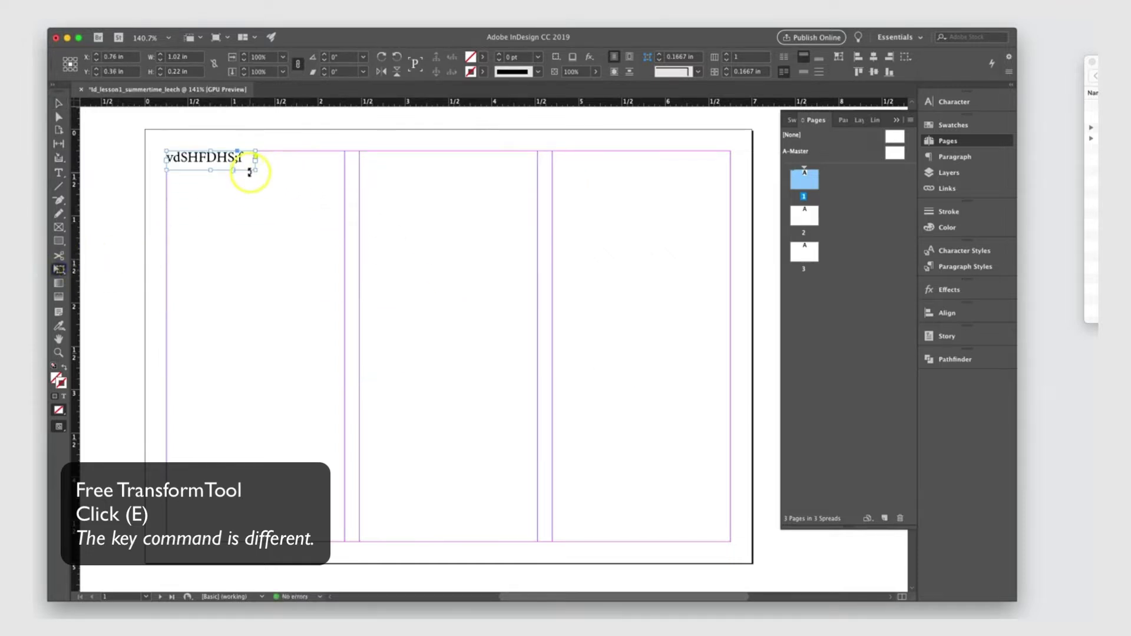
drag(257, 171, 399, 182)
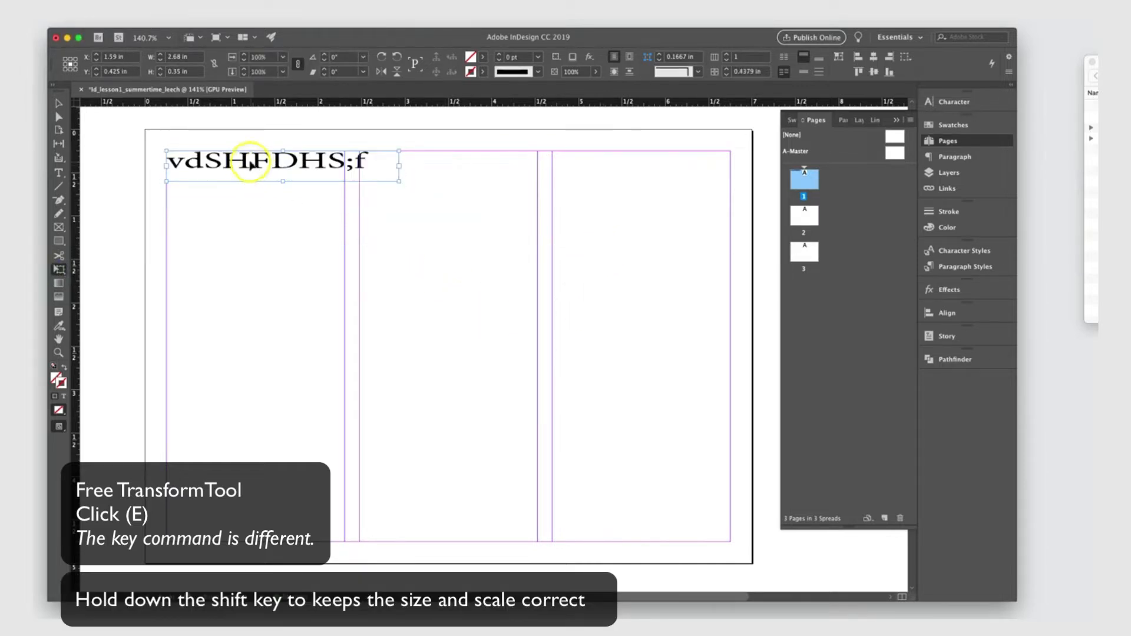
key(super+z)
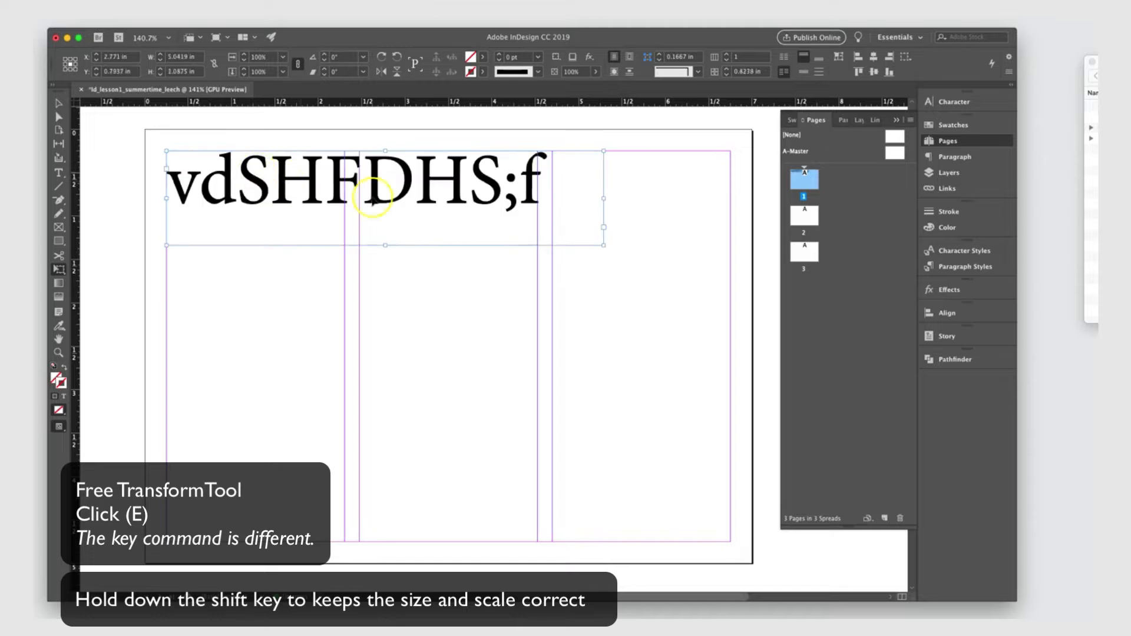
Scale the text frame down proportionally with the Free Transform tool and delete it
click(60, 271)
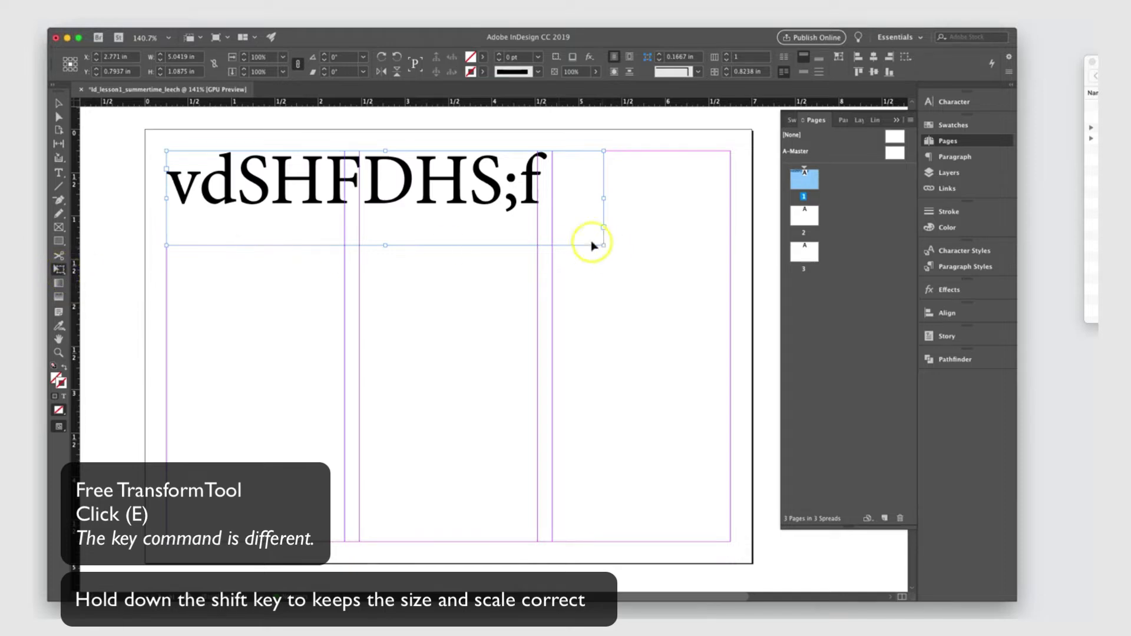
drag(600, 242, 428, 193)
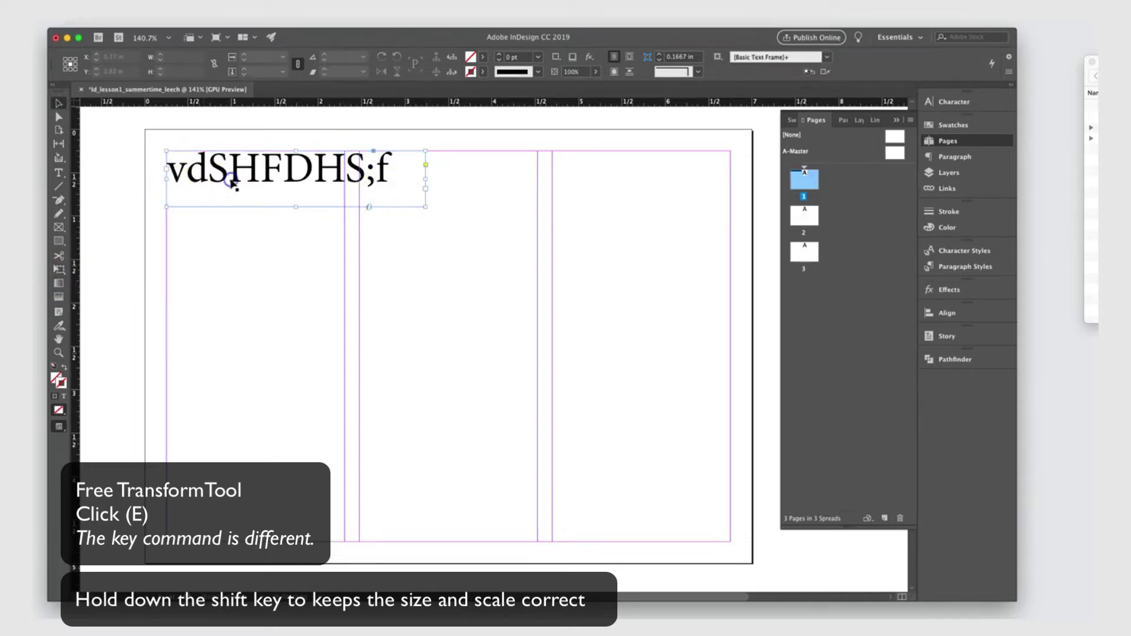
key(Delete)
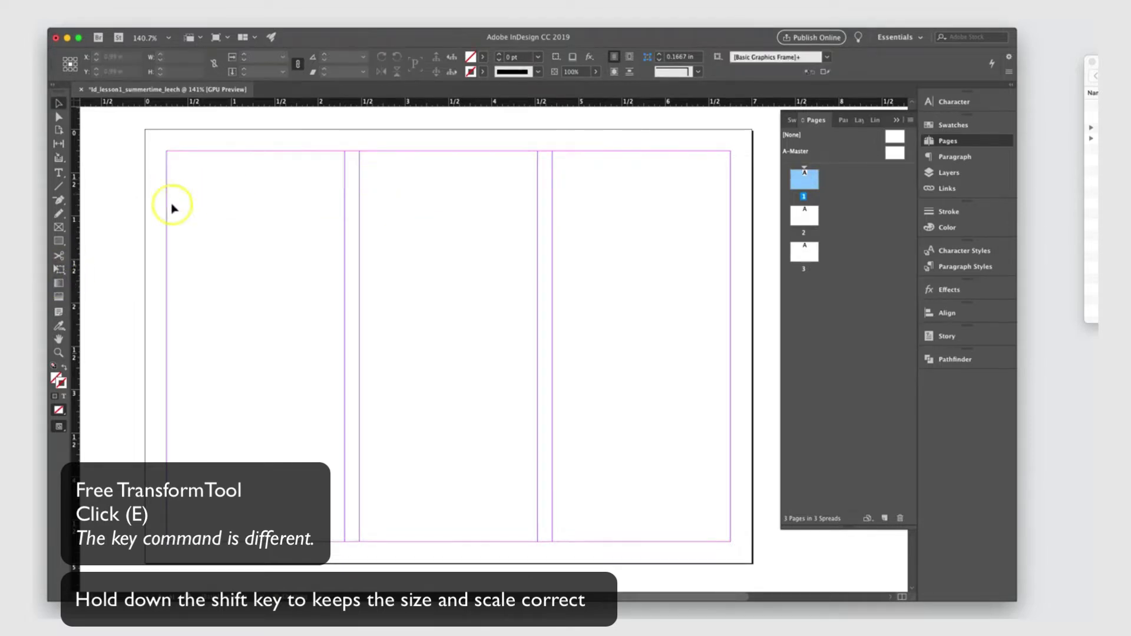
Draw a rectangle frame about 1.59 x 0.96 in at the top of the first column and place the sky photo in it
click(59, 227)
drag(168, 147, 304, 235)
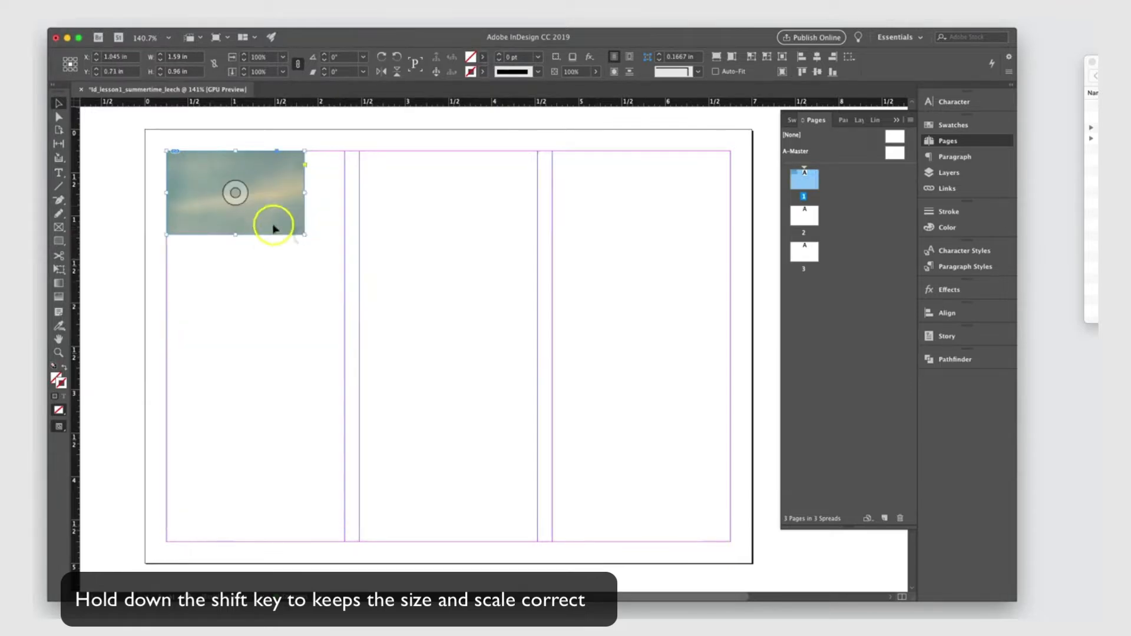
Select the photo inside its frame and shift it slightly within the frame
click(229, 192)
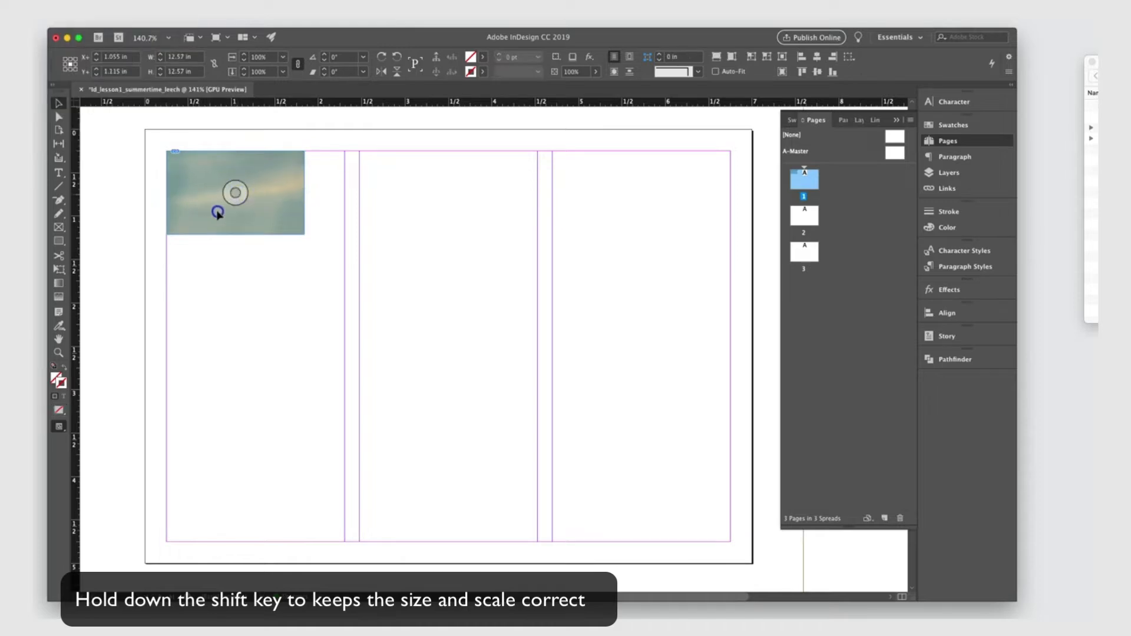
mouse_move(239, 192)
mouse_down()
mouse_move(221, 181)
mouse_move(257, 208)
mouse_move(221, 198)
mouse_up()
click(235, 194)
Move the photo frame to the middle of the page, across the gutter between the first and second columns
key(super+minus)
key(super+minus)
key(super+minus)
key(super+minus)
key(super+minus)
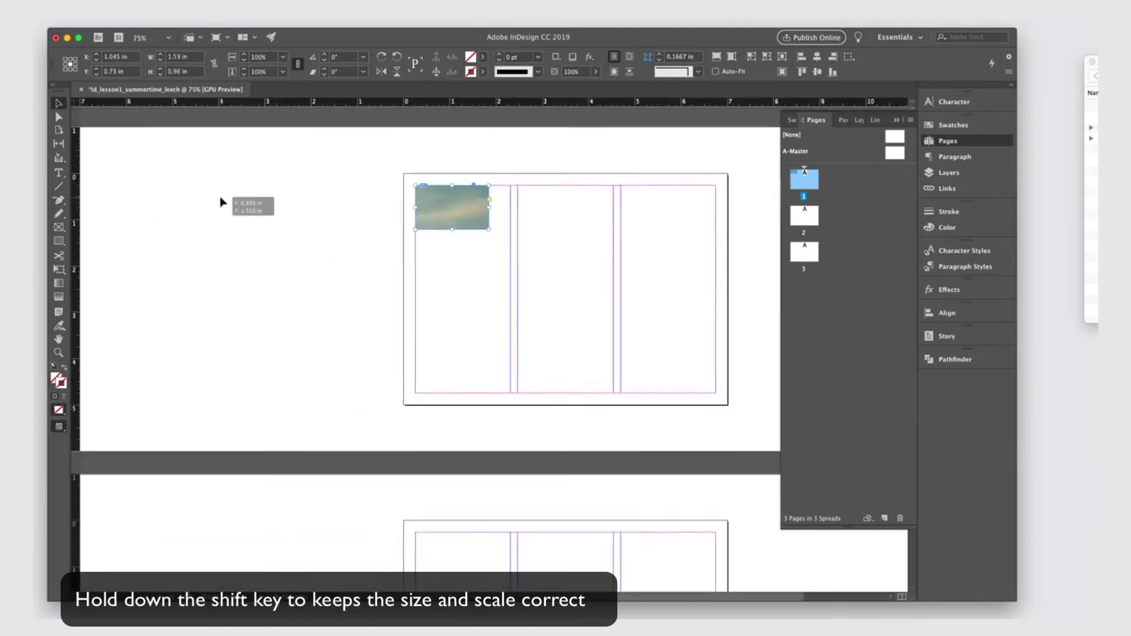
drag(424, 180, 475, 248)
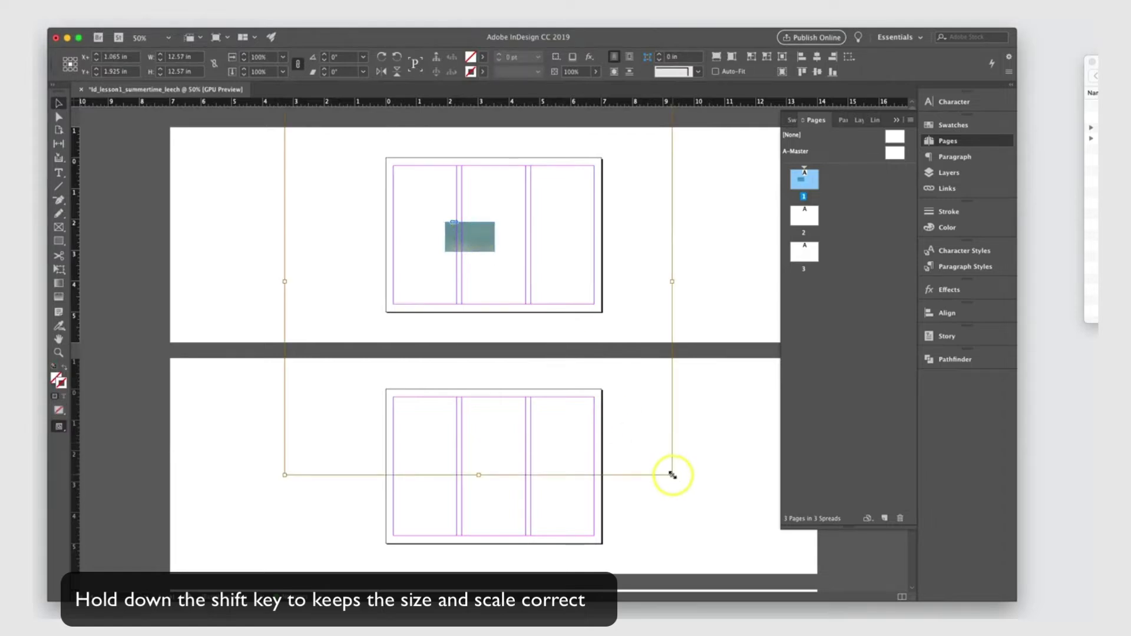
Scale the photo down proportionally inside its frame to about 14.4%, covering the frame area
drag(672, 475, 508, 311)
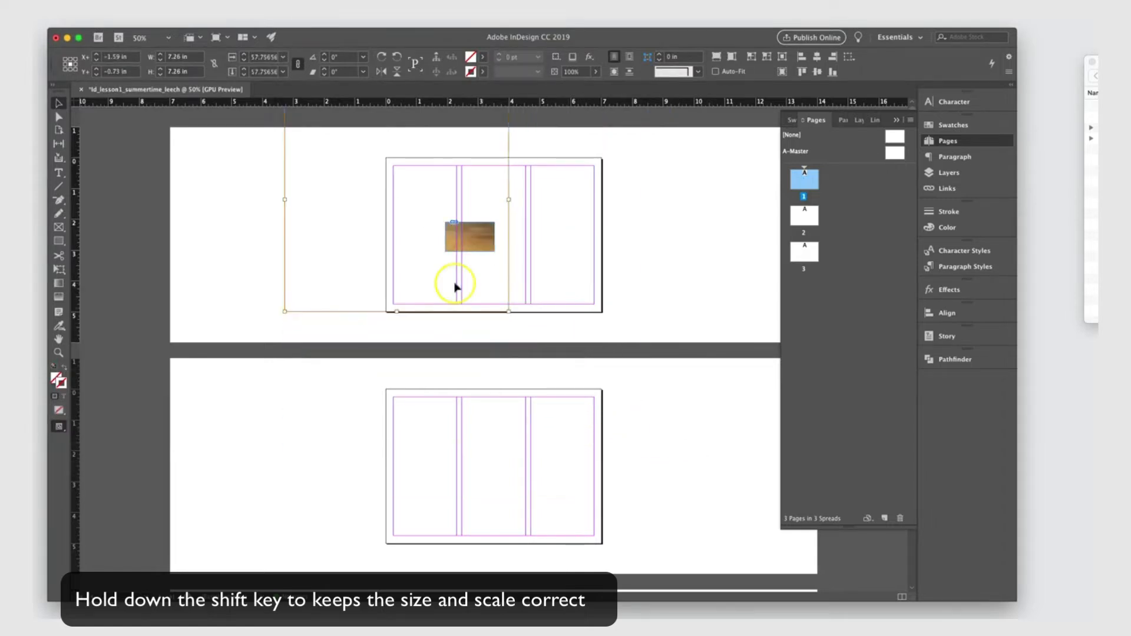
drag(285, 311, 337, 258)
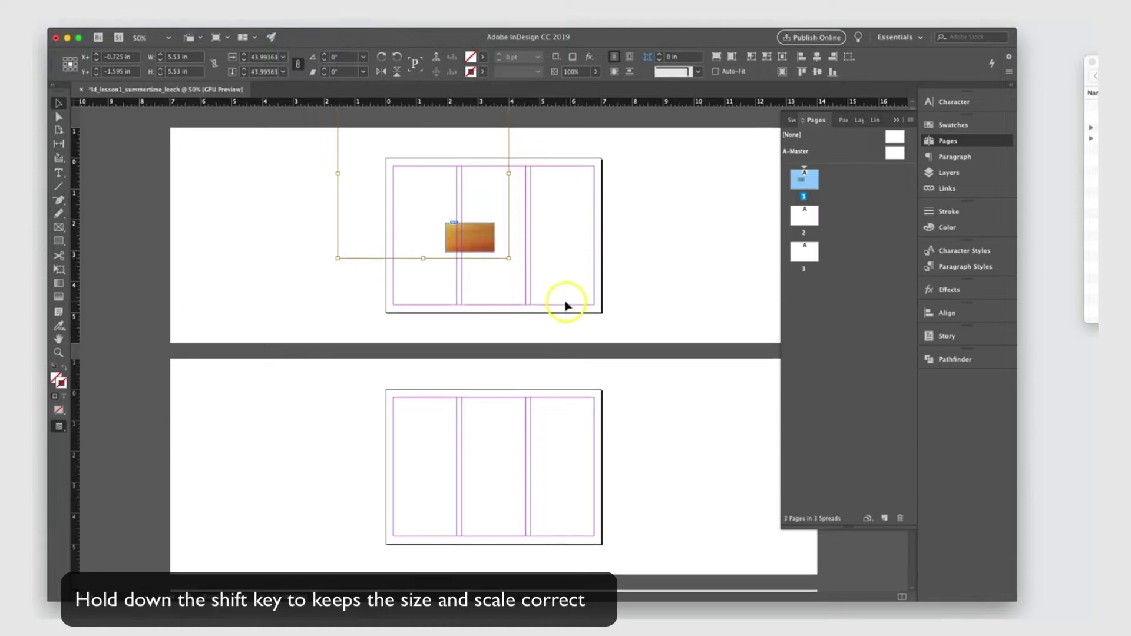
drag(495, 252, 499, 274)
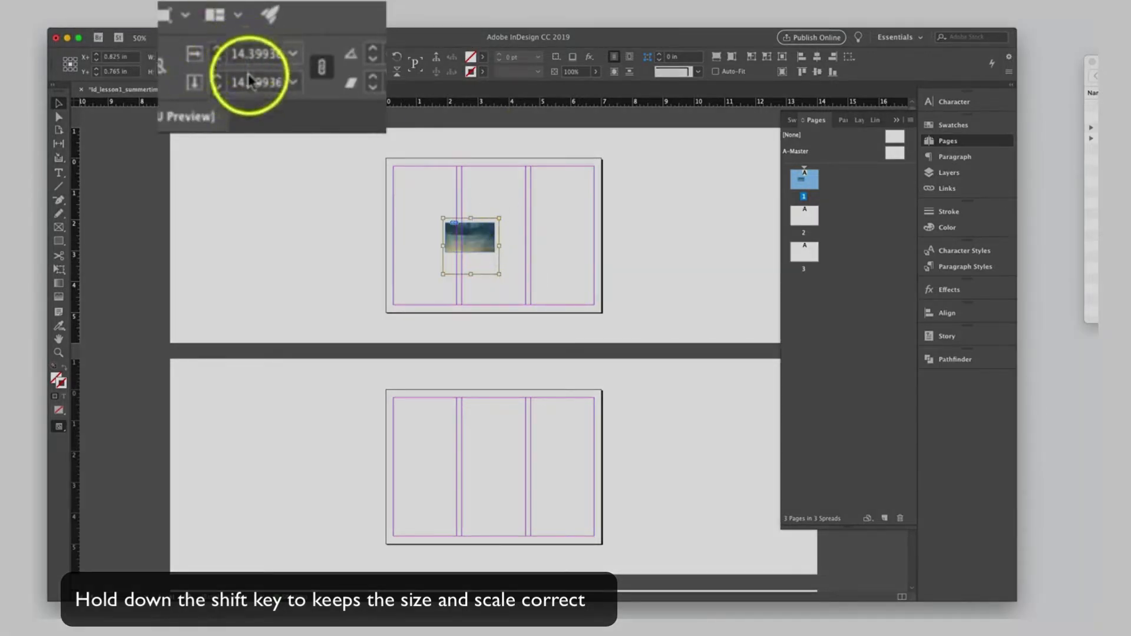
Set the photo's horizontal and vertical scale to 14% and leave the photo content selection
click(262, 83)
text(14)
key(Return)
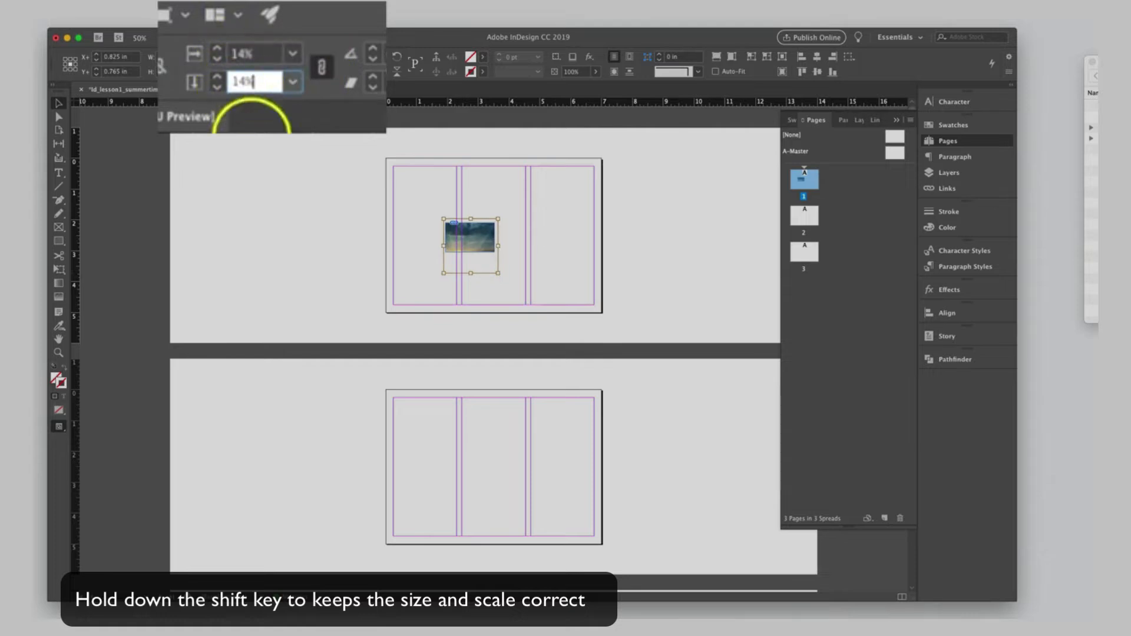
click(484, 247)
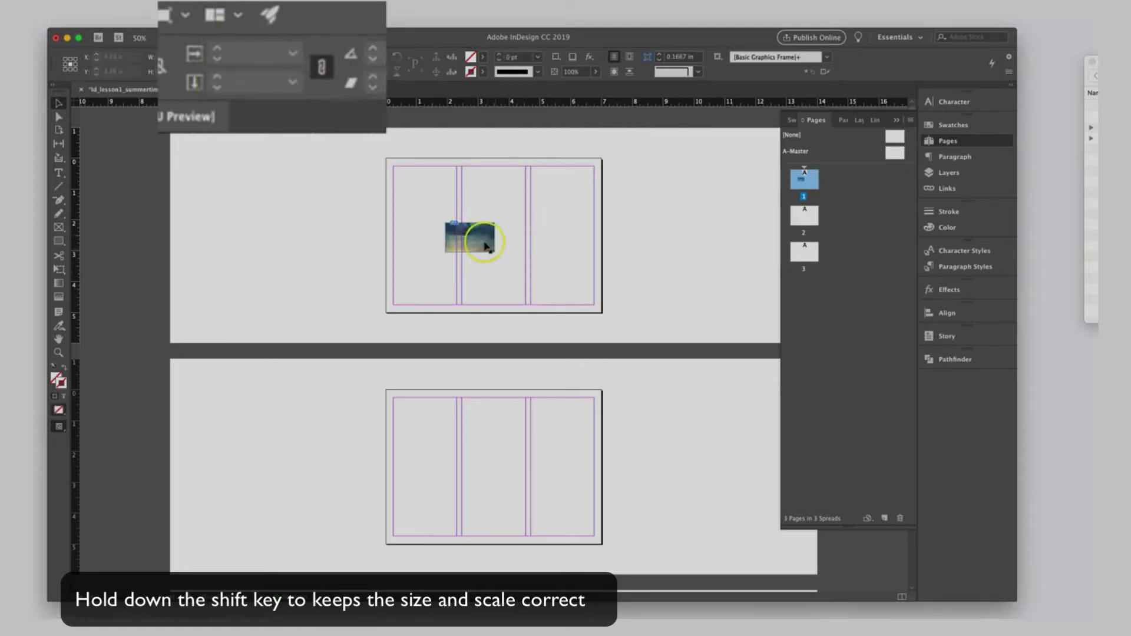
Move the photo frame into the upper-left margin corner of the first page
drag(484, 246, 417, 183)
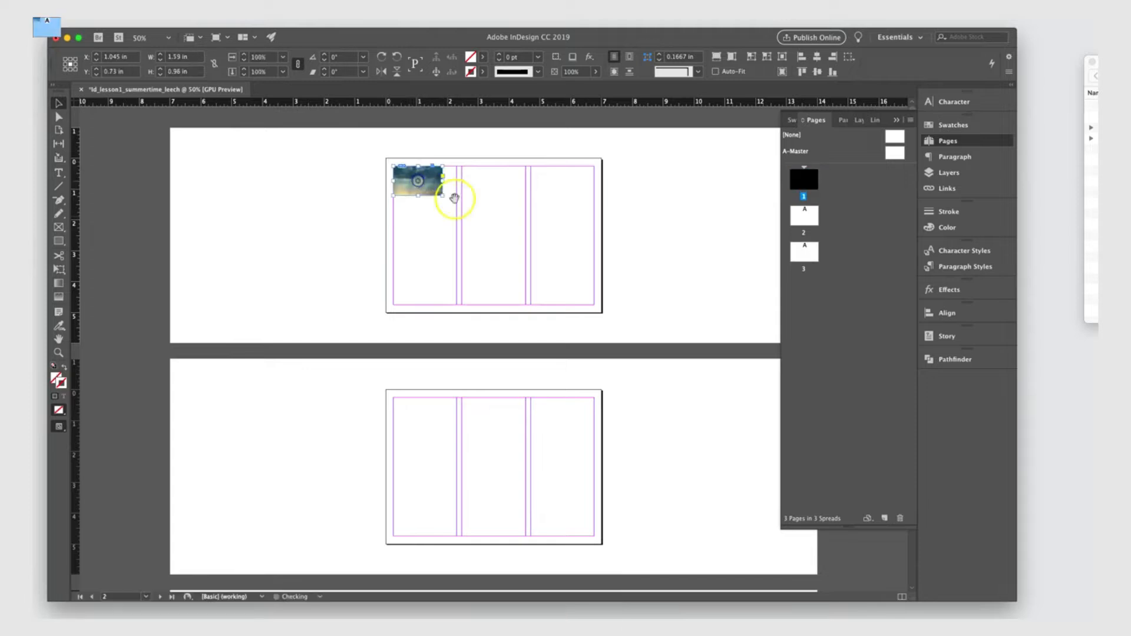
key(z)
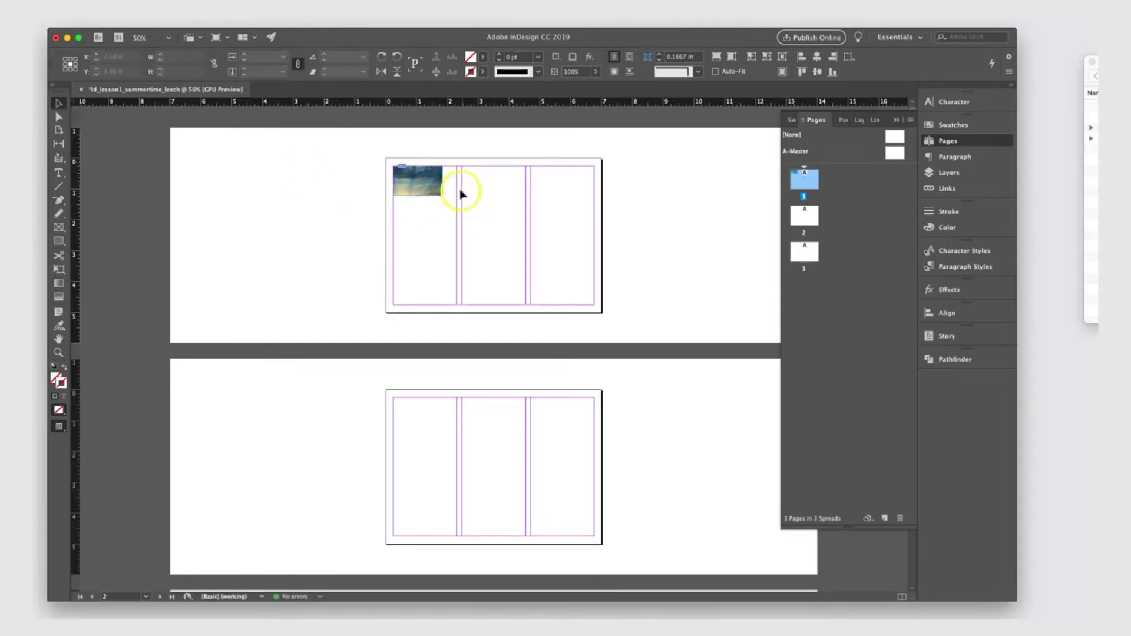
click(446, 196)
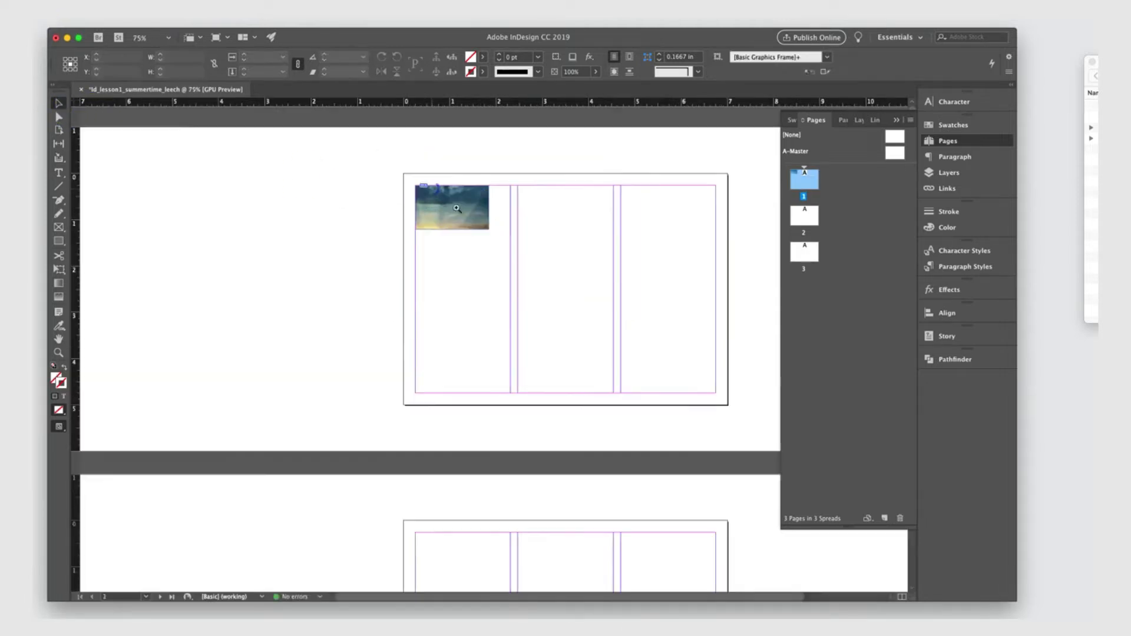
Try enlarging only the photo's frame to about 4.34 x 2.51 in from its lower-right corner, and undo the resize
click(468, 235)
drag(468, 235, 686, 359)
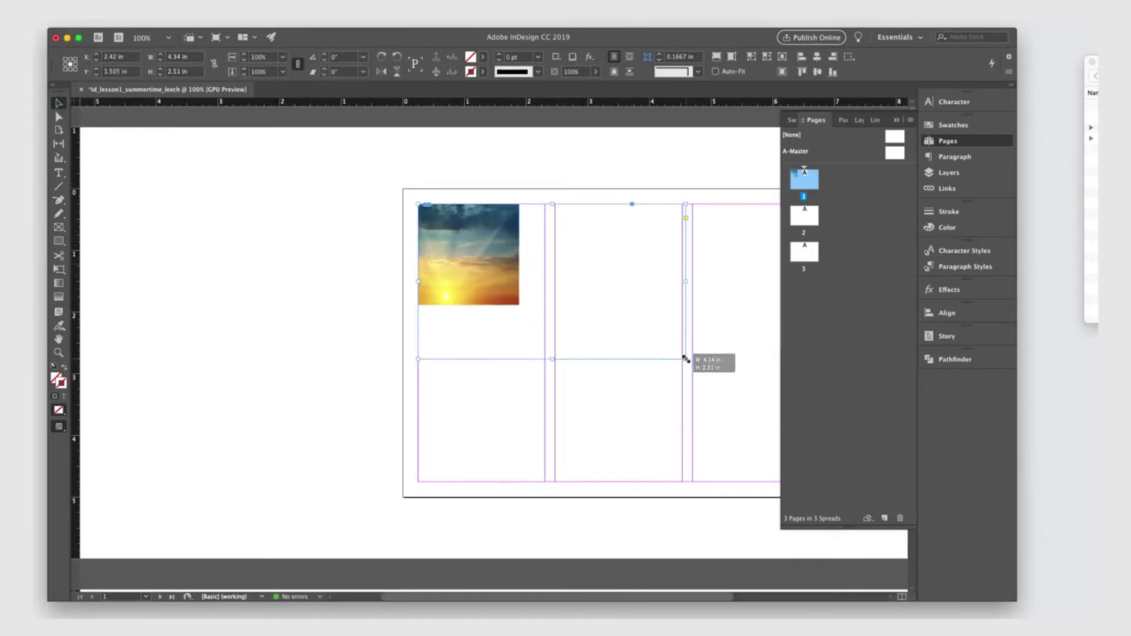
key(super+z)
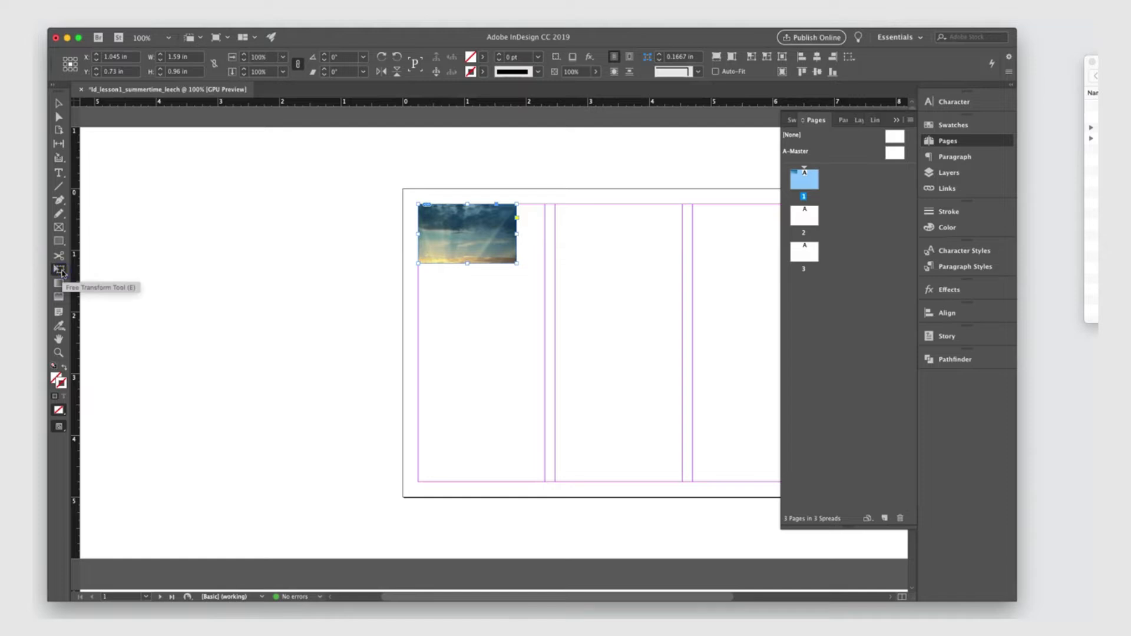
Enlarge the photo and its frame together to about 5.92 x 3.57 in with Free Transform, and scale them back down
click(74, 271)
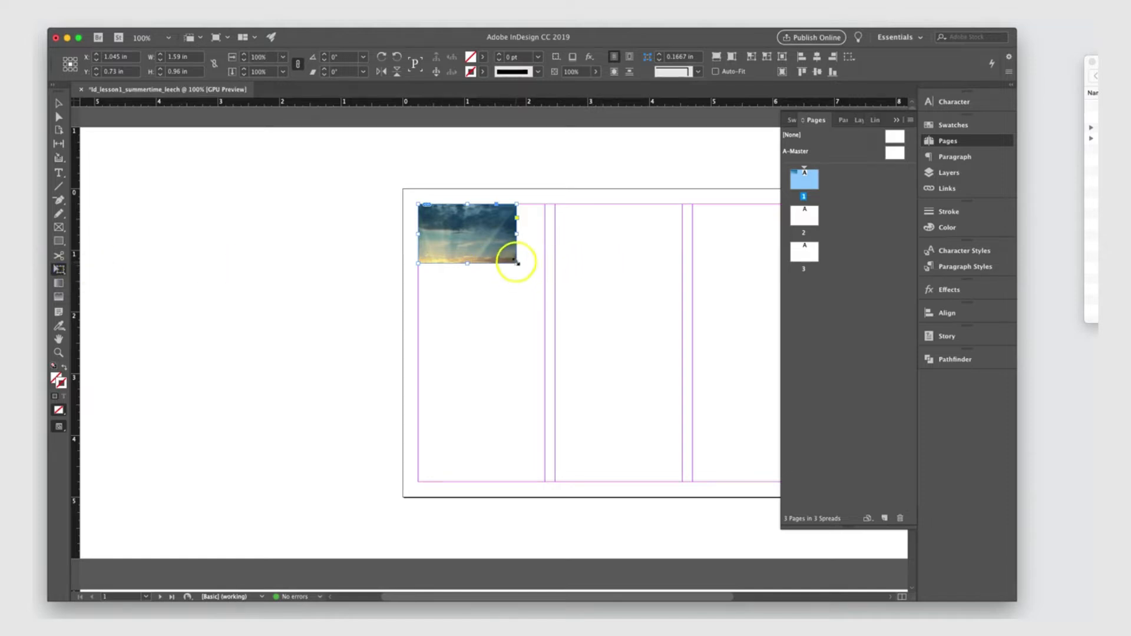
drag(516, 263, 776, 436)
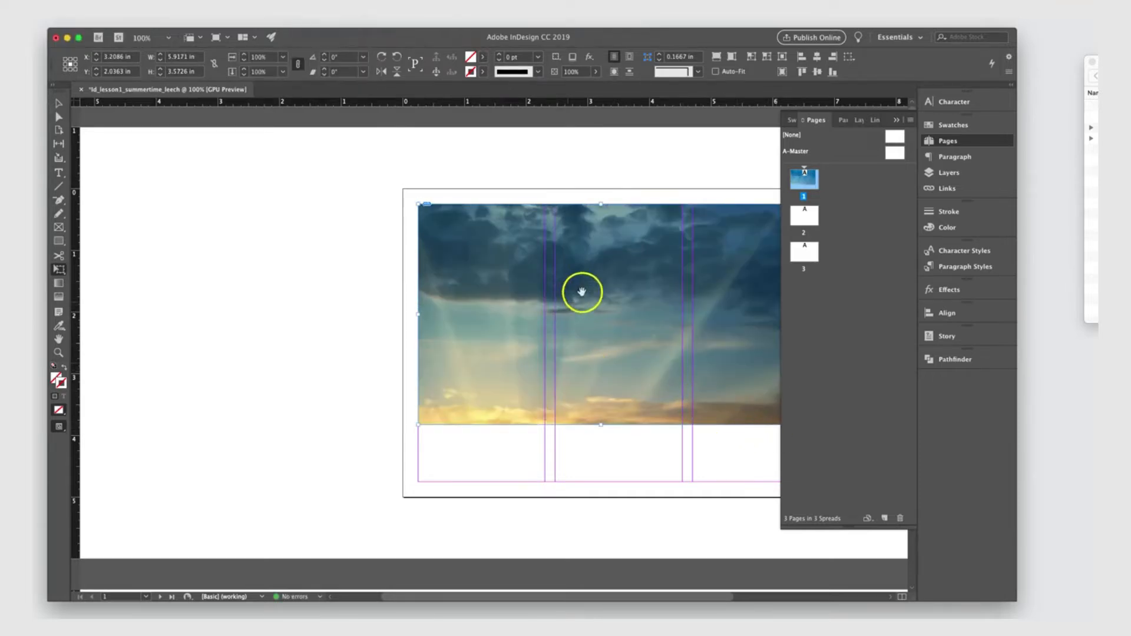
drag(608, 275, 436, 252)
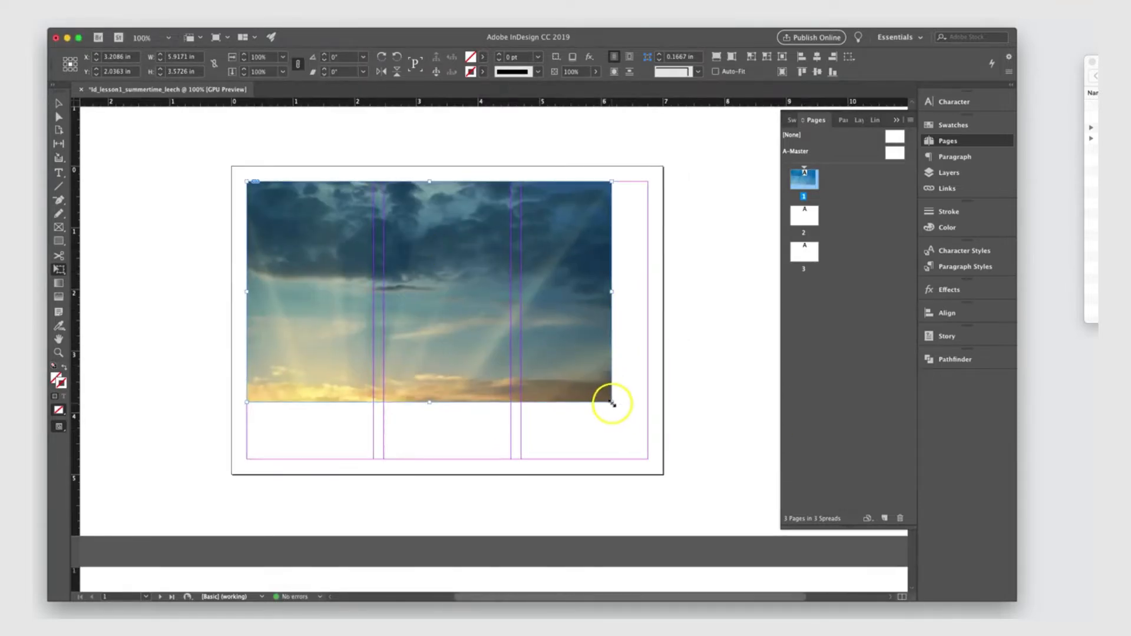
drag(612, 404, 394, 266)
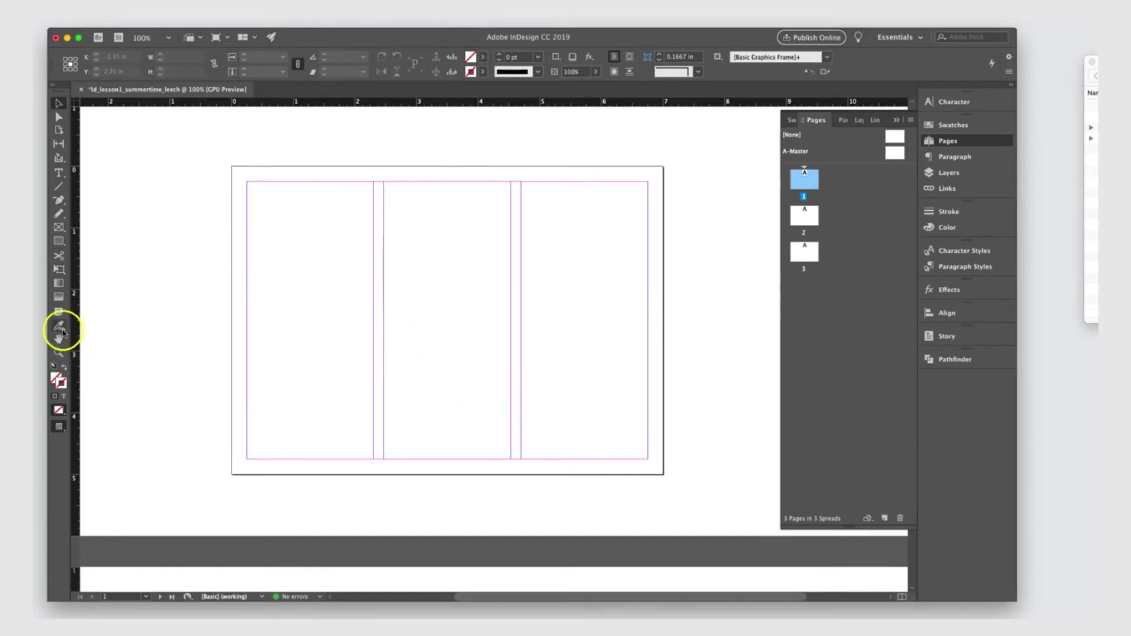
Try the Eyedropper tool, and look around the first page with the Hand and Zoom tools, ending at 125% magnification
click(61, 327)
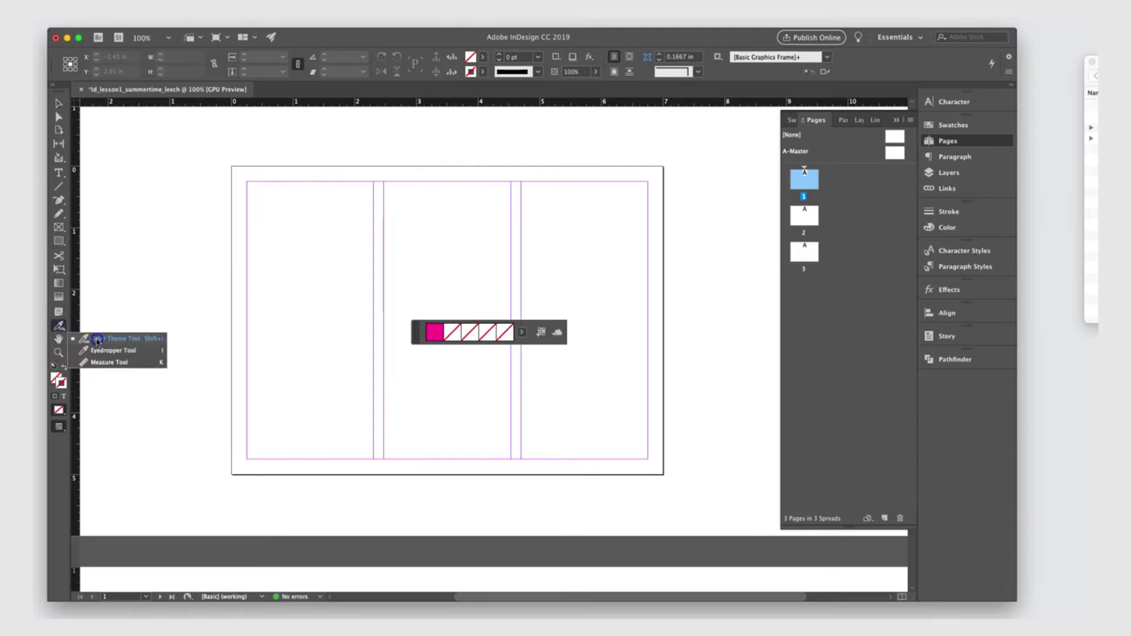
click(100, 351)
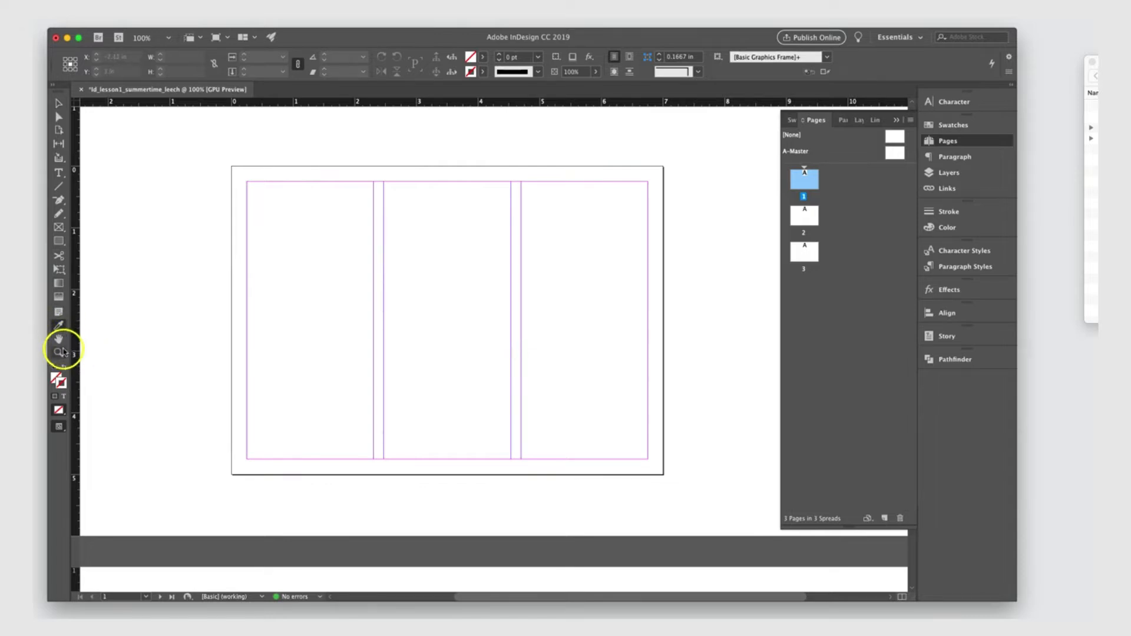
click(60, 341)
drag(245, 324, 293, 344)
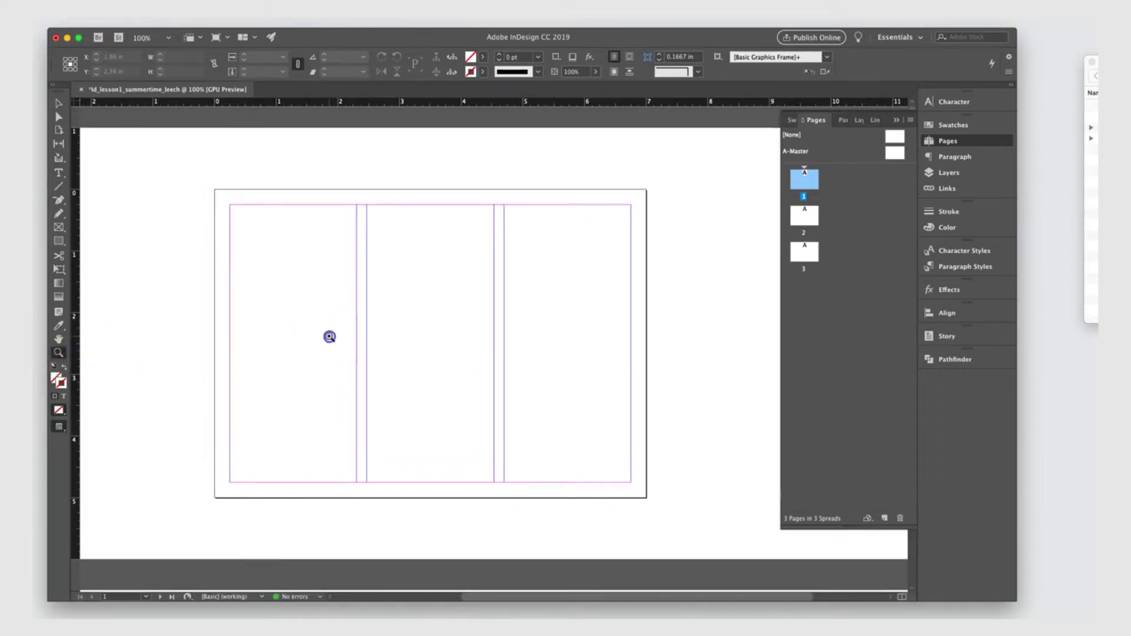
click(329, 337)
drag(607, 356, 607, 355)
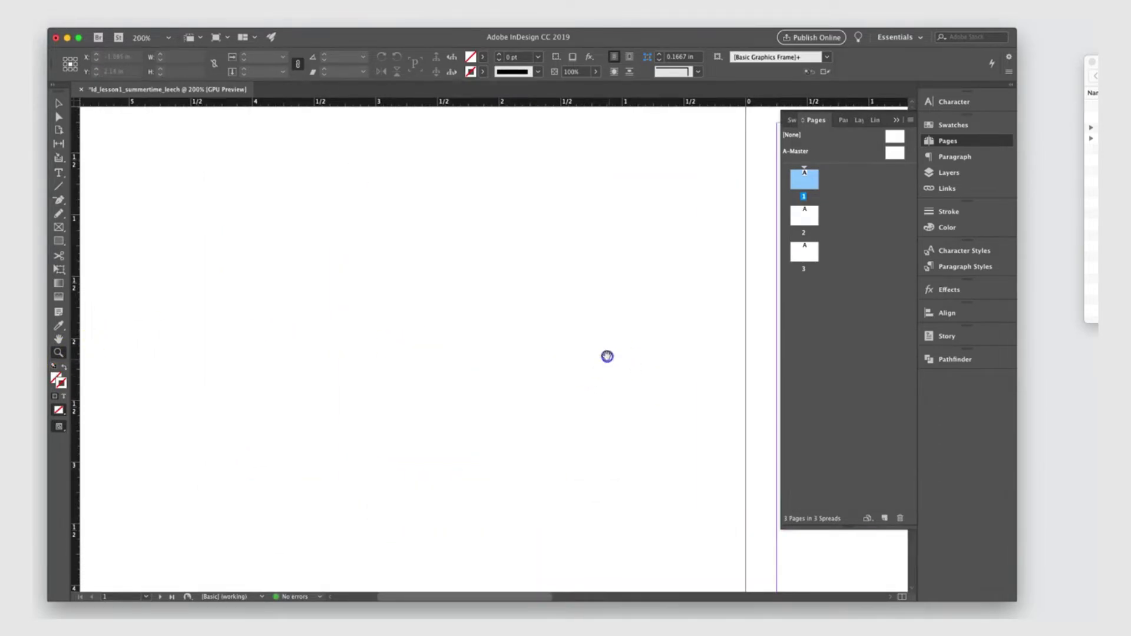
drag(606, 356, 415, 345)
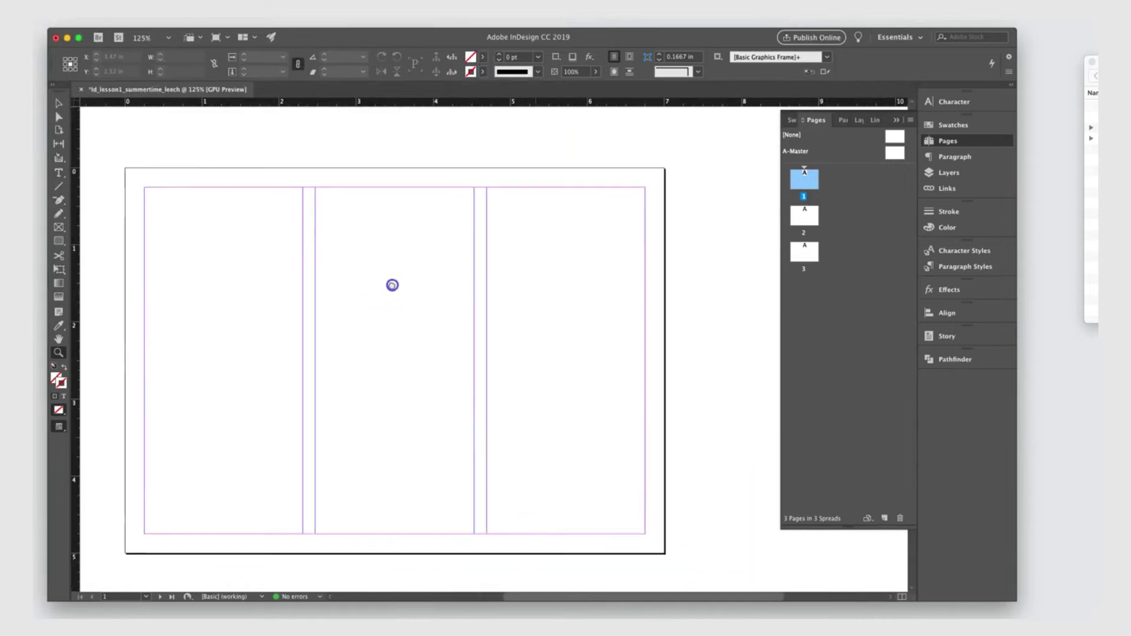
drag(391, 283, 436, 285)
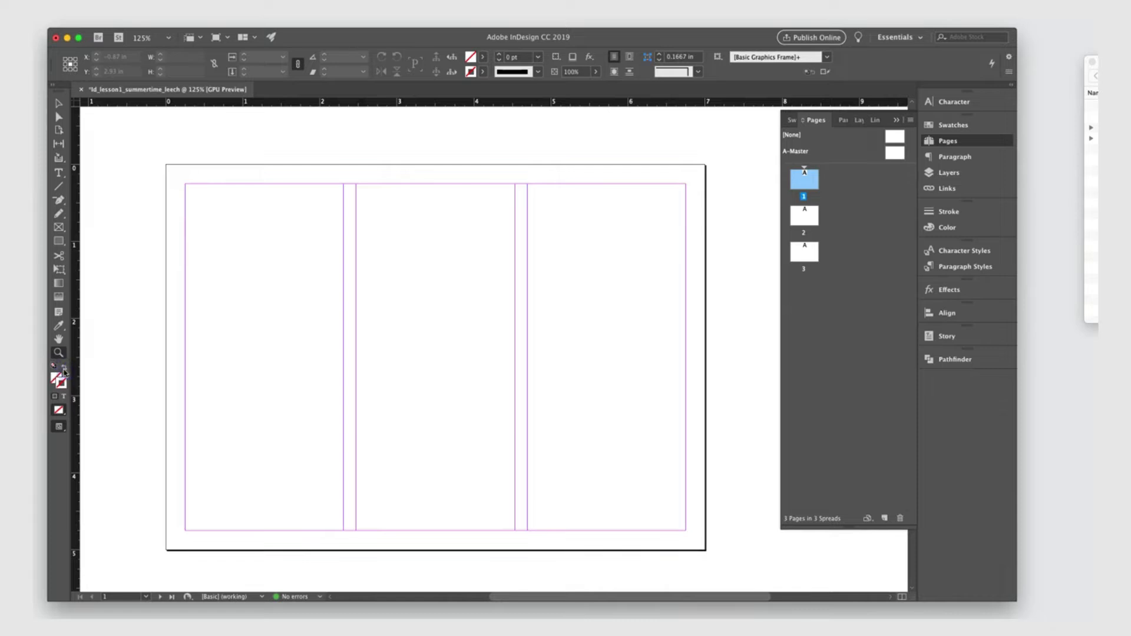
Reset the fill and stroke to their defaults, swap them, and make formatting affect text instead of the container
click(55, 367)
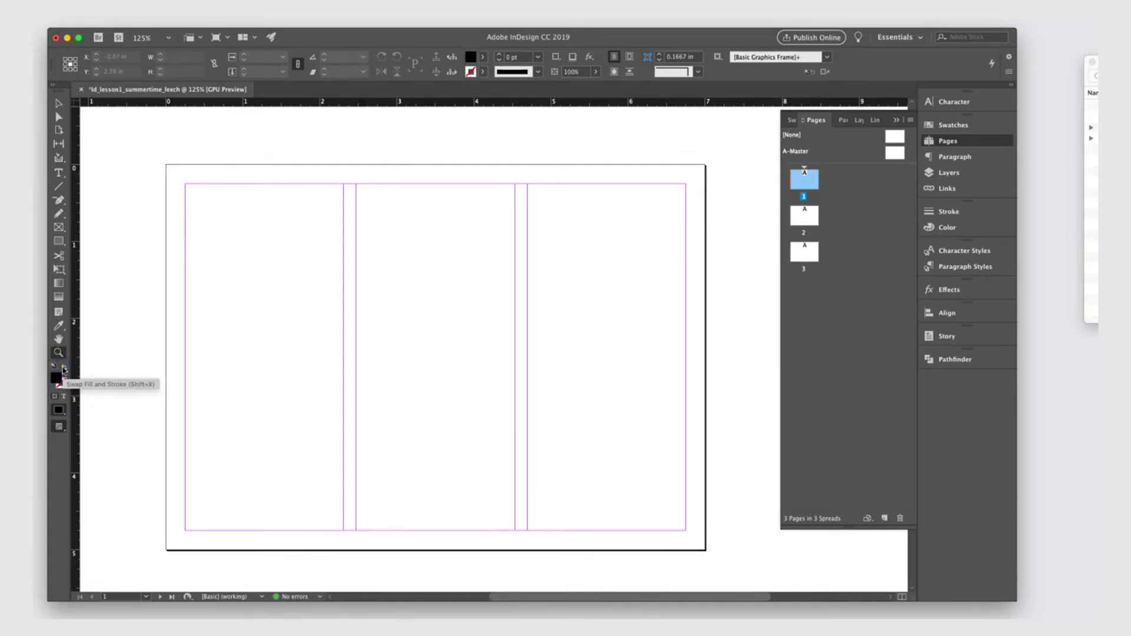
click(63, 367)
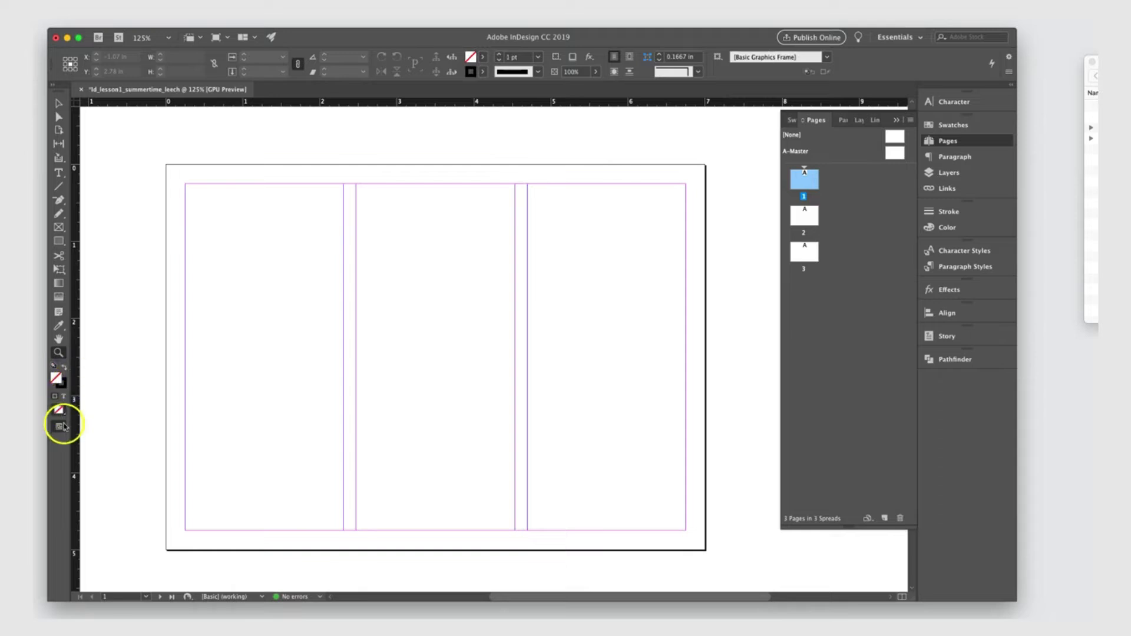
click(64, 397)
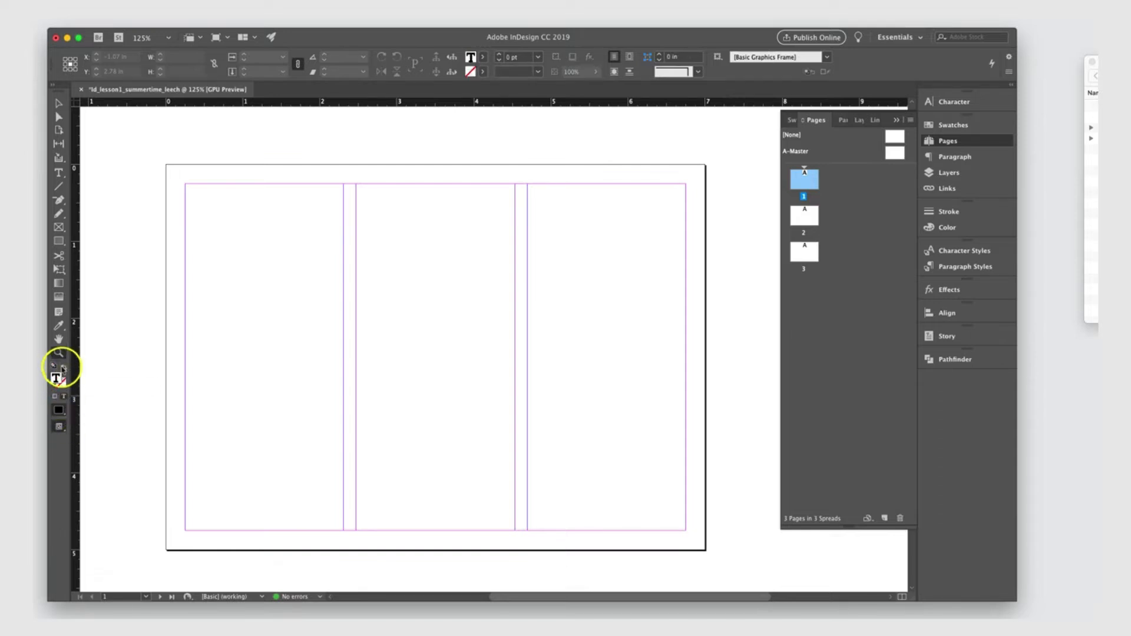
click(62, 367)
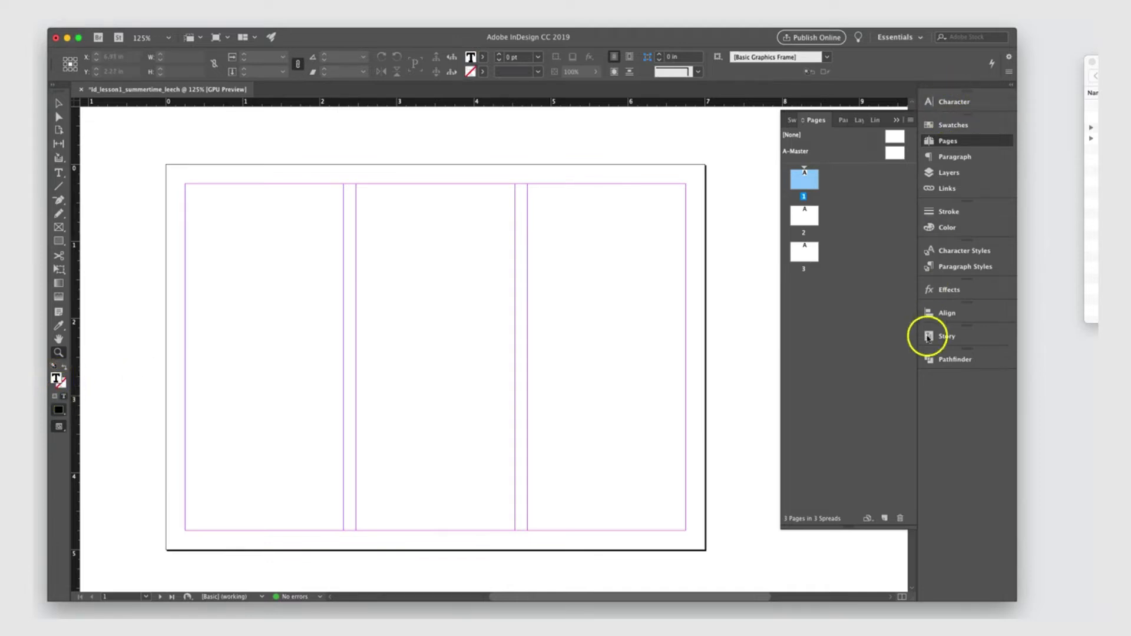
Add the heading "Summertime" in 24 pt Superclarendon Bold atop the first column, and inspect its swatch and paragraph settings
click(946, 103)
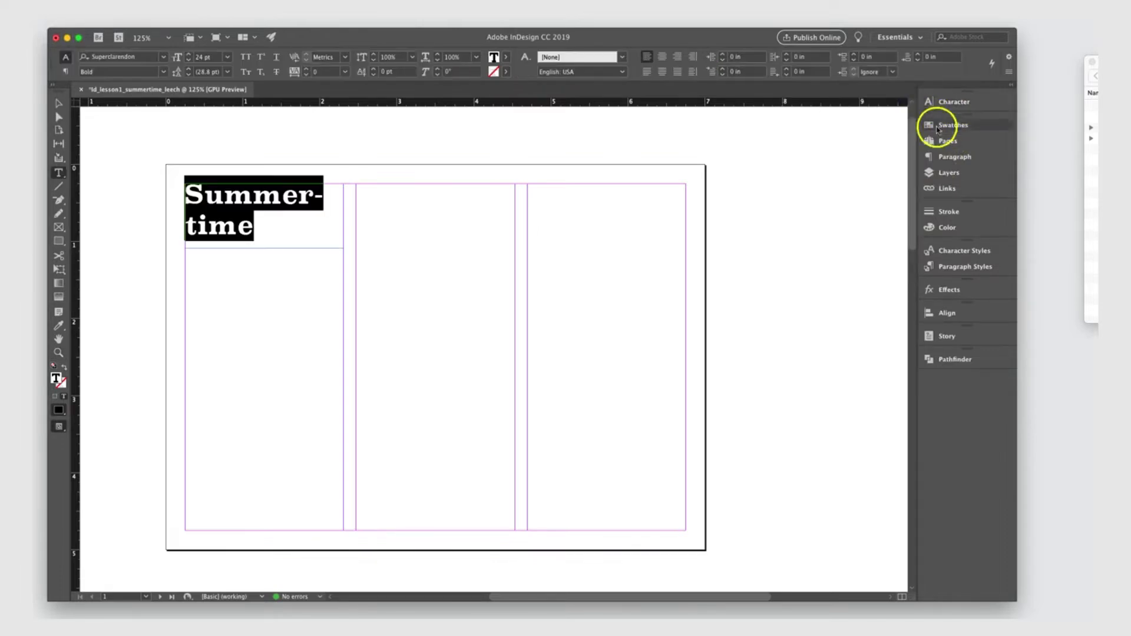
click(944, 125)
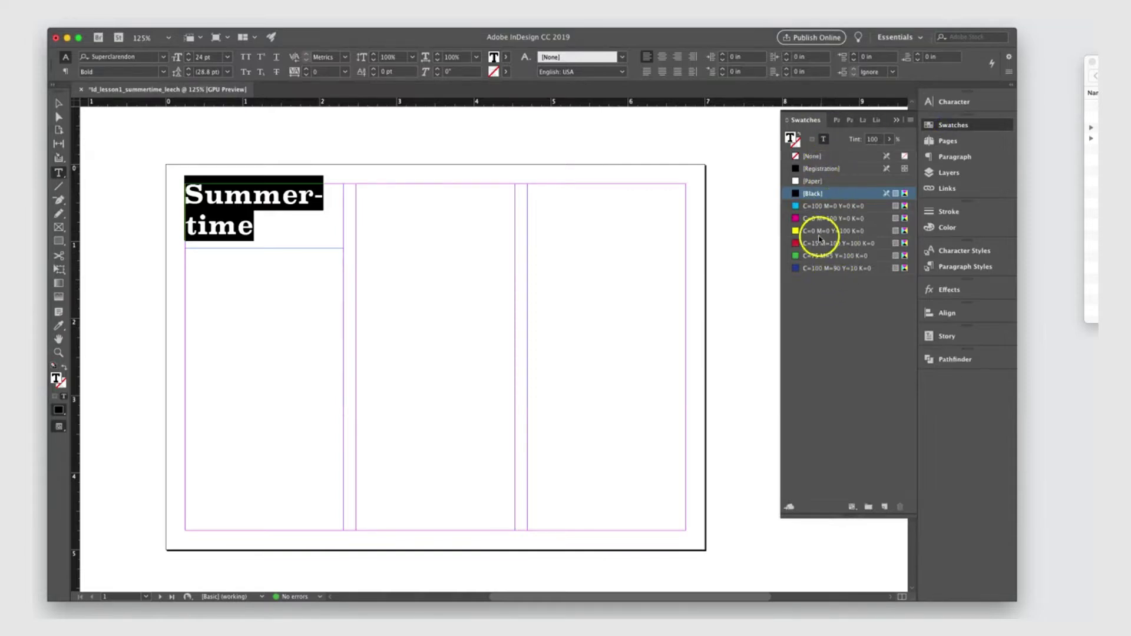
click(949, 158)
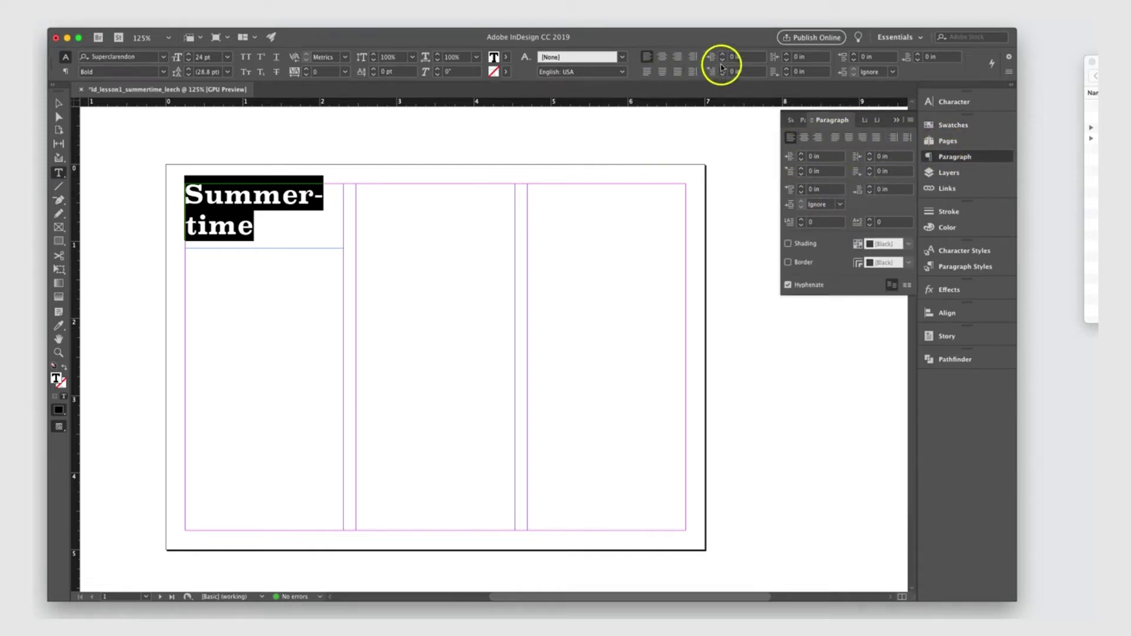
Rename Layer 1 as "type" and add a second layer above it
click(946, 174)
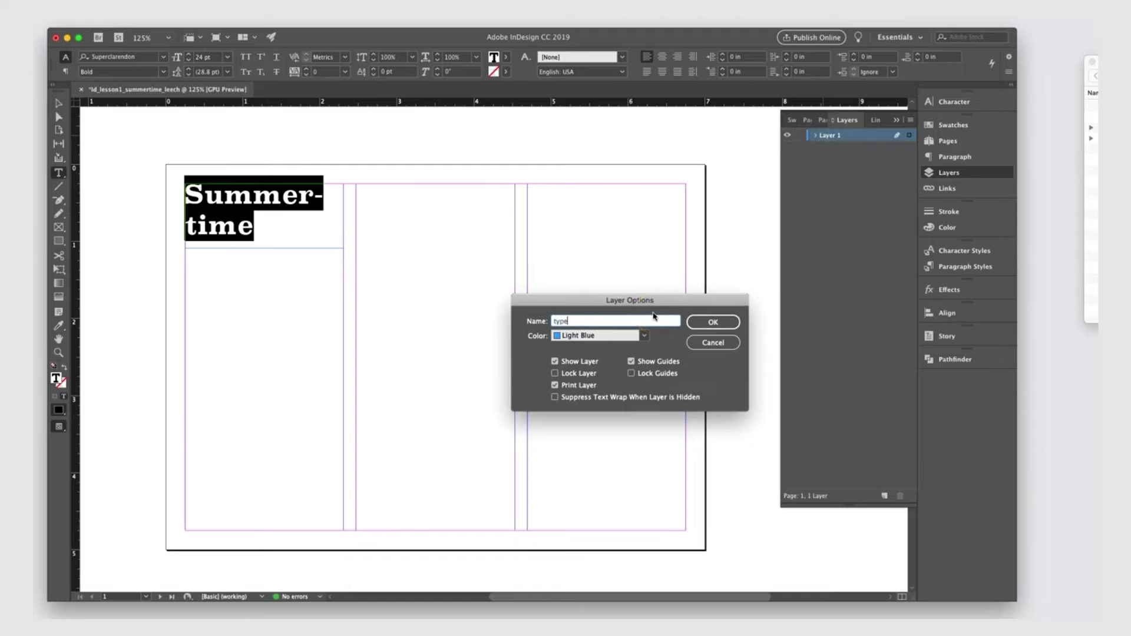
click(713, 323)
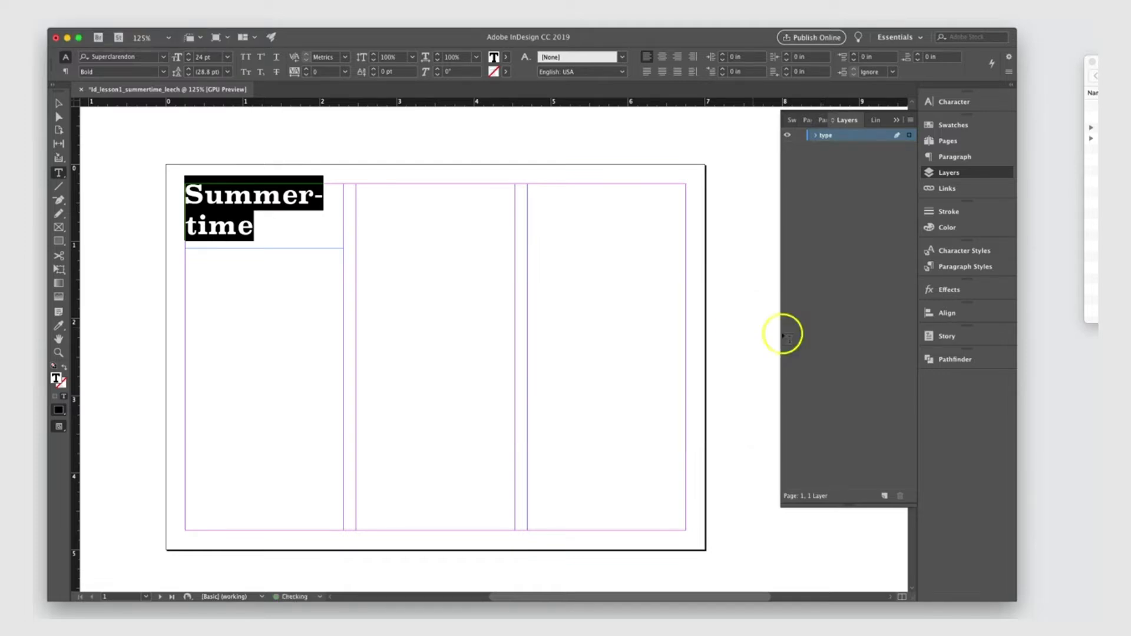
click(883, 498)
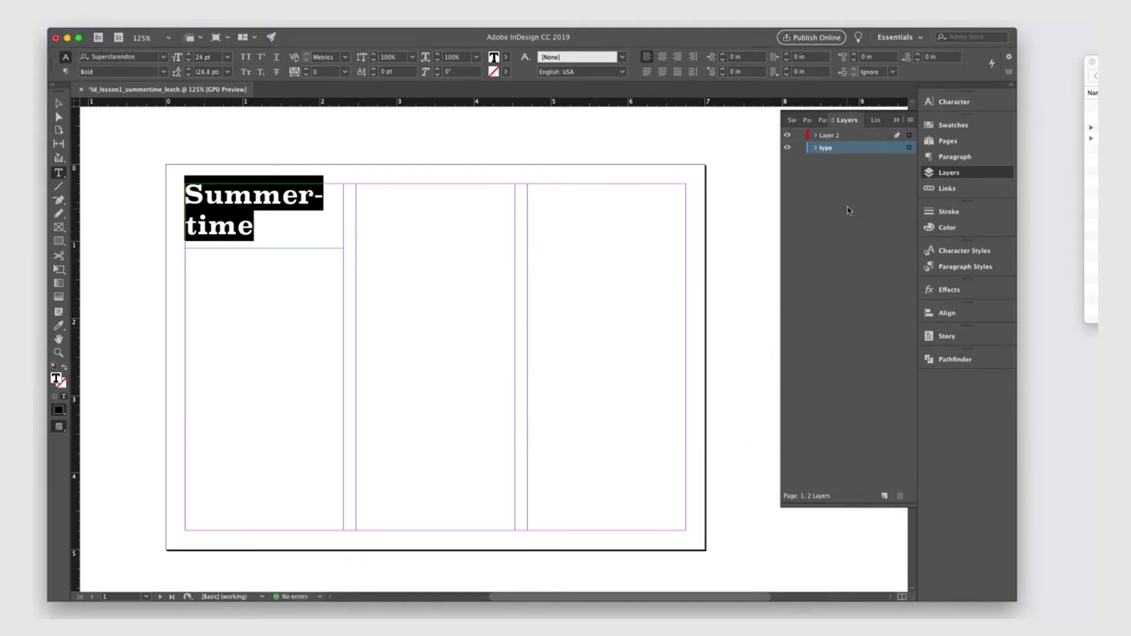
Check the document's image links and examine the Images folder inside Id_Lesson 1_Summer in Finder before returning to the document
click(959, 188)
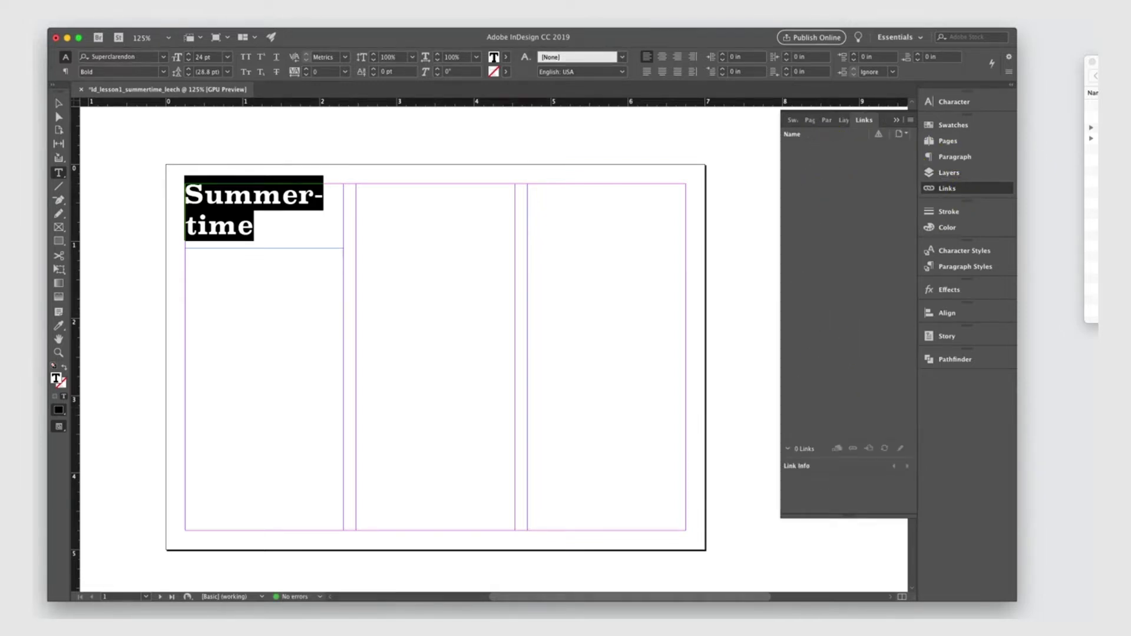
drag(1129, 61, 922, 84)
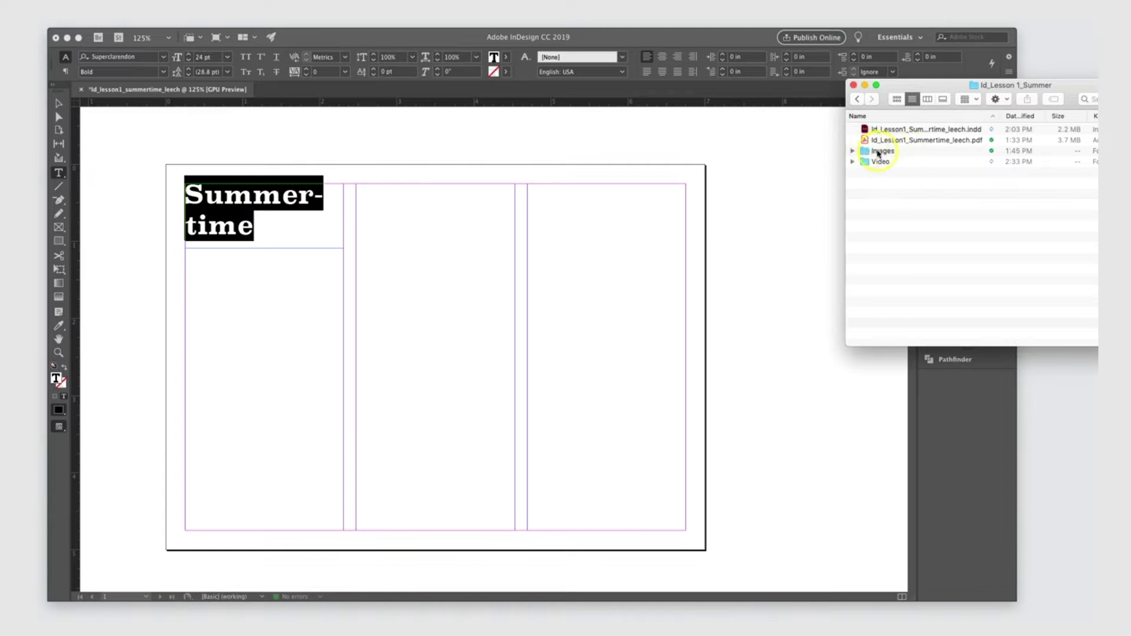
click(816, 216)
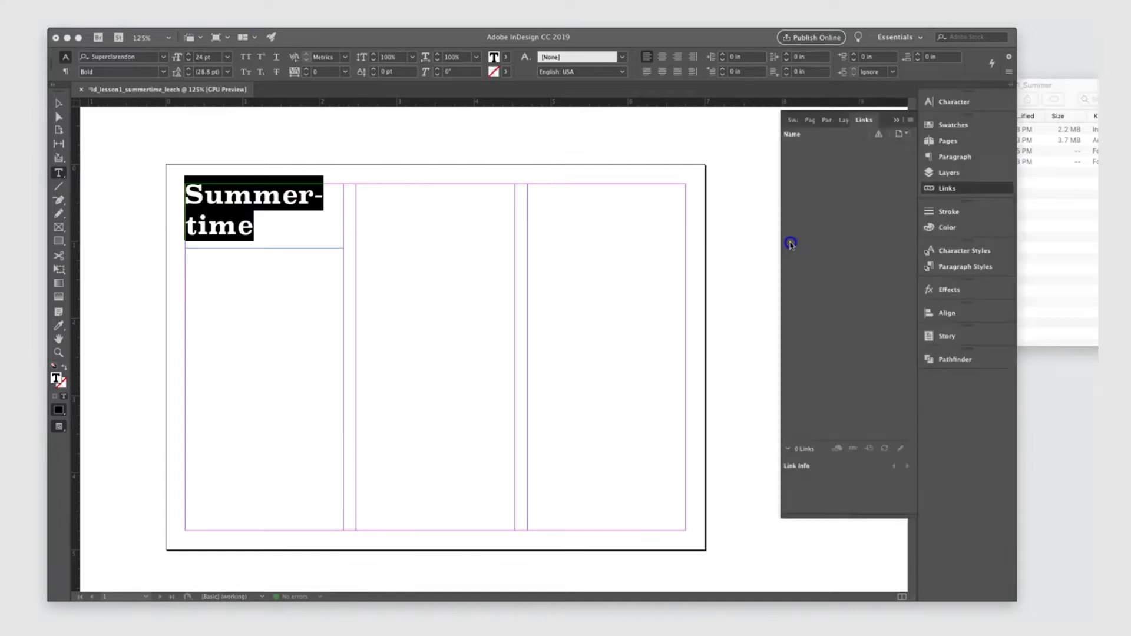
Check the stroke settings, and fill the selected Summertime text frame with a slate blue-grey colour
click(957, 214)
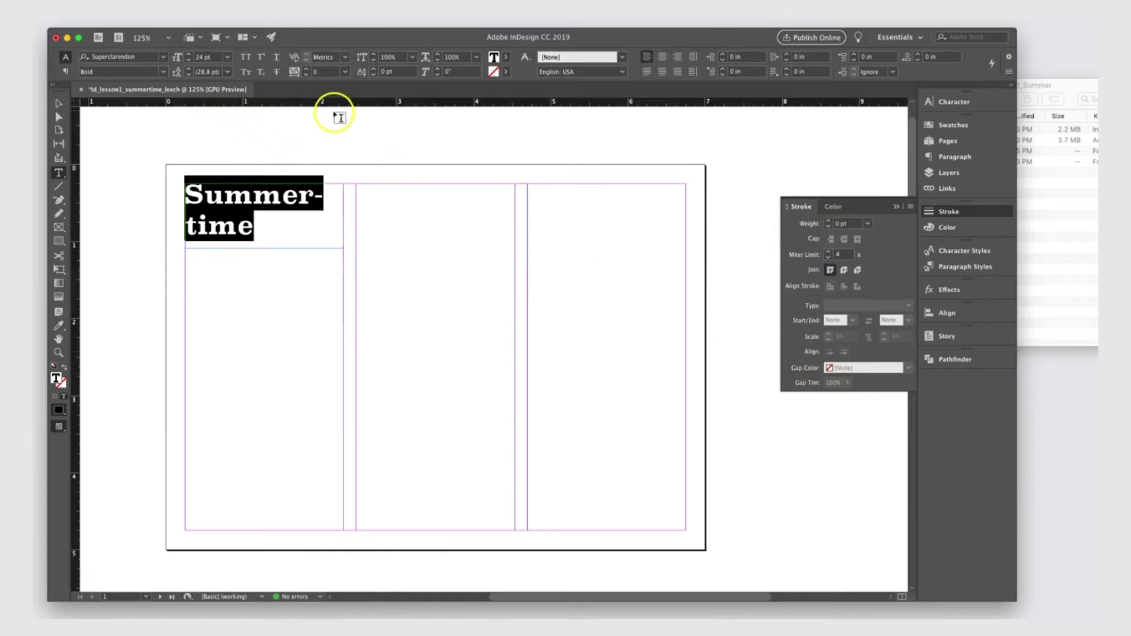
click(58, 104)
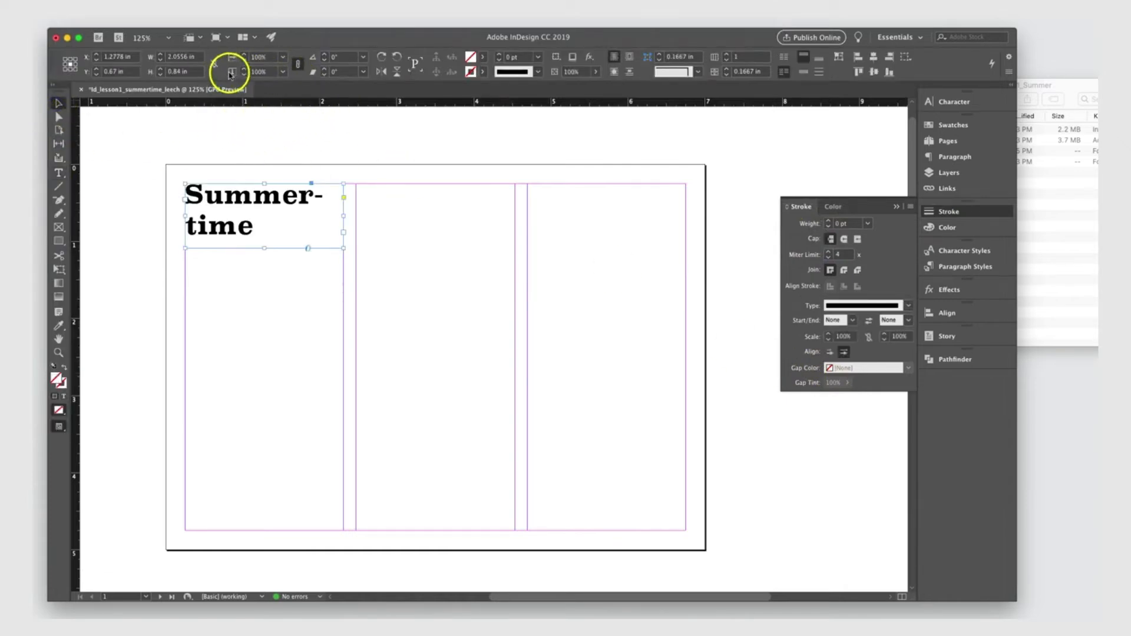
click(959, 212)
click(954, 229)
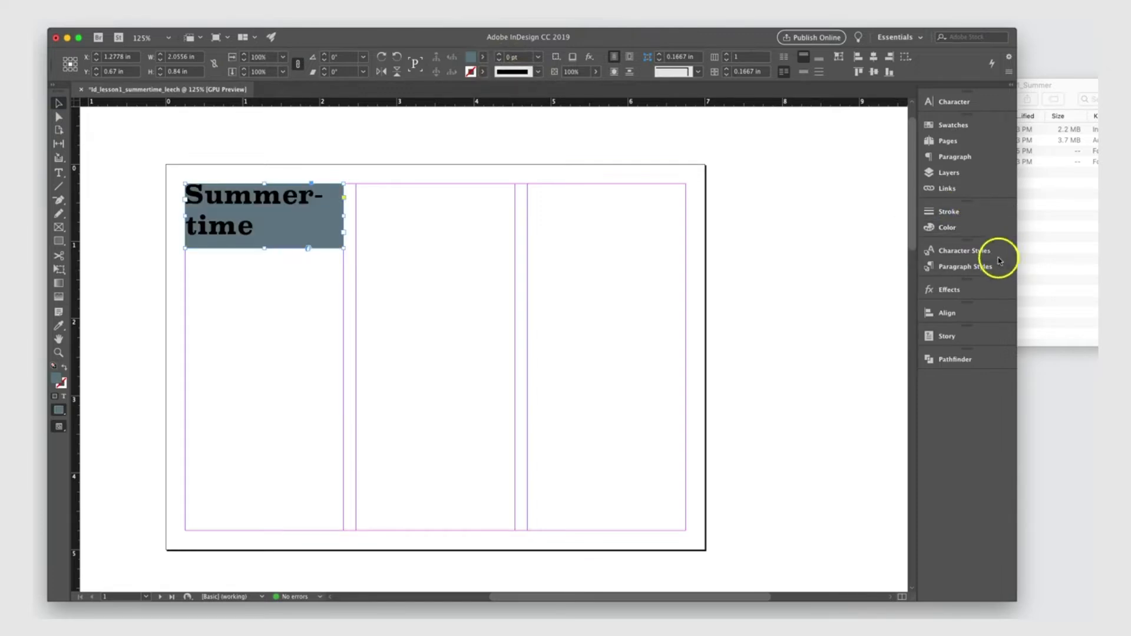
Look over the character and paragraph styles, and lower the opacity to about 29% in Normal blending mode with nothing selected
click(990, 251)
click(991, 268)
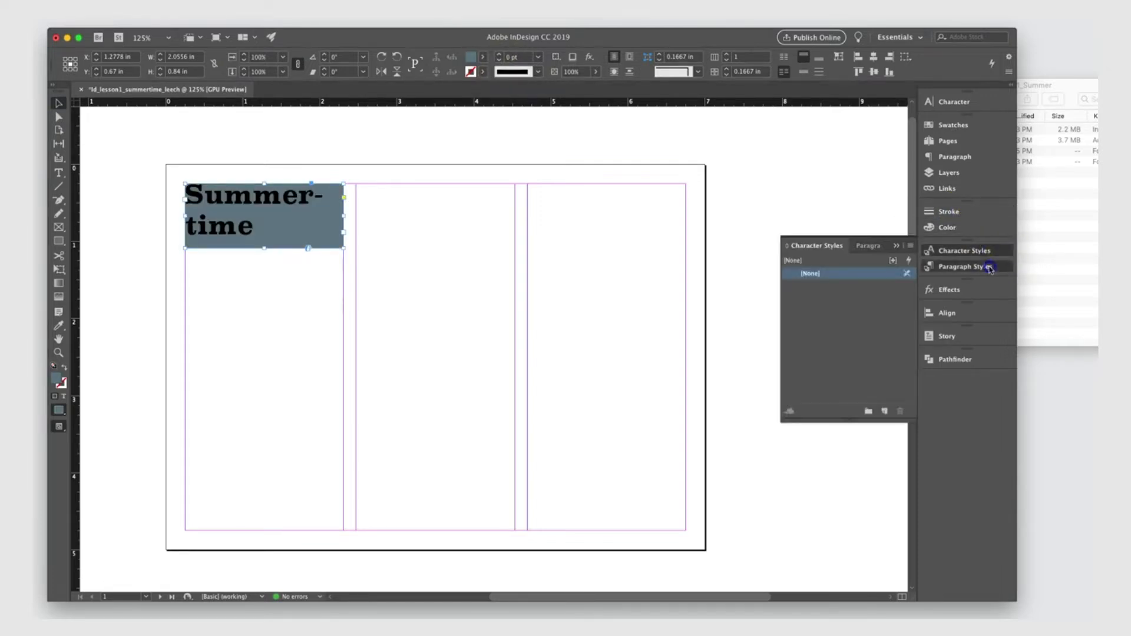
click(975, 294)
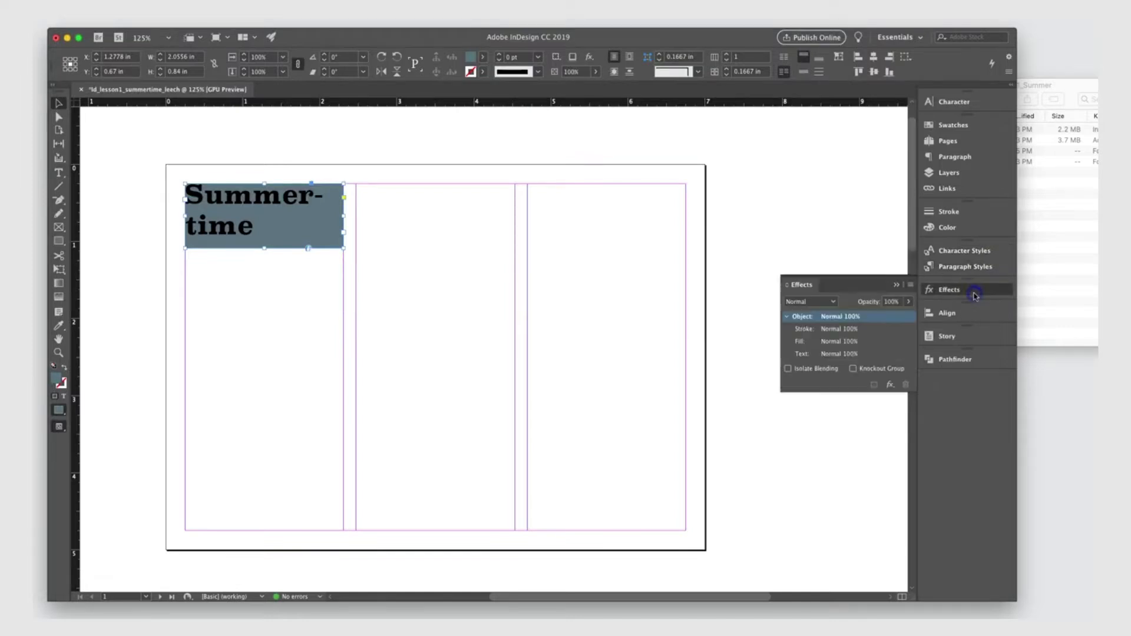
click(834, 301)
click(841, 265)
drag(909, 306, 864, 318)
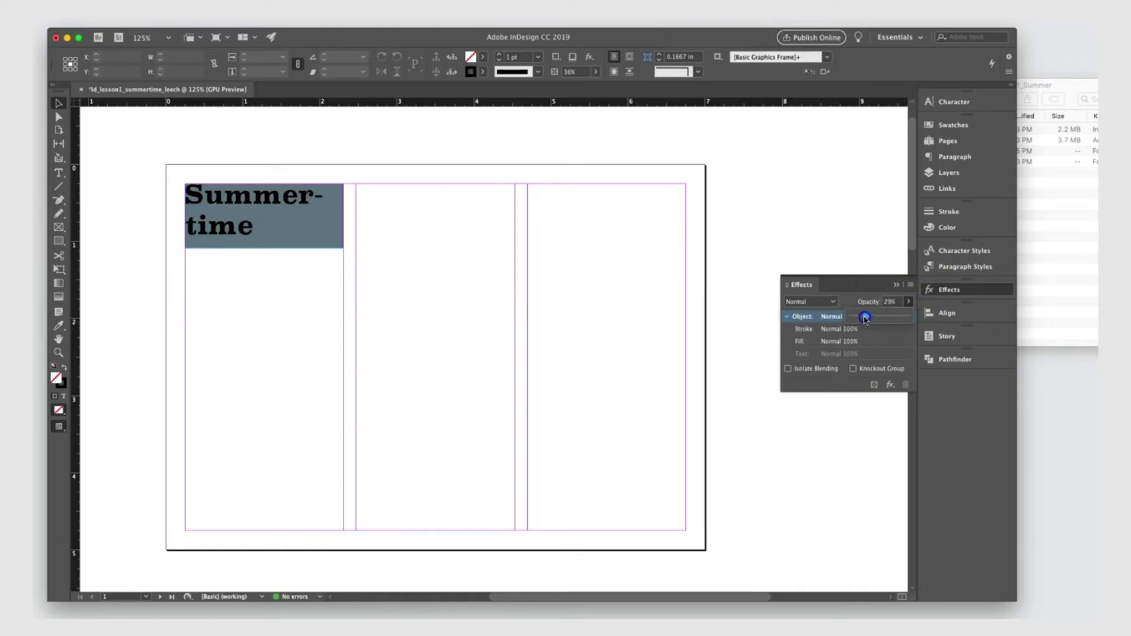
Duplicate the Summertime text frame across the other columns, select all the frames and align their top edges
click(926, 316)
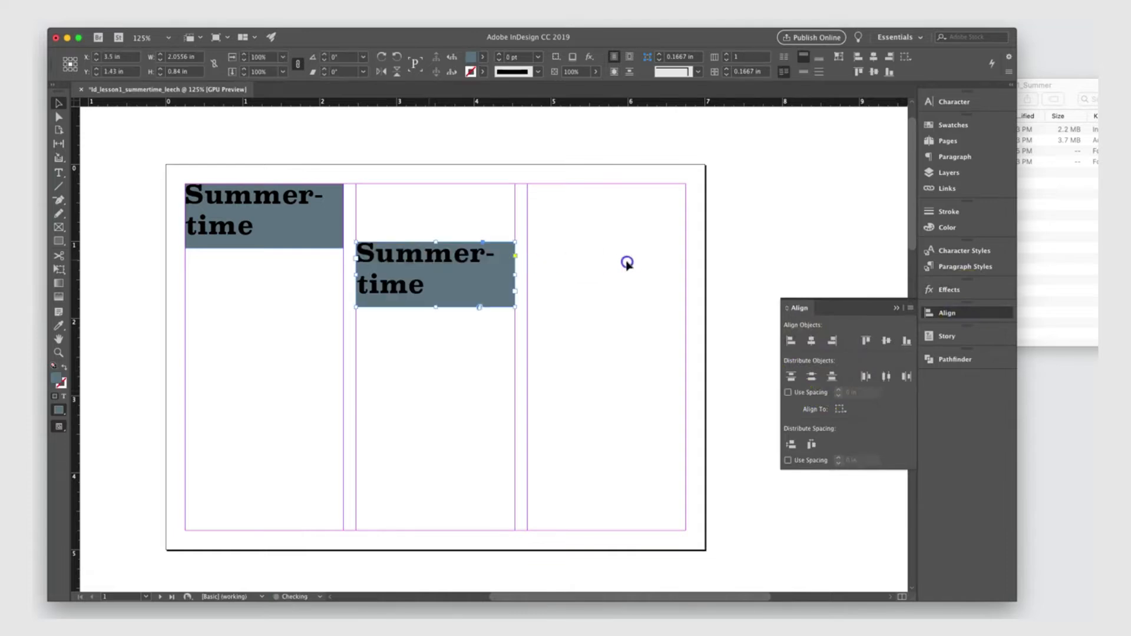
drag(627, 260, 582, 259)
drag(603, 383, 221, 182)
click(866, 340)
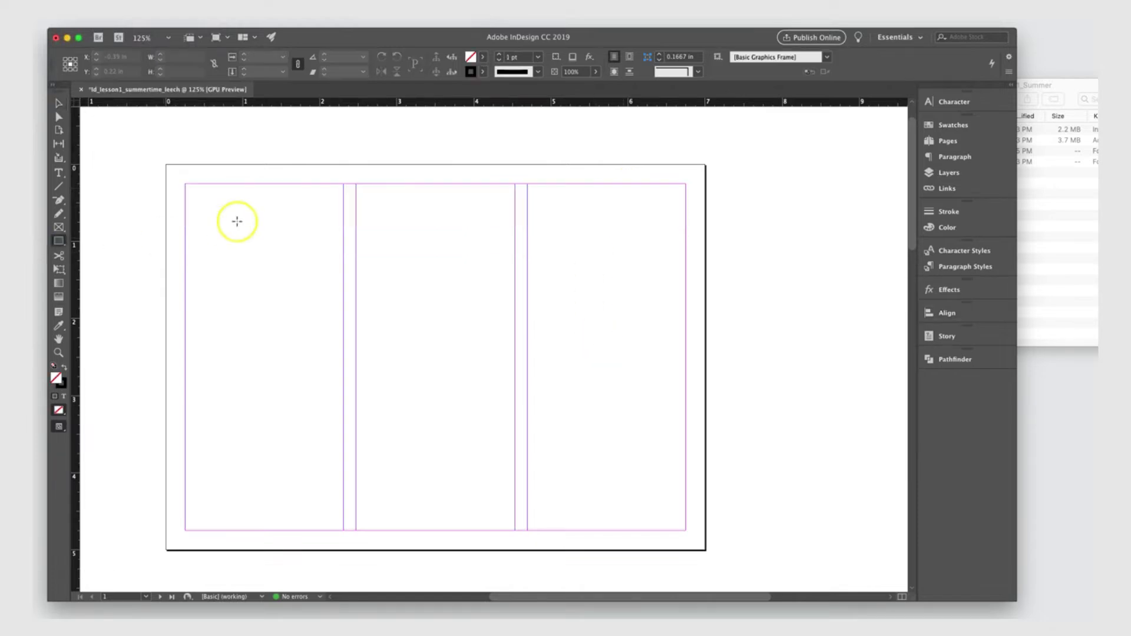
Draw a grid of rectangles, six columns by four rows, filling the 6.5 x 4.5 in area inside the page margins
drag(186, 185, 686, 532)
key(Up)
key(Up)
key(Up)
key(Right)
key(Right)
key(Right)
key(Right)
key(Right)
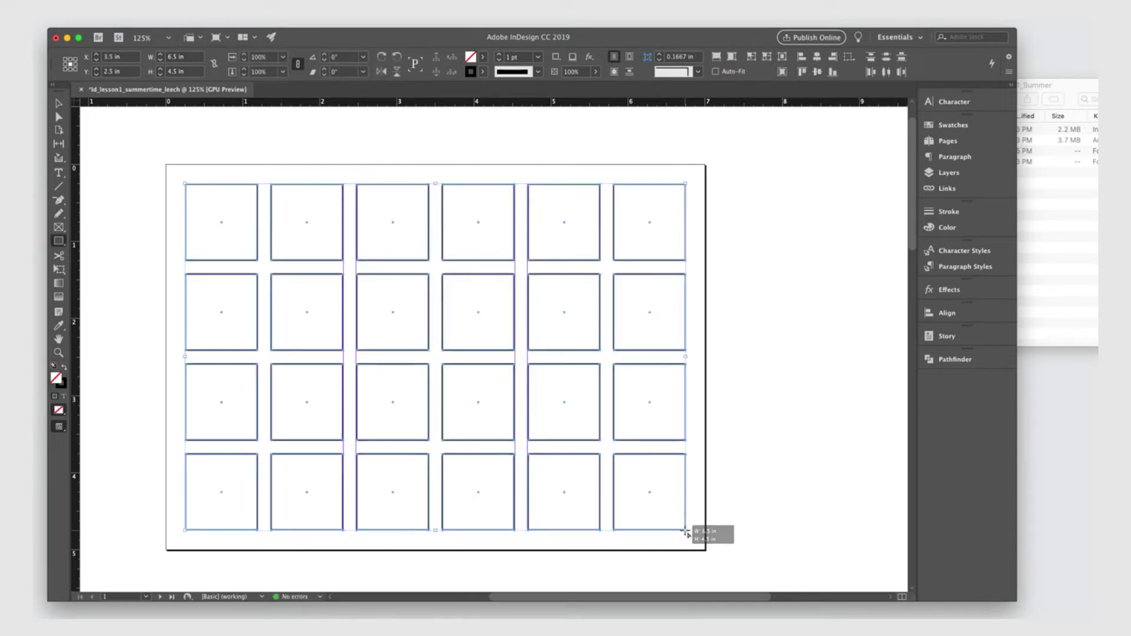
Use the Gap tool to shift the three horizontal gaps and two of the vertical gaps, resizing the adjoining rectangles
click(58, 143)
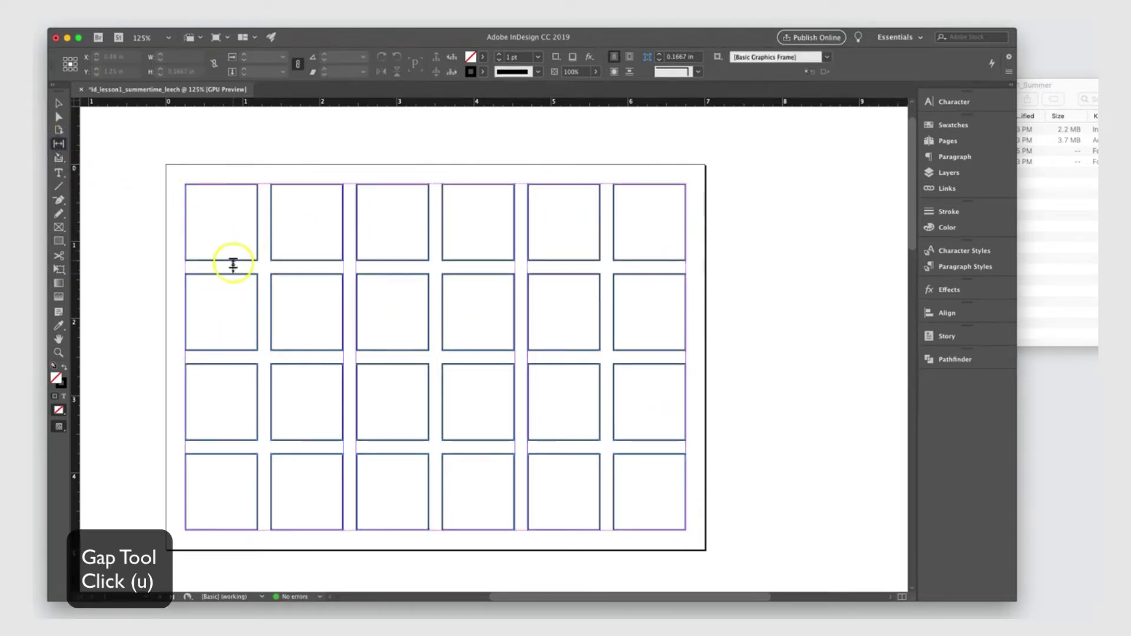
drag(233, 267, 232, 222)
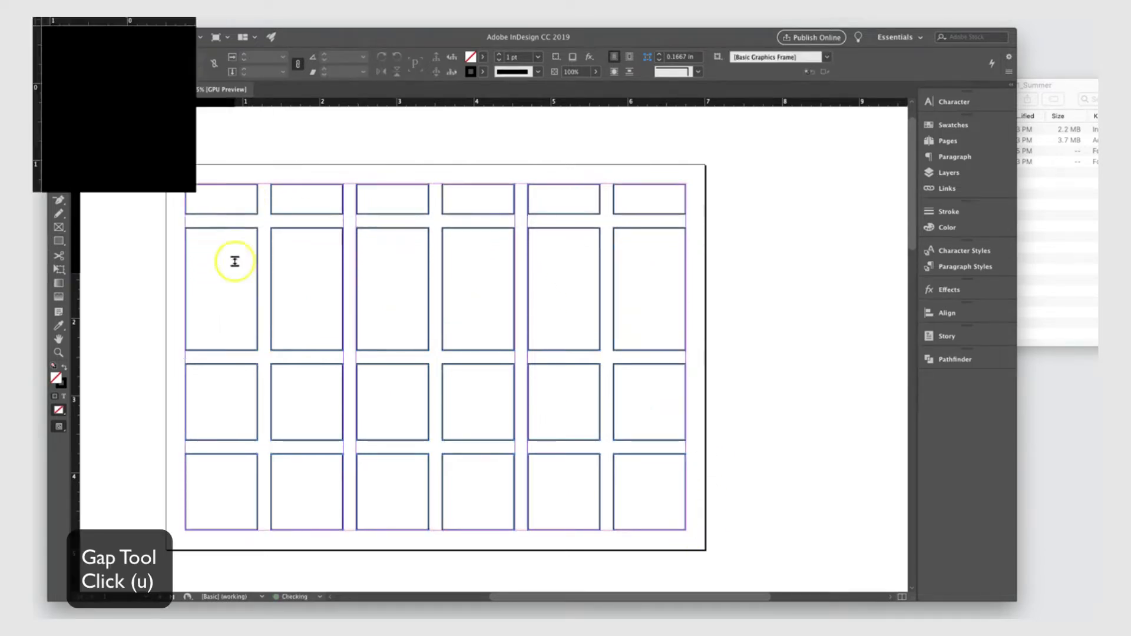
drag(233, 356, 235, 418)
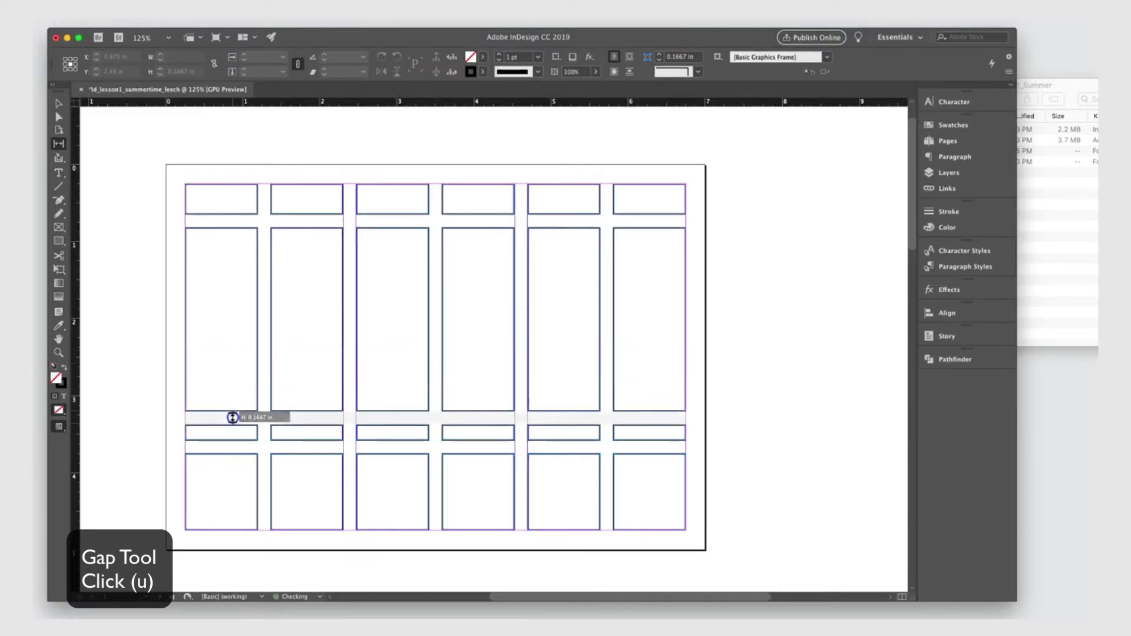
drag(312, 446, 311, 495)
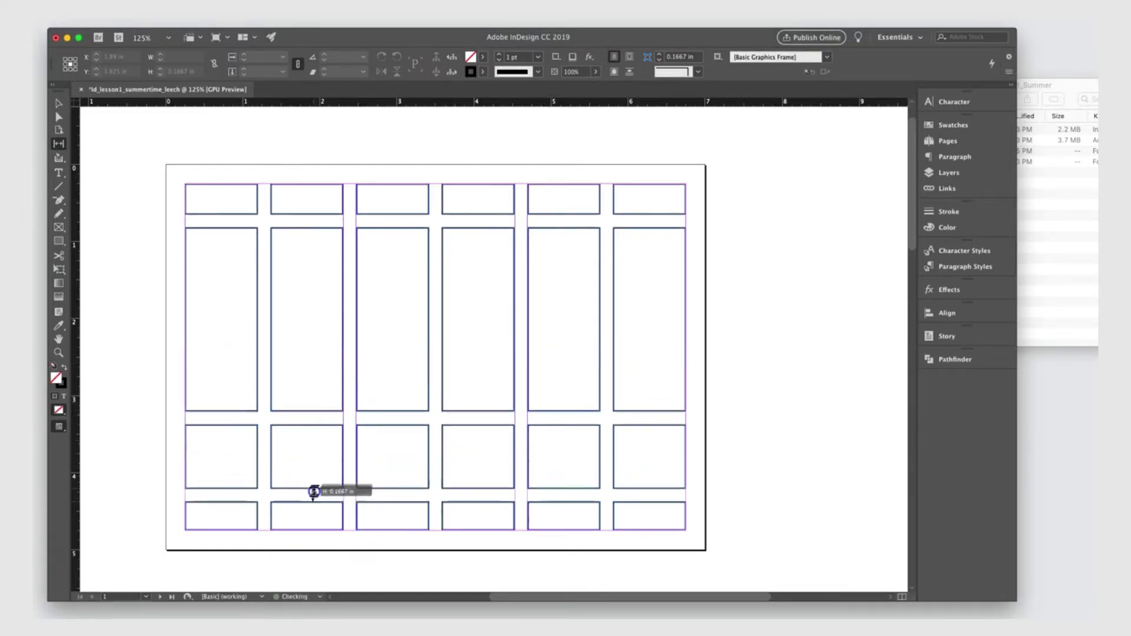
drag(350, 363, 392, 366)
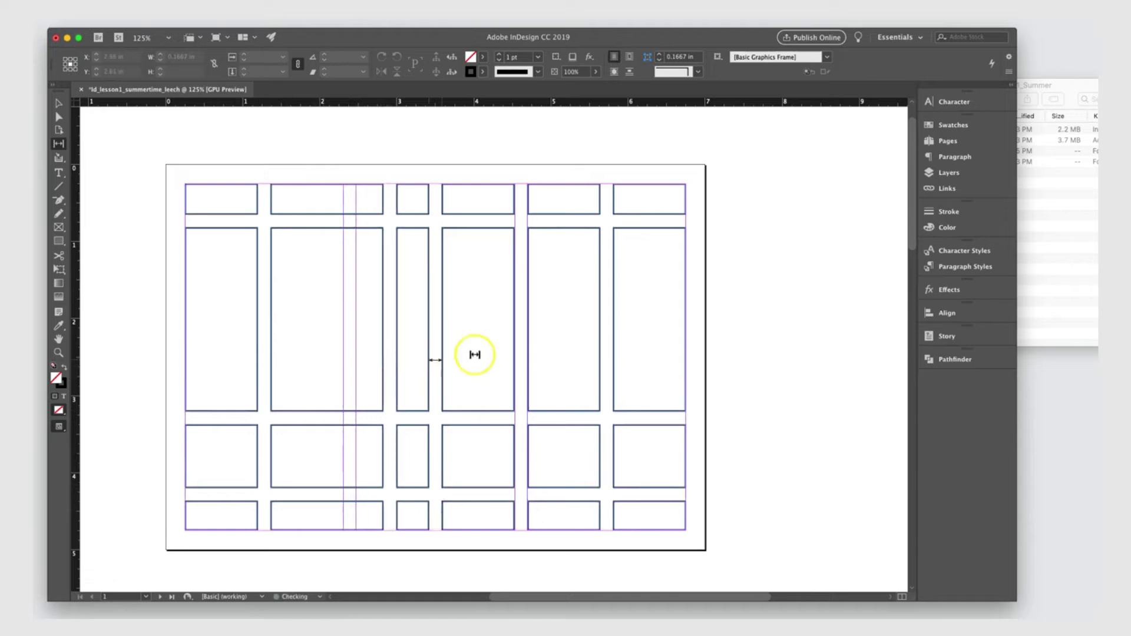
drag(522, 347, 568, 348)
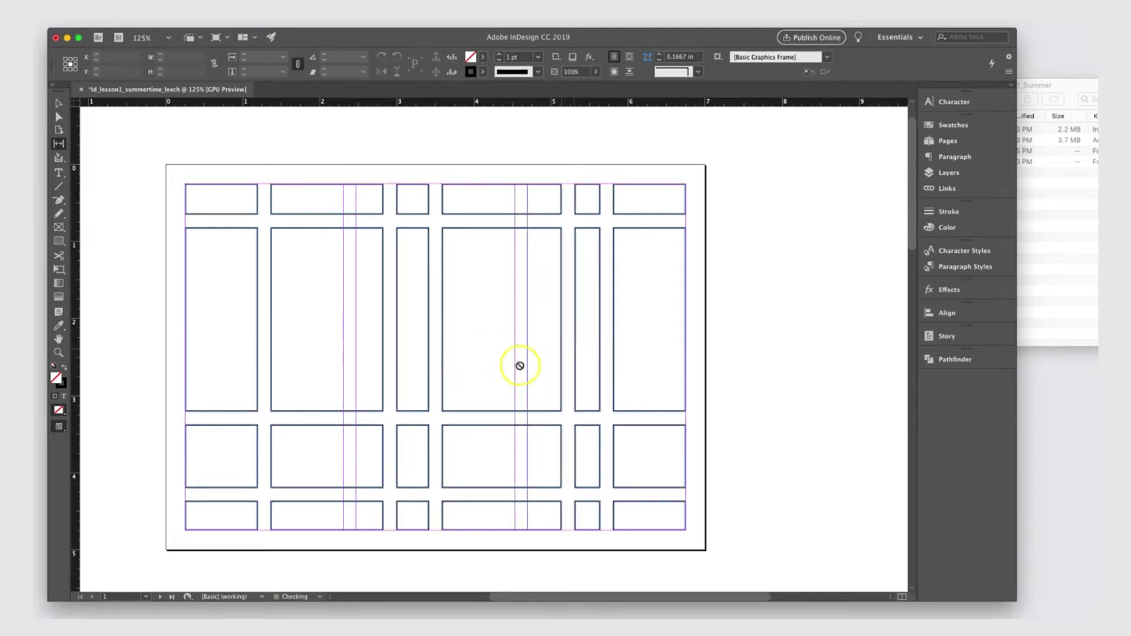
Select the grid of rectangles with the Selection tool and delete it from the page
key(v)
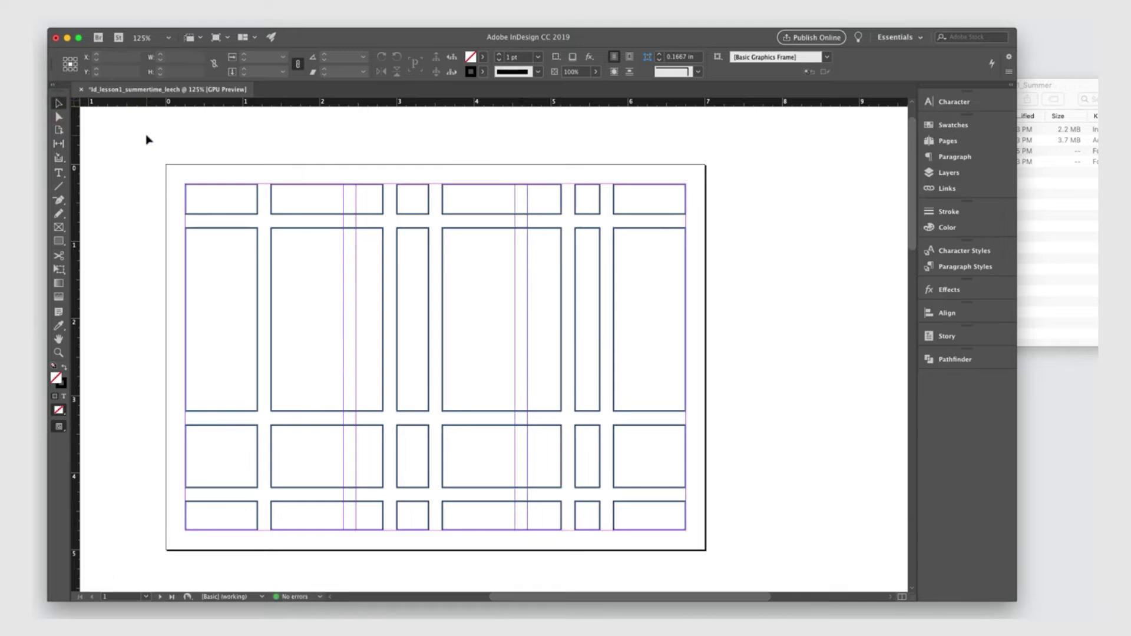
click(257, 272)
key(Delete)
click(271, 293)
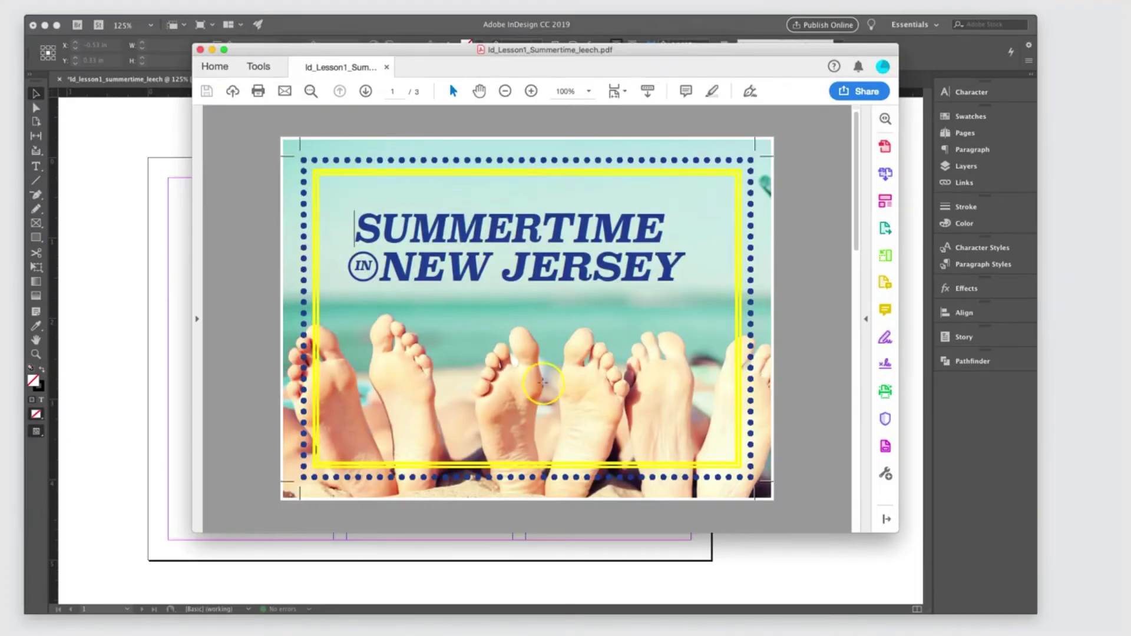
Look through the postcard designs on the pages of the reference PDF Id_Lesson1_Summertime_leech.pdf
scroll(543, 383, down, 2)
scroll(542, 383, up, 2)
scroll(543, 382, down, 1)
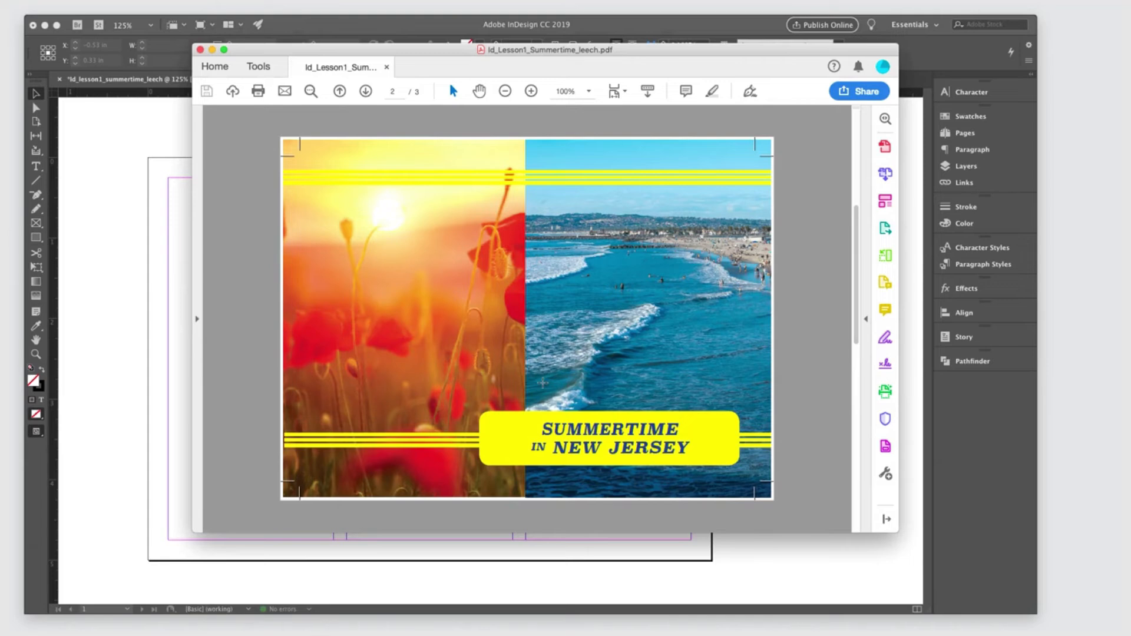
scroll(542, 383, down, 1)
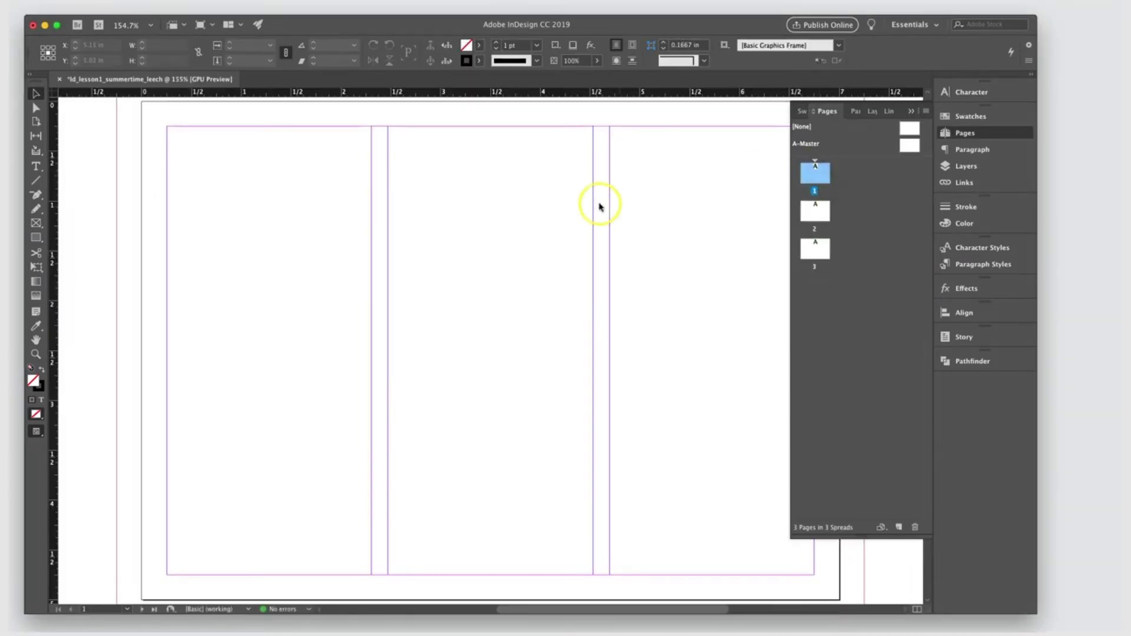
Switch back to the InDesign document and draw a 7.5 x 5.5 in rectangle frame on page 1, covering the page out to its bleed
key(super+equal)
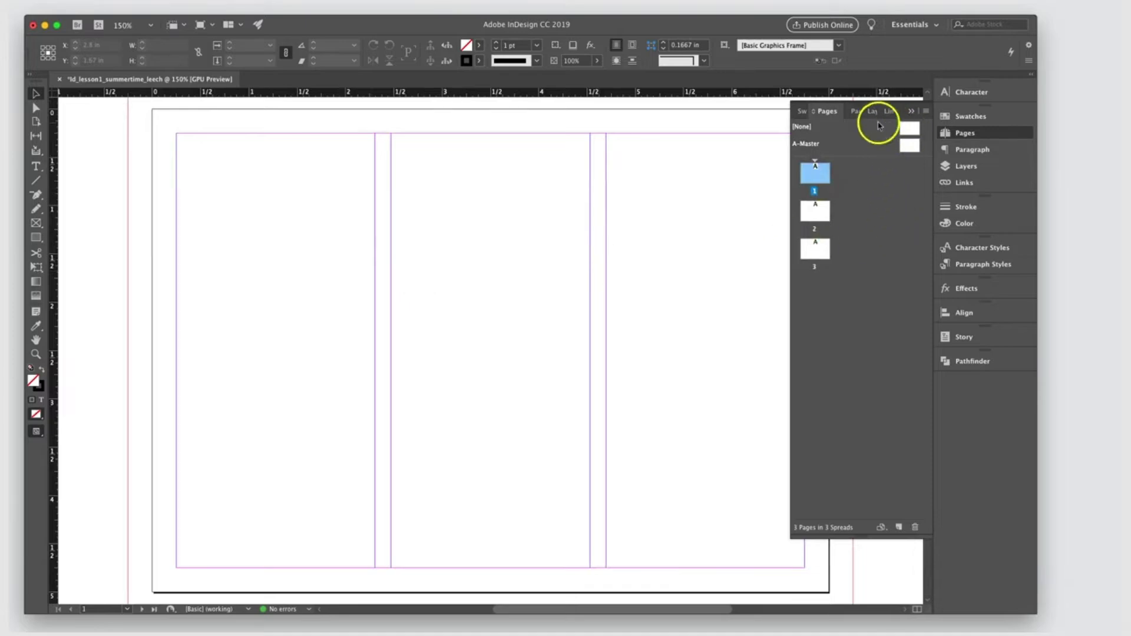
key(super+minus)
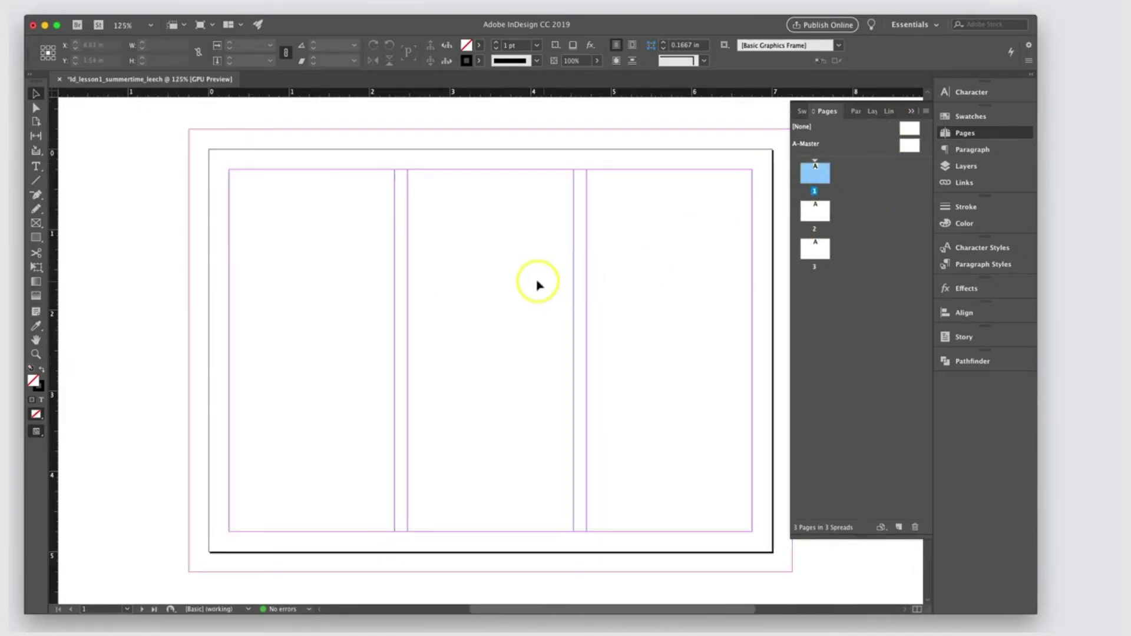
scroll(269, 214, right, 3)
click(34, 226)
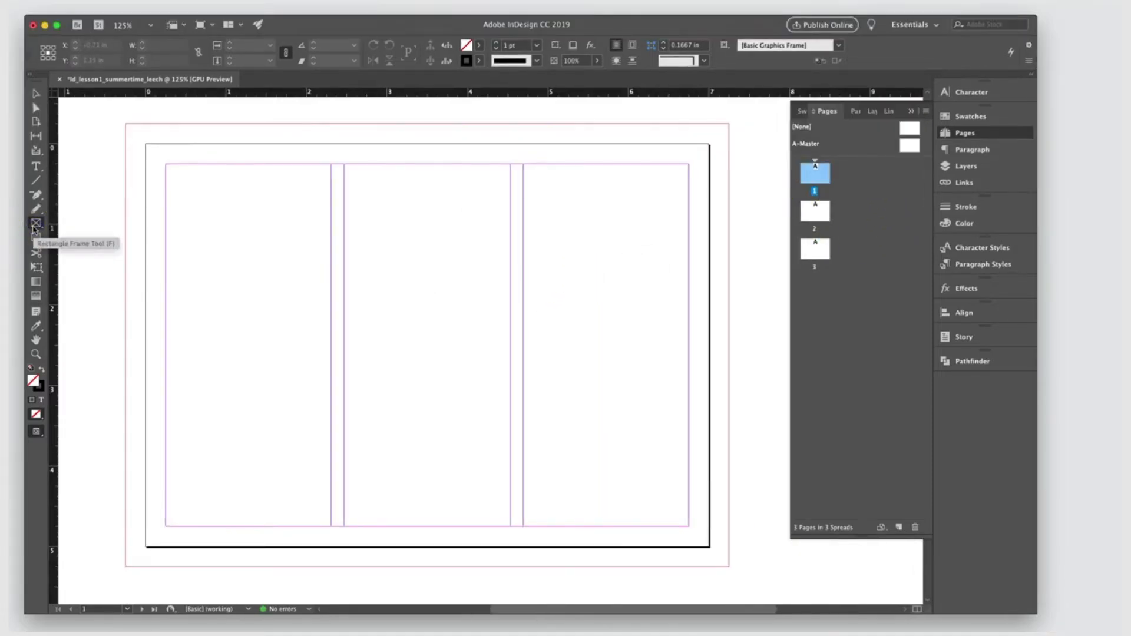
drag(125, 124, 729, 567)
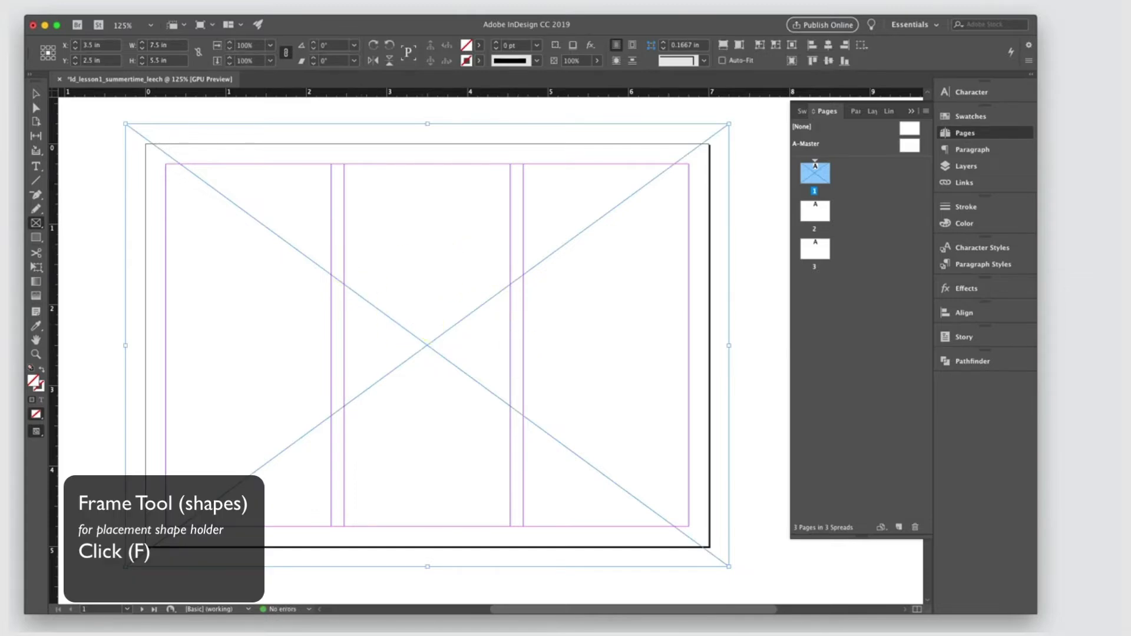
Place AdobeStock_69283293.jpeg from the Images folder into the selected frame on page 1, previewing the picture before importing it
click(9, 3)
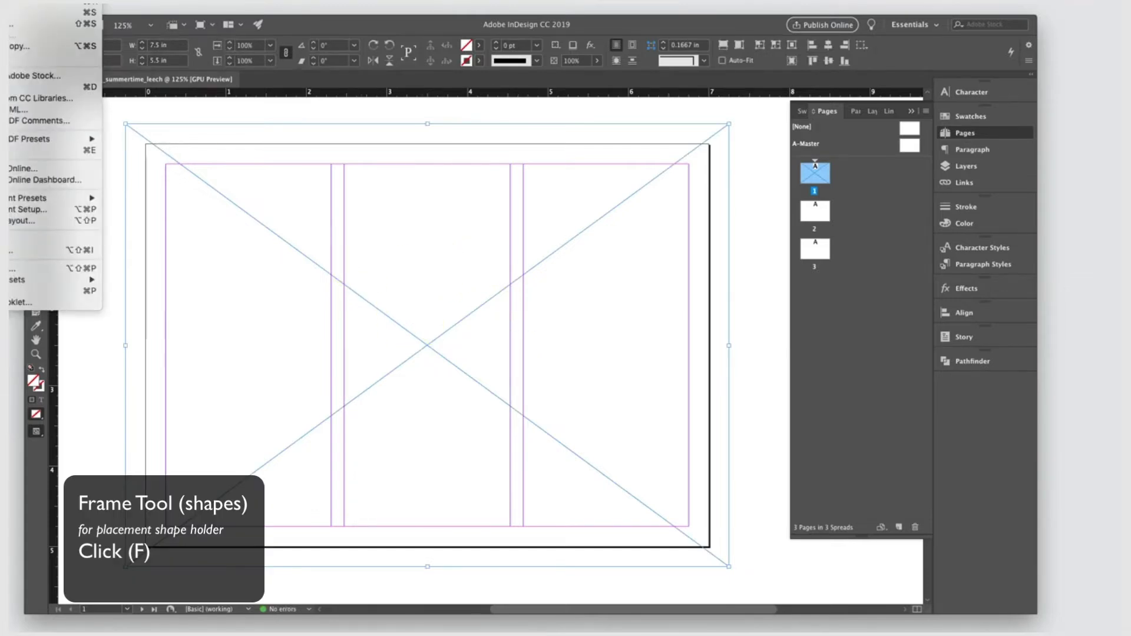
click(17, 86)
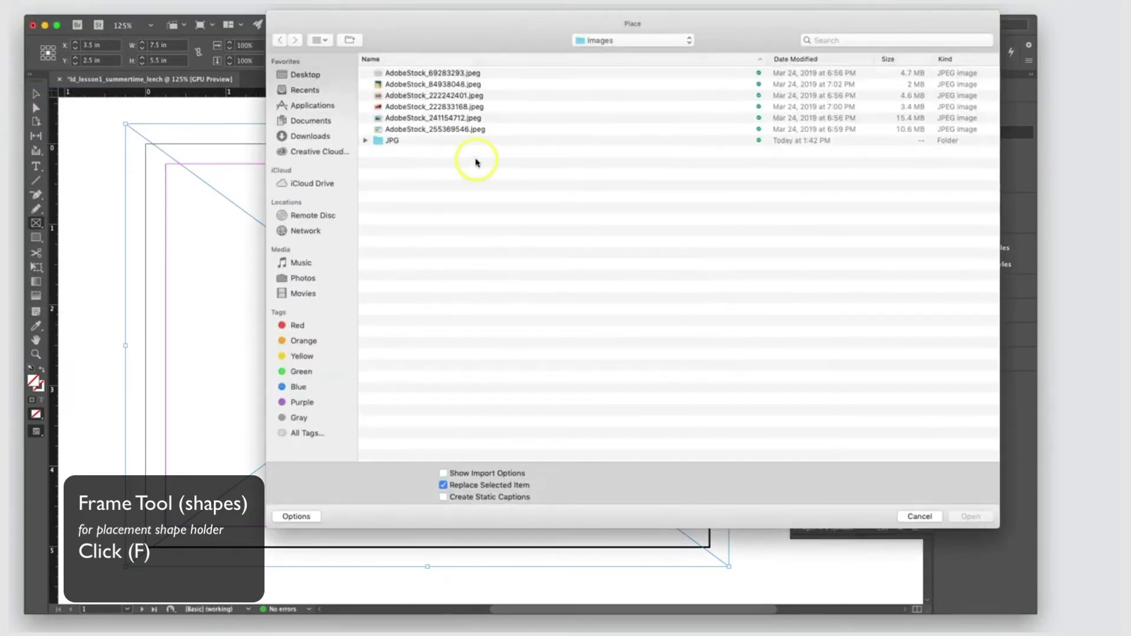
click(678, 42)
click(624, 53)
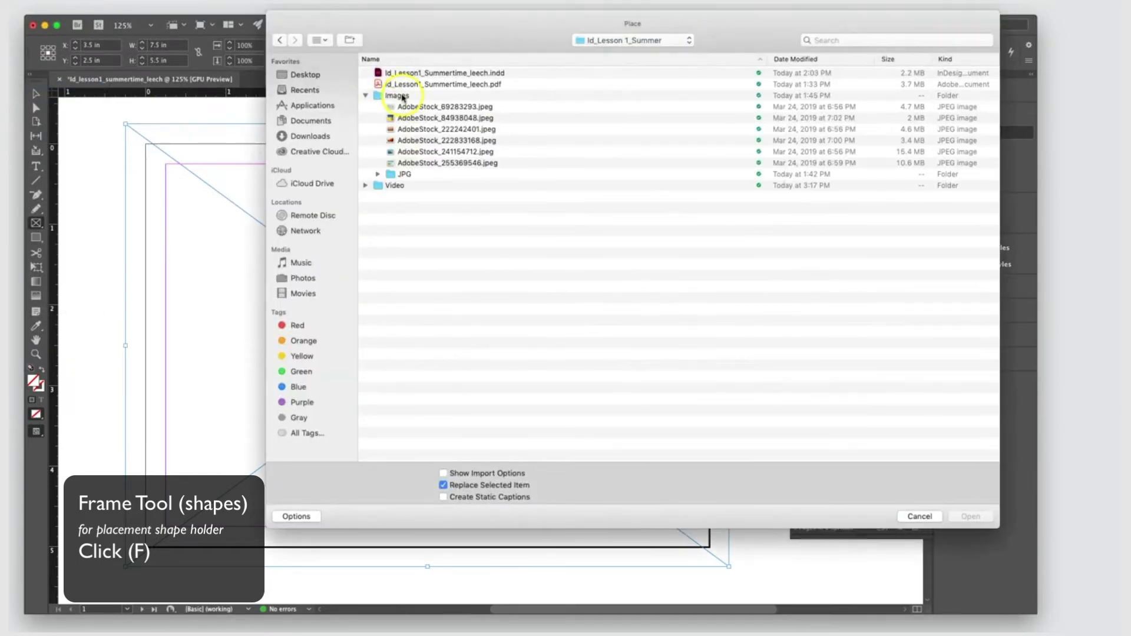
click(418, 107)
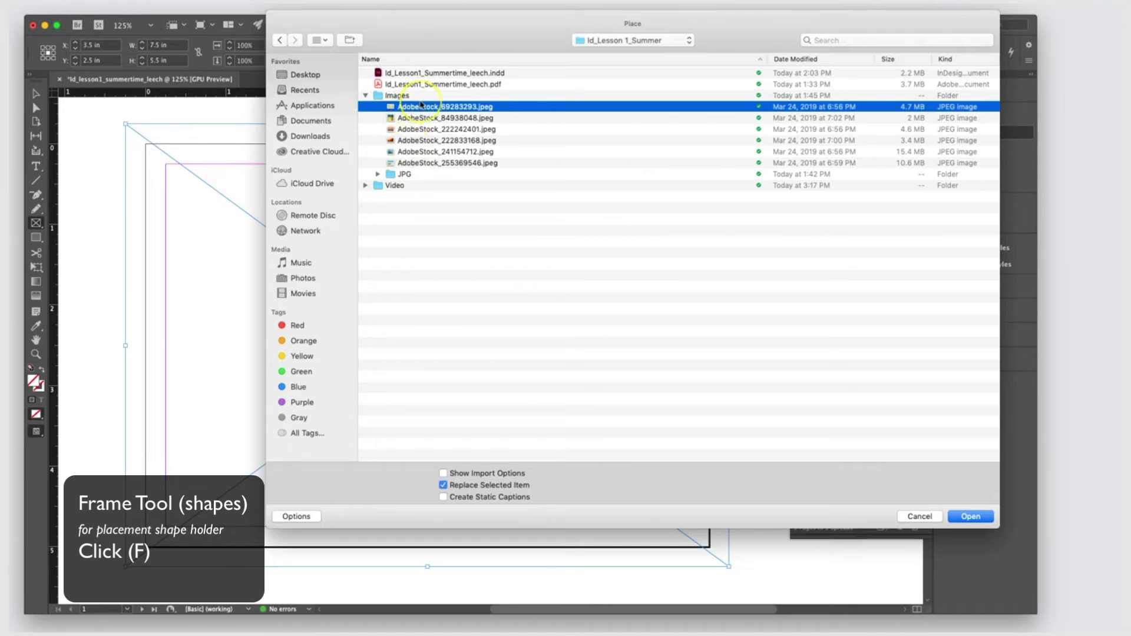
key(space)
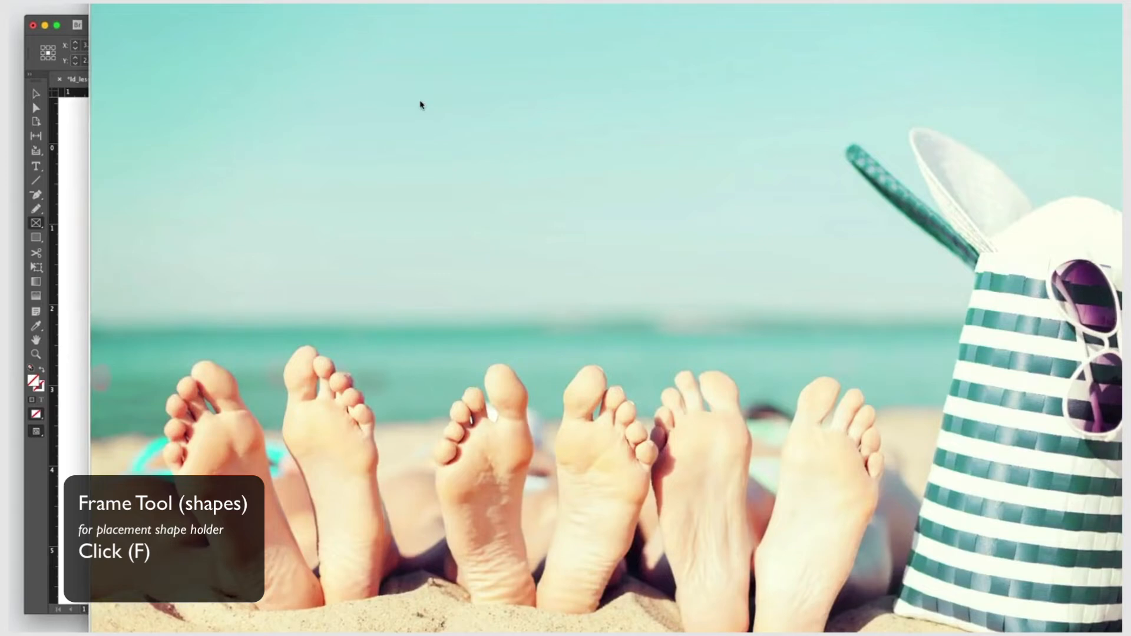
key(space)
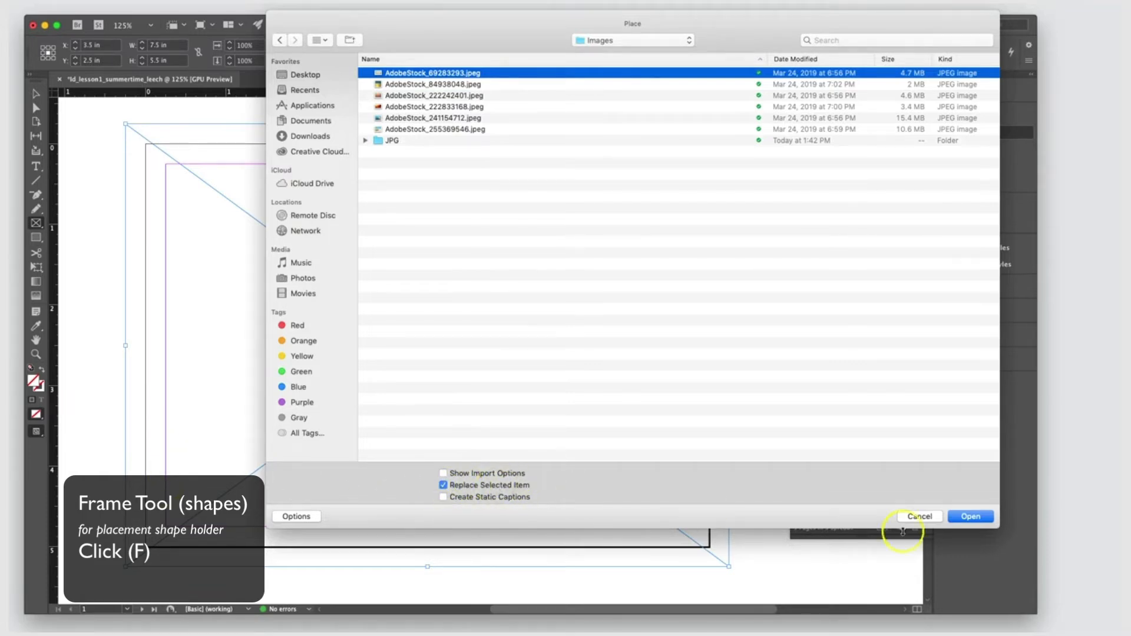
click(973, 517)
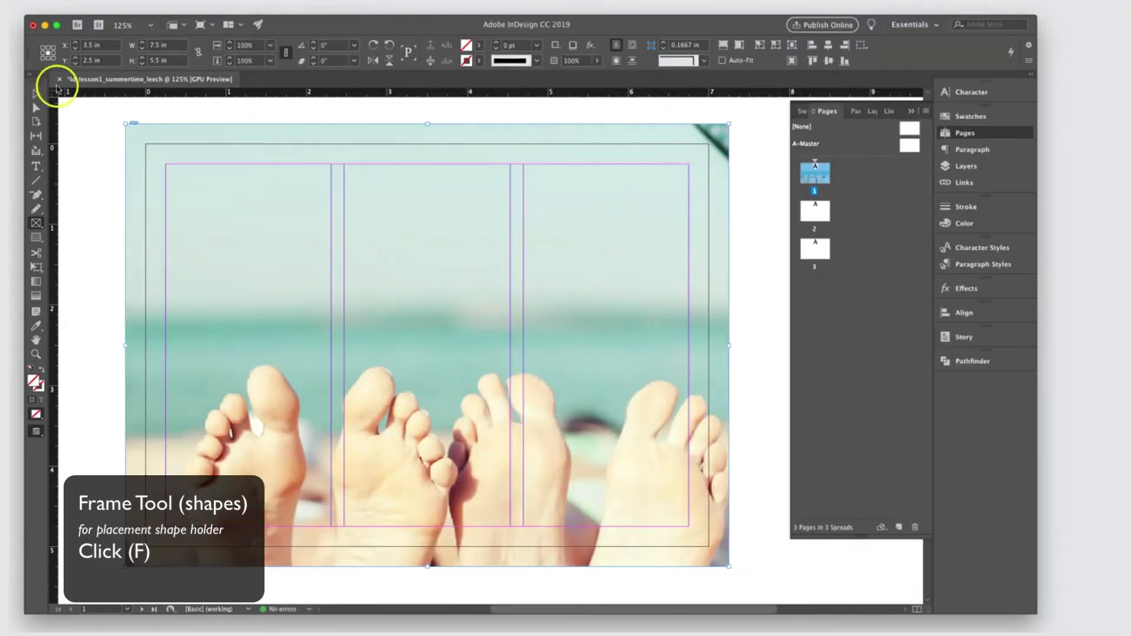
Select the feet photo's content inside its frame and move it within the frame to X+ 4.8583 in, Y+ 2.135 in
click(36, 93)
click(297, 244)
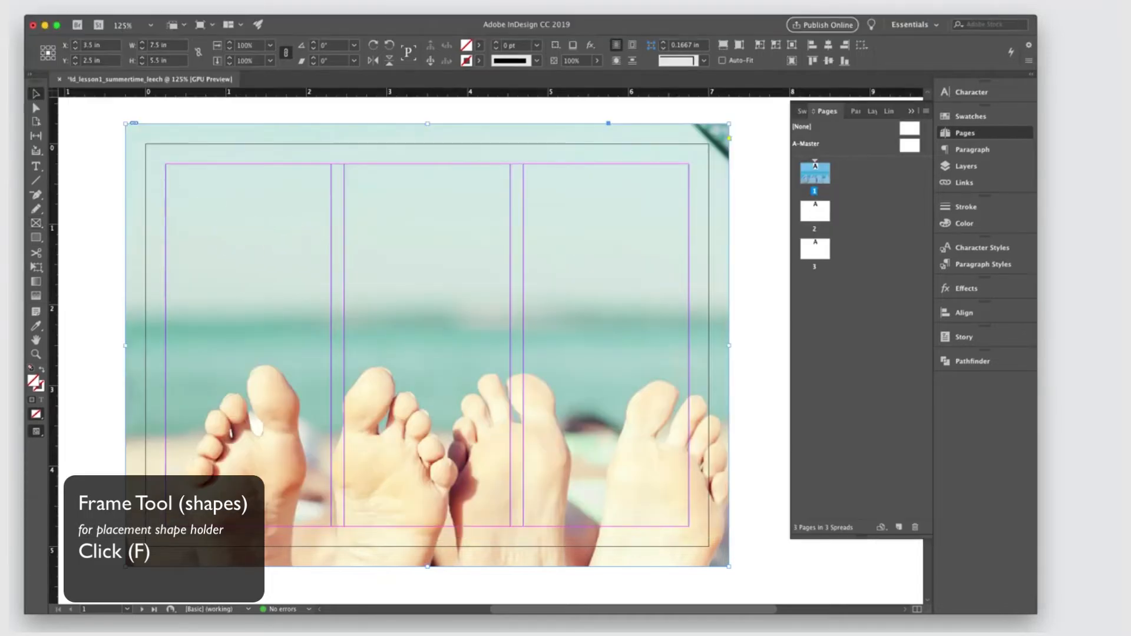
key(super+F12)
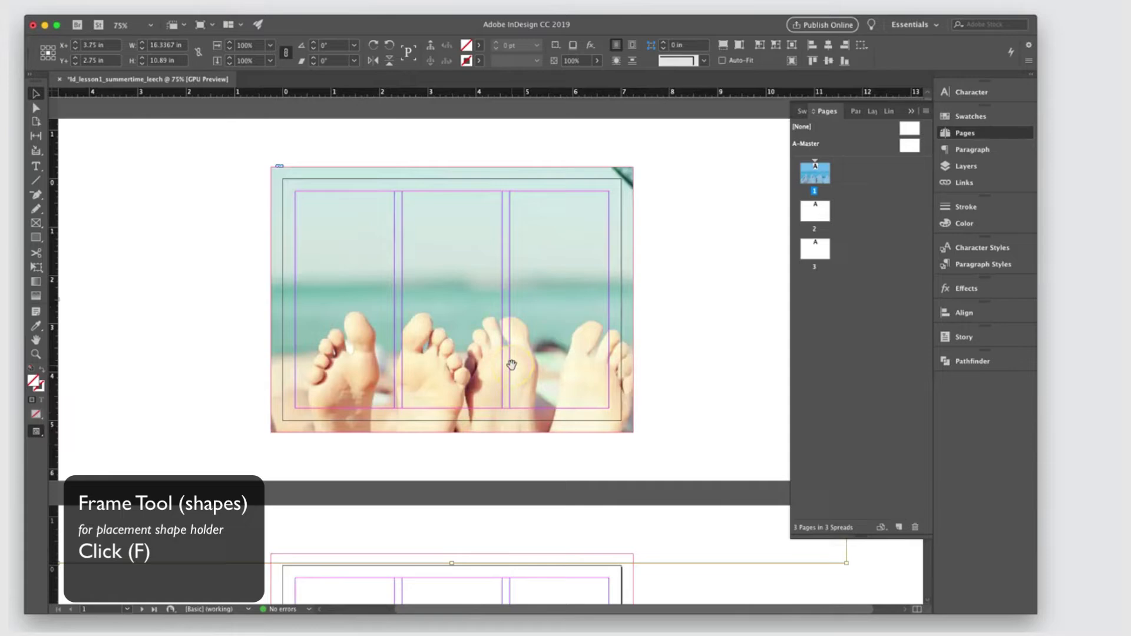
key(super+minus)
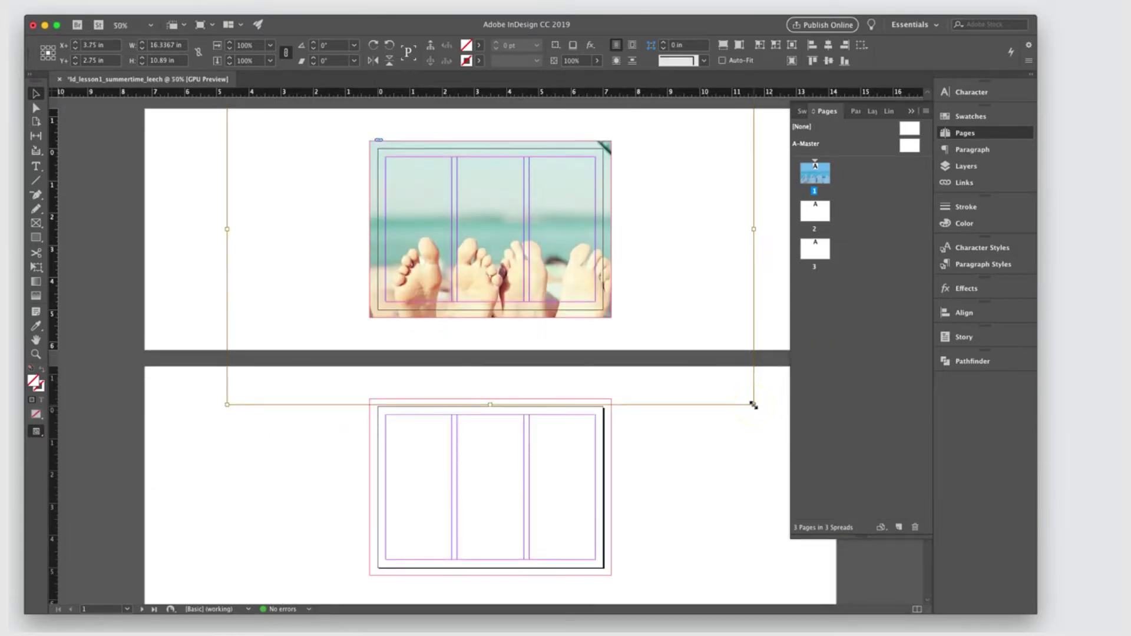
click(37, 93)
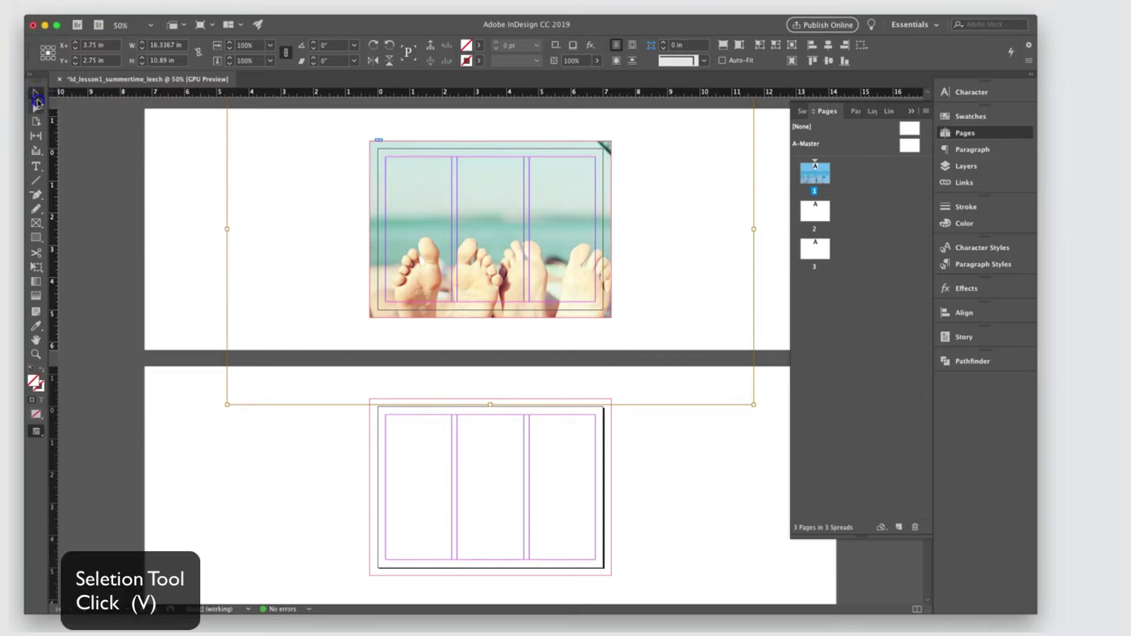
drag(487, 228, 527, 224)
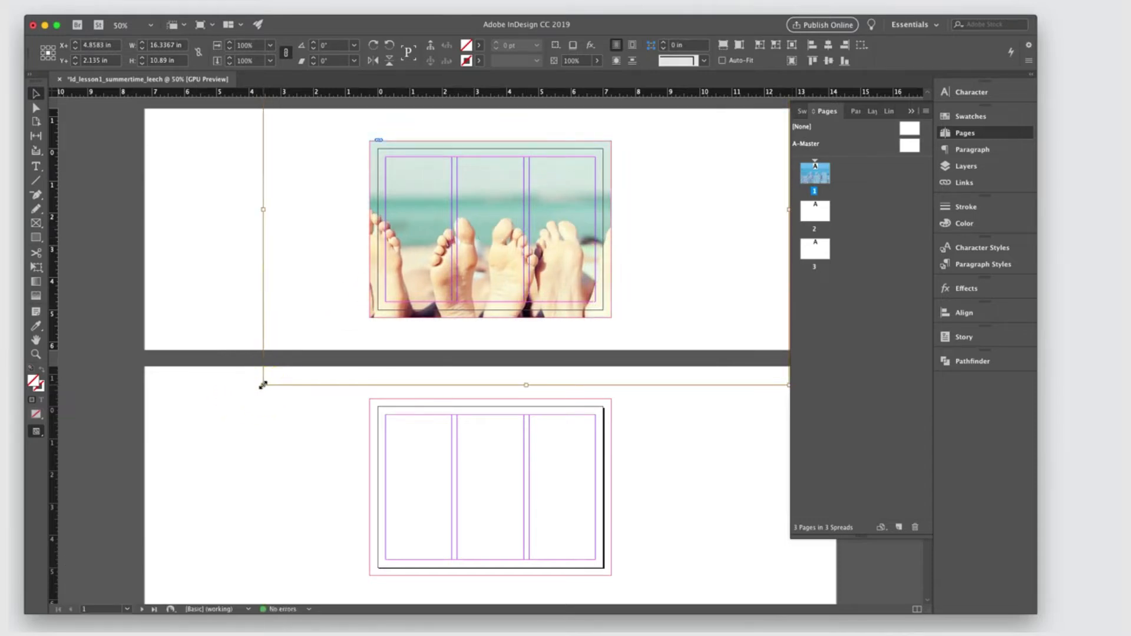
Scale the photo within its frame to about 68% (11.08 x 7.39 in), shift it slightly downward and deselect it
drag(264, 385, 323, 338)
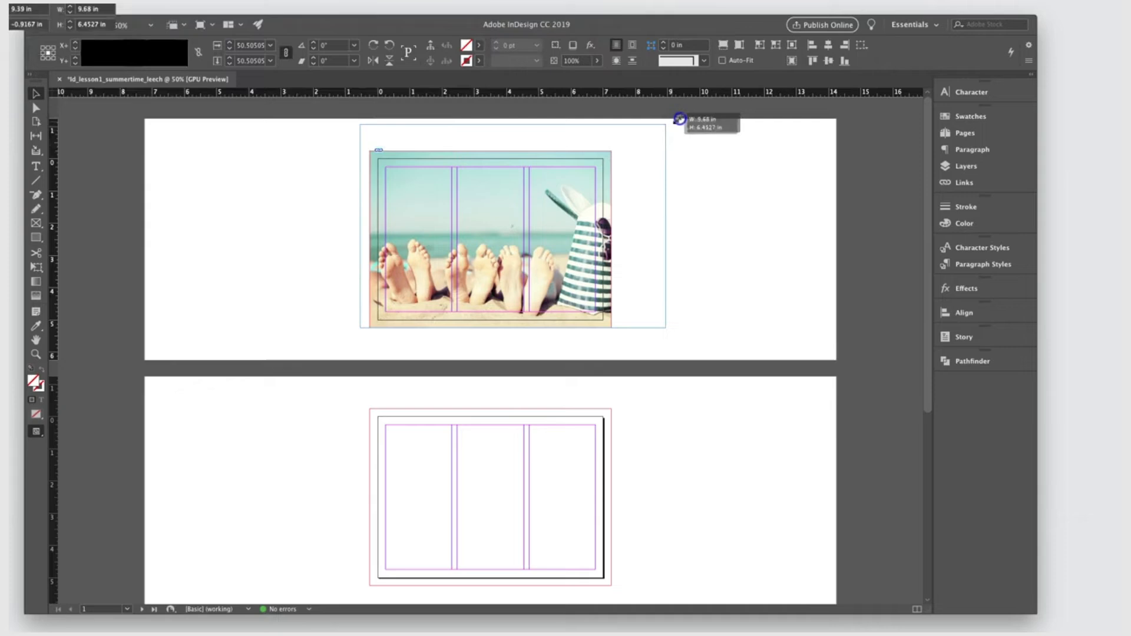
drag(679, 118, 718, 98)
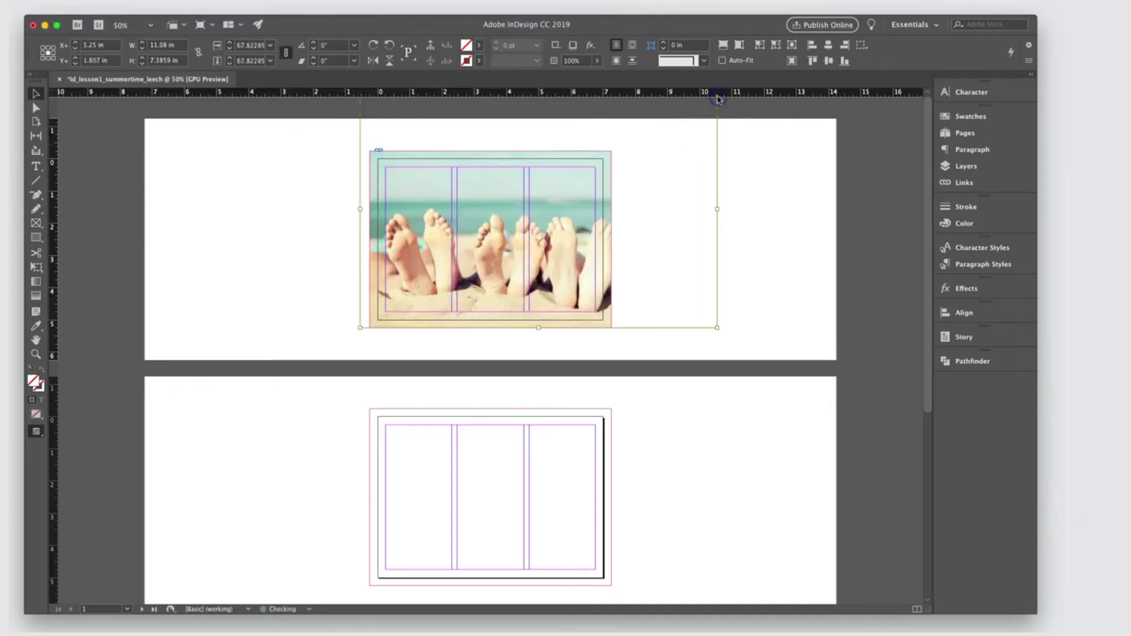
drag(451, 271, 447, 293)
click(285, 294)
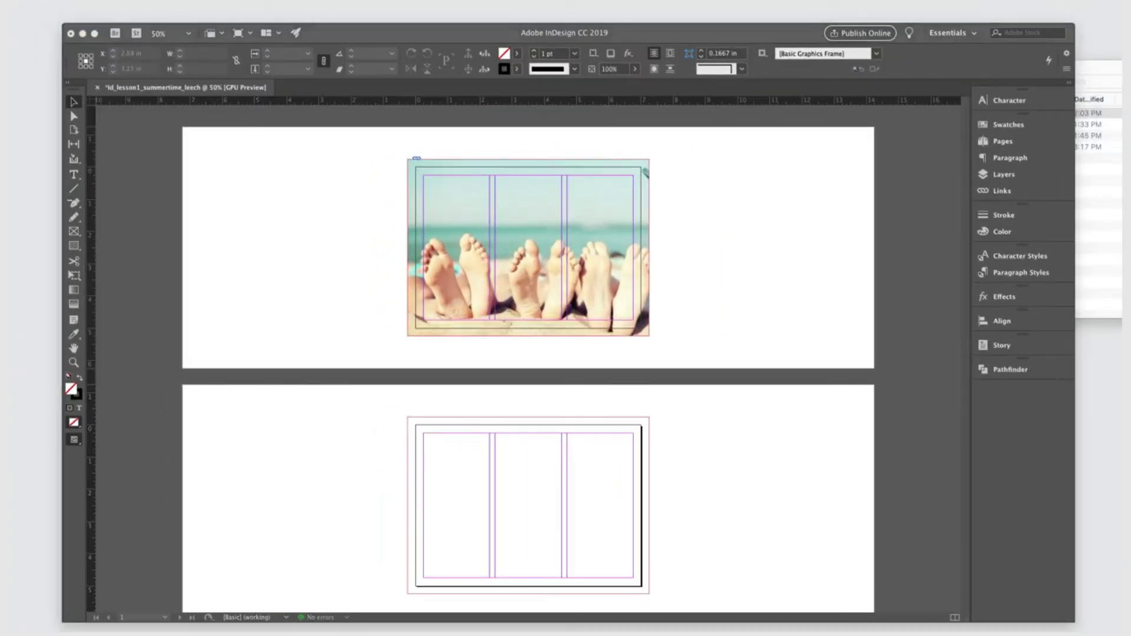
Switch to the Id_Lesson 1_Summer folder in Finder, select Id_Lesson1_Summertime_leech.pdf and move the folder window aside
click(1110, 226)
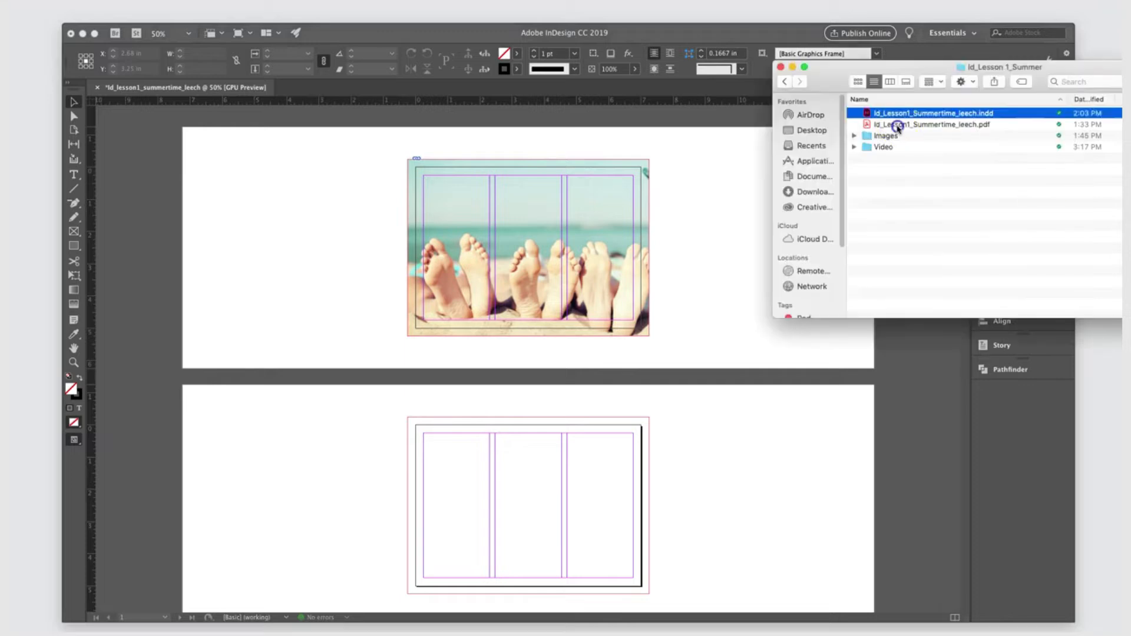
click(897, 125)
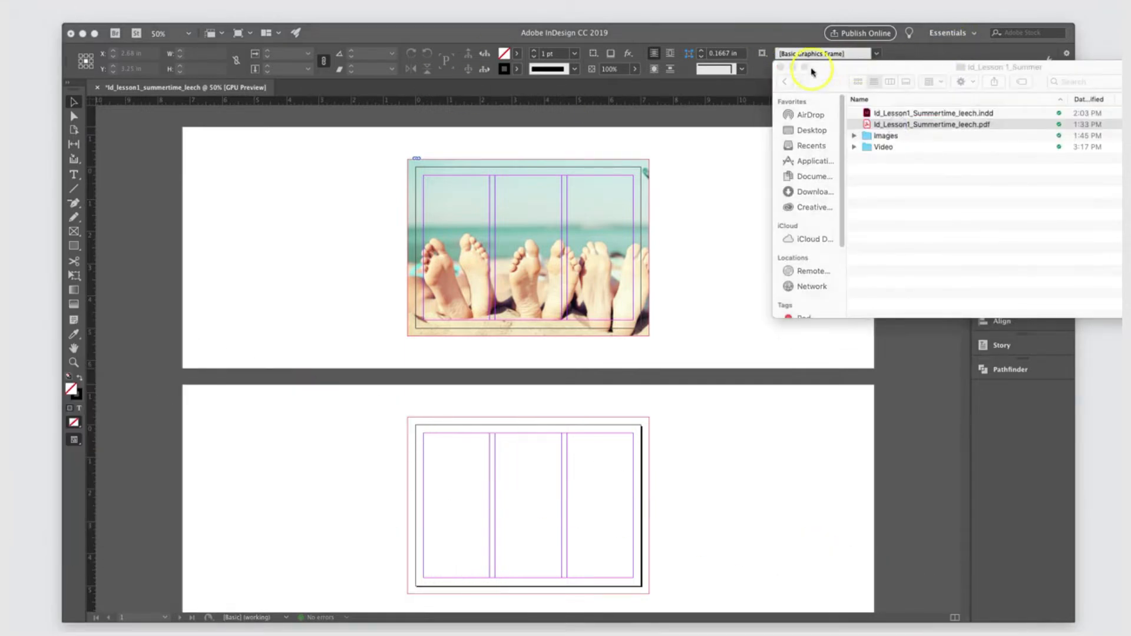
drag(811, 72, 939, 68)
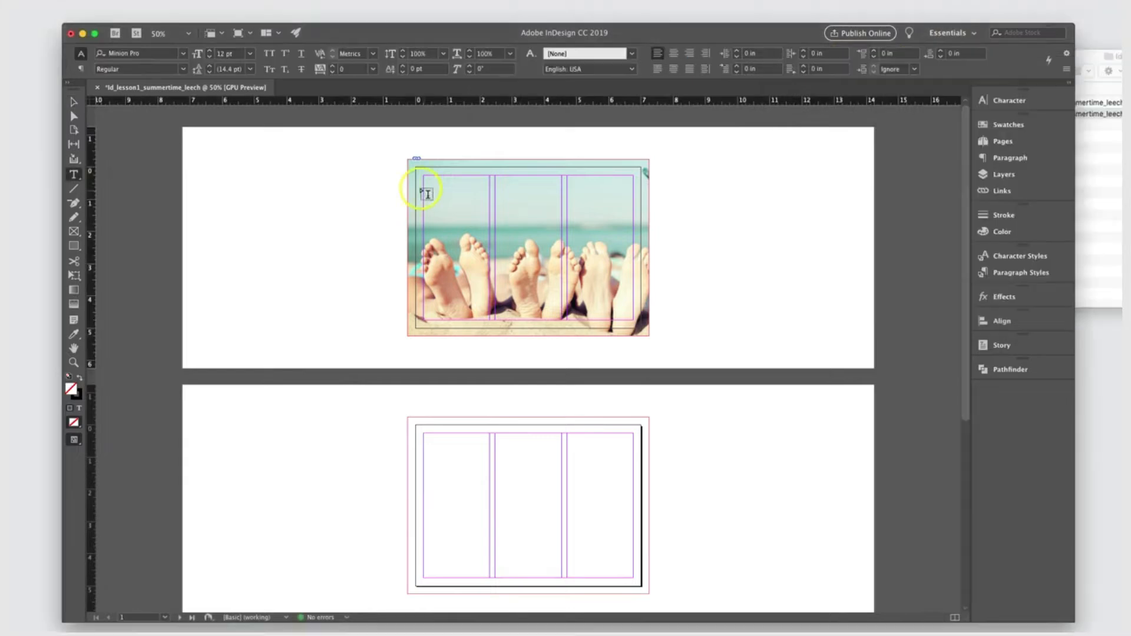
Create a text frame over the sky reading SUMMERTIME and, on a second line, IN NEW JERSEY, and shrink it to about 1.28 x 0.41 in
drag(436, 190, 604, 234)
click(482, 207)
text(su)
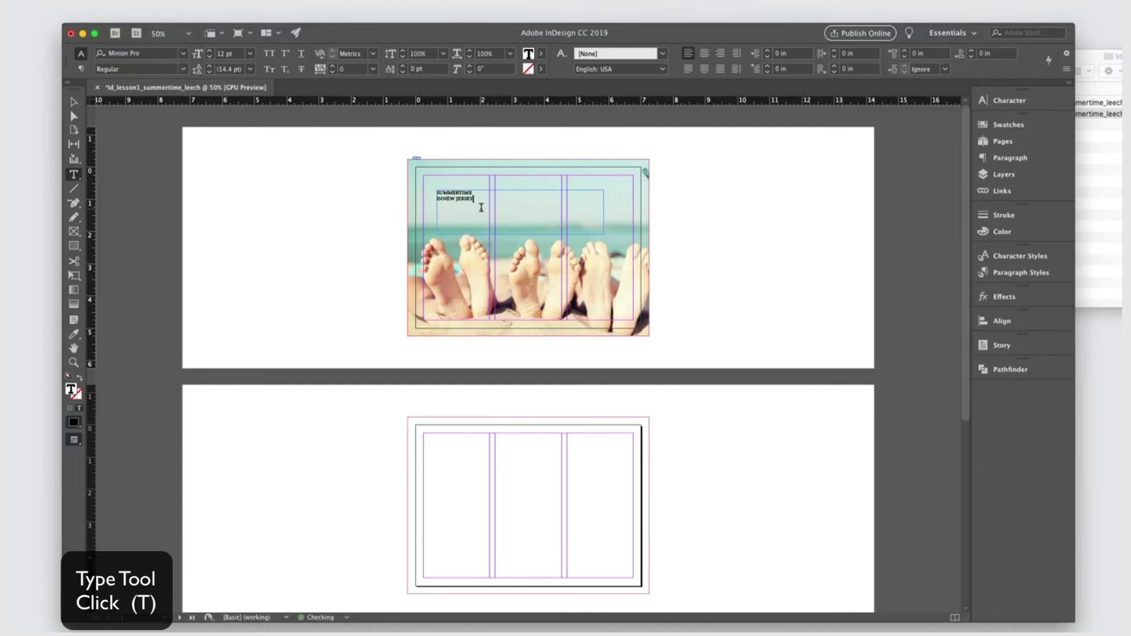
key(Escape)
key(super+alt+c)
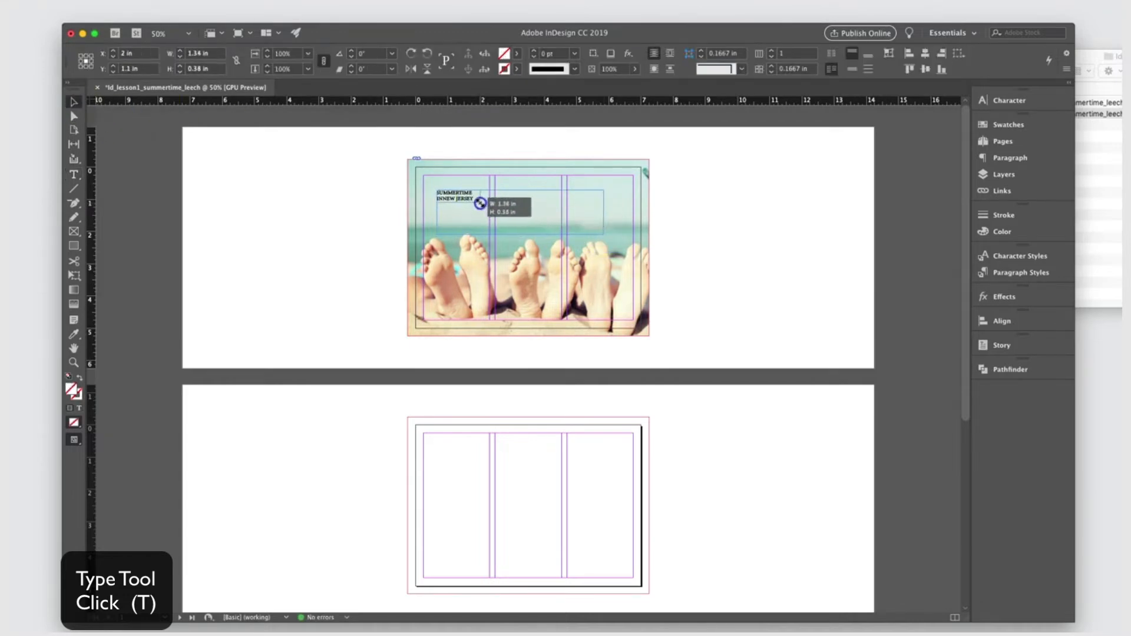
Look at page 1 enlarged in Preview mode and return to Normal view
click(74, 361)
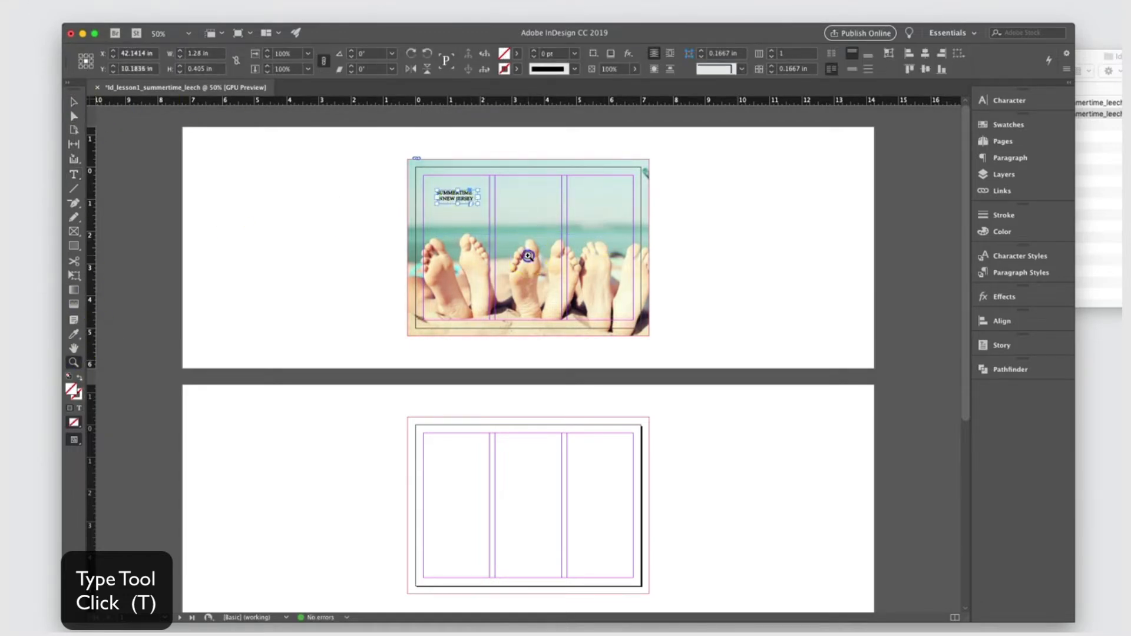
click(528, 256)
click(530, 291)
scroll(530, 292, down, 5)
scroll(530, 291, up, 2)
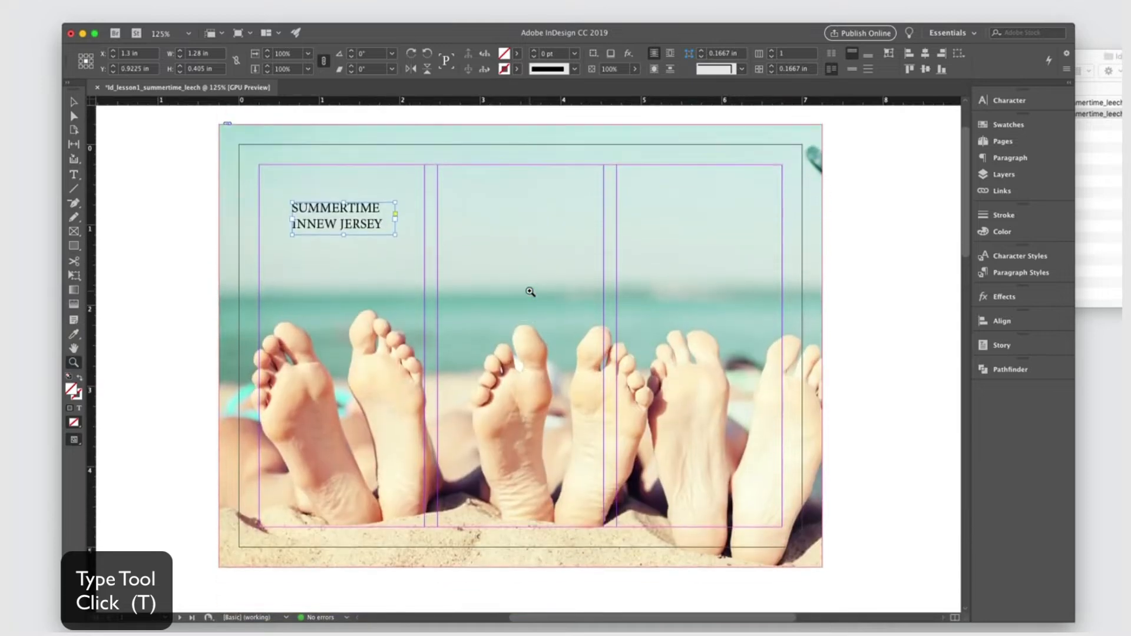
click(74, 104)
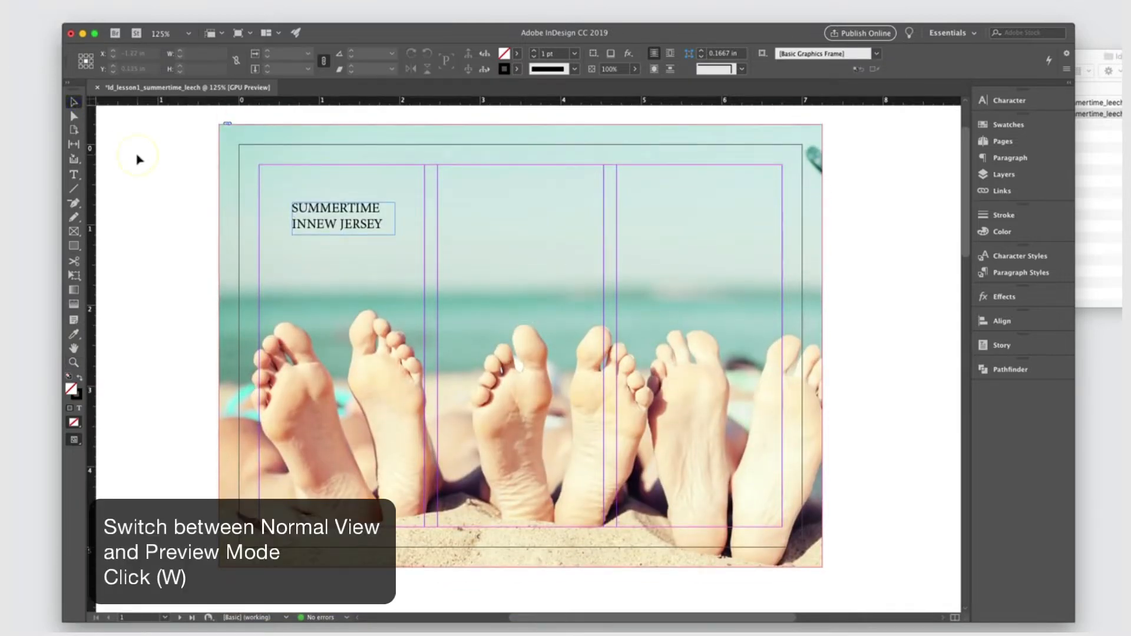
key(w)
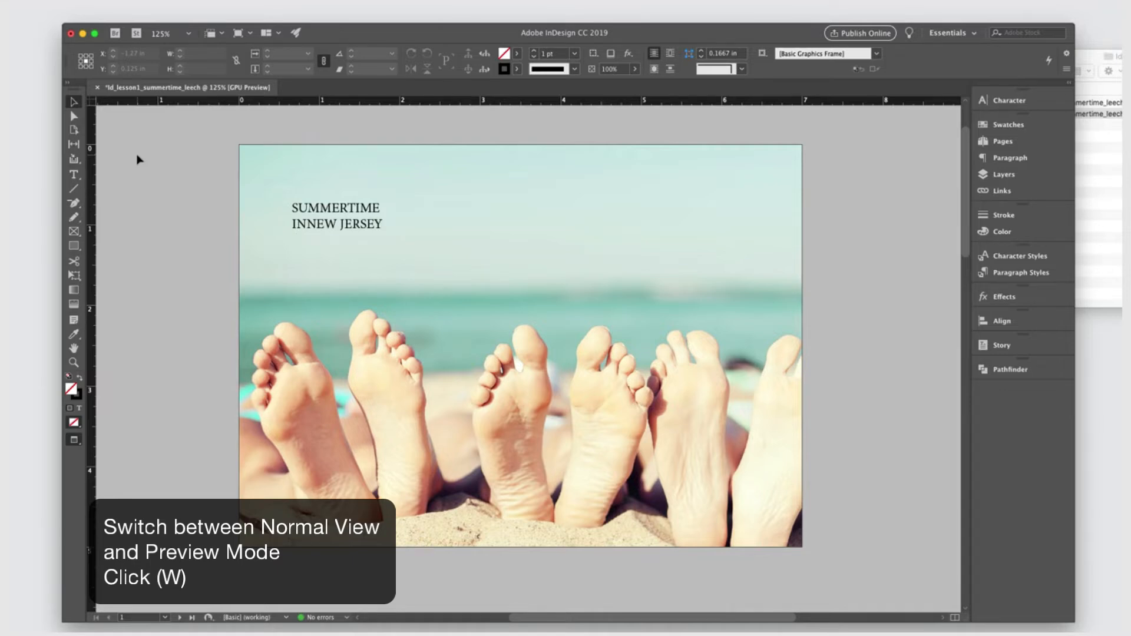
key(w)
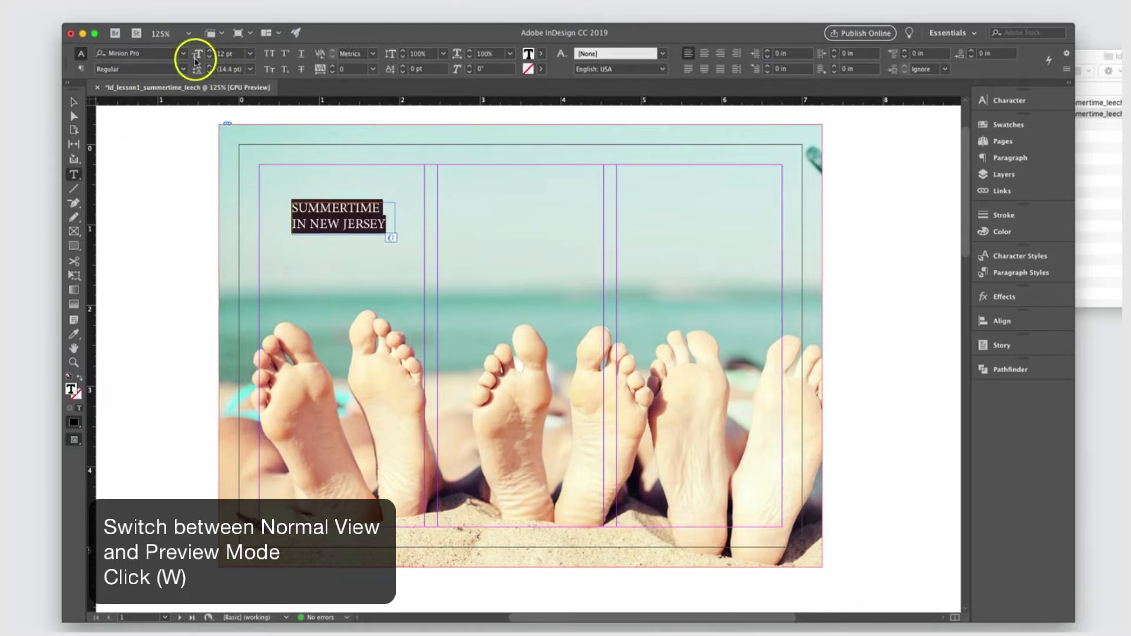
Set the whole SUMMERTIME IN NEW JERSEY heading in the Superclarendon typeface
click(184, 55)
scroll(189, 284, down, 10)
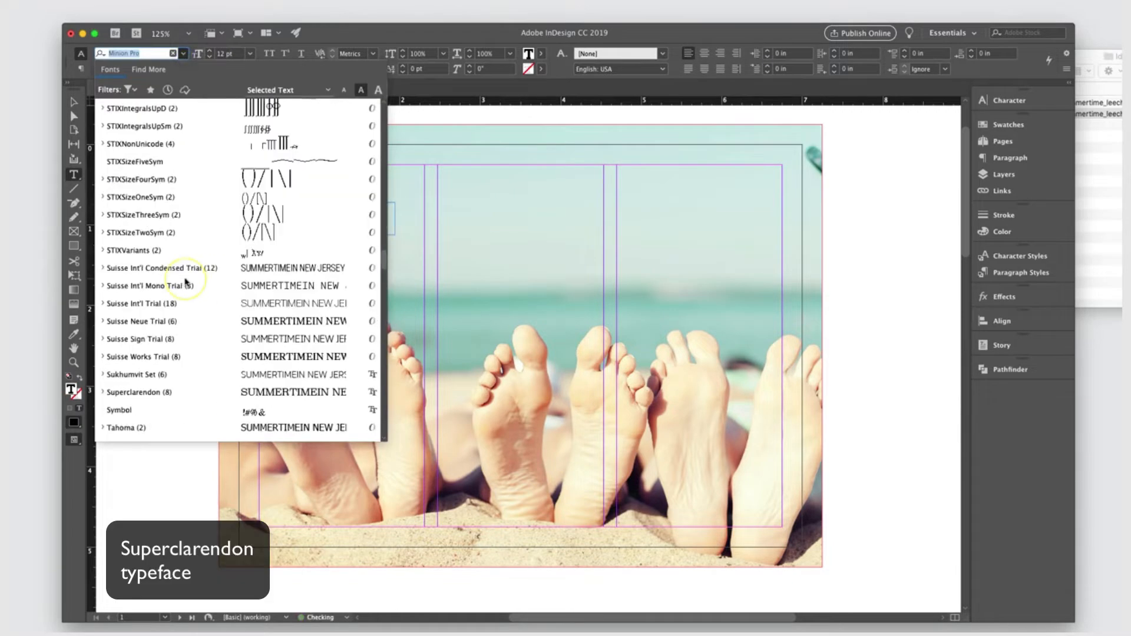
scroll(186, 283, down, 10)
scroll(187, 282, up, 9)
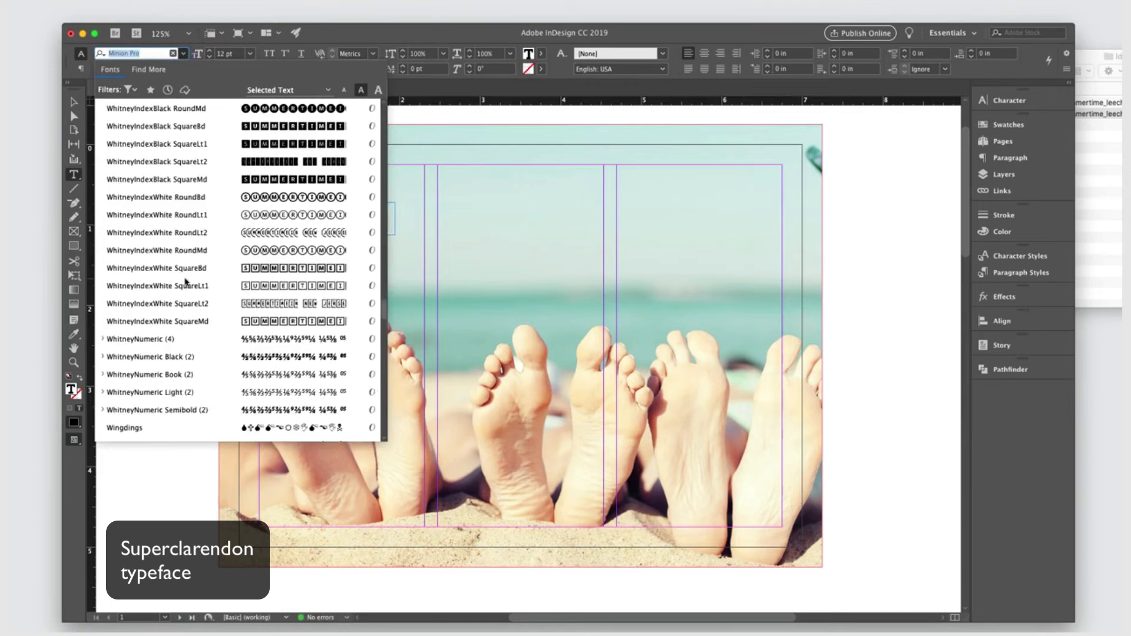
scroll(187, 282, up, 3)
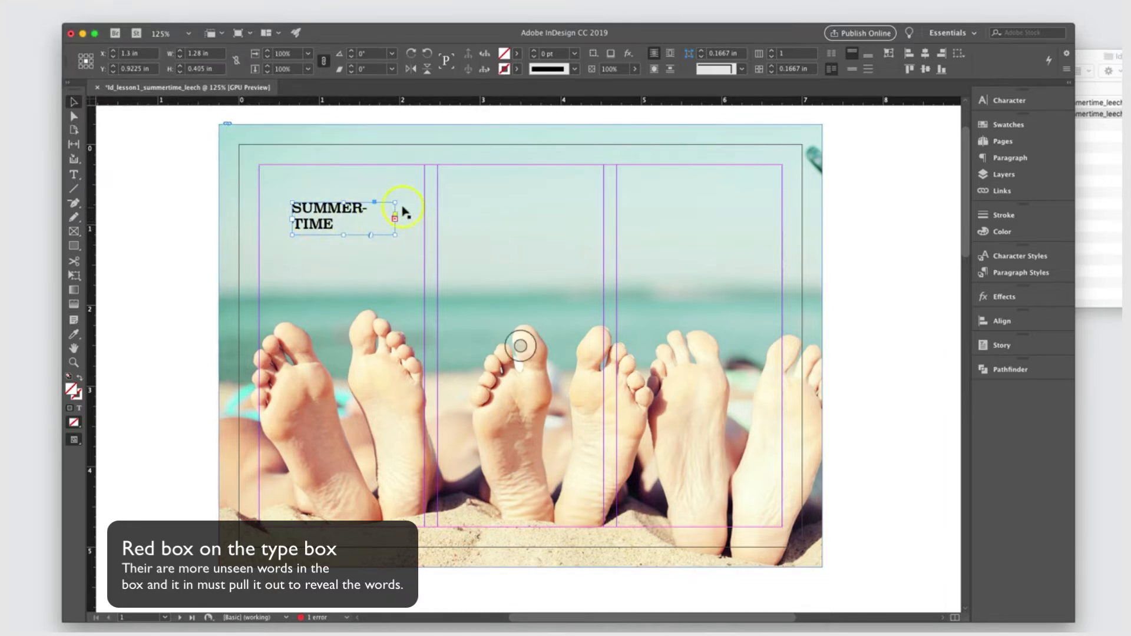
Resize the text frame so the heading fits on two lines, and scale it with Free Transform to about 4.27 x 0.99 in
drag(395, 235, 520, 264)
click(298, 211)
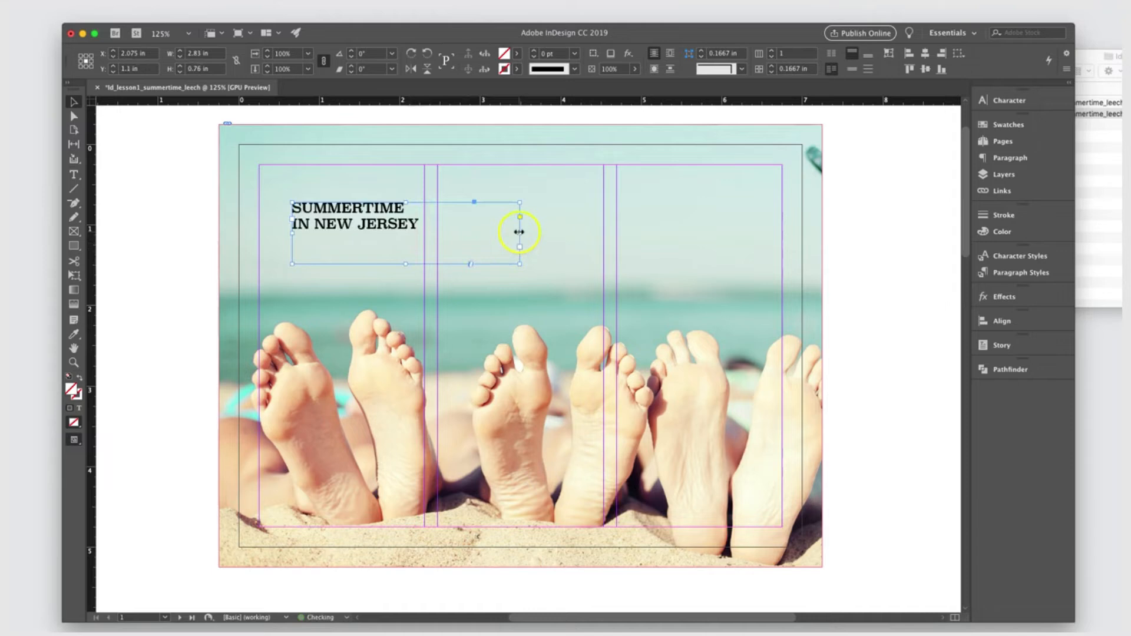
double_click(520, 233)
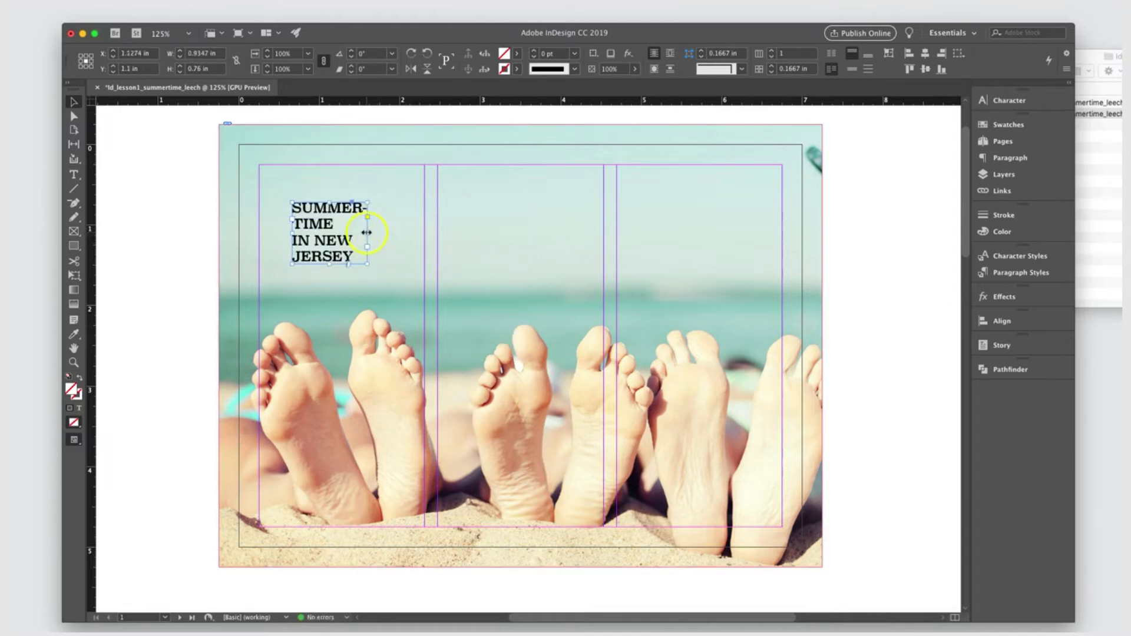
drag(367, 233, 422, 233)
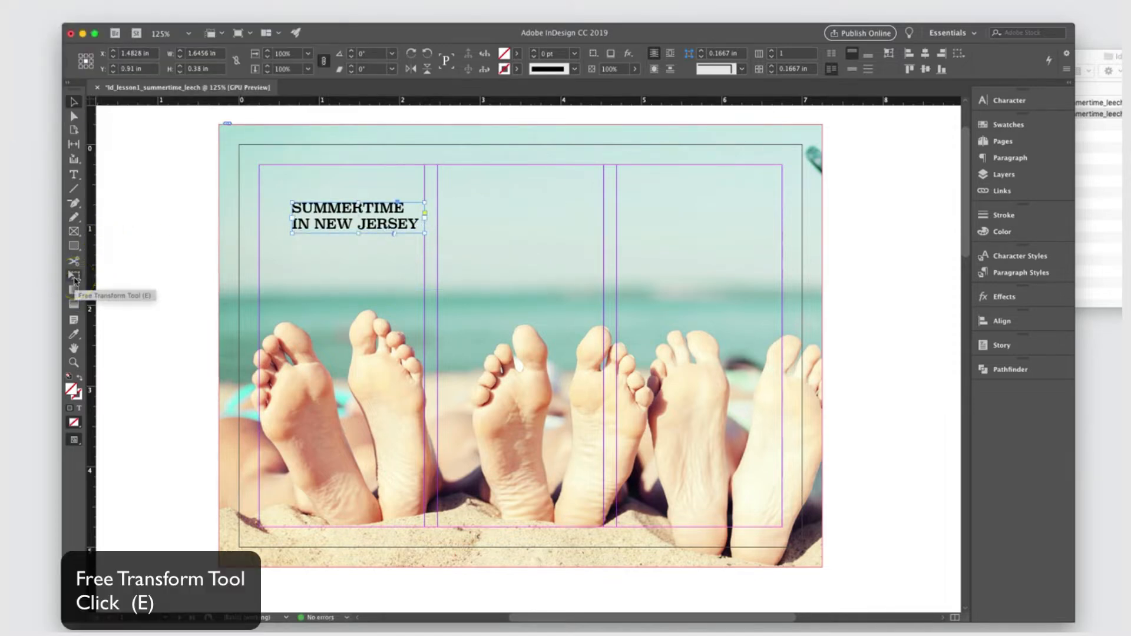
click(74, 276)
drag(423, 233, 594, 318)
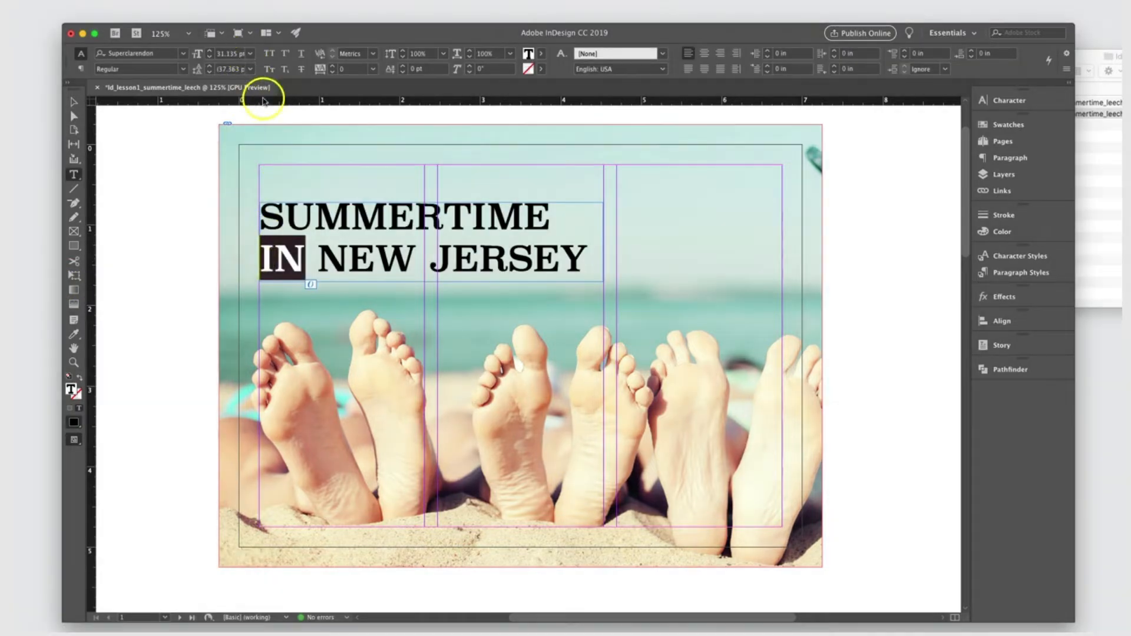
Reduce the word IN on the heading's second line to 18 pt
click(251, 54)
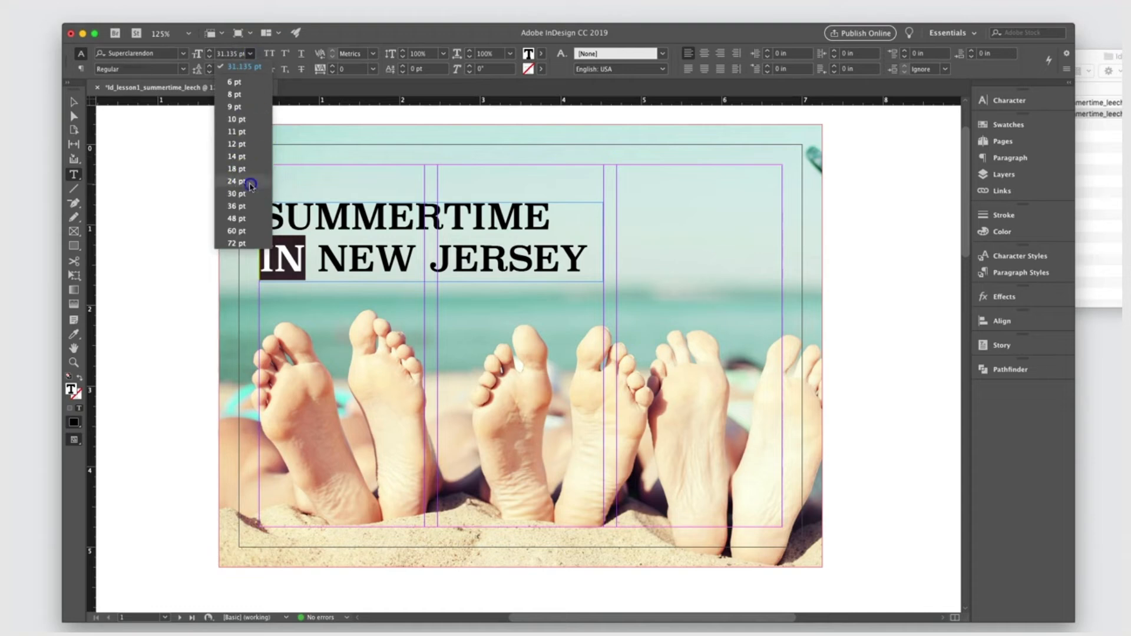
click(236, 181)
click(251, 54)
click(236, 168)
click(288, 263)
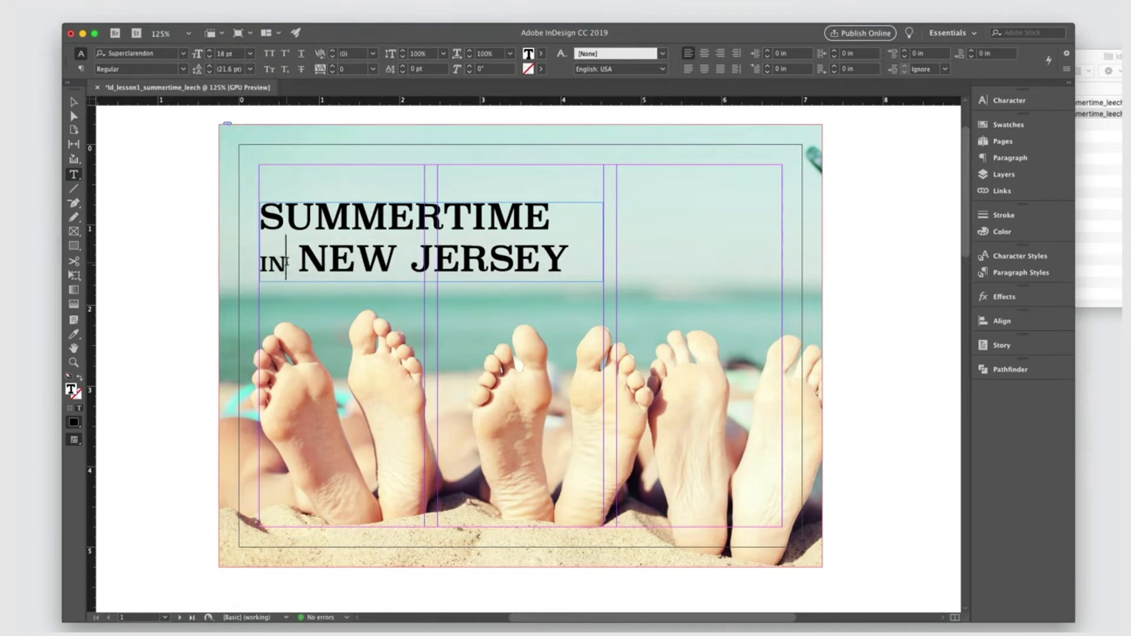
Make the word IN italic and raise it with a 4 pt baseline shift
drag(286, 269, 234, 267)
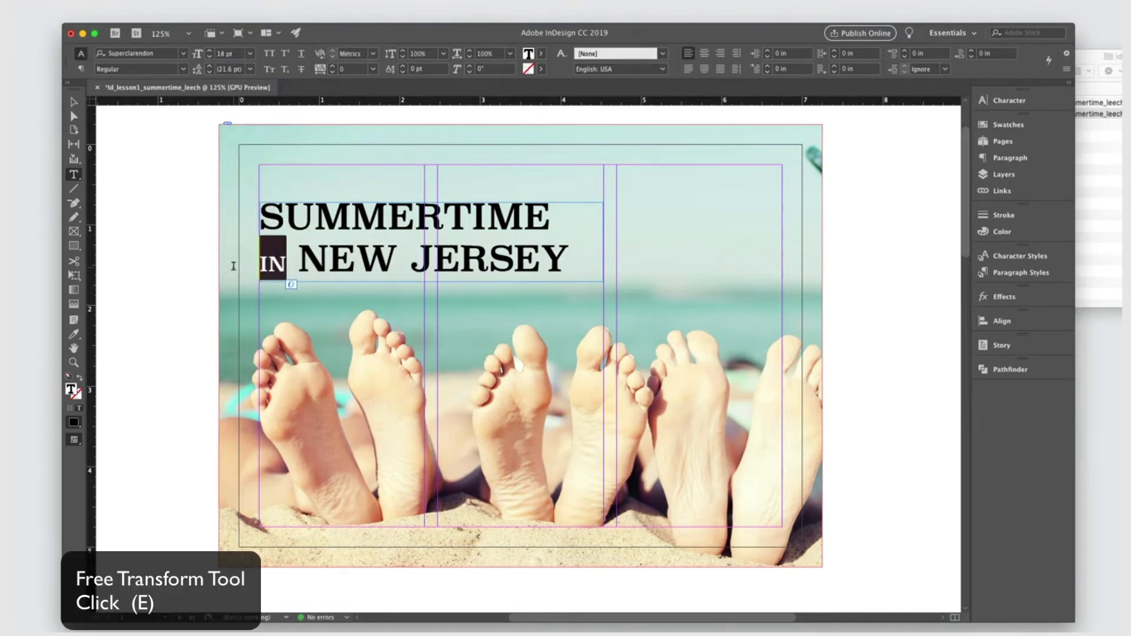
click(184, 70)
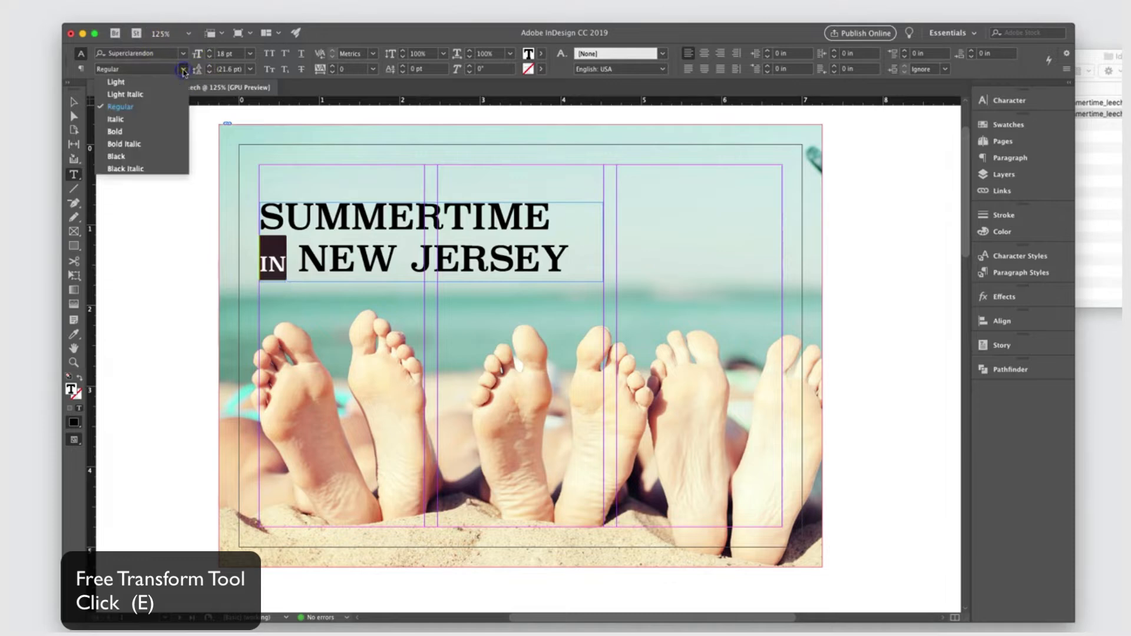
click(161, 120)
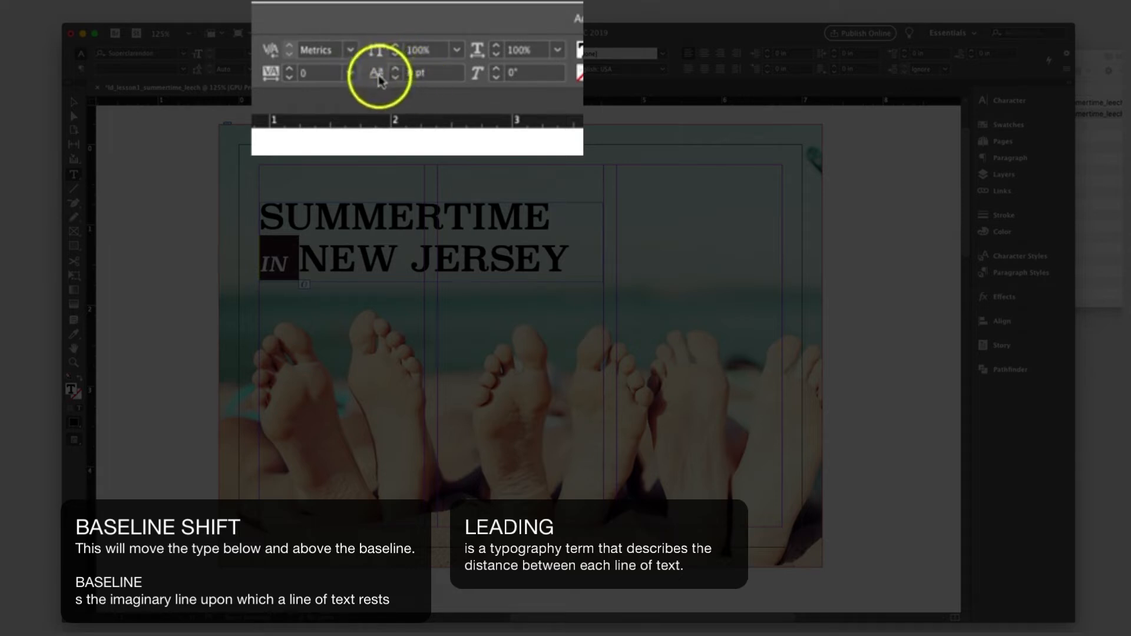
click(396, 70)
click(396, 70)
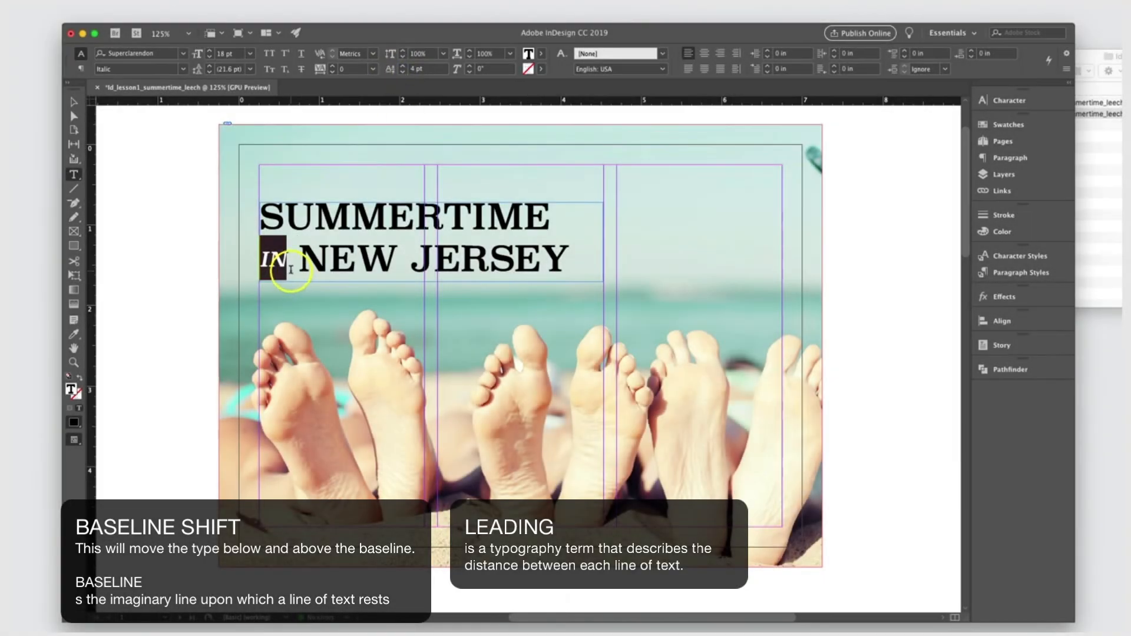
Set the whole heading in Superclarendon Italic and colour its text dark blue
key(super+a)
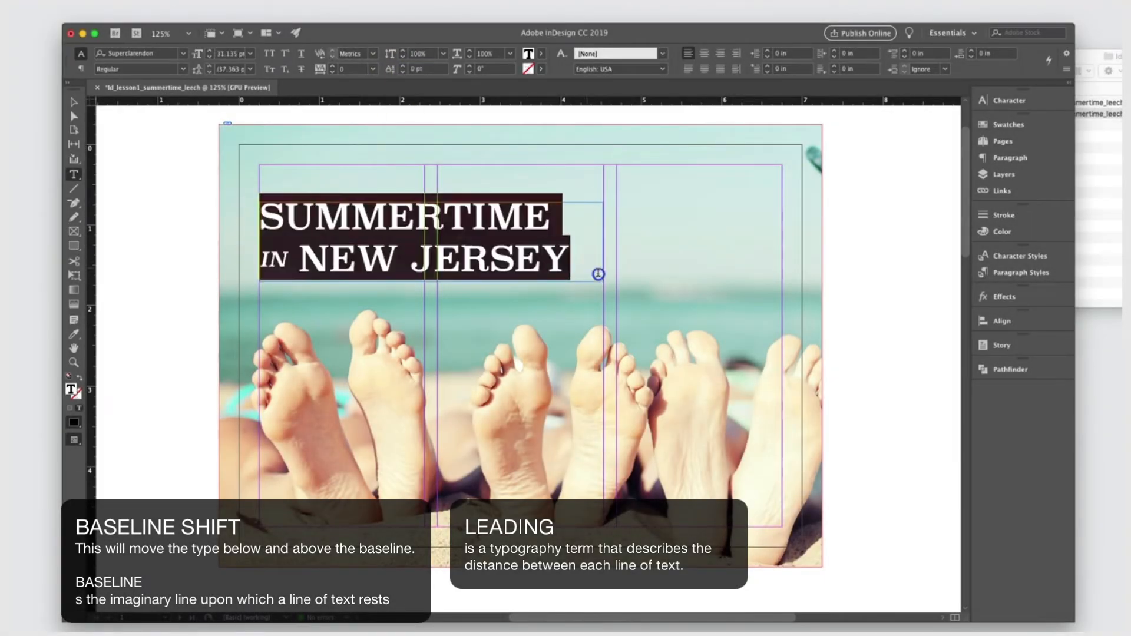
click(251, 69)
click(244, 64)
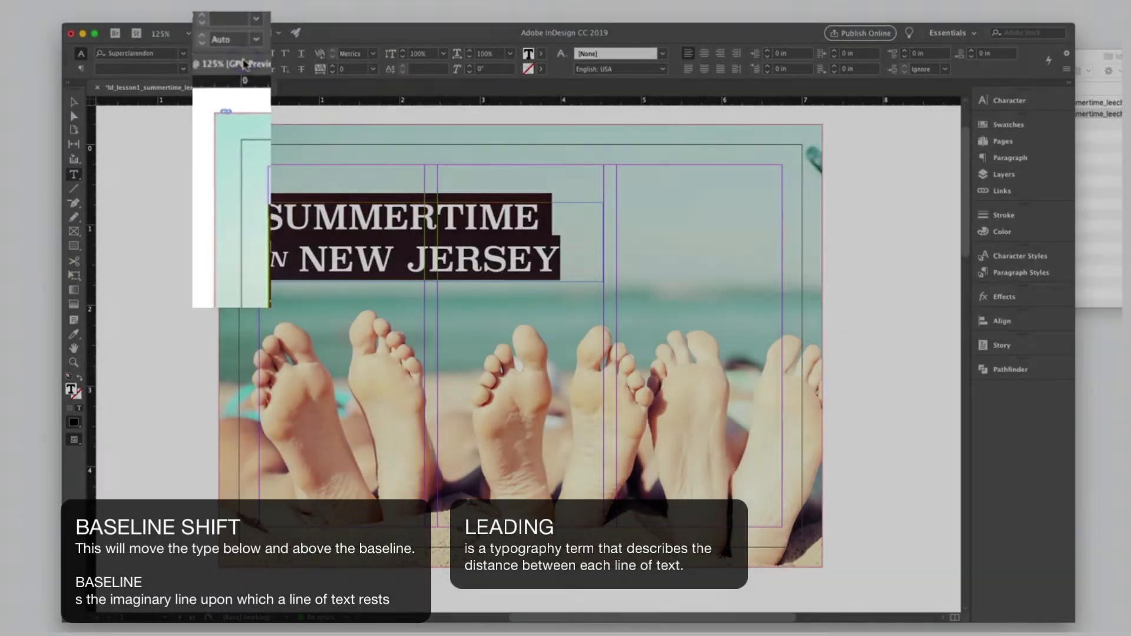
click(318, 224)
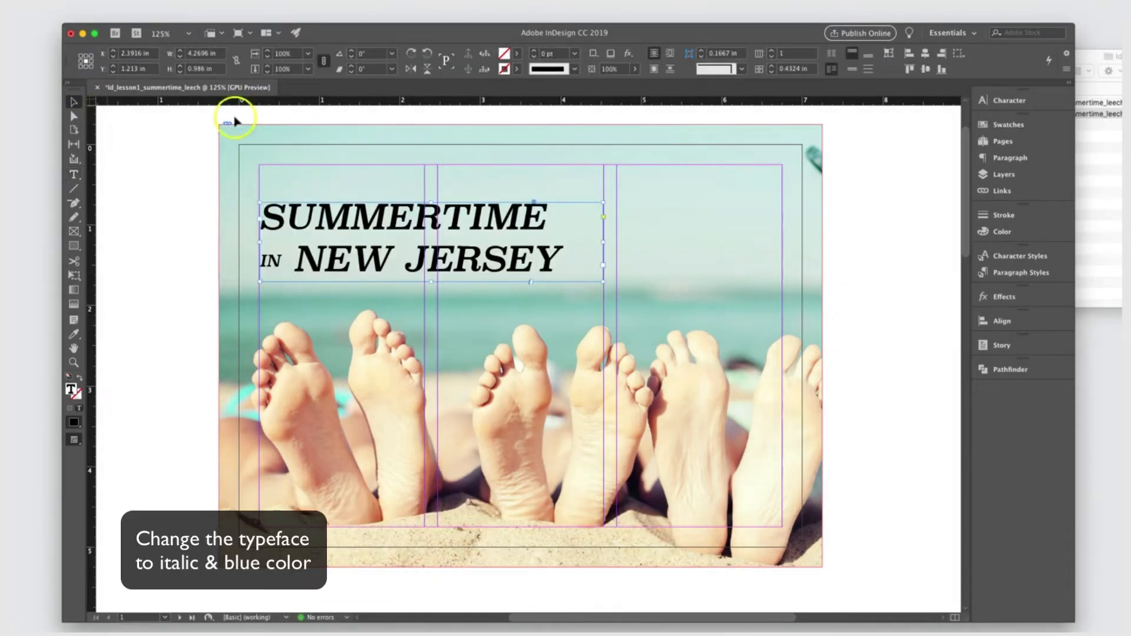
triple_click(556, 260)
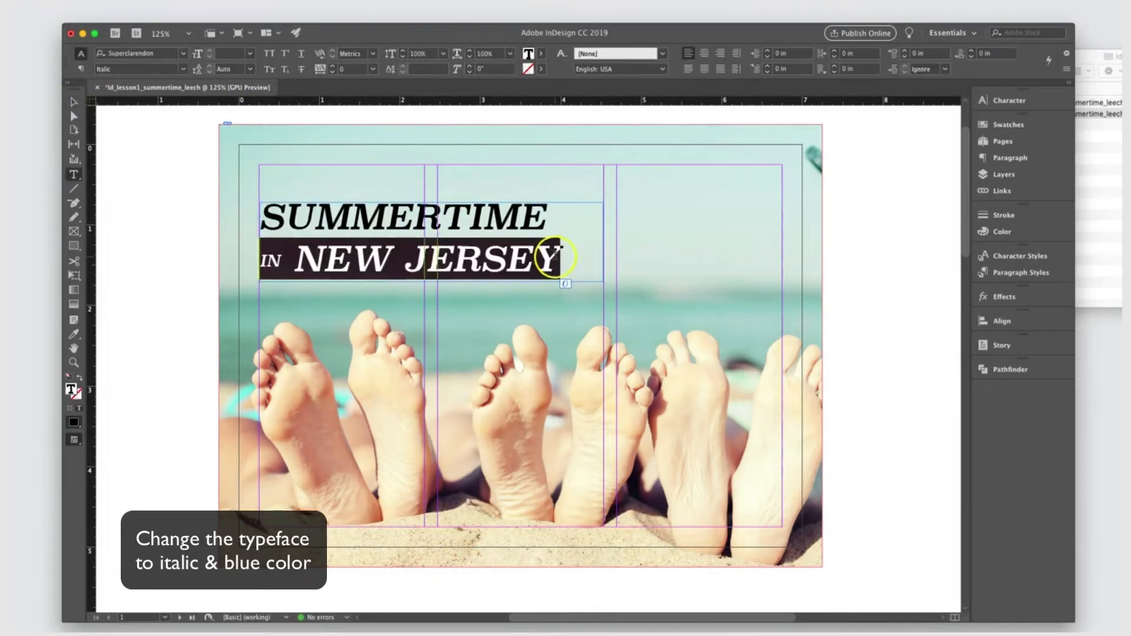
drag(556, 260, 189, 202)
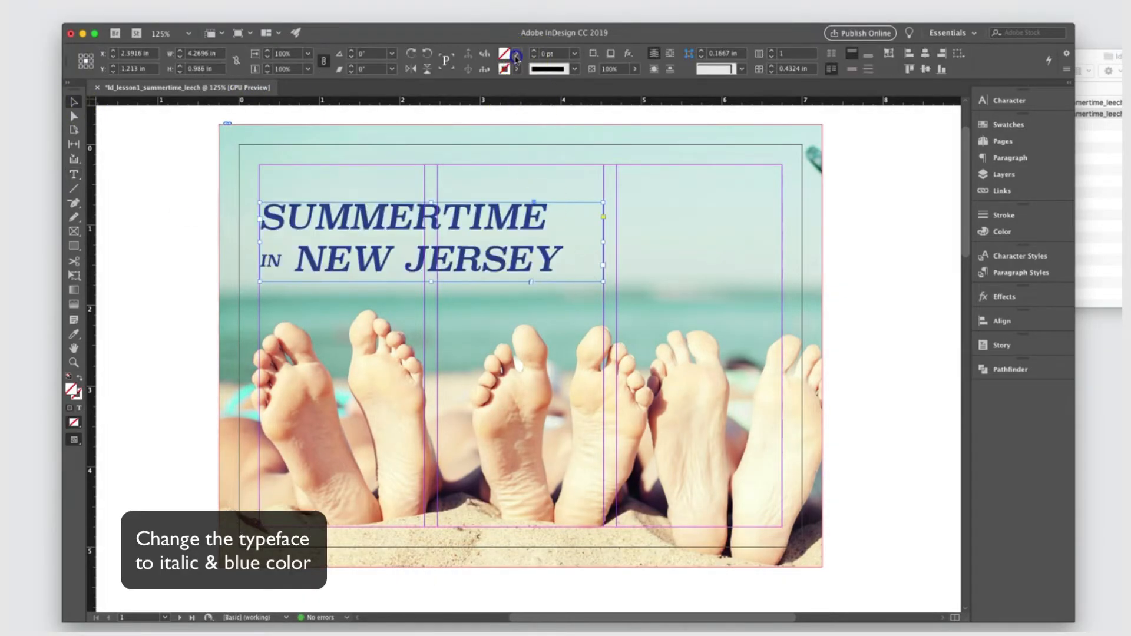
Move the heading to about X 3.55 in, Y 1.21 in, and add a vertical ruler guide through the photo's centre at 3.5 in
click(588, 278)
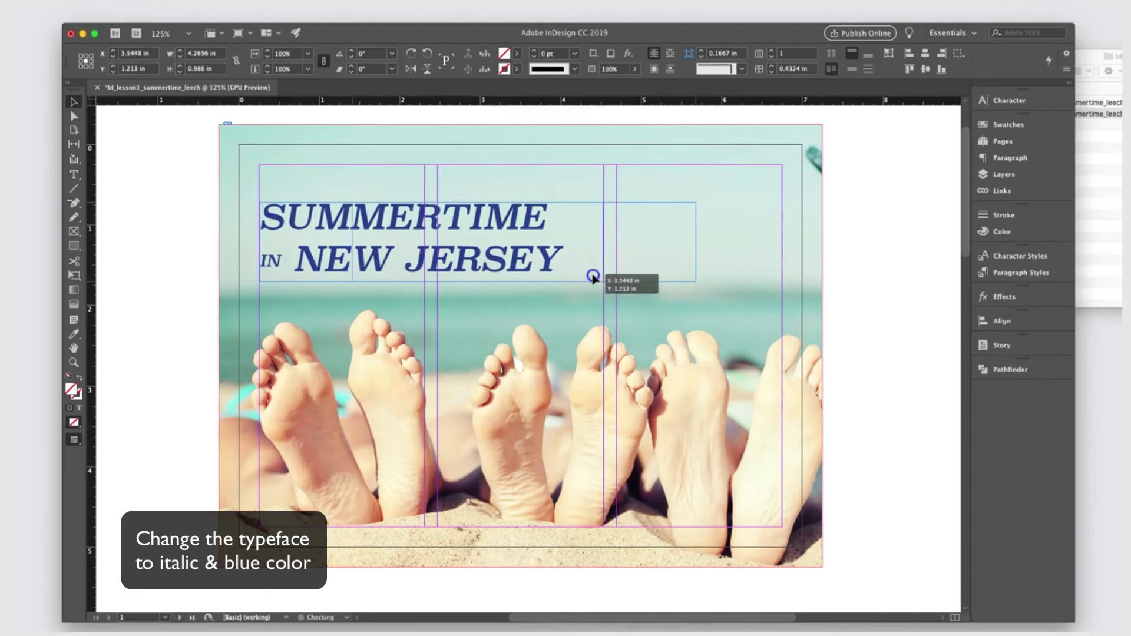
drag(593, 277, 594, 278)
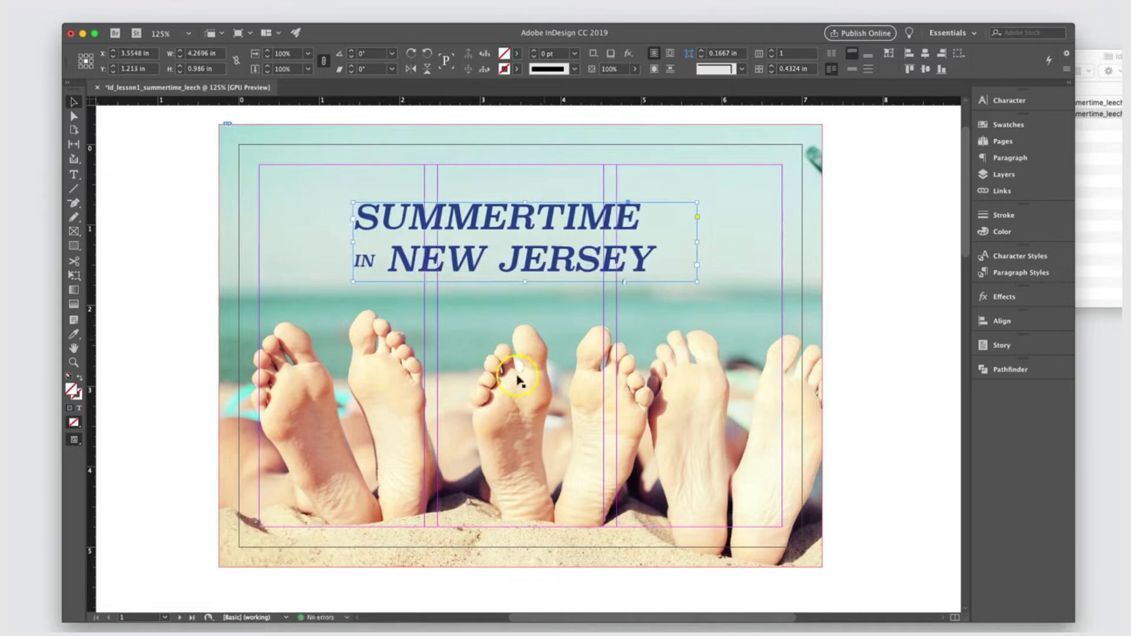
click(518, 379)
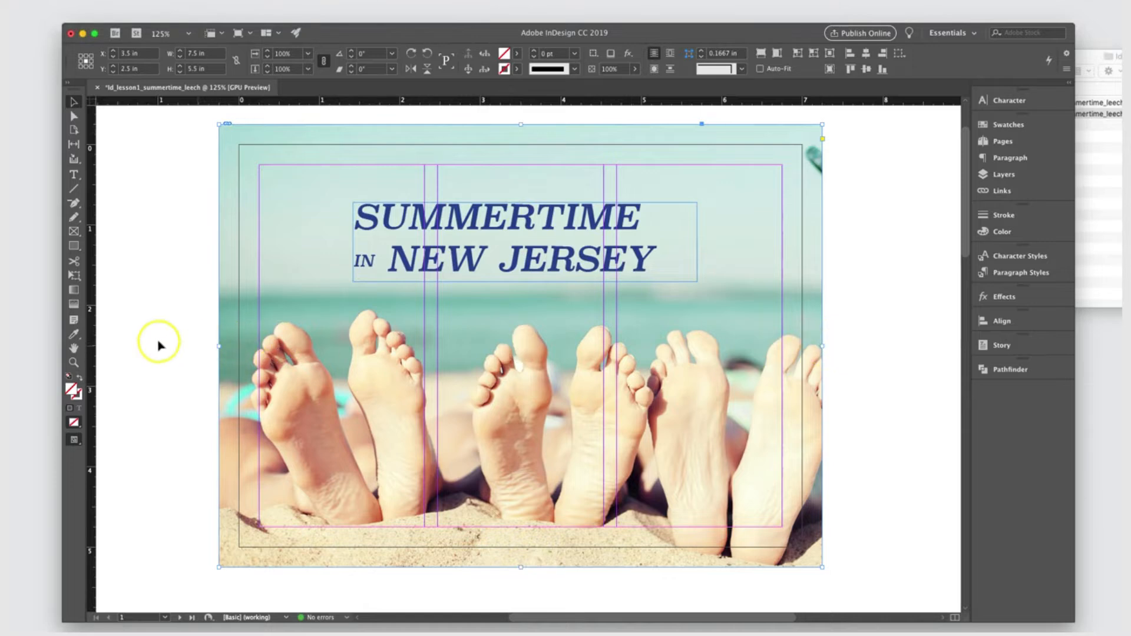
drag(94, 328, 521, 379)
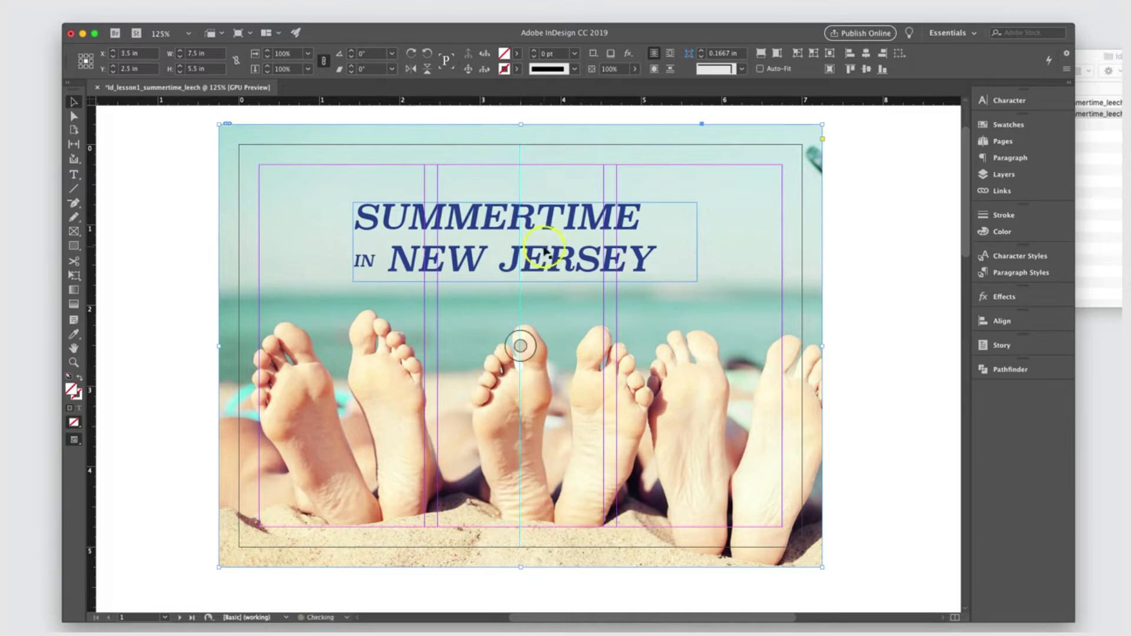
Centre the heading on the vertical guide at about X 3.49 in, Y 1.2 in, and narrow its frame to the text width
click(544, 247)
drag(544, 247, 536, 248)
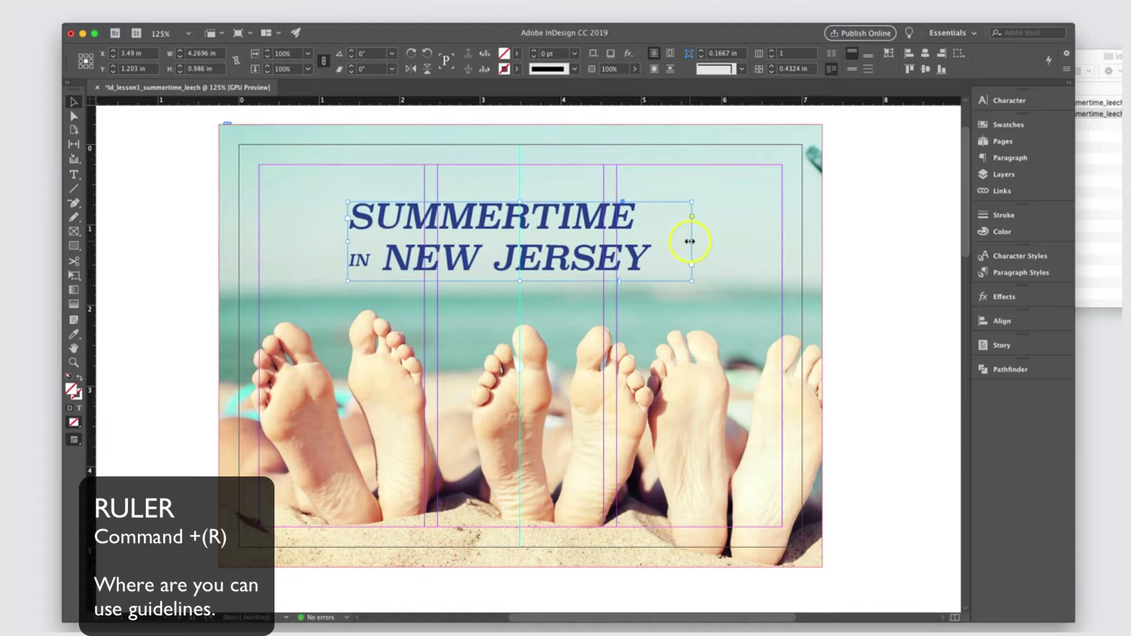
drag(689, 241, 655, 242)
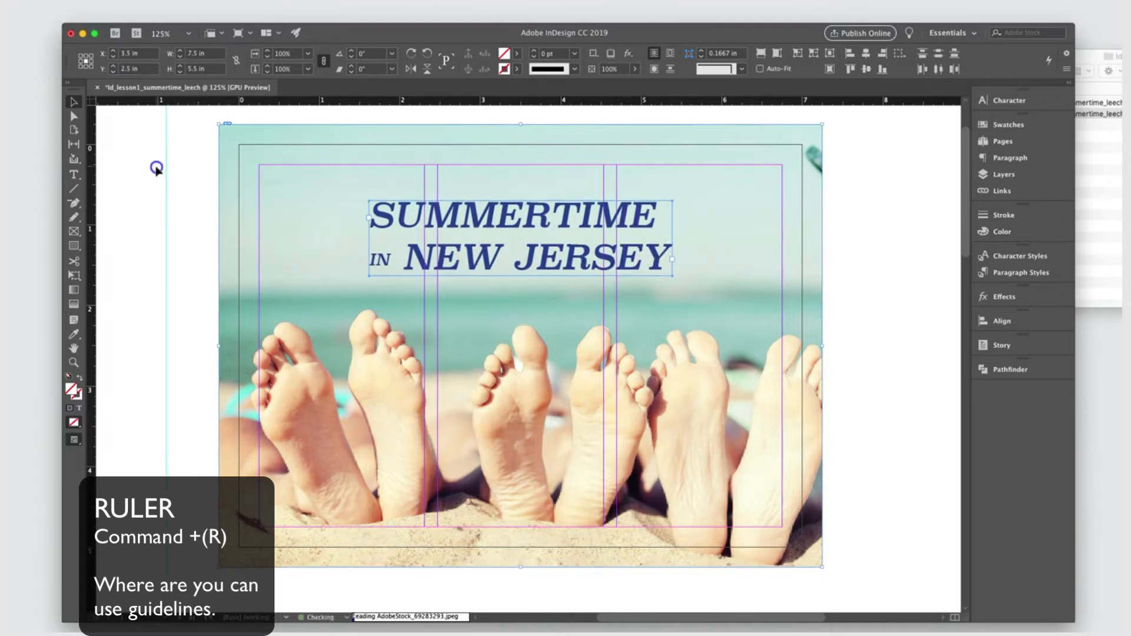
Delete the vertical guide, and hide and show the rulers while trying another vertical guide near the page centre
drag(157, 169, 180, 210)
key(Delete)
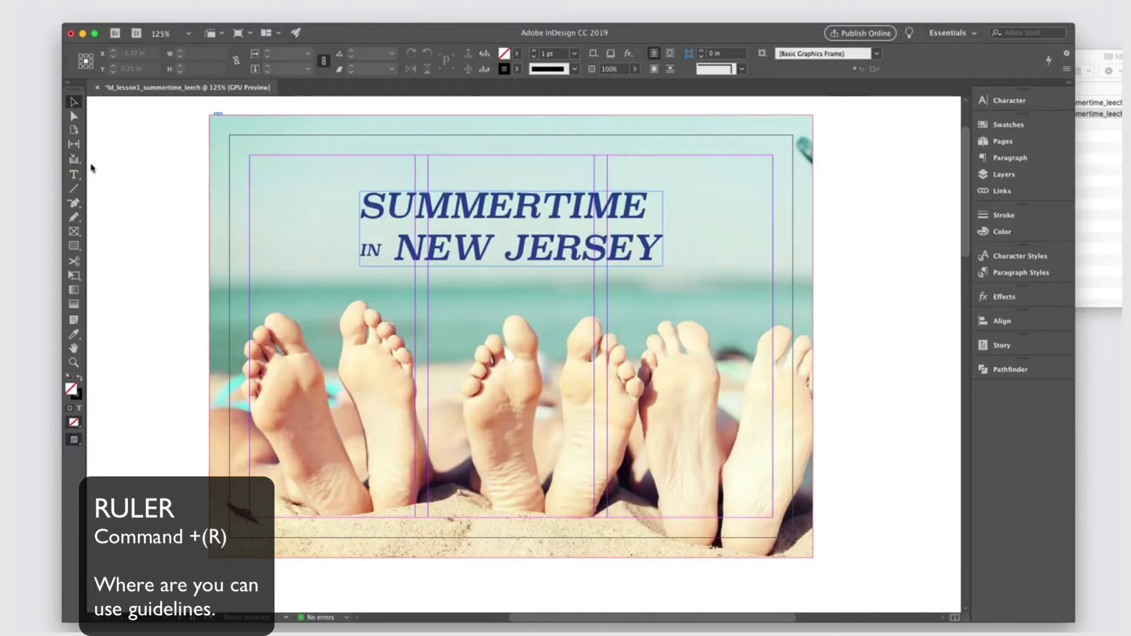
key(super+r)
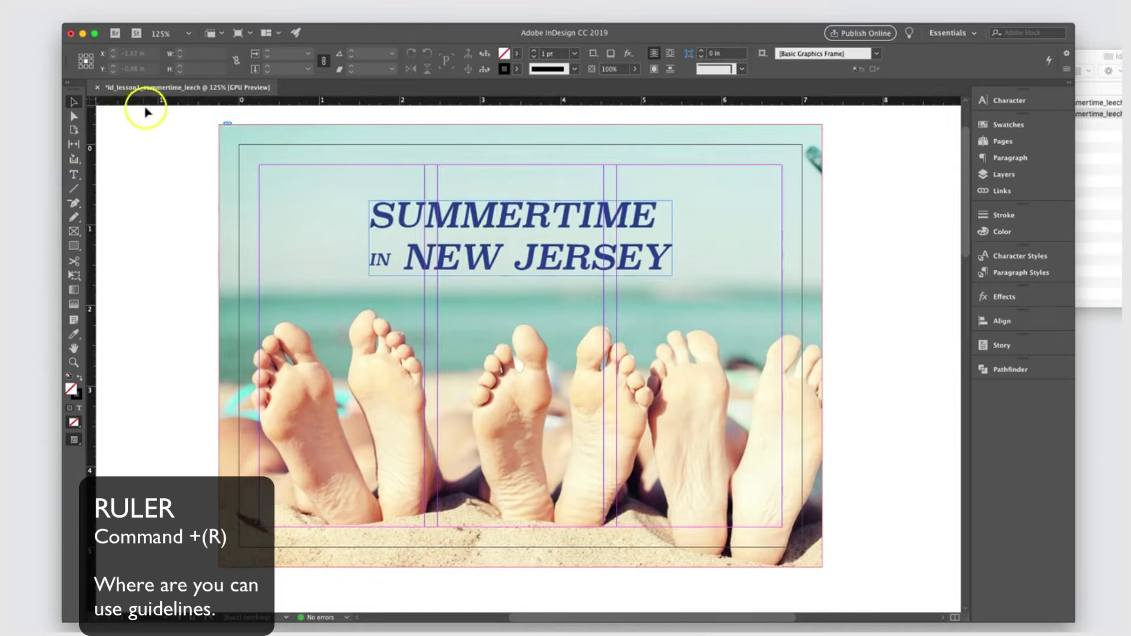
key(super+r)
key(super+r)
drag(91, 193, 512, 226)
Rename the type layer as type/image
double_click(883, 156)
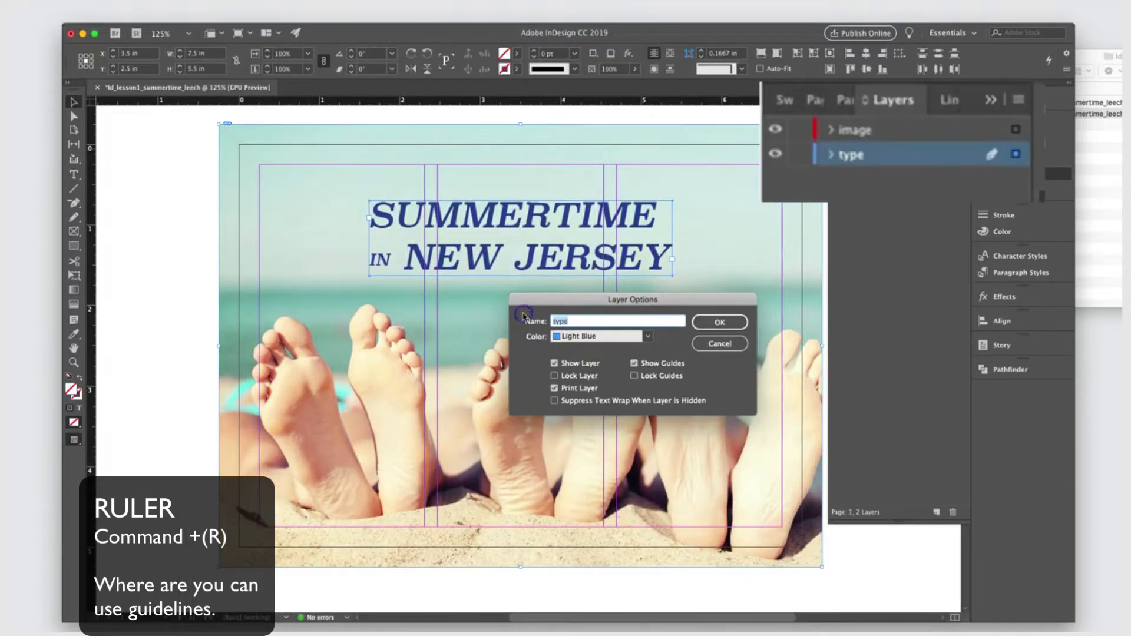
click(575, 321)
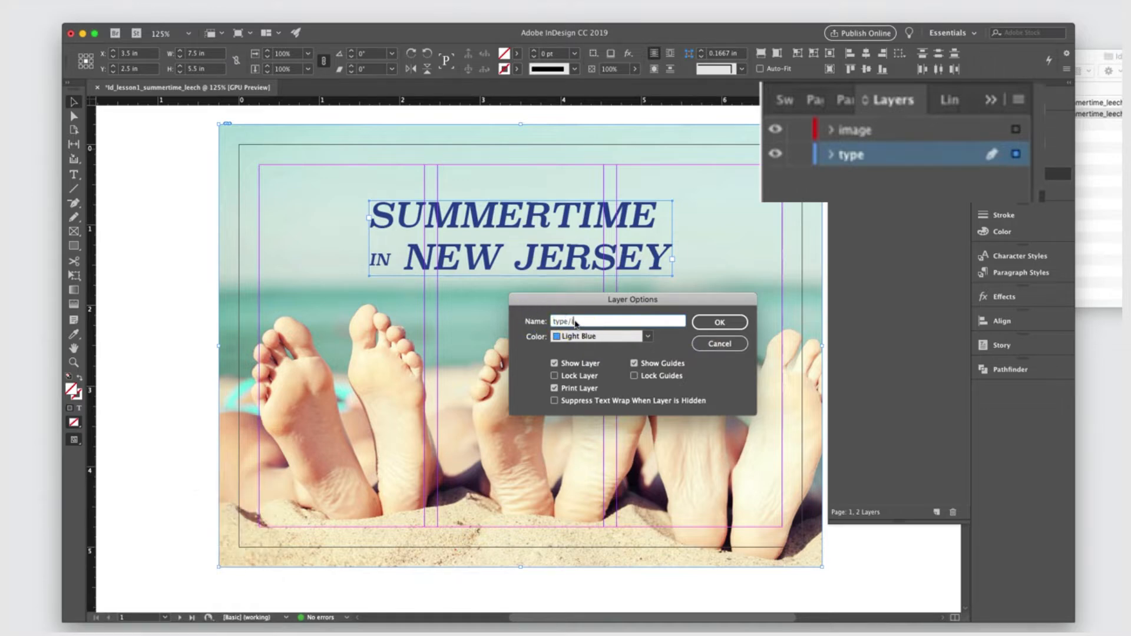
click(720, 322)
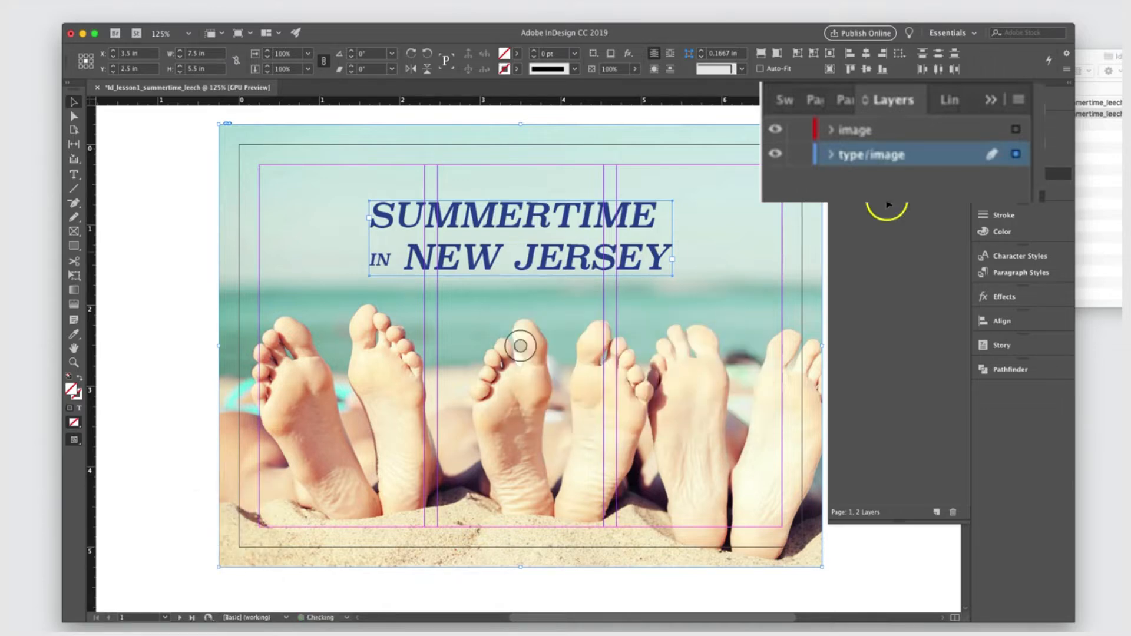
Rename the image layer as frame and unlock the type/image layer
double_click(911, 139)
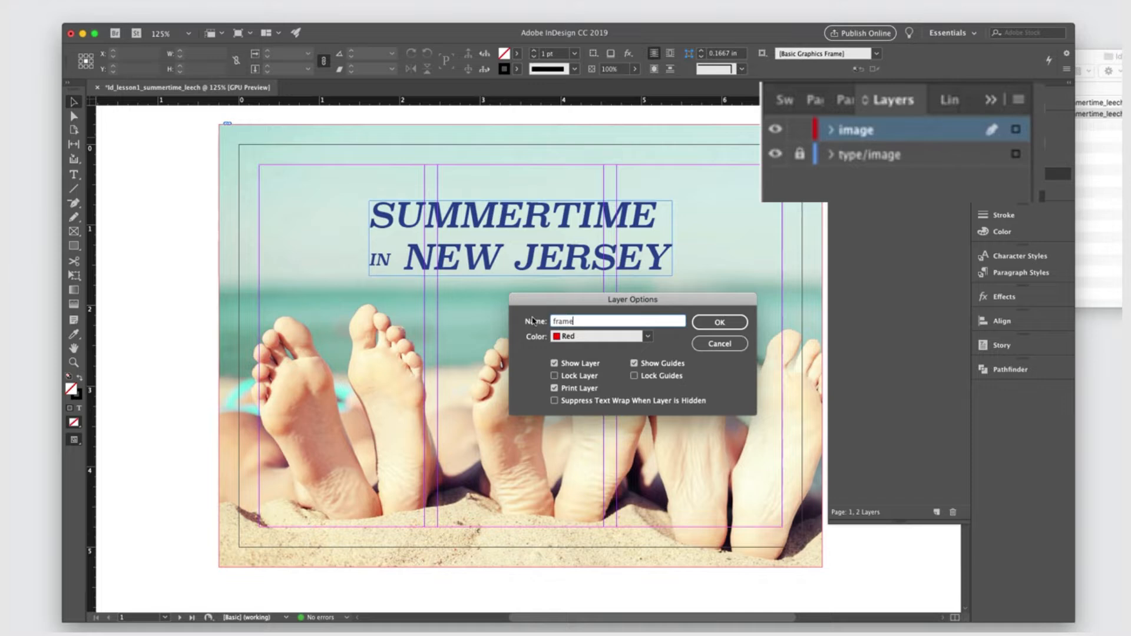
text(frame)
key(Return)
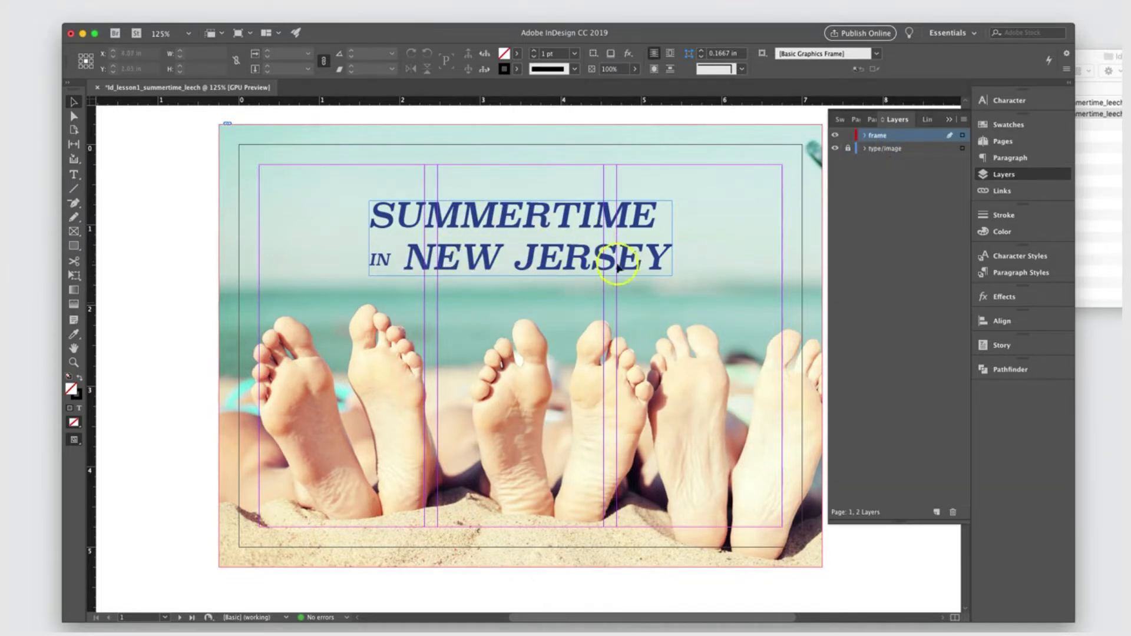
click(847, 151)
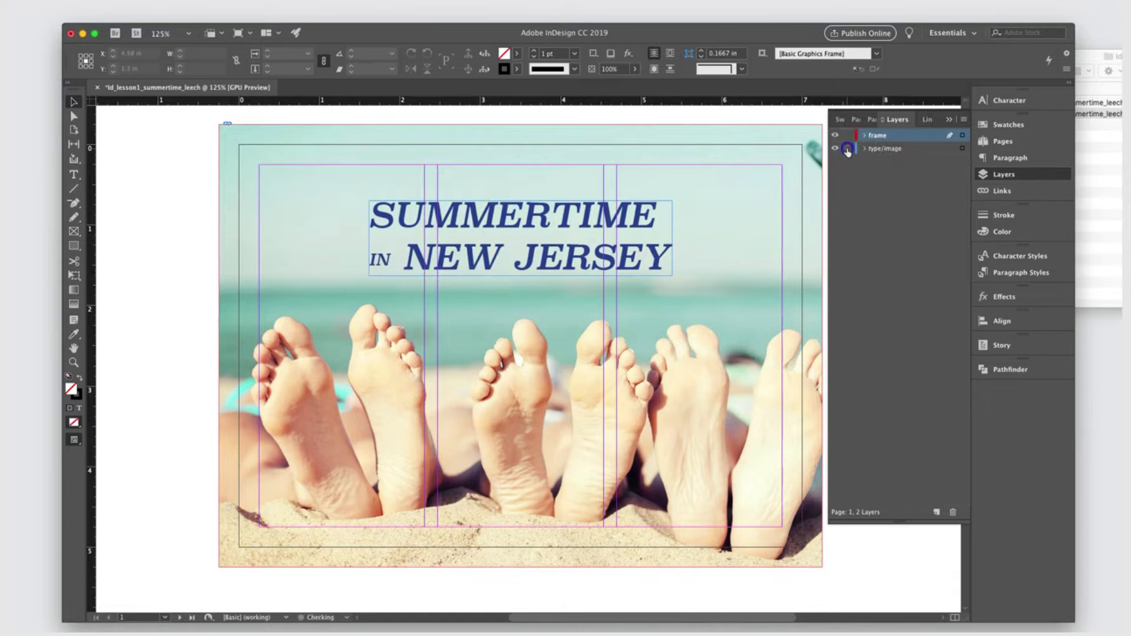
Lock the type/image layer so the title and photo cannot be selected
click(895, 156)
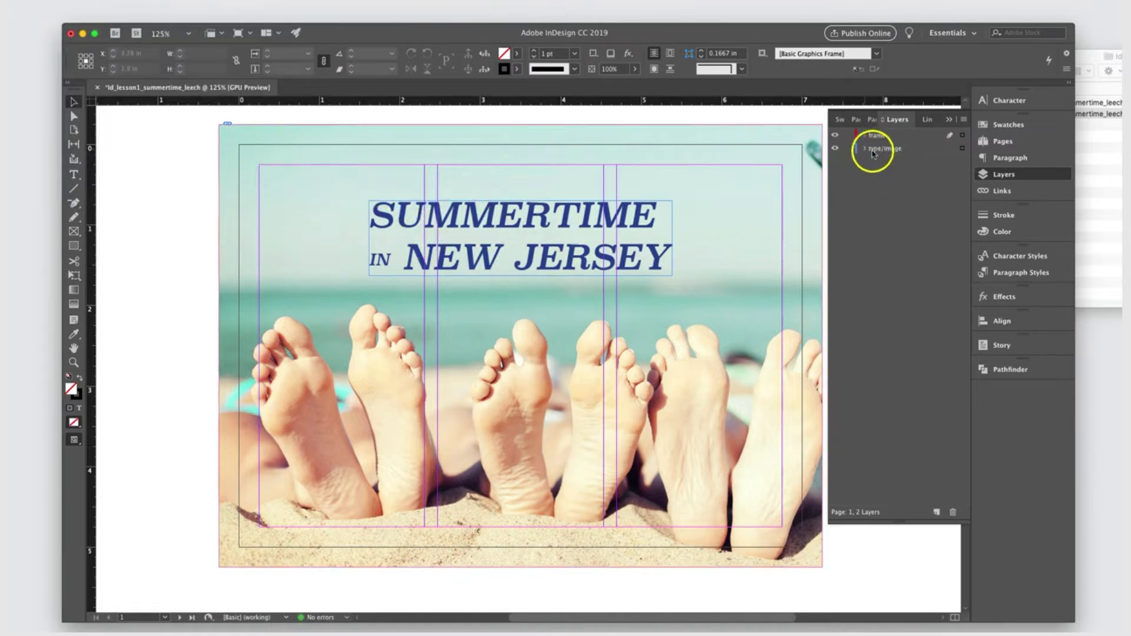
click(844, 151)
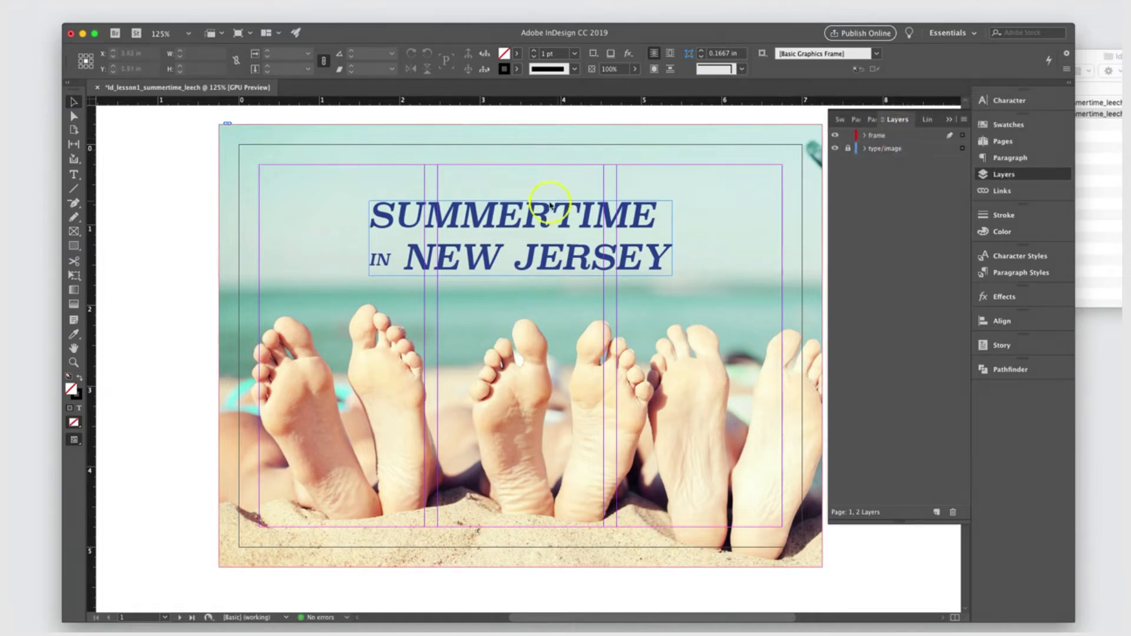
click(398, 254)
Draw a circle about 0.42 in across around the word IN and nudge it right and down to centre it
click(73, 245)
drag(378, 261, 396, 276)
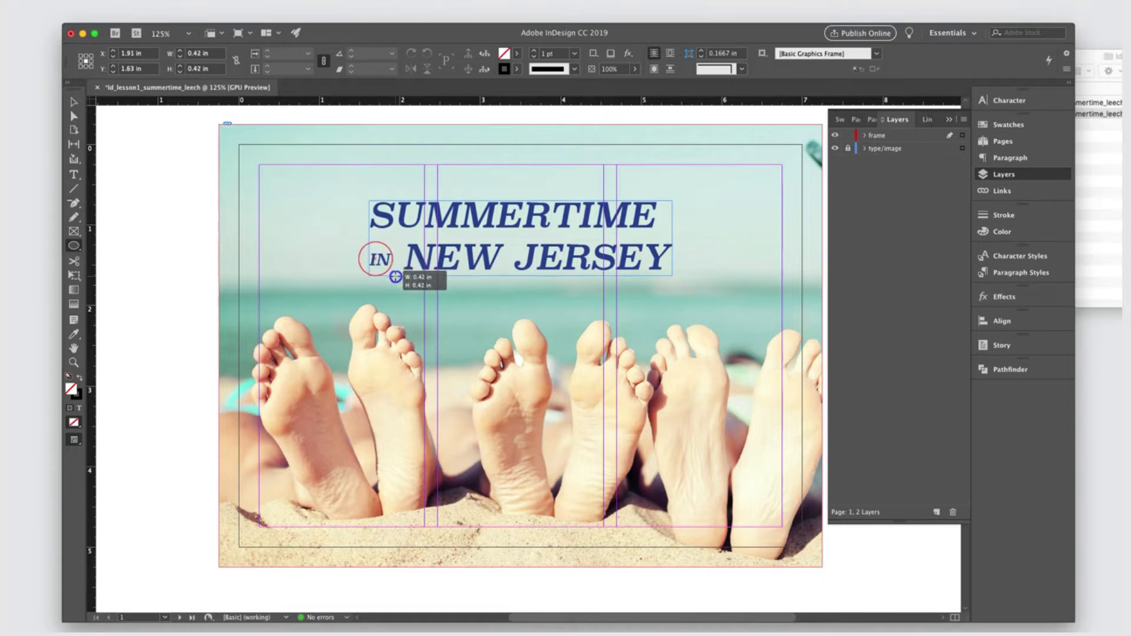
drag(395, 276, 395, 276)
click(71, 104)
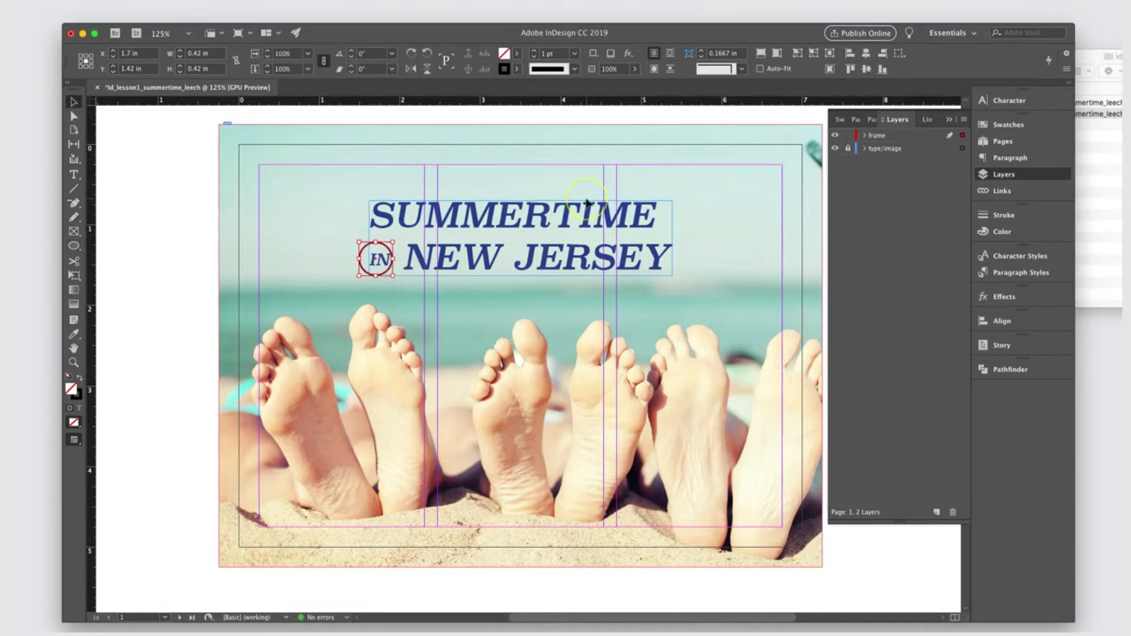
key(Right)
key(Right)
key(Down)
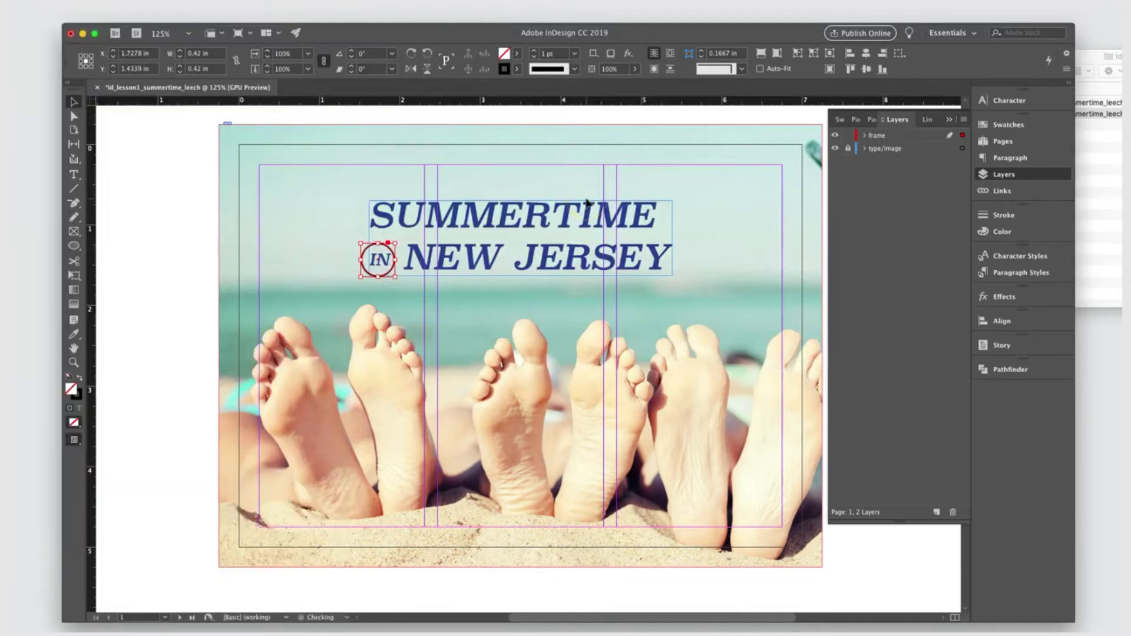
key(Right)
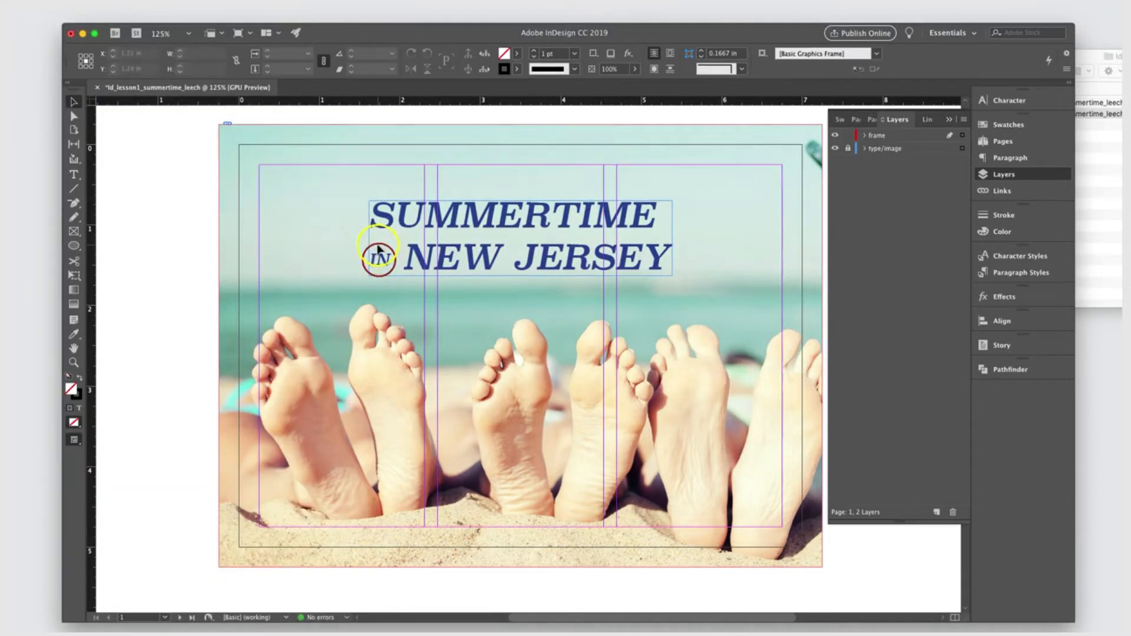
Stroke the circle around IN in the title's dark blue and increase its stroke weight
click(264, 225)
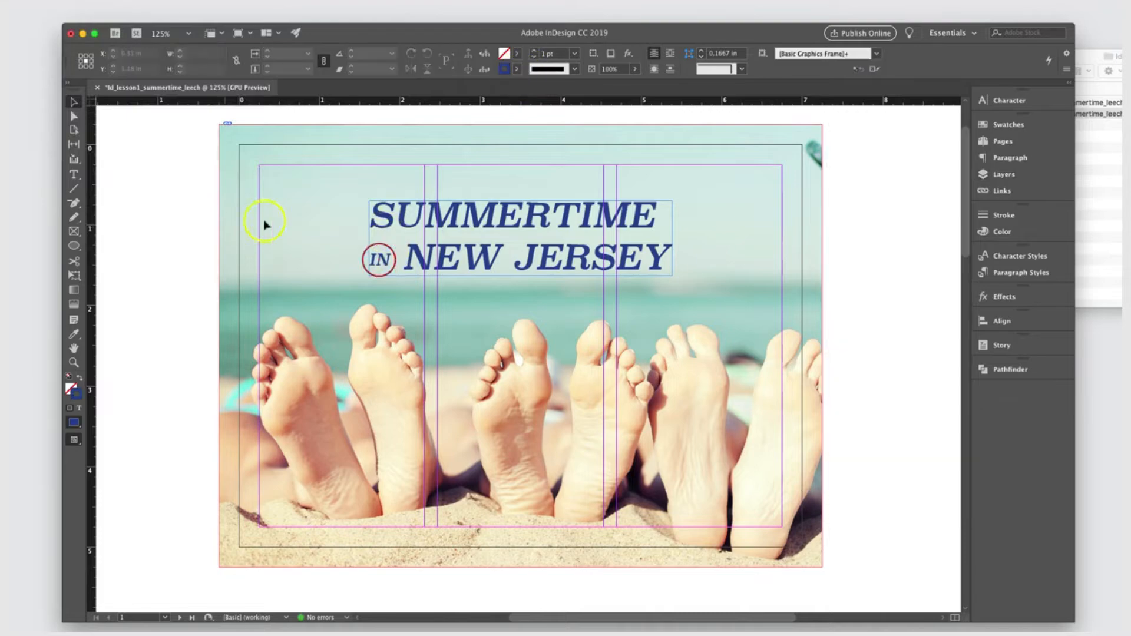
click(391, 252)
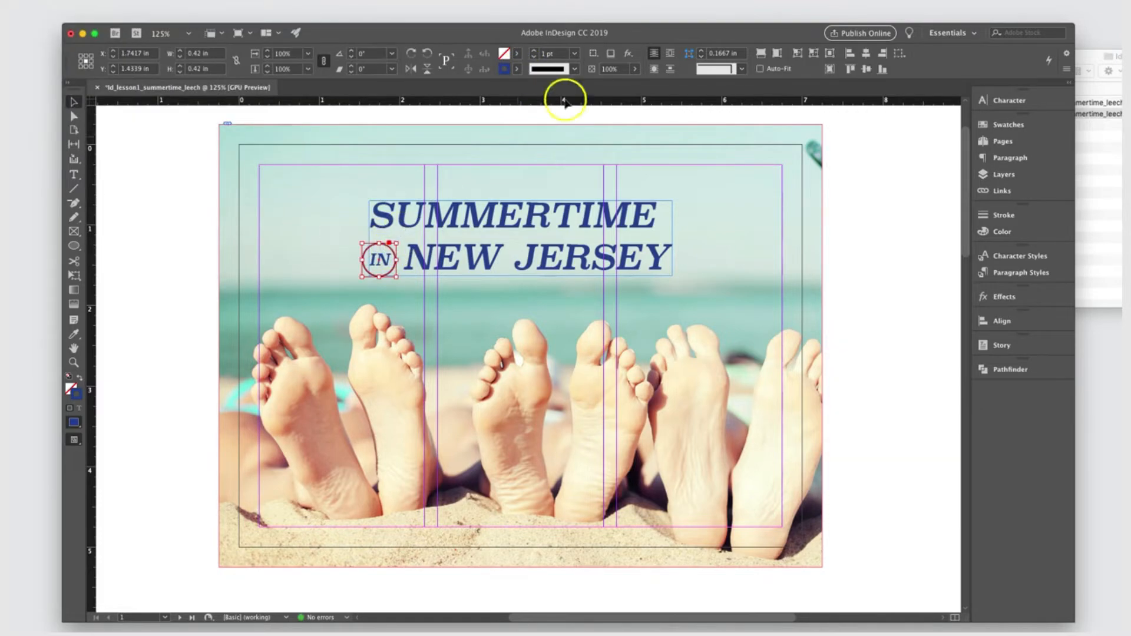
click(574, 57)
click(573, 131)
click(152, 207)
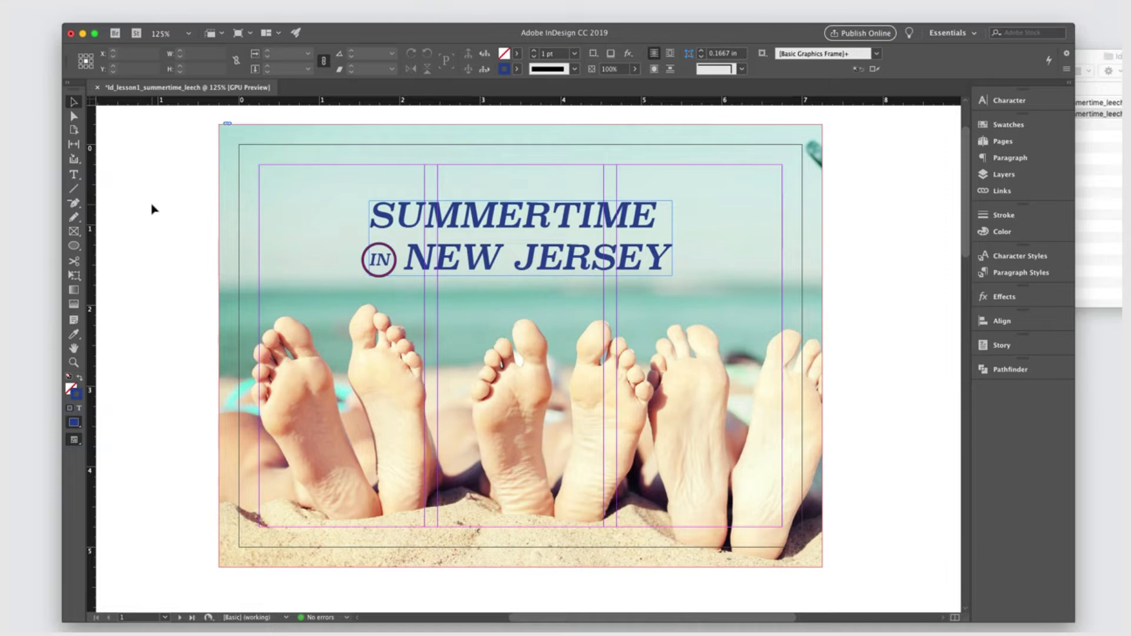
Draw a rectangle about 7 × 4.96 in along the page edge
click(240, 151)
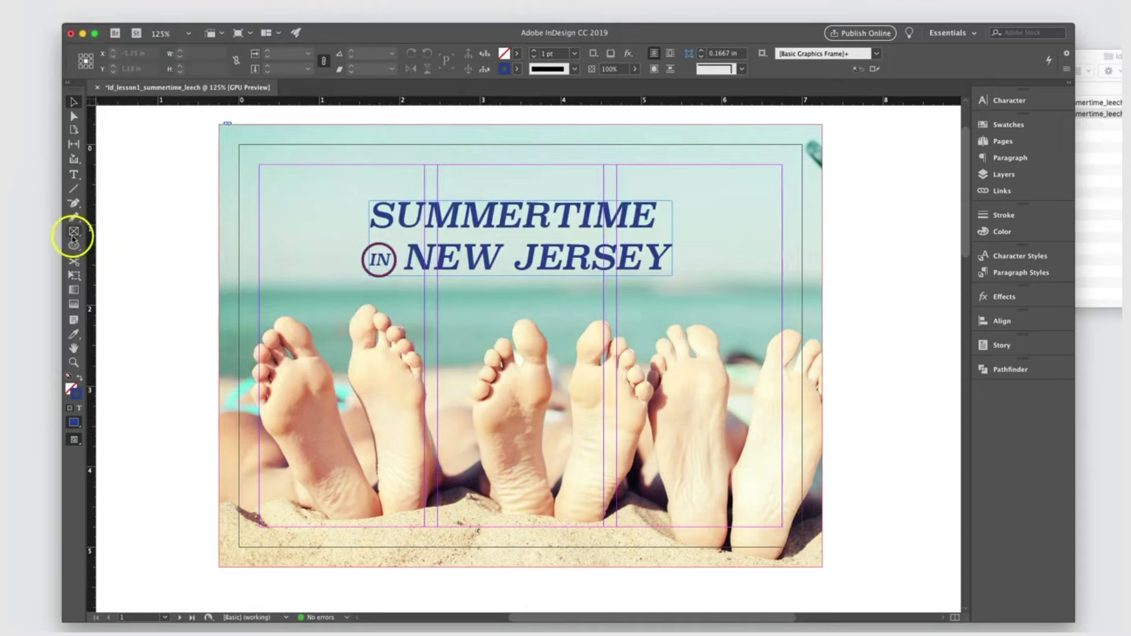
click(73, 246)
click(73, 247)
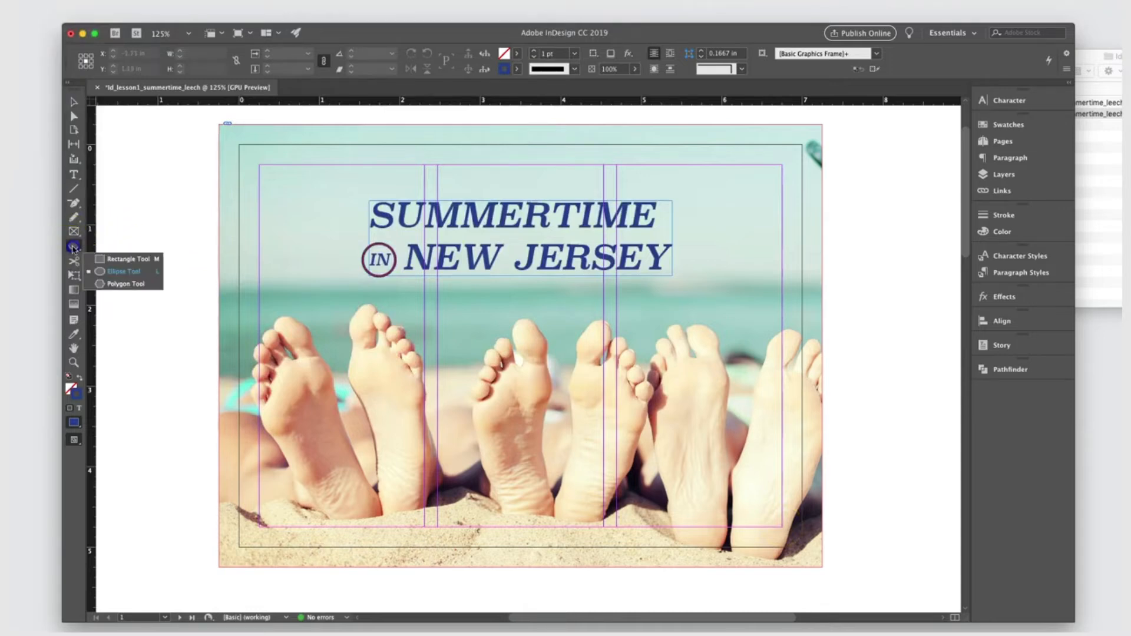
click(116, 259)
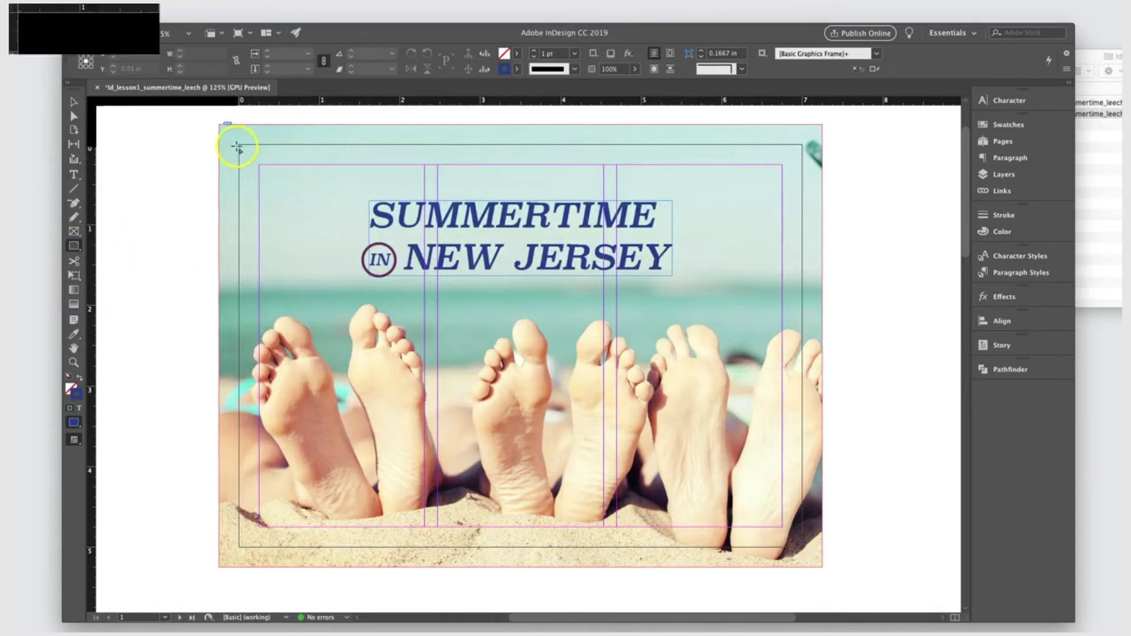
mouse_move(239, 145)
mouse_down()
mouse_move(415, 294)
mouse_move(802, 544)
mouse_up()
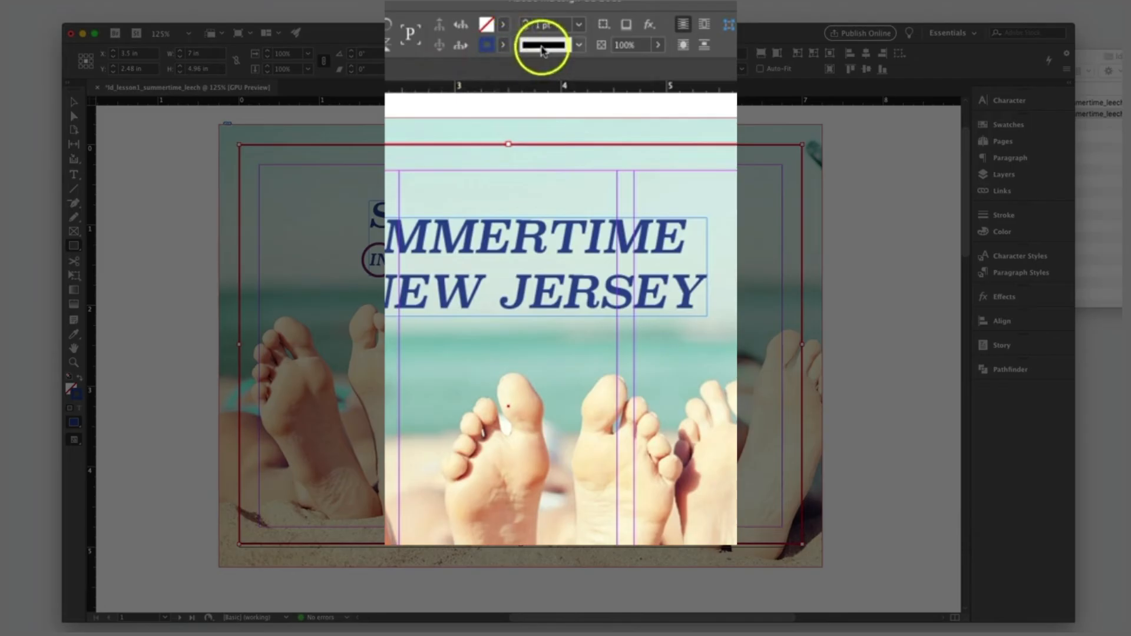
Give the page-edge rectangle a 6 pt Japanese Dots stroke and pull its upper-right corner in to the page corner
click(579, 44)
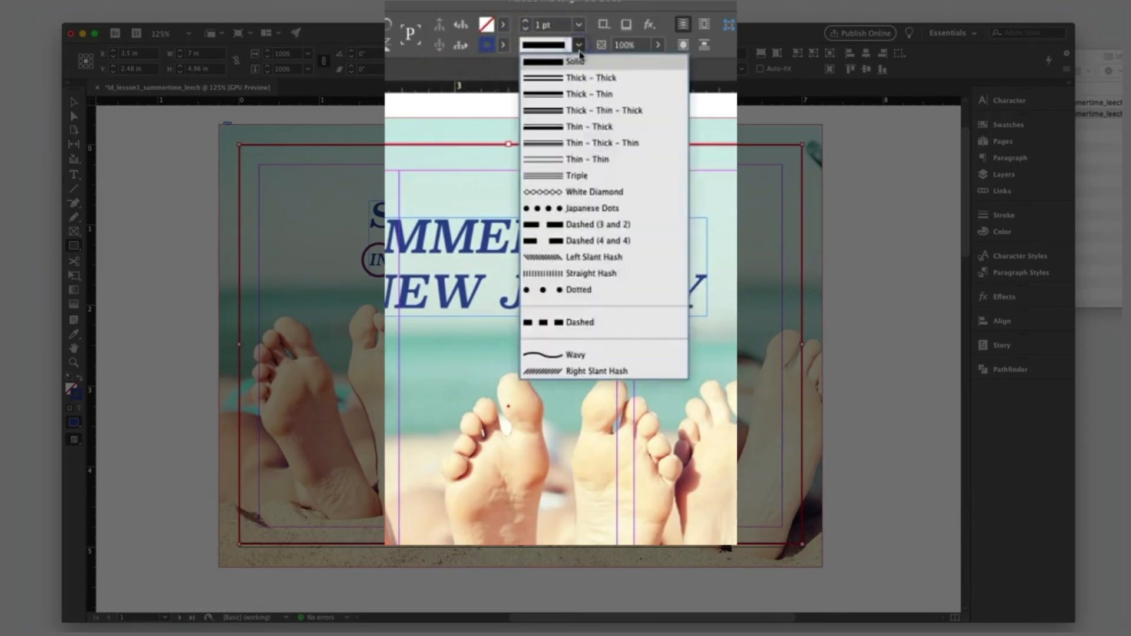
click(612, 298)
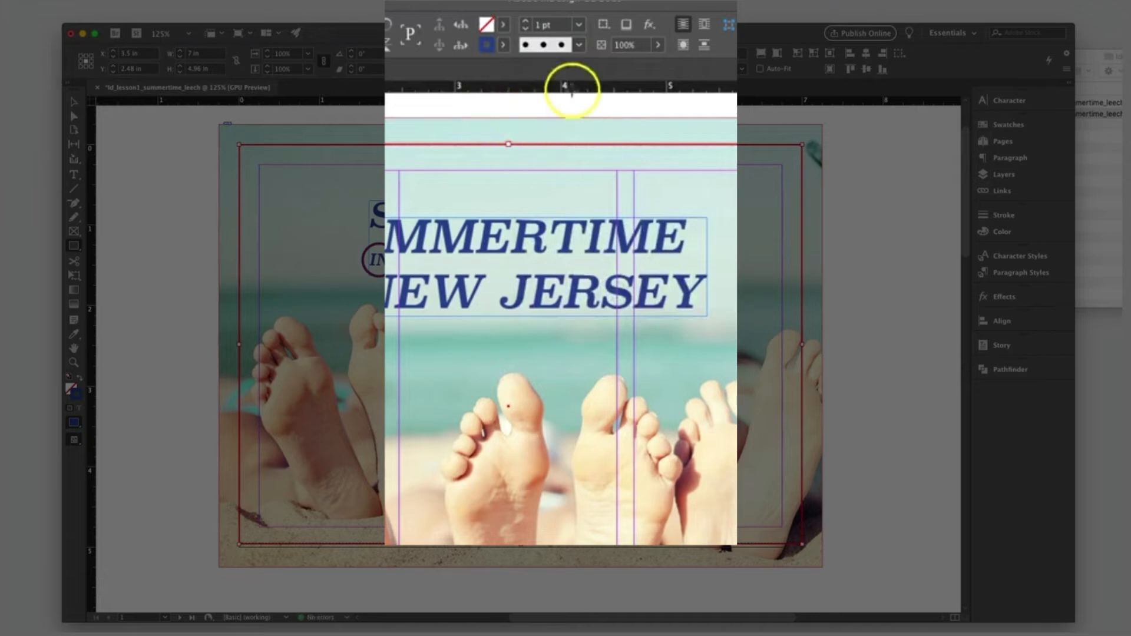
click(579, 46)
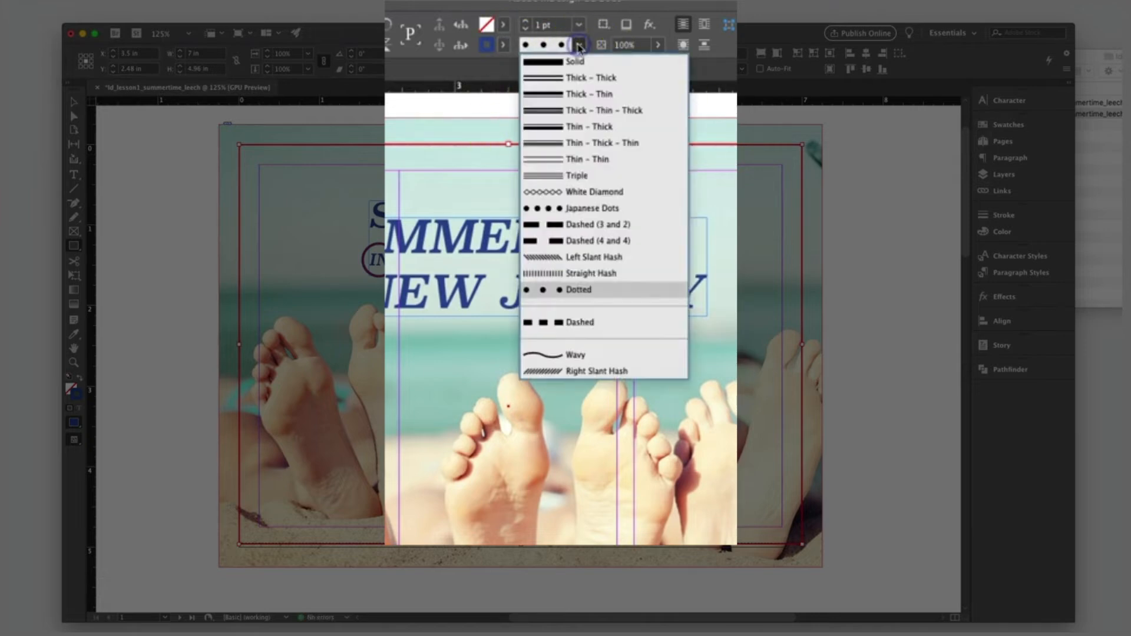
click(607, 209)
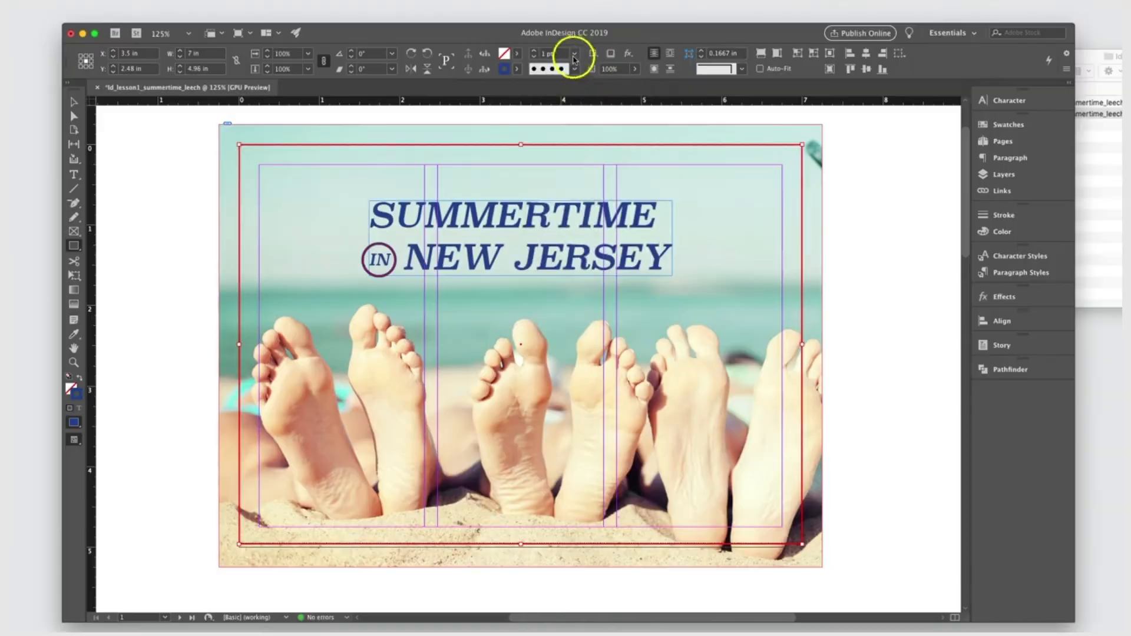
click(579, 25)
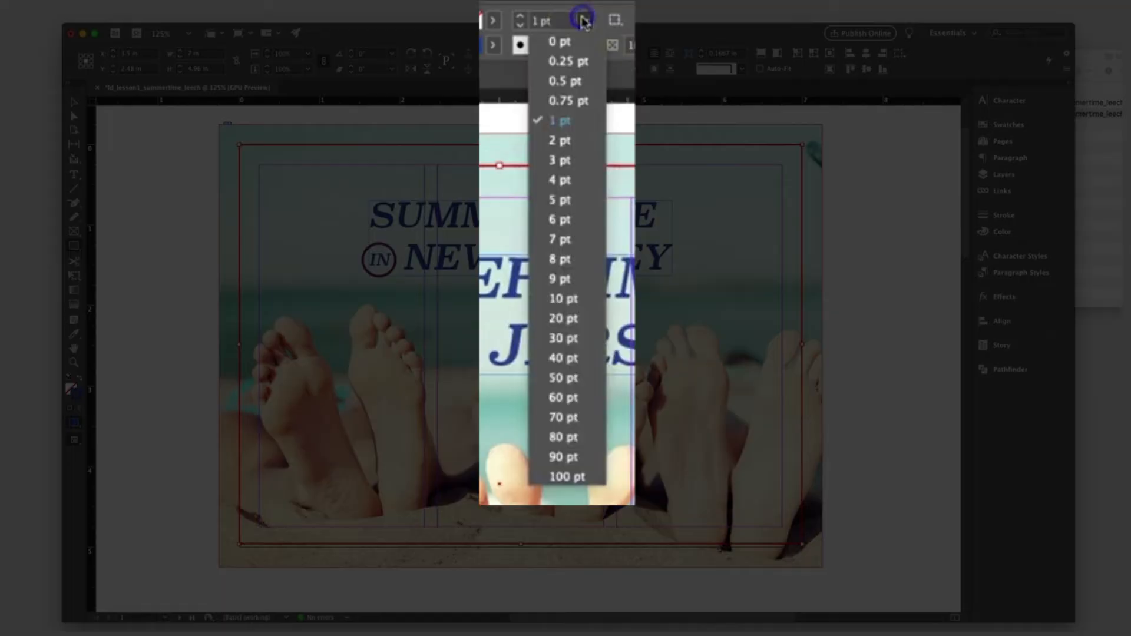
click(571, 219)
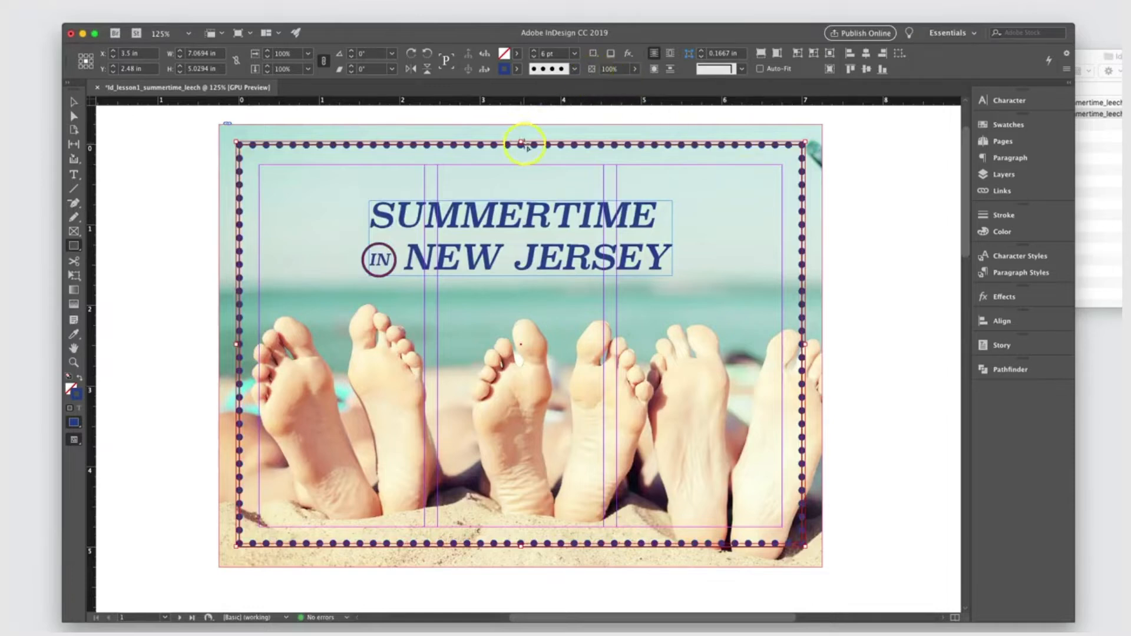
click(73, 102)
drag(804, 142, 801, 145)
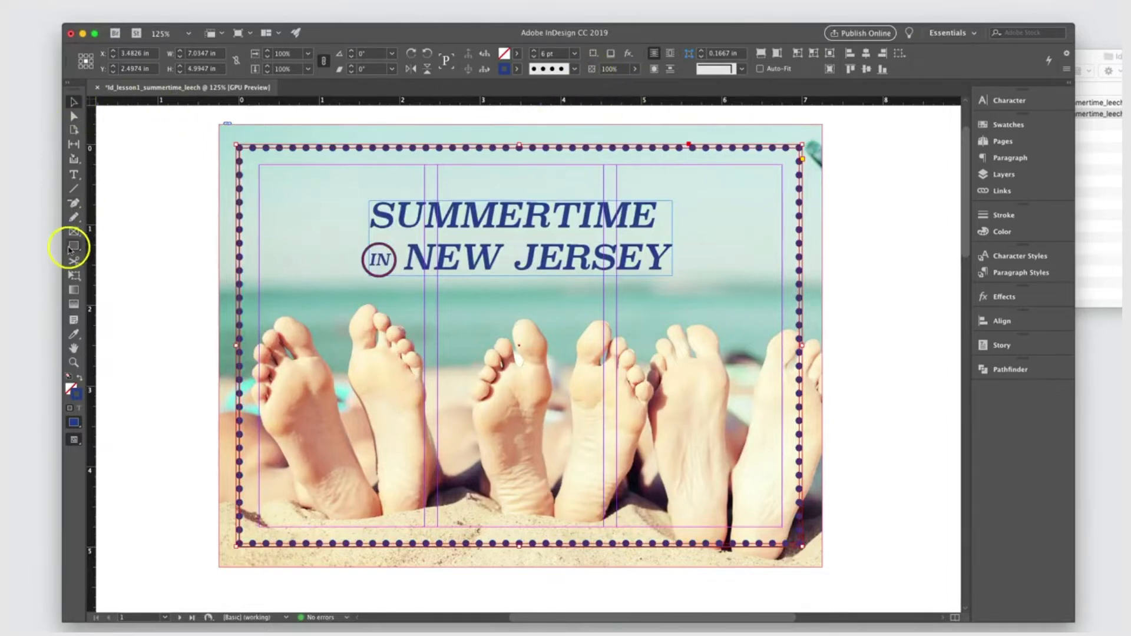
Draw a rectangle about 6.5 × 4.5 in along the margin guides and stroke it in yellow C=0 M=0 Y=100 K=0
click(75, 247)
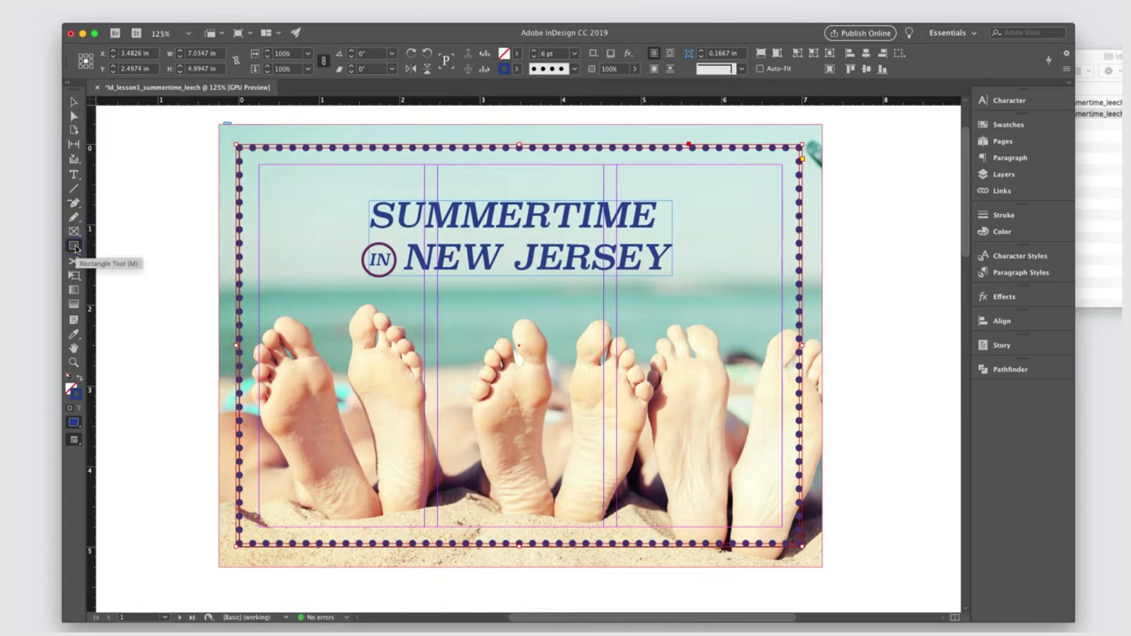
mouse_move(260, 166)
mouse_down()
mouse_move(639, 447)
mouse_move(781, 525)
mouse_up()
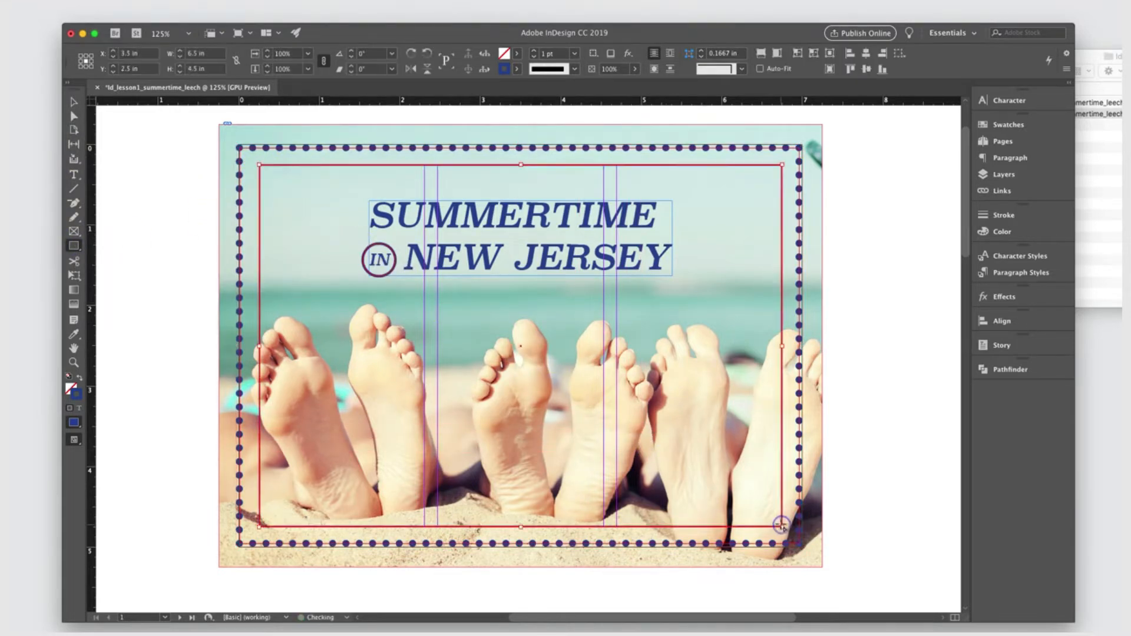
click(505, 70)
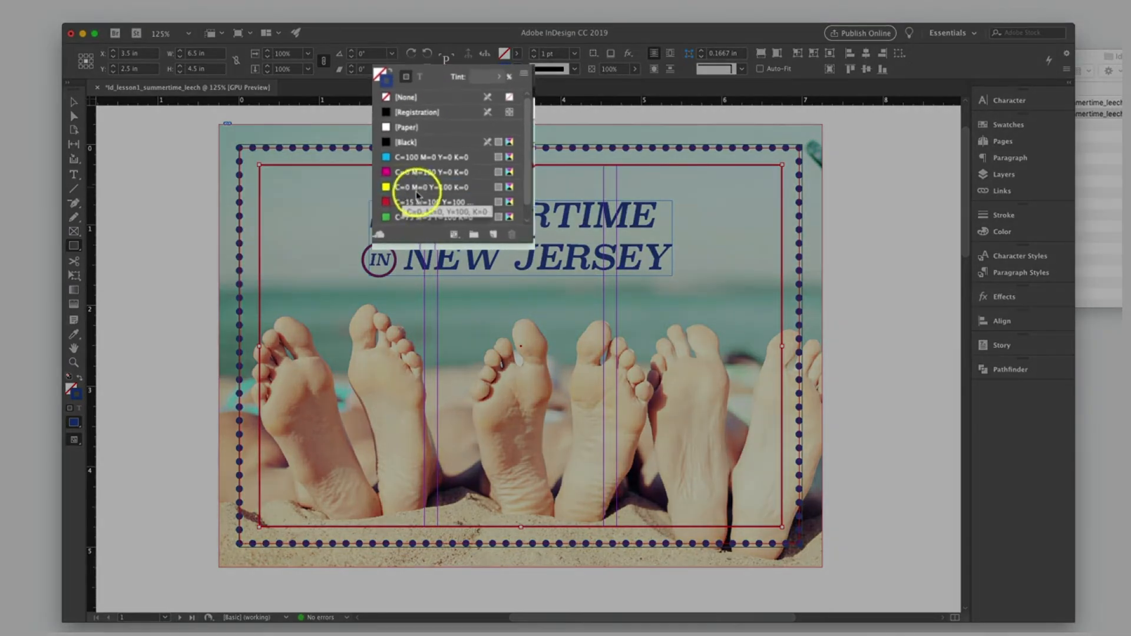
click(457, 191)
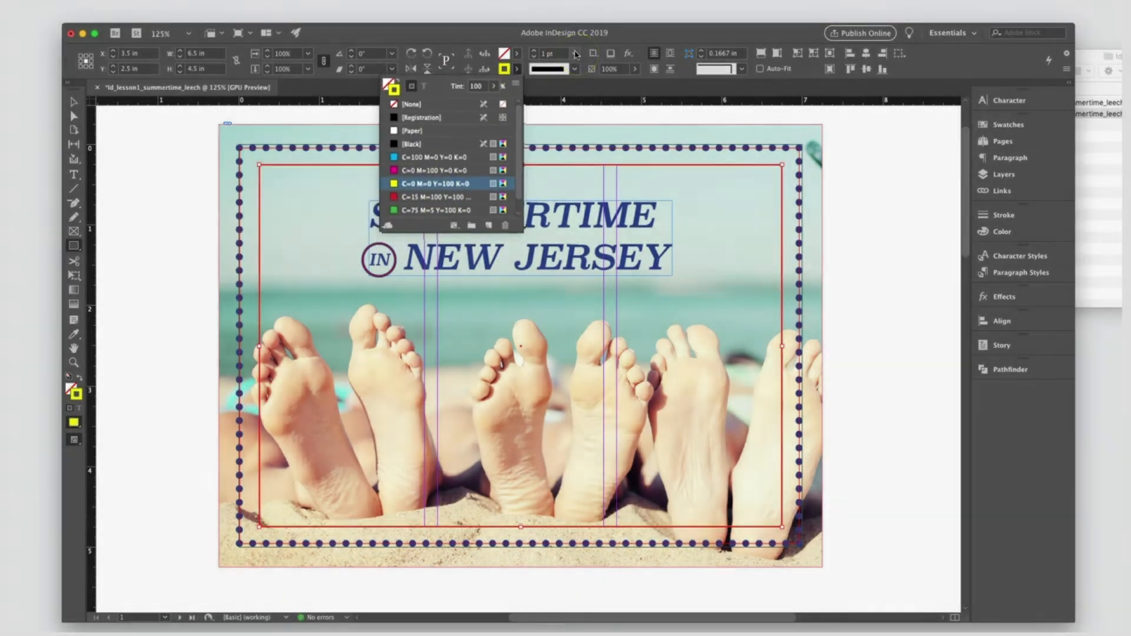
Set the yellow inner rectangle's stroke to 6 pt with the Thick - Thick style
click(575, 54)
click(569, 215)
click(1002, 231)
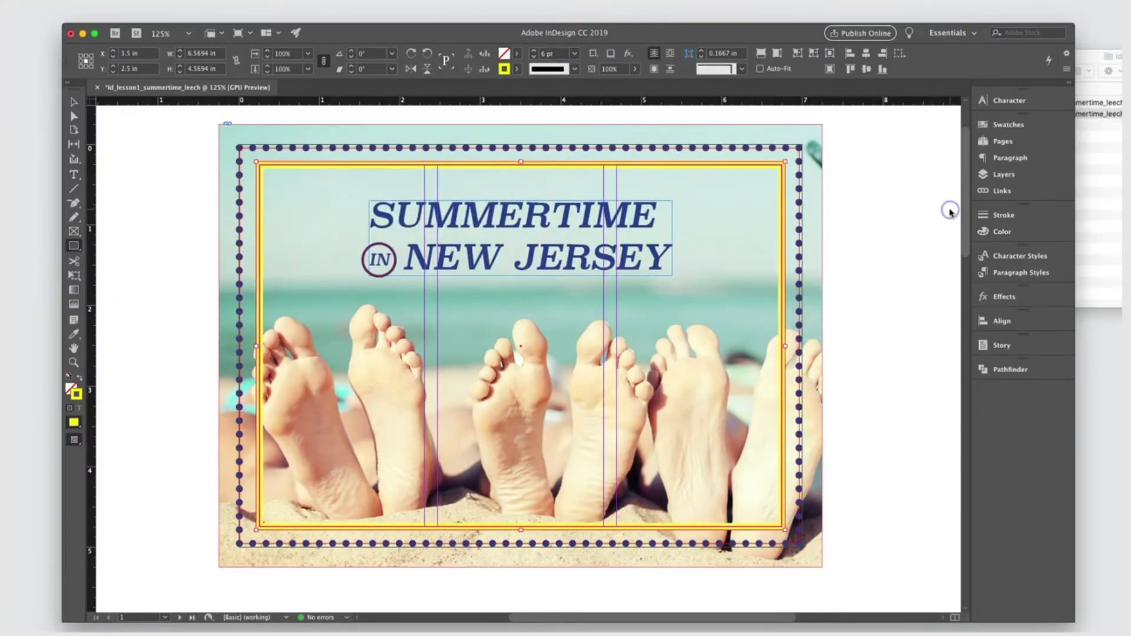
click(575, 69)
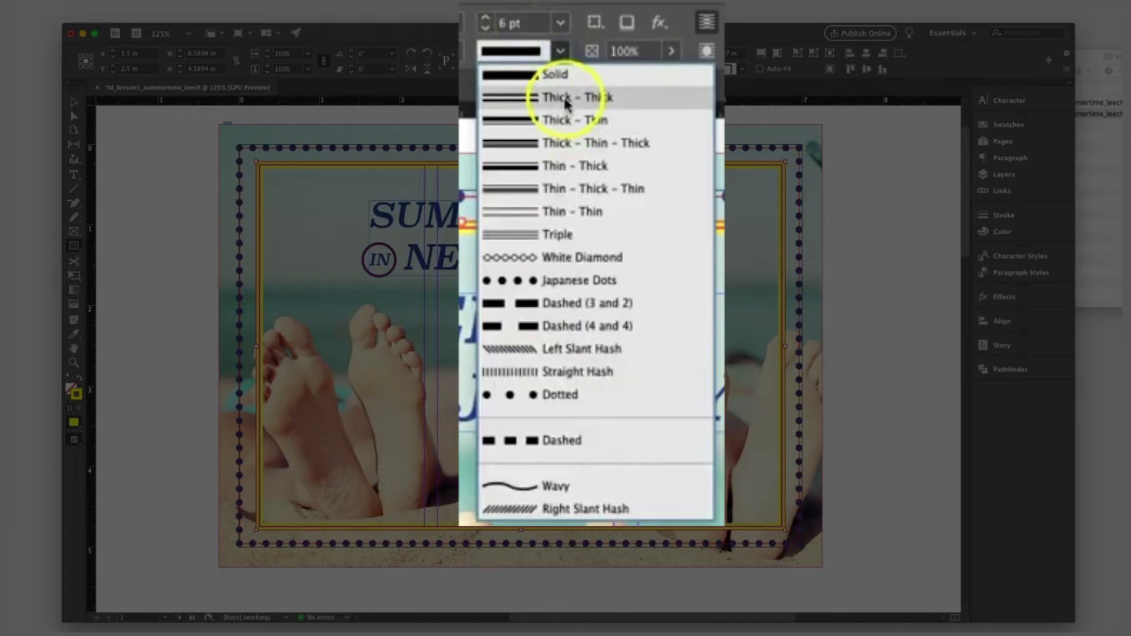
click(575, 99)
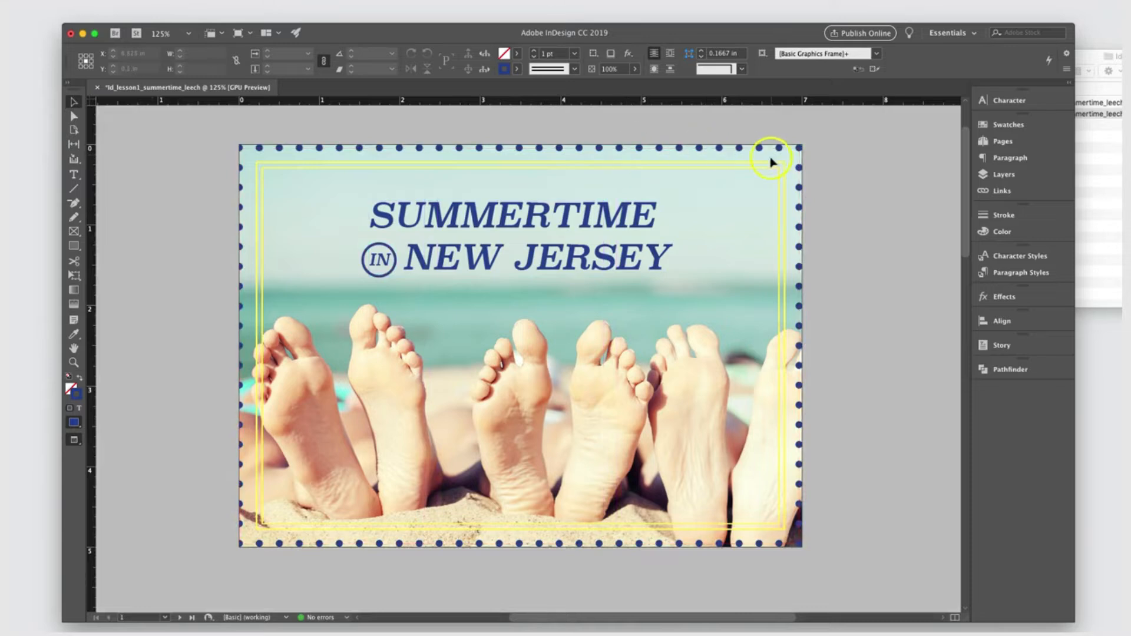
Pull the dotted frame's lower-left corner to the page corner, making the frame 7 × 5 in
click(801, 154)
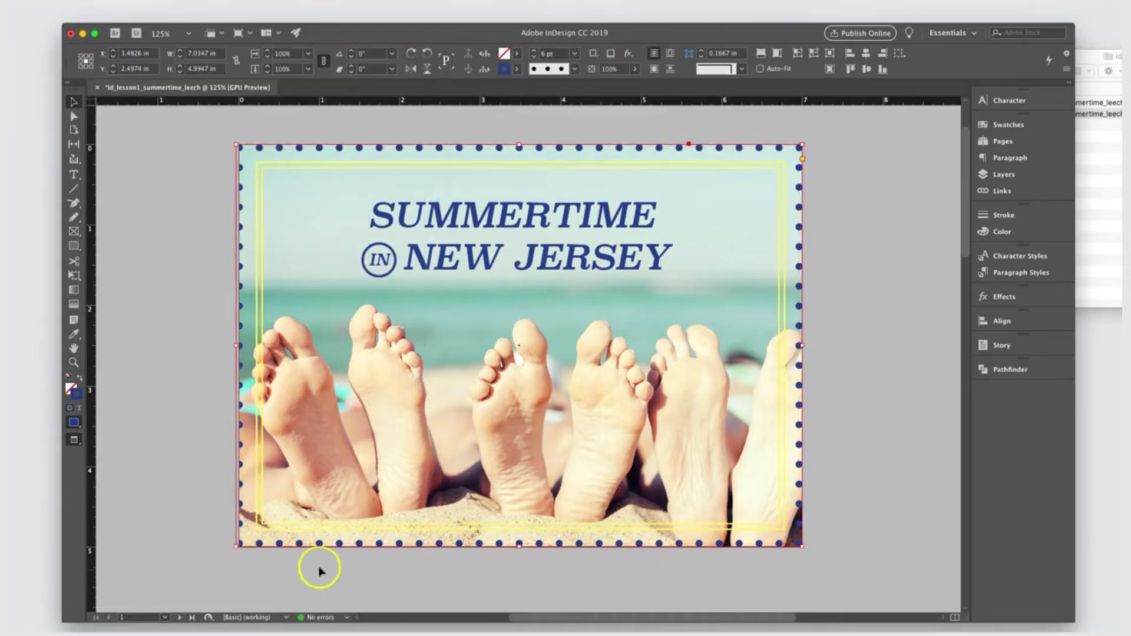
drag(235, 547, 240, 544)
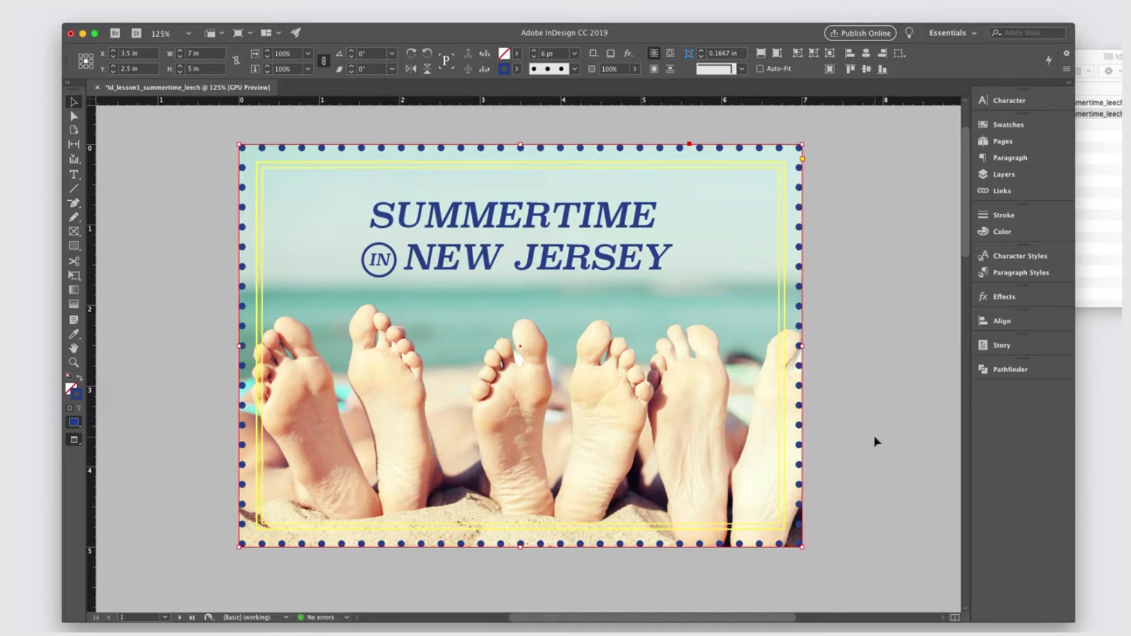
click(73, 175)
click(616, 246)
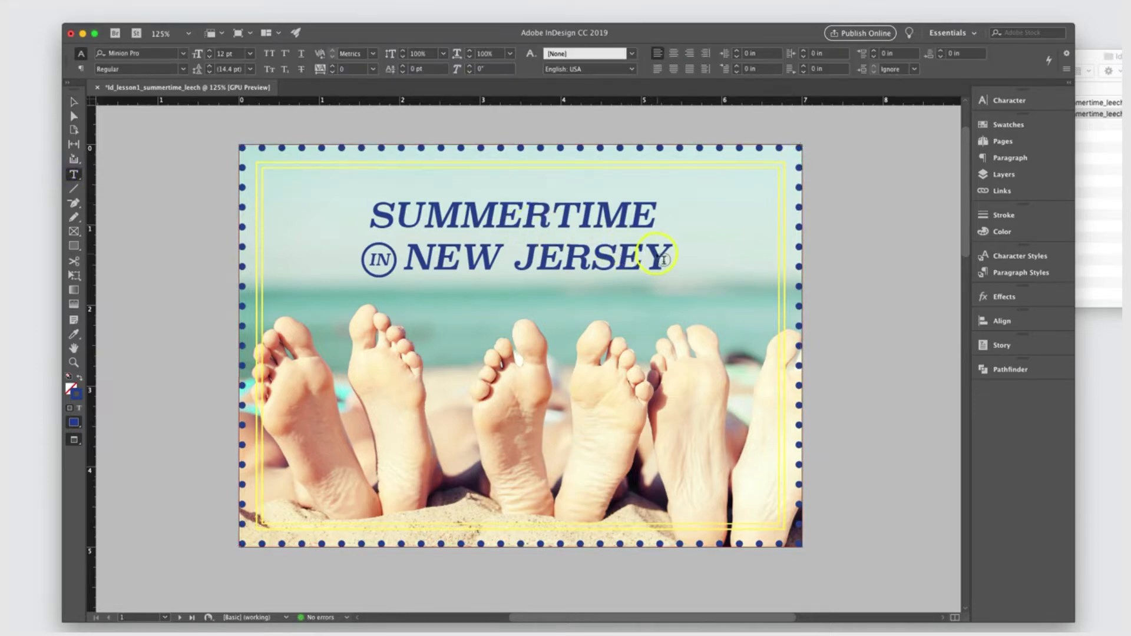
click(74, 103)
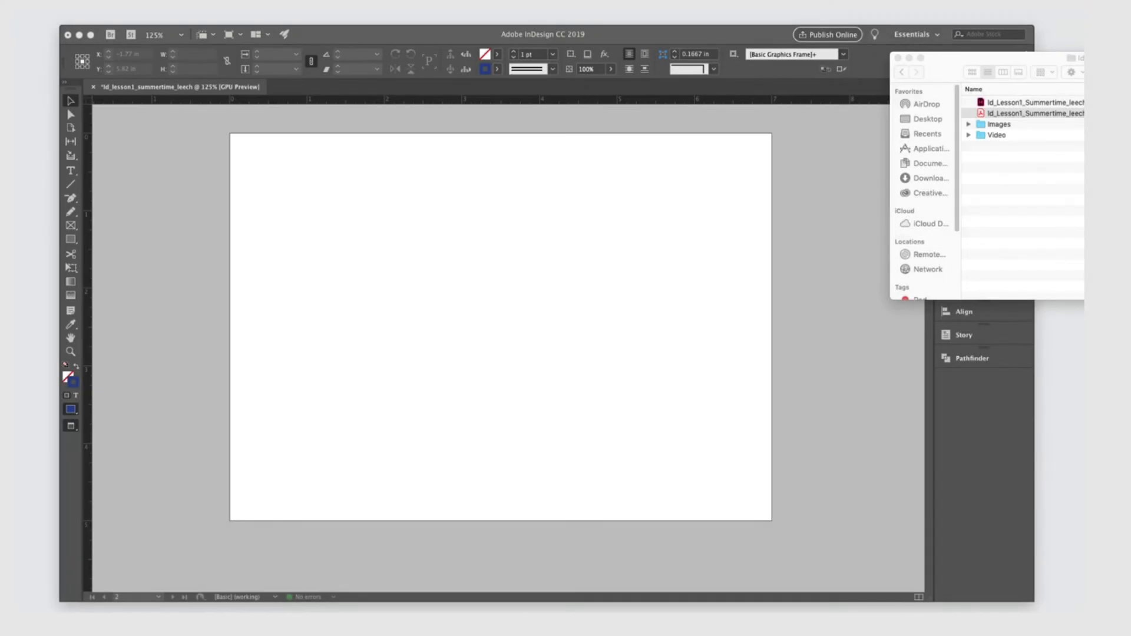
Draw an empty rectangular placeholder frame of 7.5 × 5.5 in on page 2, reaching the bleed guides on all sides
drag(12, 103, 372, 140)
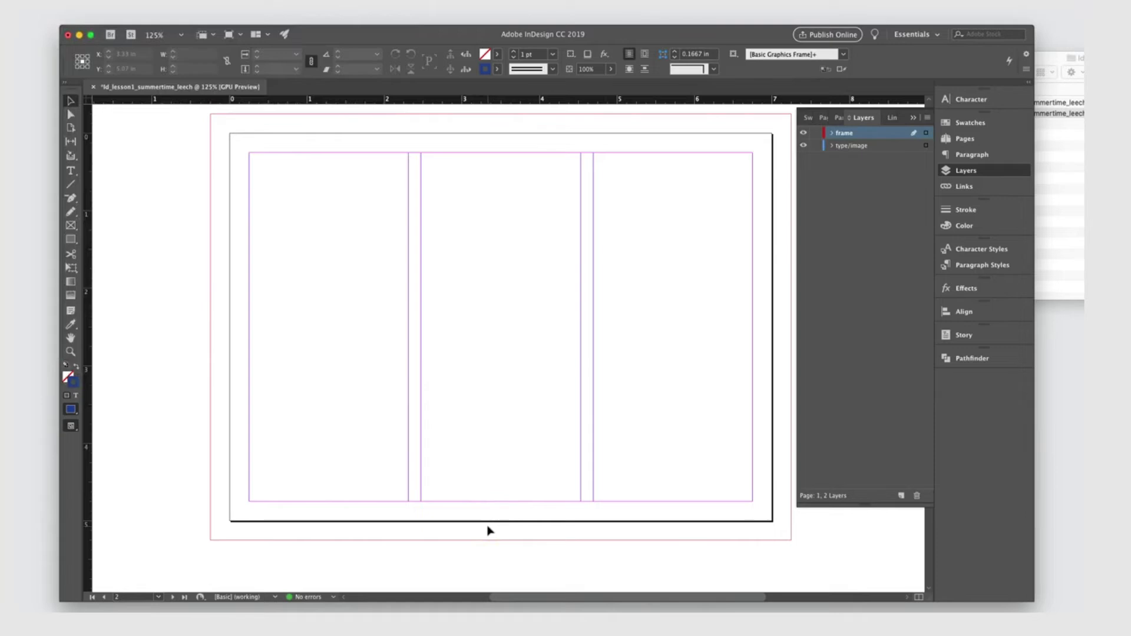
click(71, 226)
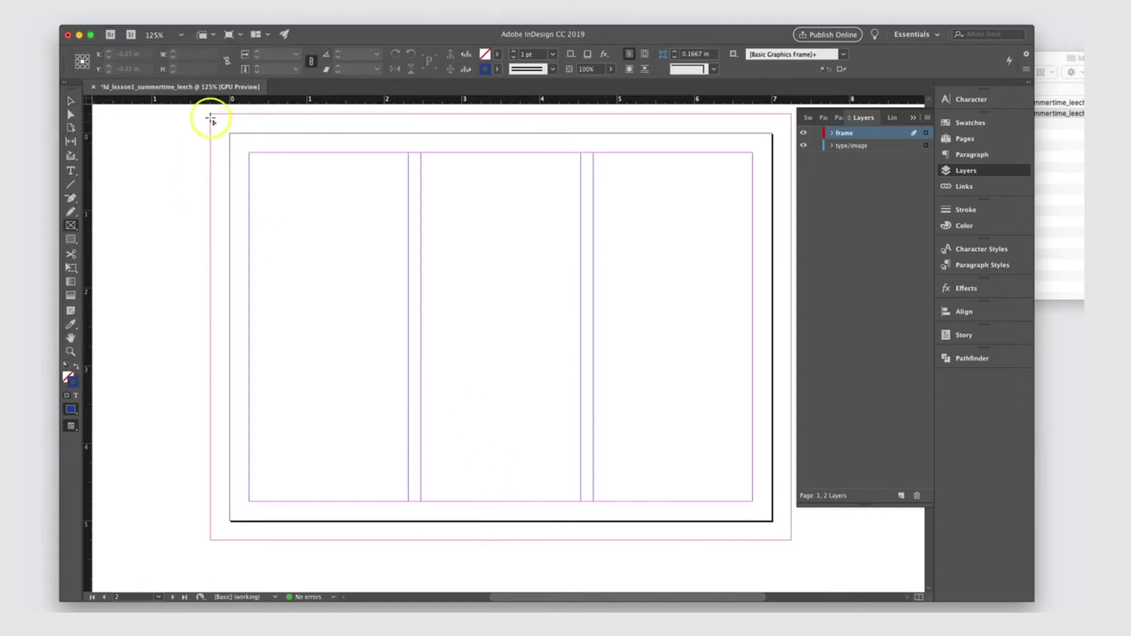
drag(210, 115, 789, 541)
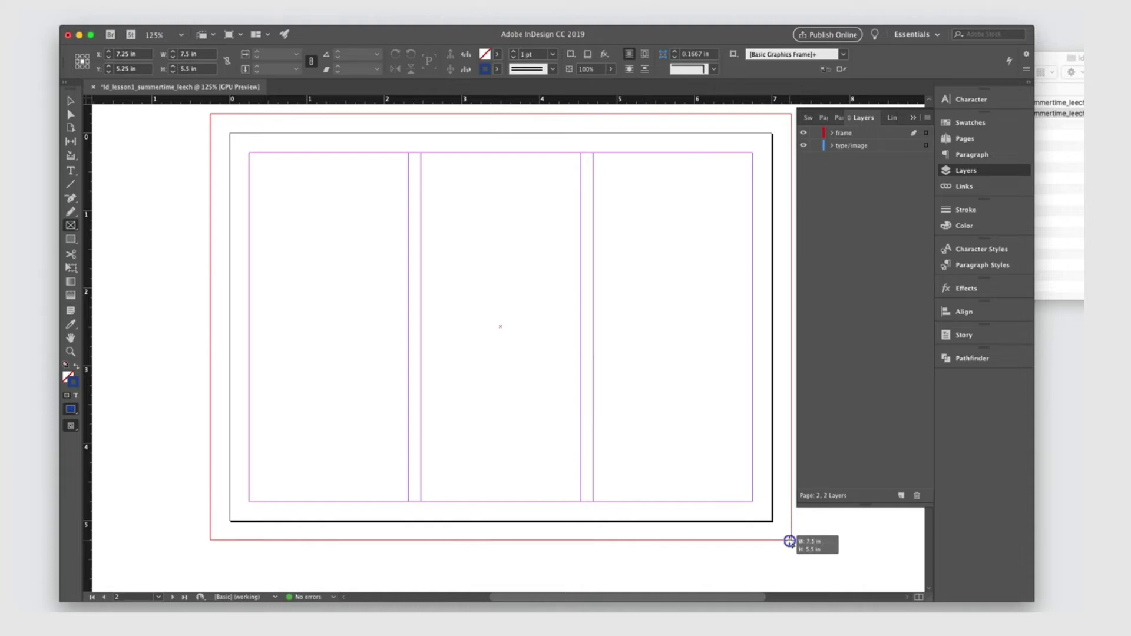
drag(790, 541, 791, 540)
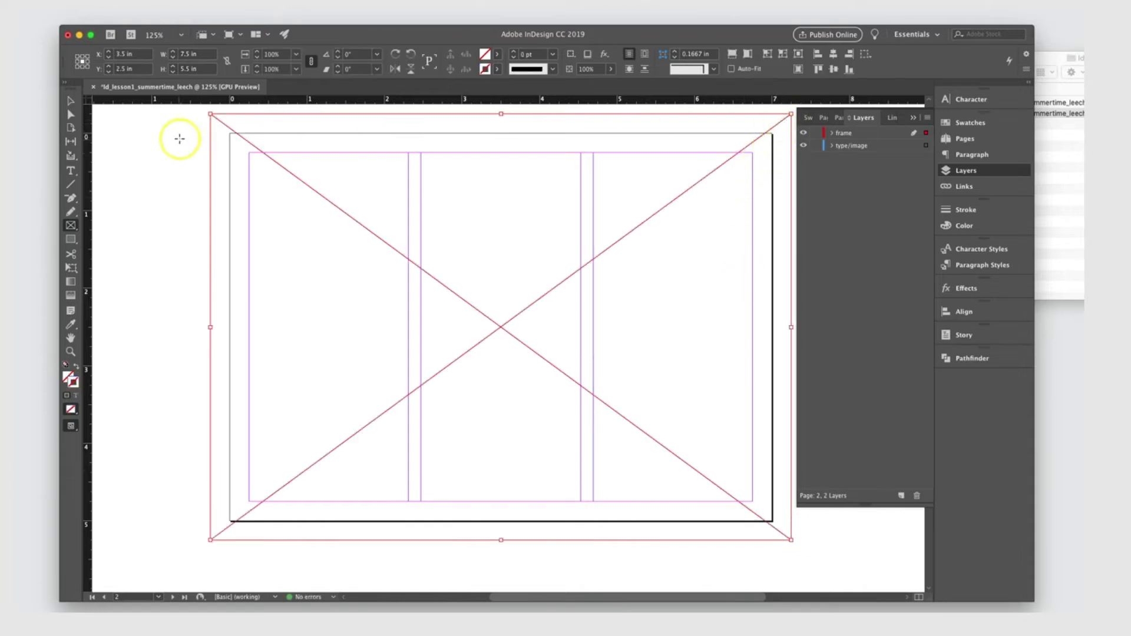
Add a vertical guide at the centre of page 2 and narrow the placeholder frame to 3.75 in so it ends on the guide
drag(89, 278, 501, 340)
click(70, 101)
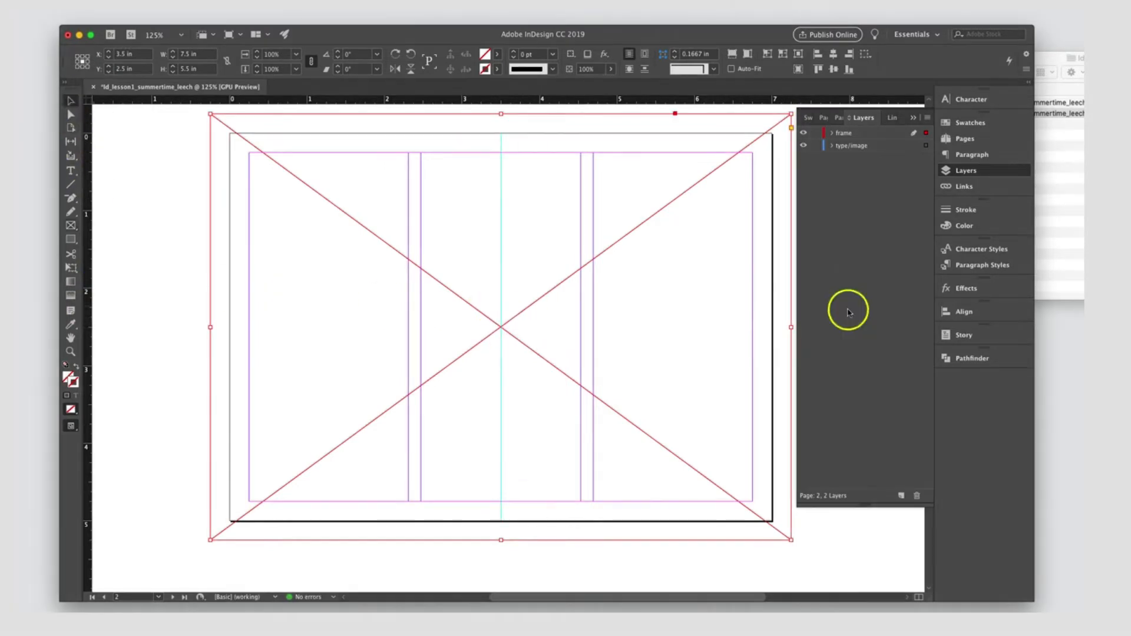
drag(791, 327, 501, 316)
Draw a second empty placeholder frame of 3.75 × 5.5 in from the page centre to the opposite bleed edge
click(76, 226)
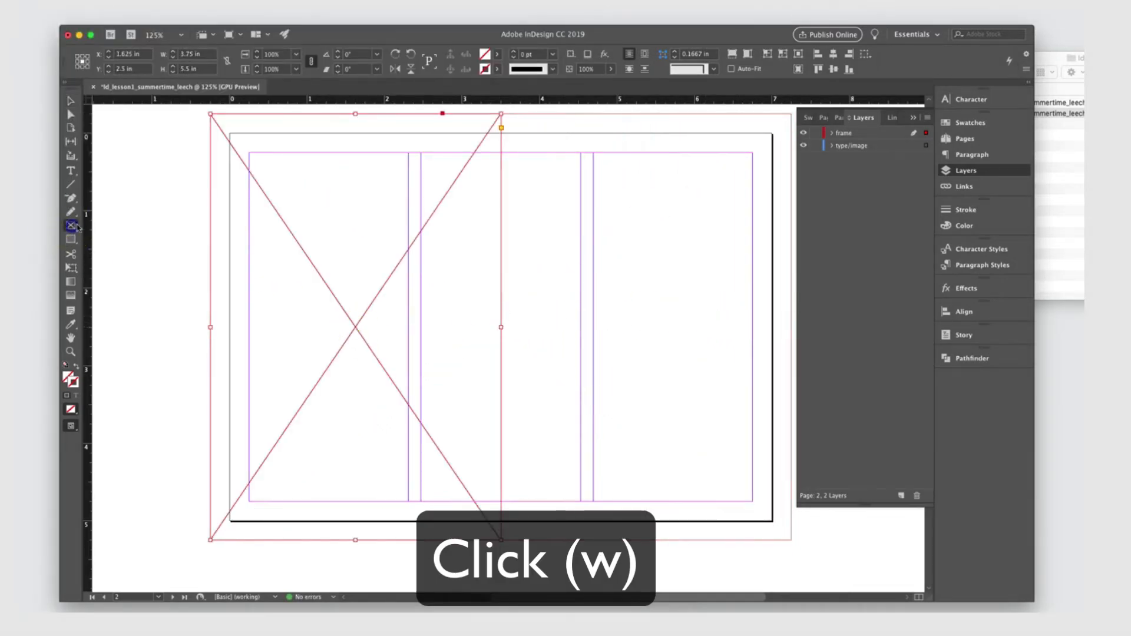
drag(500, 113, 792, 539)
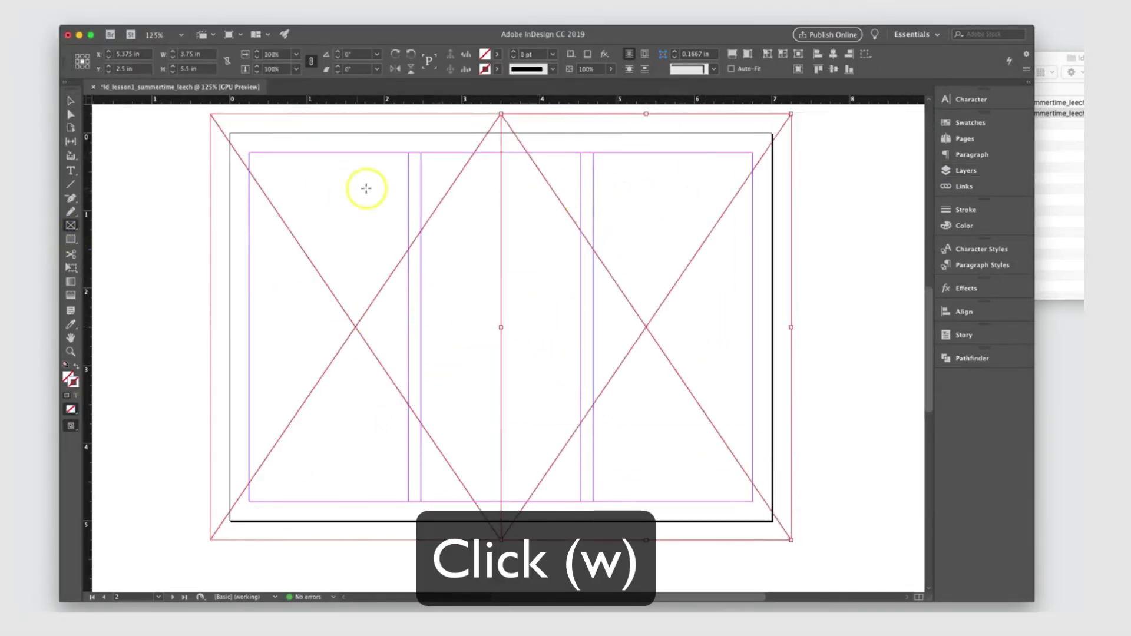
Place the poppy-field photo in the left-hand placeholder frame and the beach photo in the right-hand one
key(v)
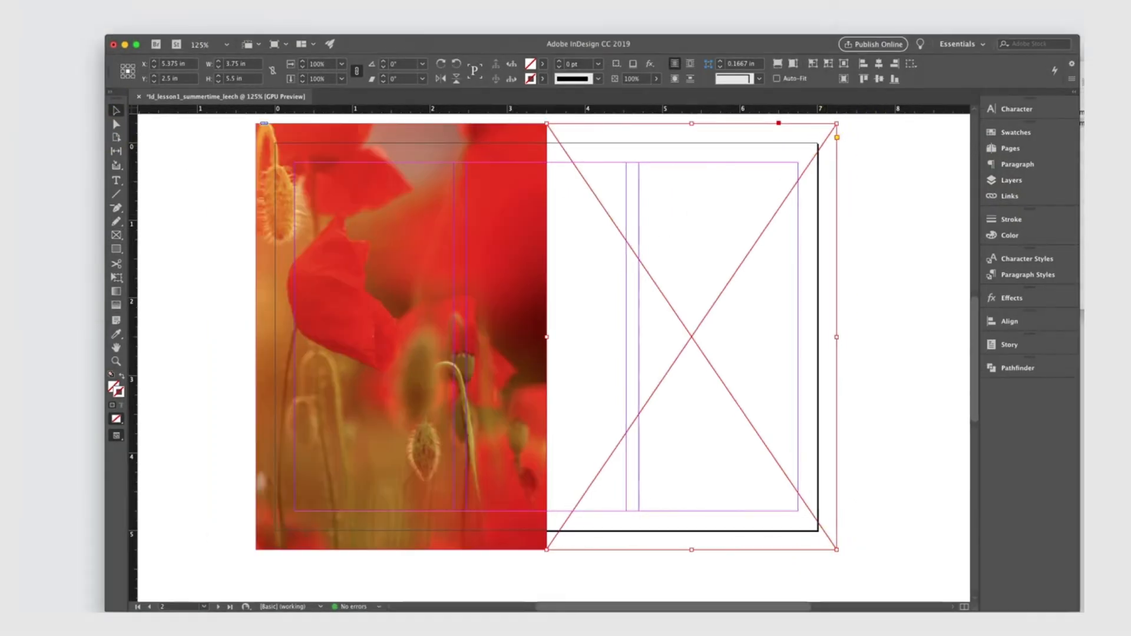
click(29, 1)
click(74, 98)
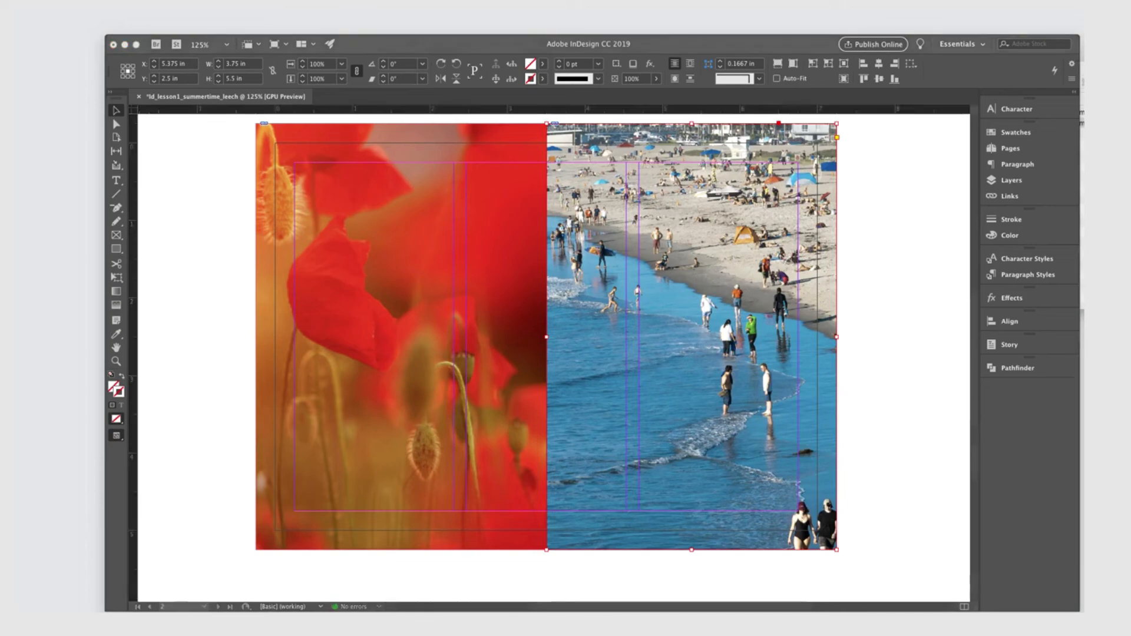
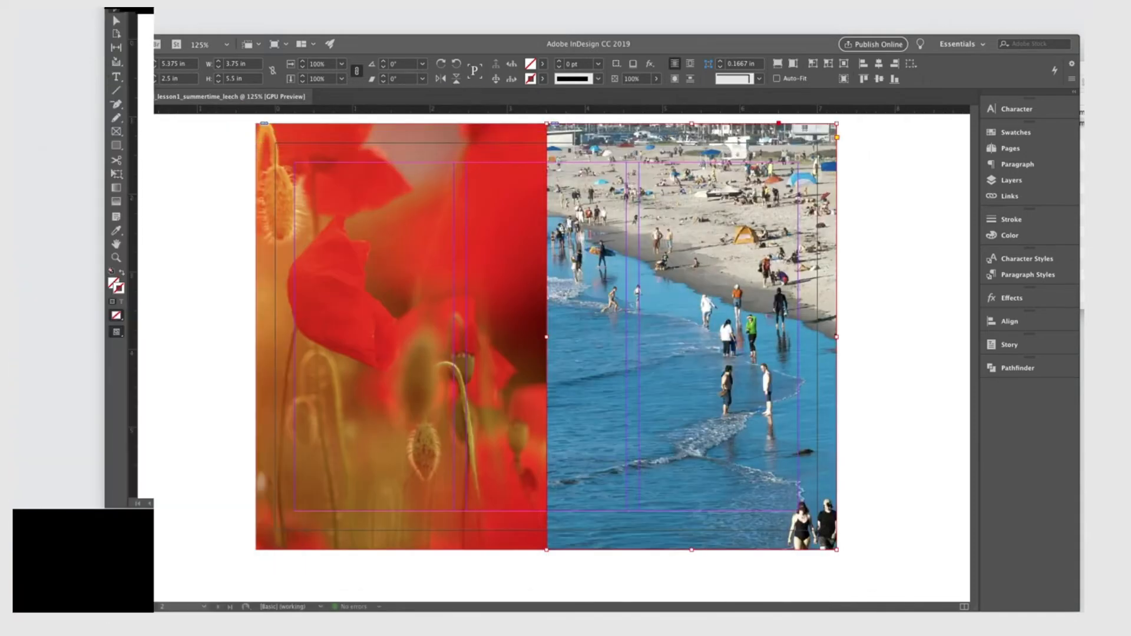
Select the poppy photo and shift it inside its frame to bring the sunlit area into view
click(114, 113)
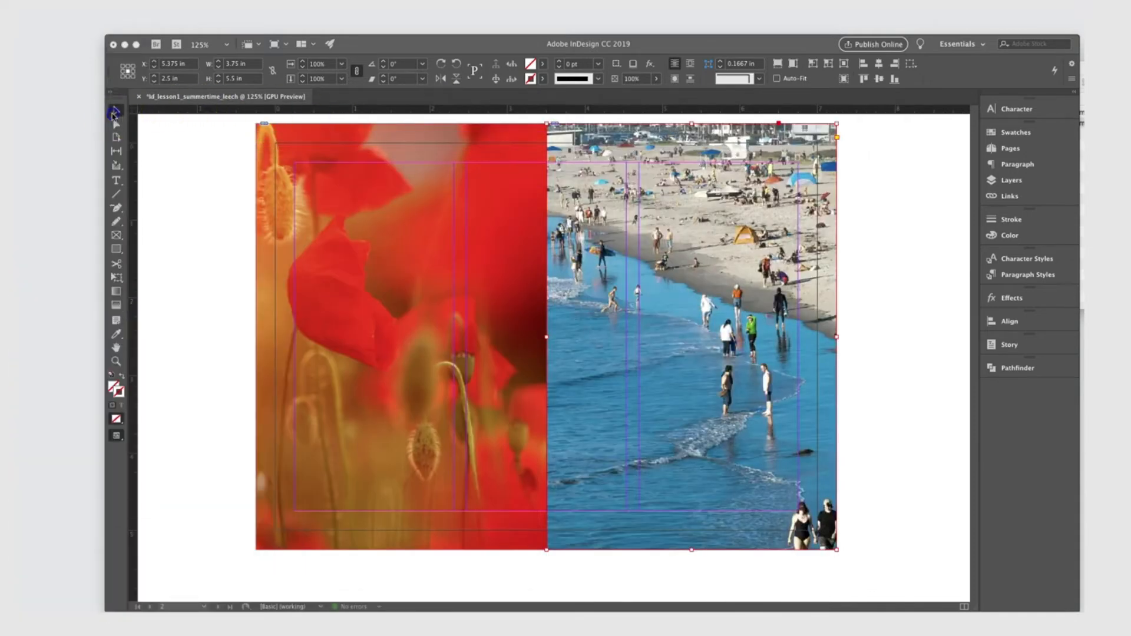
click(144, 139)
click(412, 295)
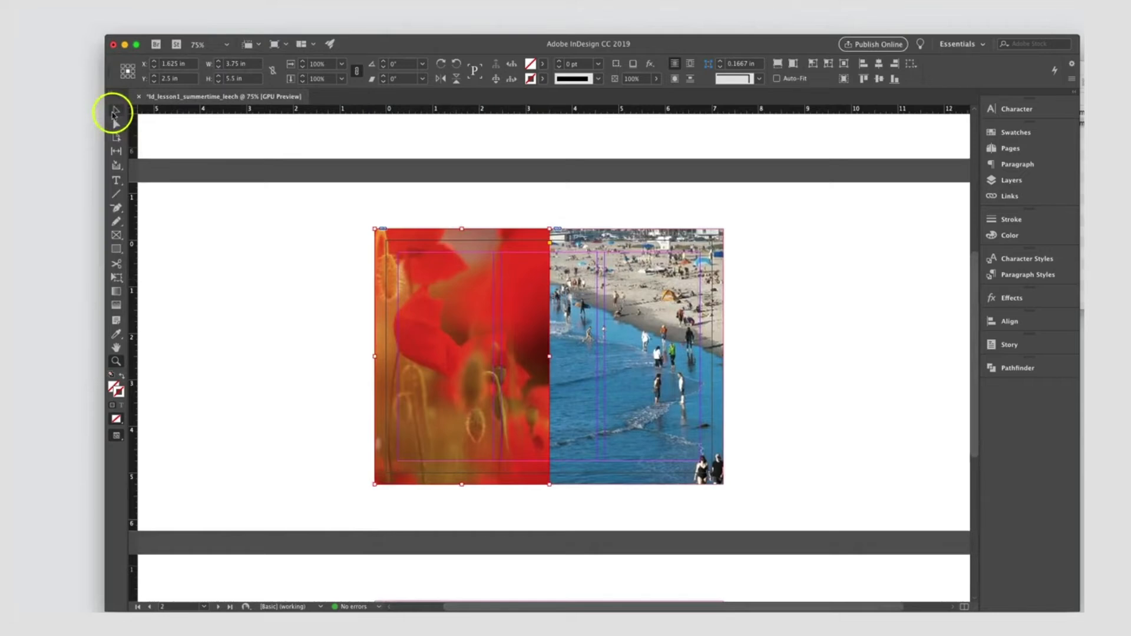
click(463, 356)
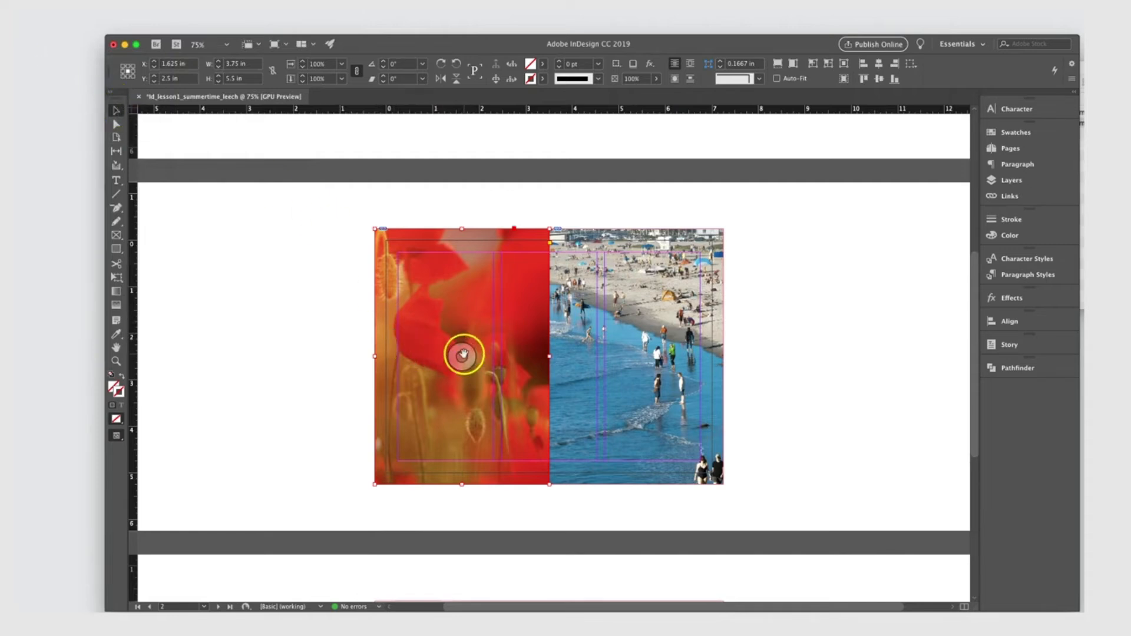
drag(463, 354, 475, 354)
drag(454, 389, 734, 436)
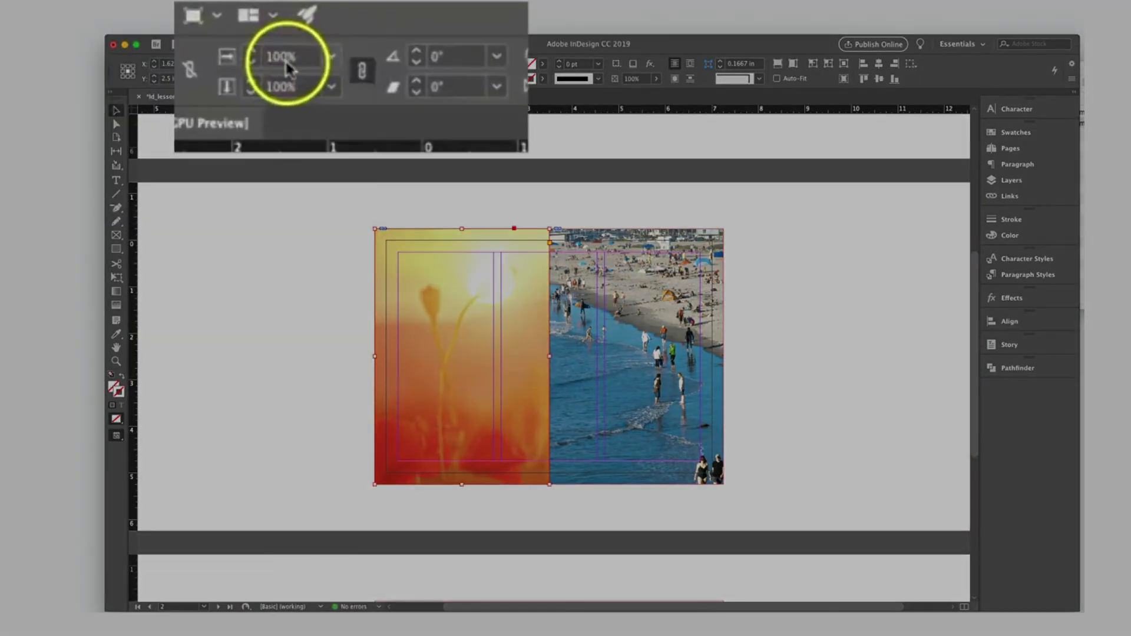
Scale the poppy frame and its photo to 50% in both width and height
click(320, 66)
click(226, 55)
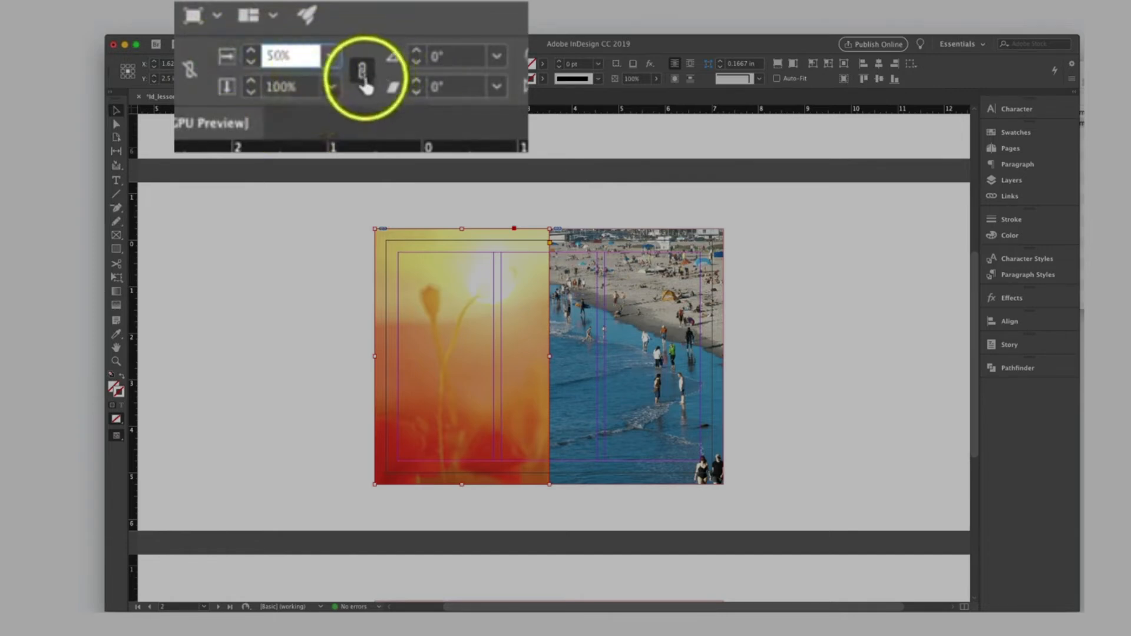
click(298, 88)
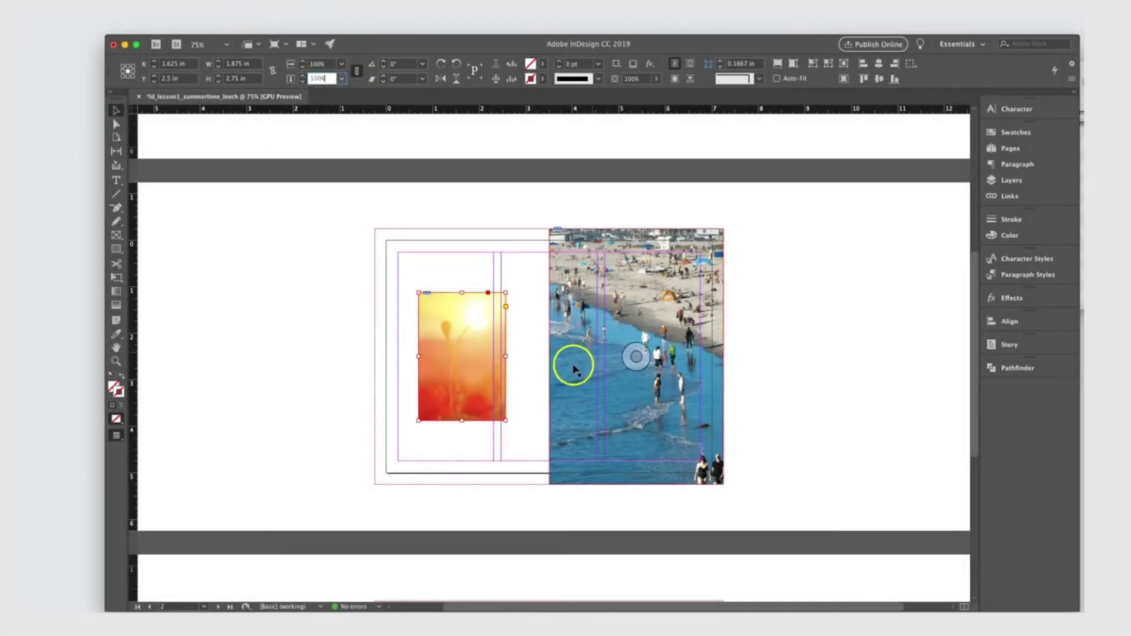
Move the reduced poppy frame to the upper-left bleed corner and enlarge the frame to 3.75 × 5.5 in
click(405, 311)
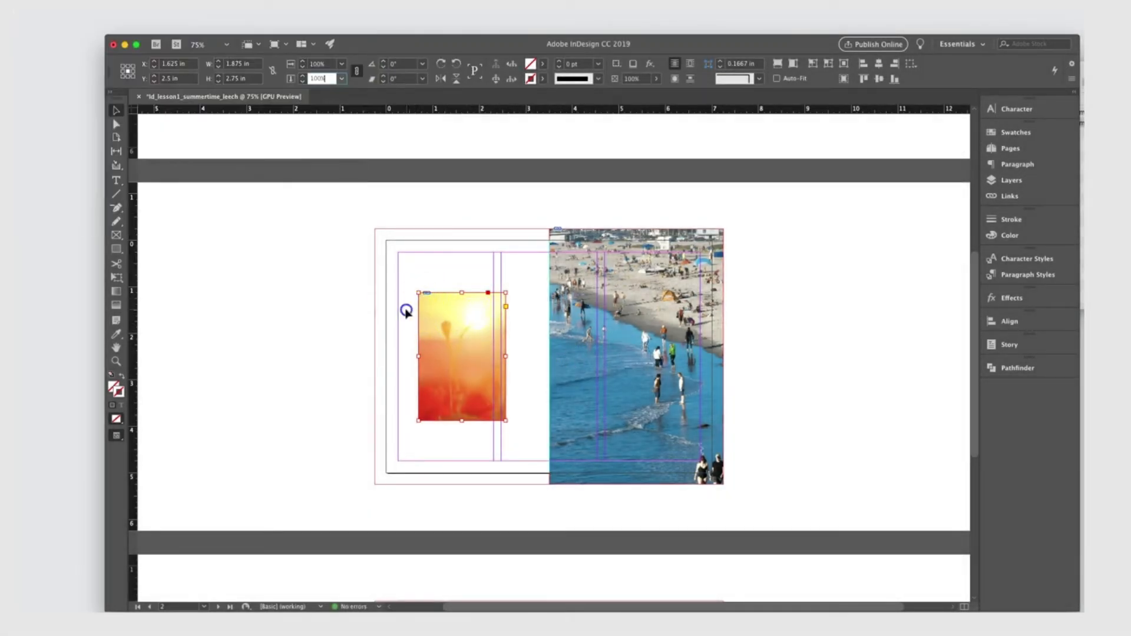
click(447, 319)
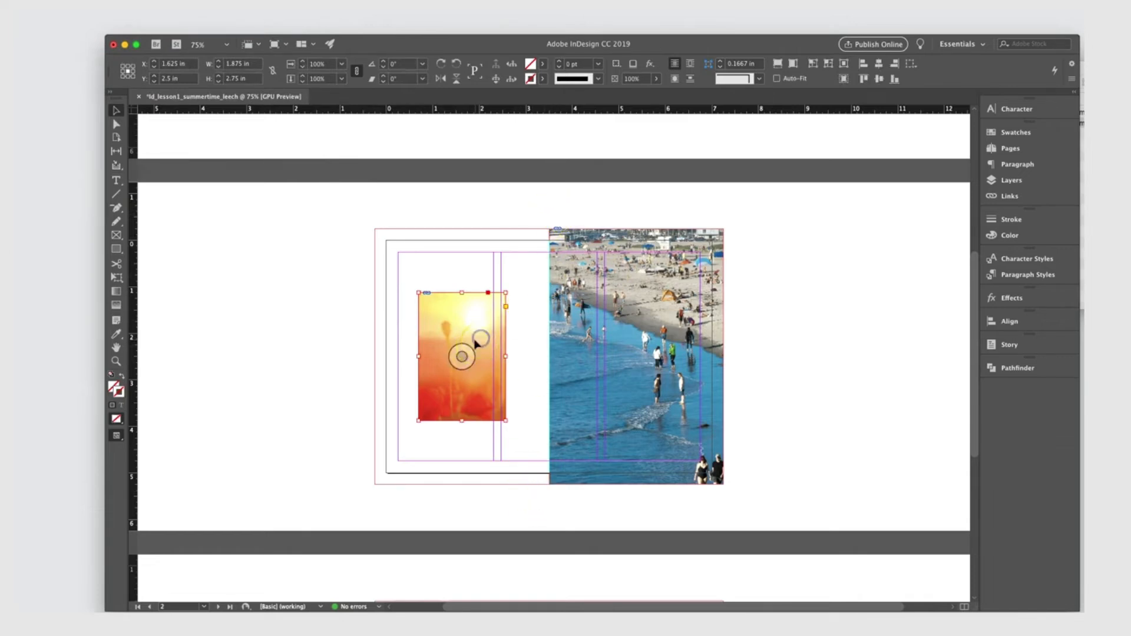
drag(473, 341, 437, 280)
drag(461, 357, 550, 487)
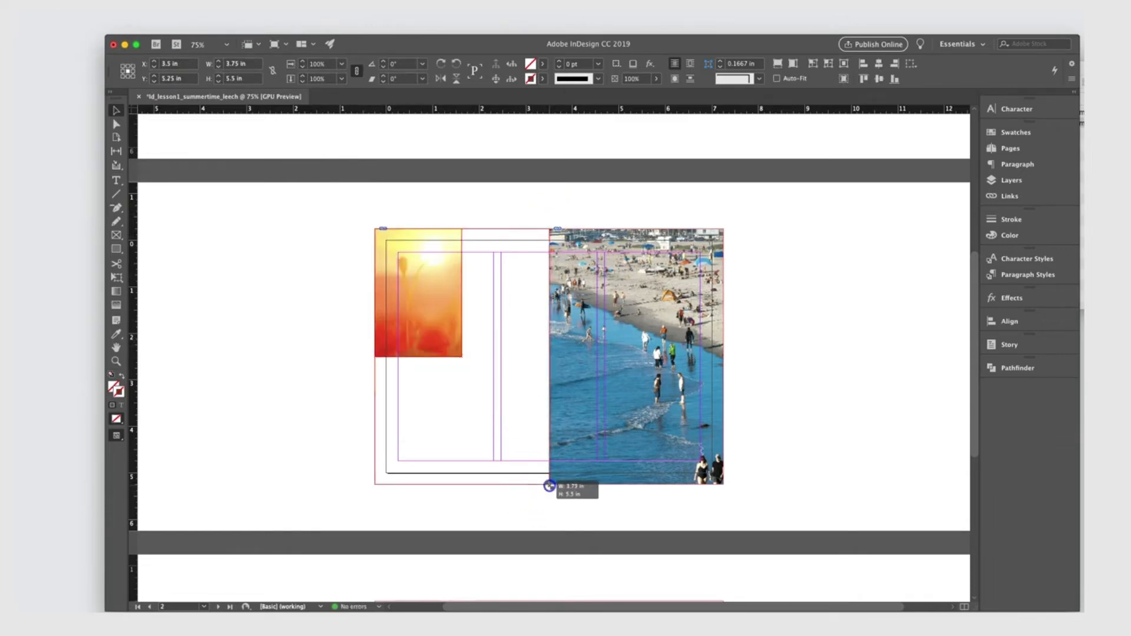
Move the poppy photo down inside its frame so it fills the frame to the lower bleed edge
click(462, 383)
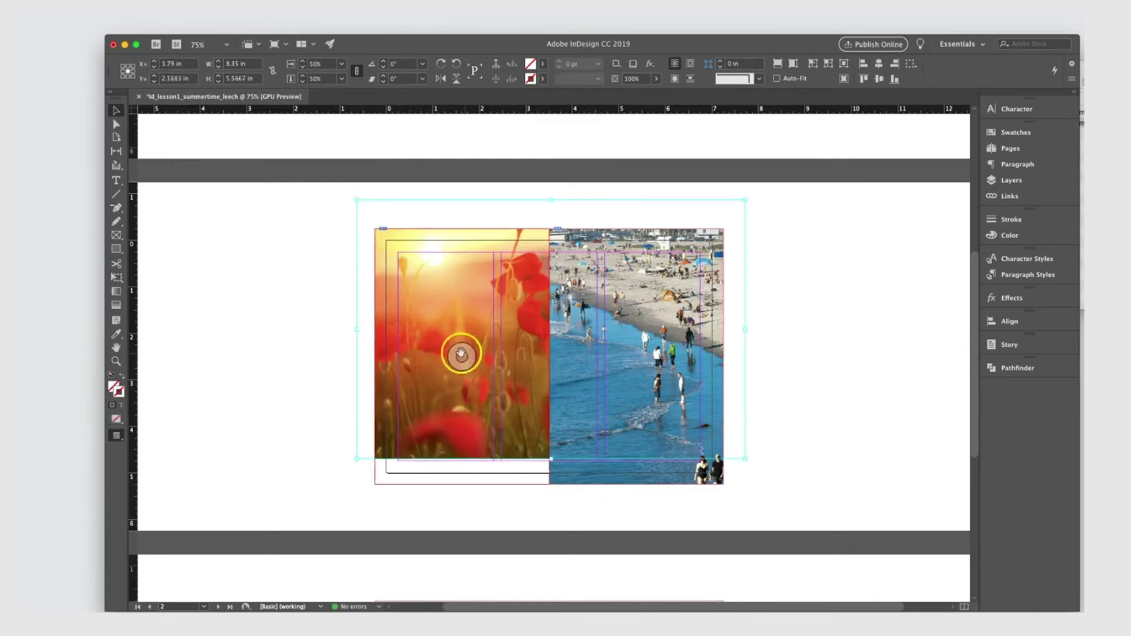
click(278, 302)
click(117, 123)
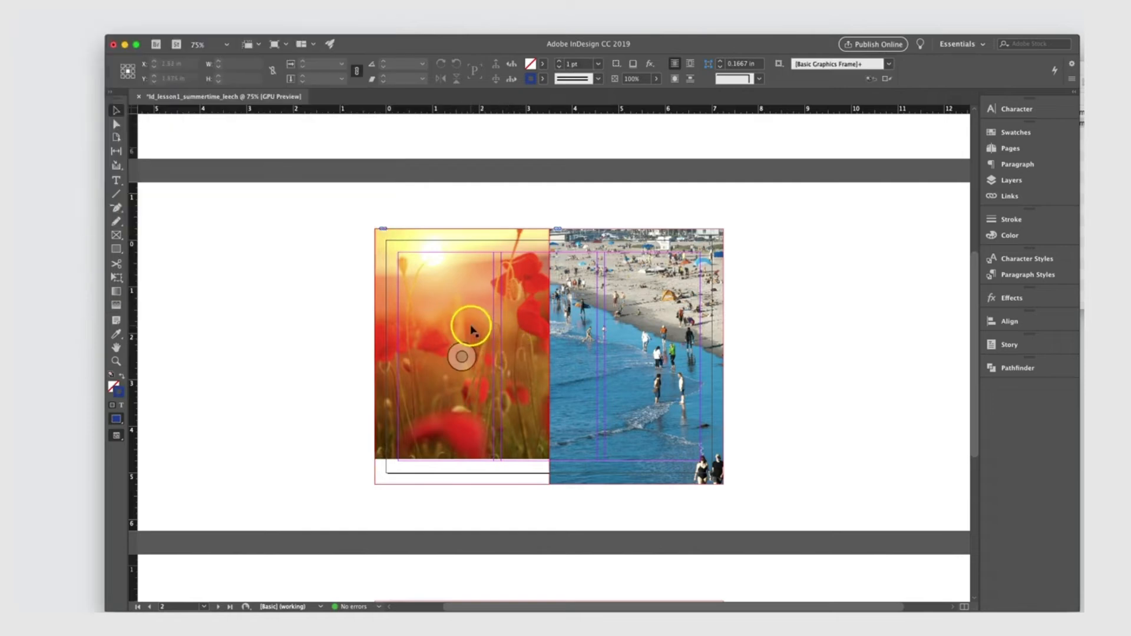
drag(462, 355, 466, 381)
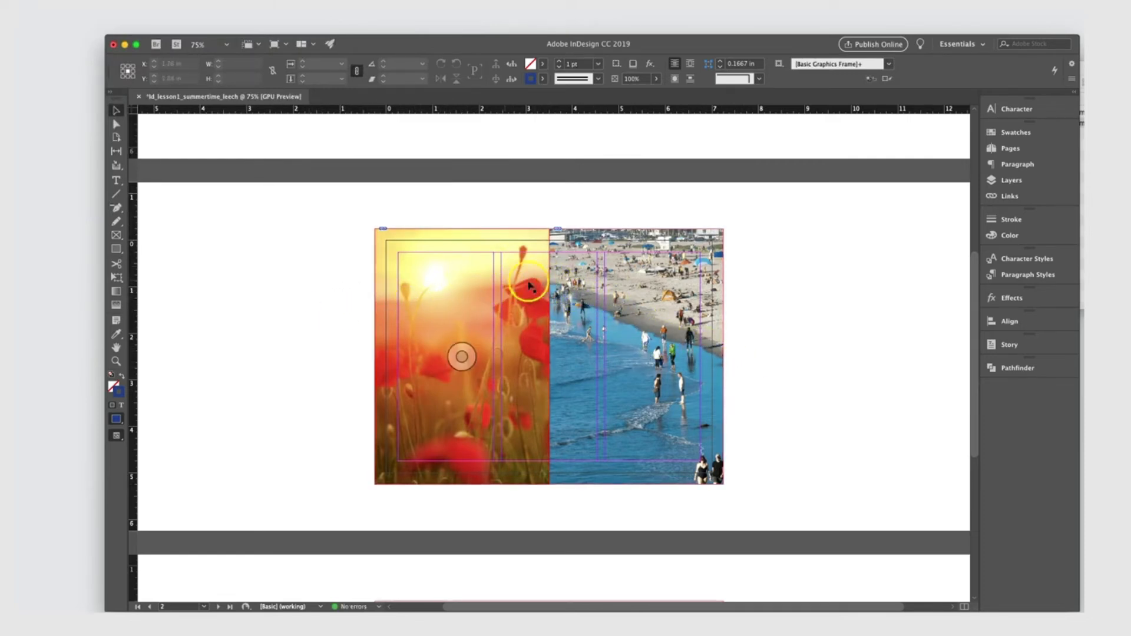
Shift the beach photo inside its frame to show the sky, the coastline and the surf
click(639, 356)
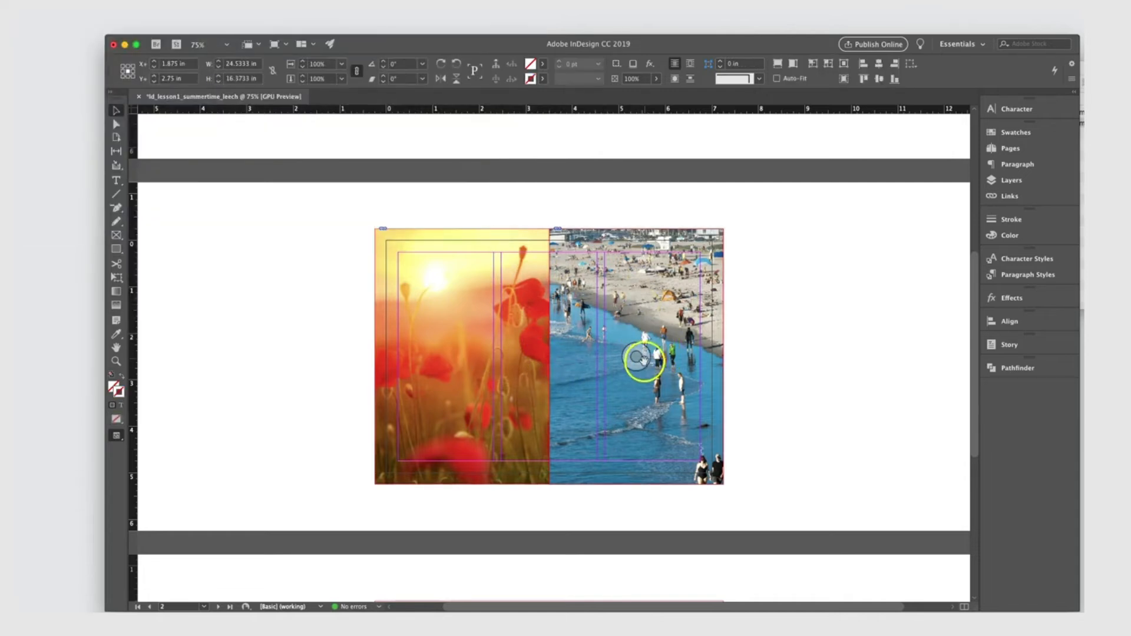
drag(639, 356, 656, 333)
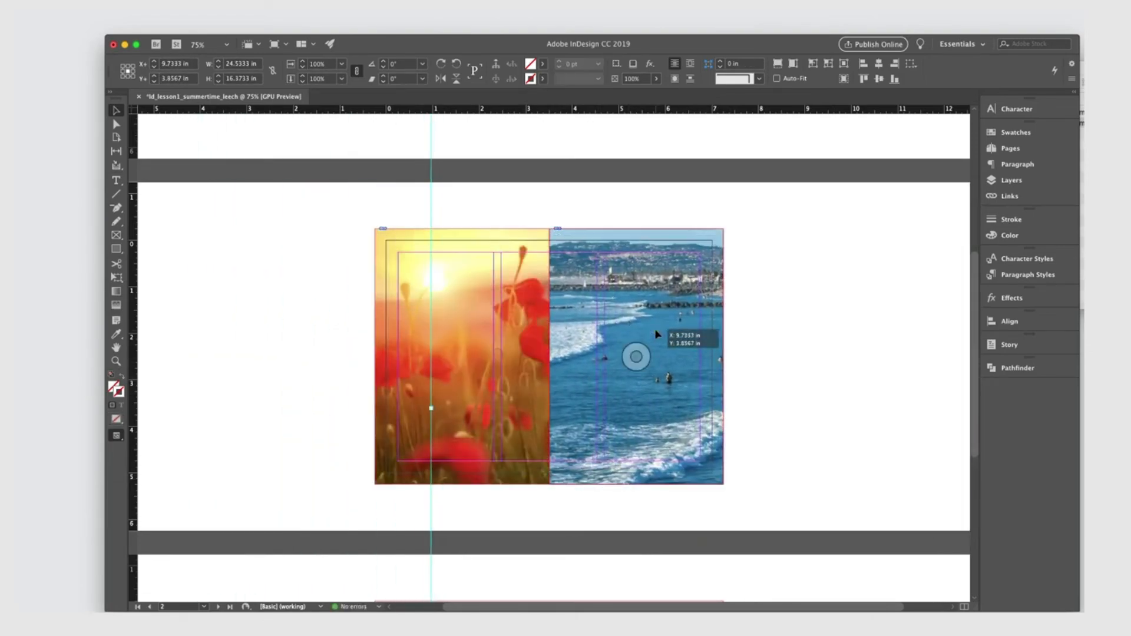
click(624, 359)
drag(458, 360, 460, 366)
click(241, 363)
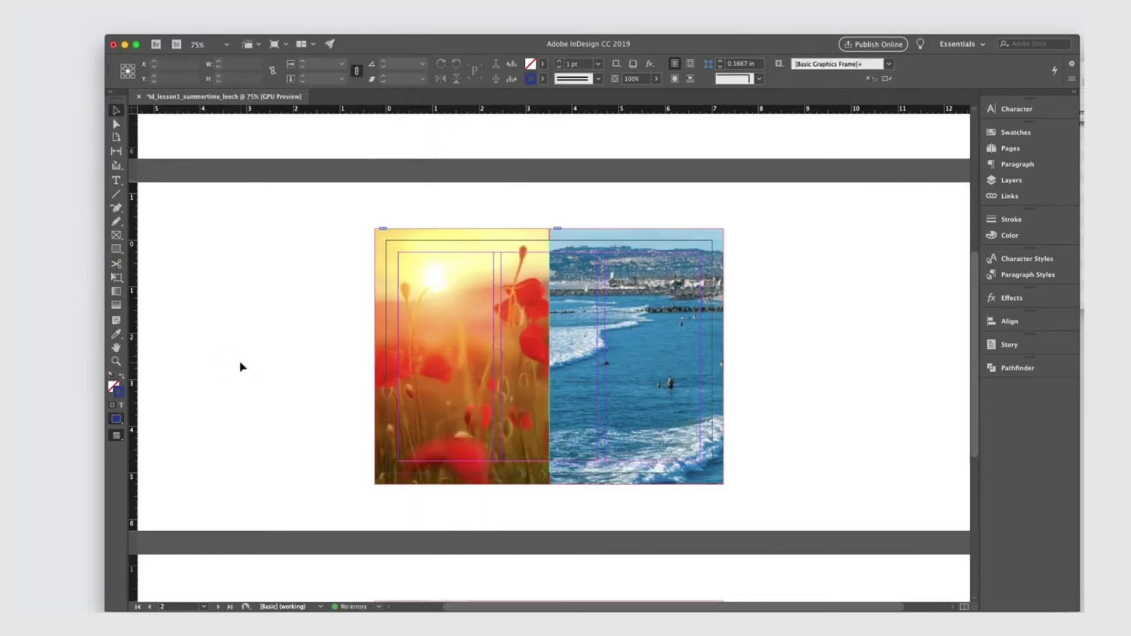
Try moving the poppy frame's inner edge away from the page centre line and back against the beach frame
mouse_move(548, 456)
mouse_down()
mouse_move(532, 458)
mouse_move(549, 457)
mouse_up()
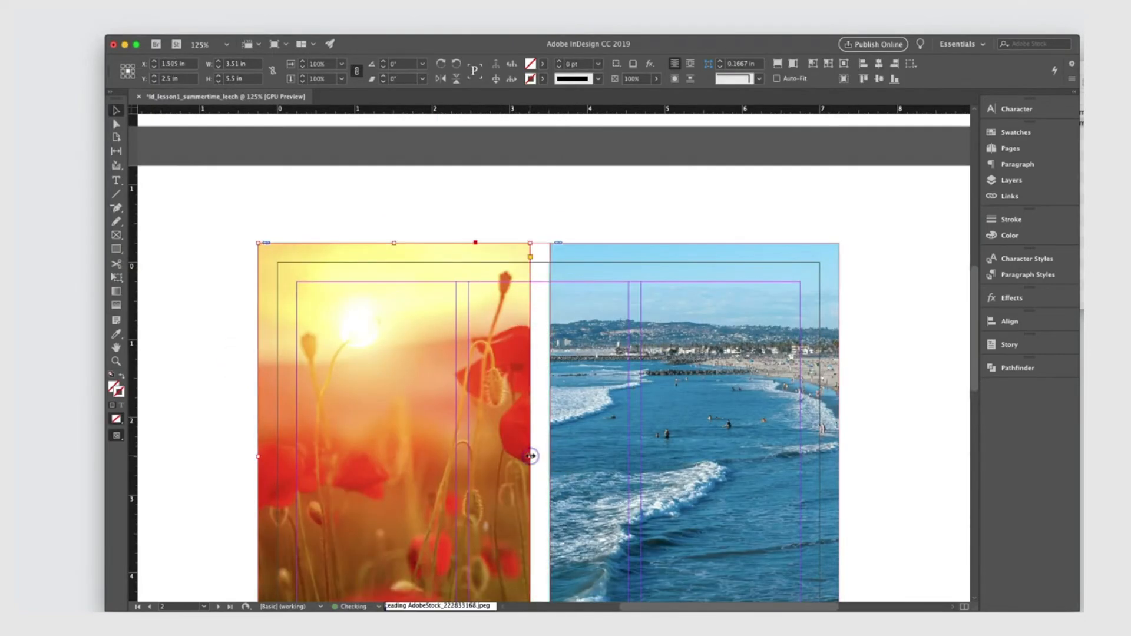
click(595, 457)
click(850, 247)
scroll(850, 462, down, 5)
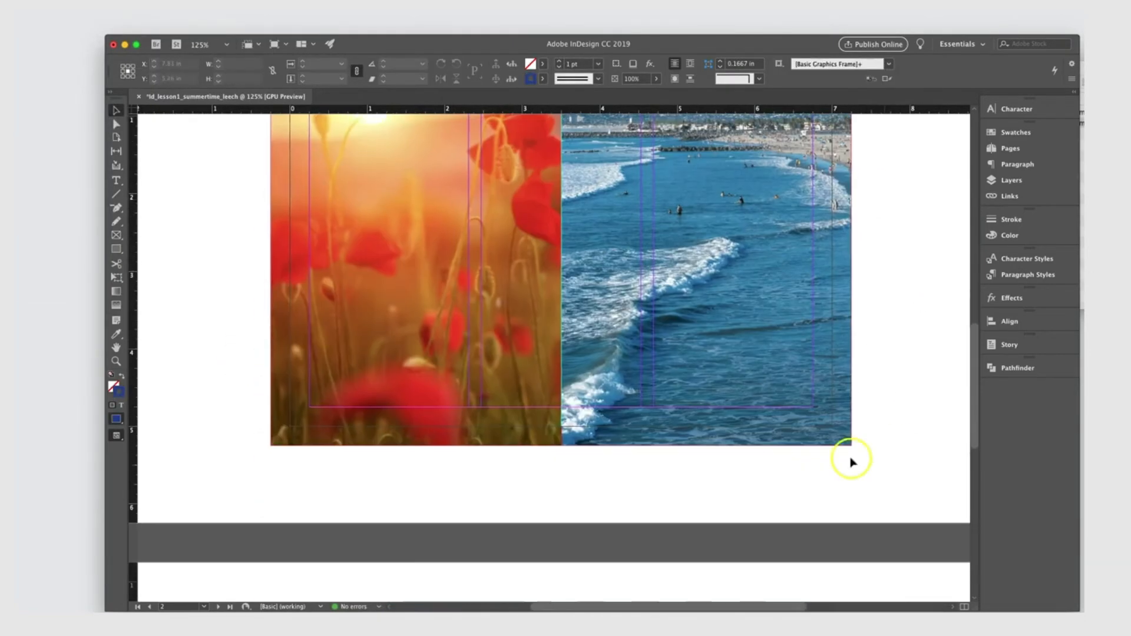
scroll(848, 495, up, 4)
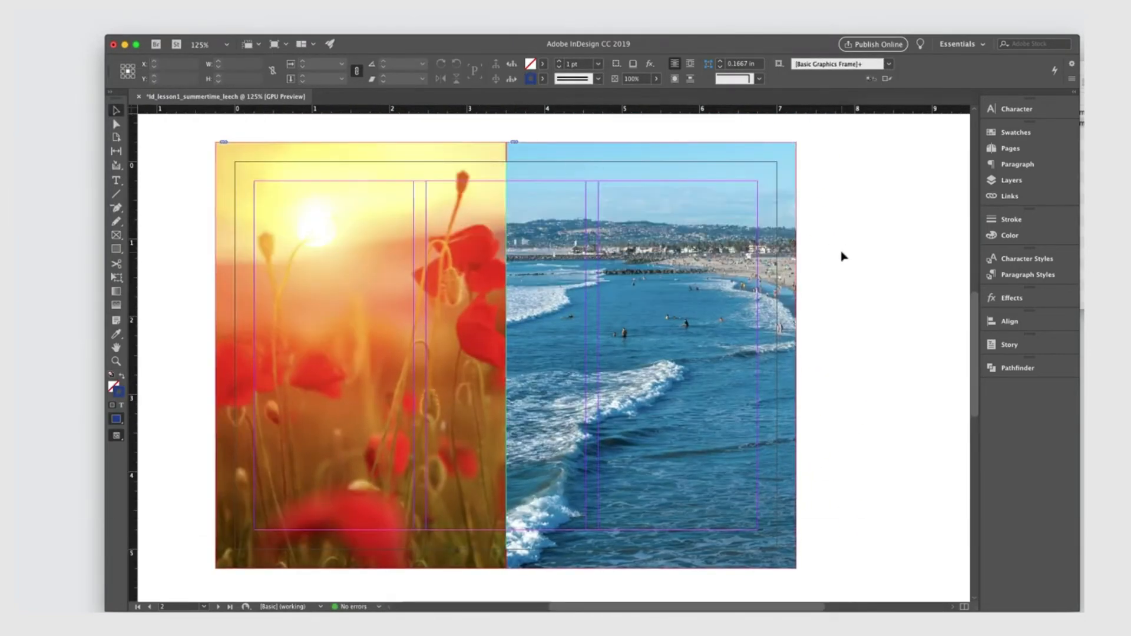
click(183, 180)
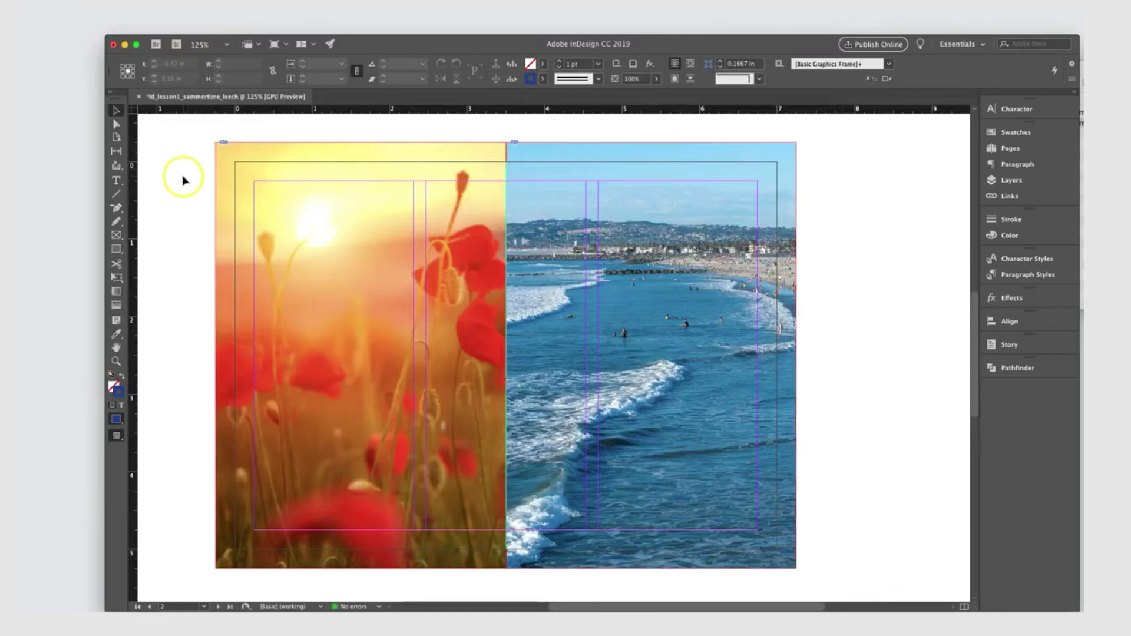
Draw a thin rectangle 0.06 in high across both photos near the top margin and set its width to 7.5 in
click(118, 255)
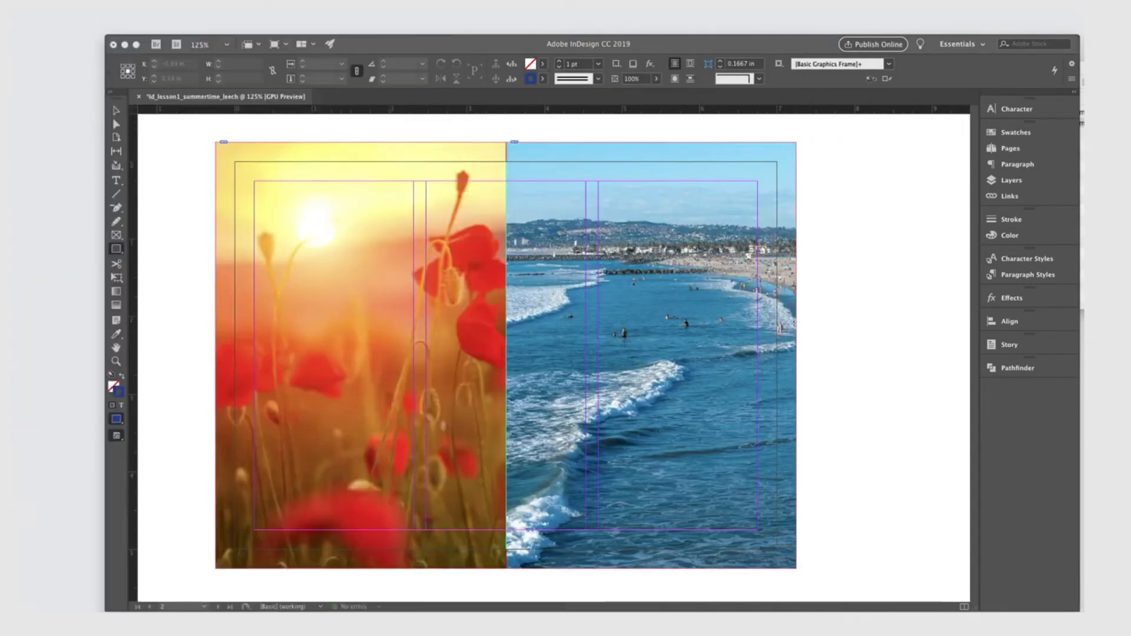
click(119, 250)
drag(205, 183, 828, 189)
drag(829, 189, 829, 188)
drag(230, 63, 221, 62)
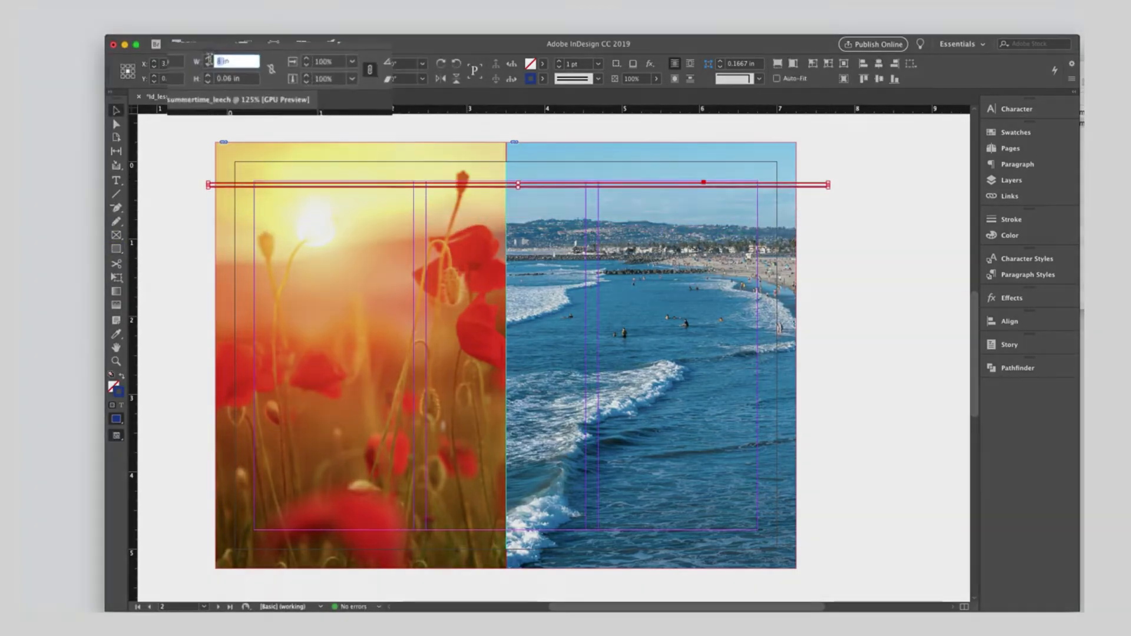
text(7.5)
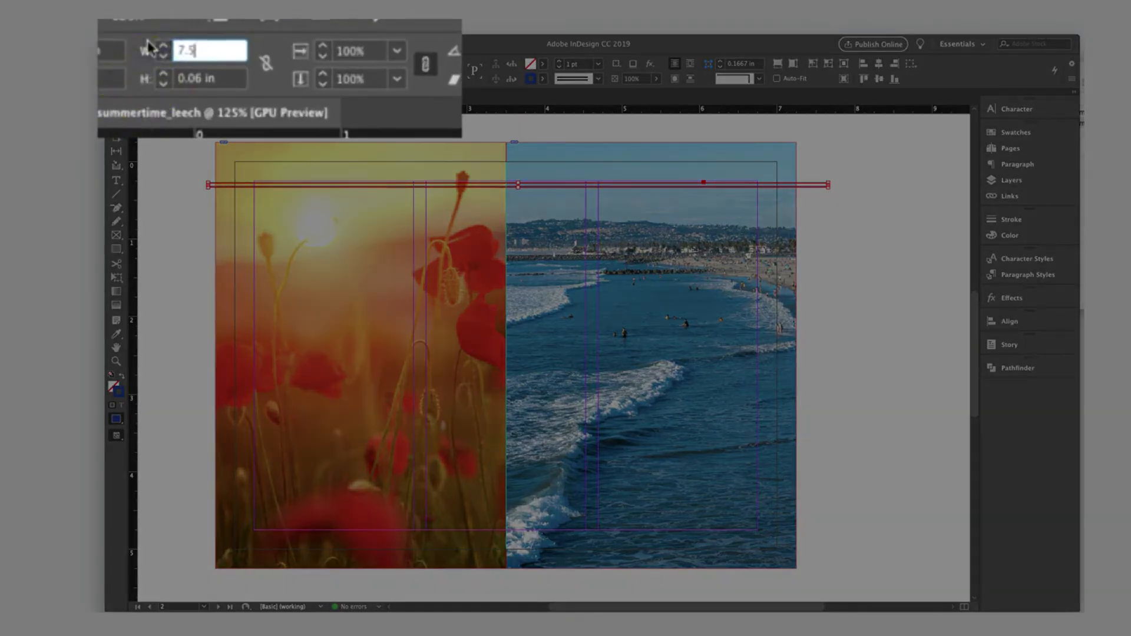
key(Return)
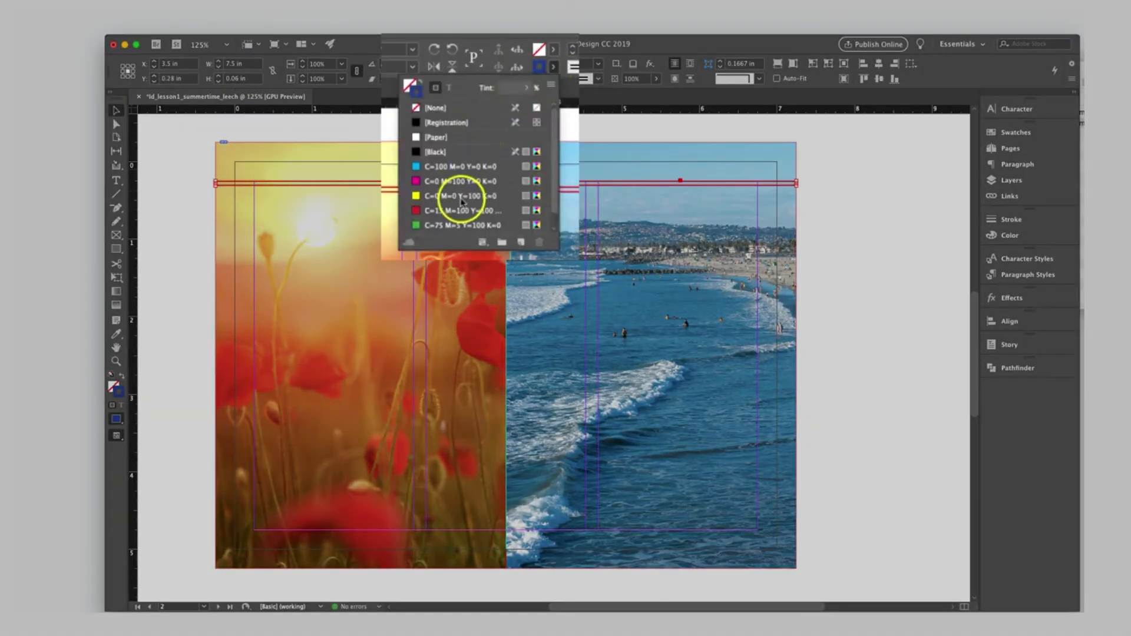
Give the thin strip a yellow C=0 M=0 Y=100 K=0 fill with no stroke and duplicate it twice just below
click(461, 198)
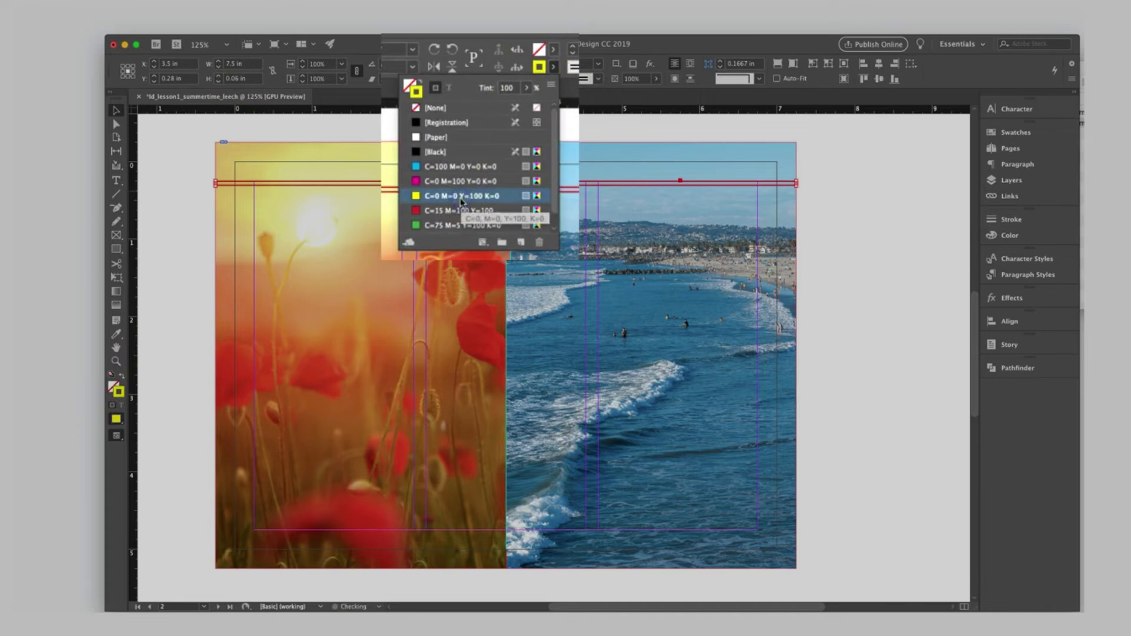
click(419, 81)
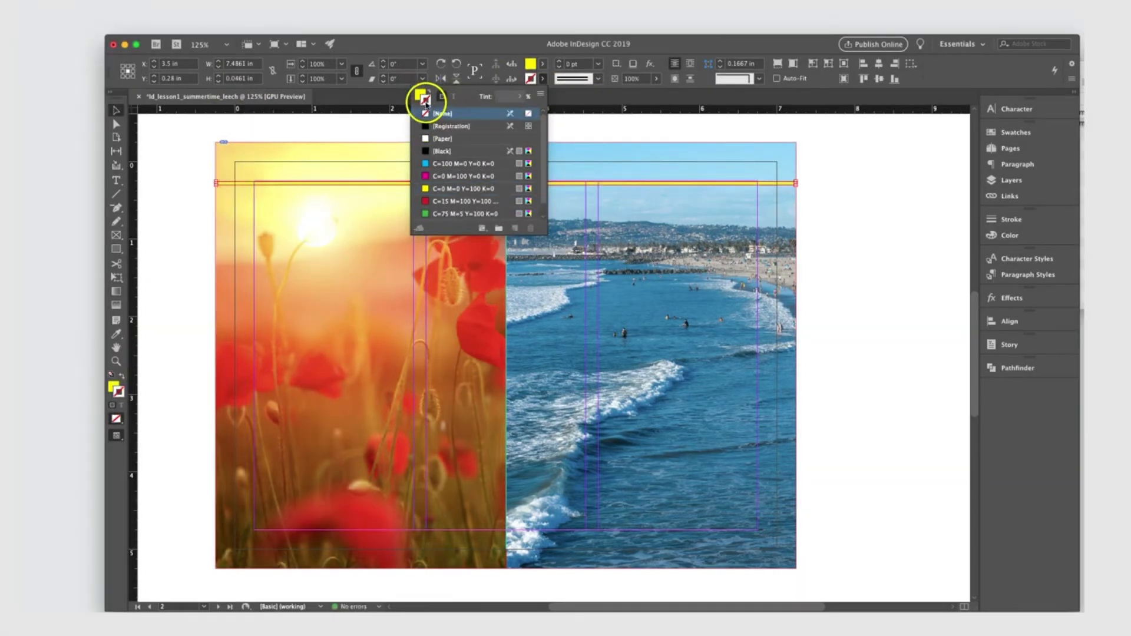
click(530, 64)
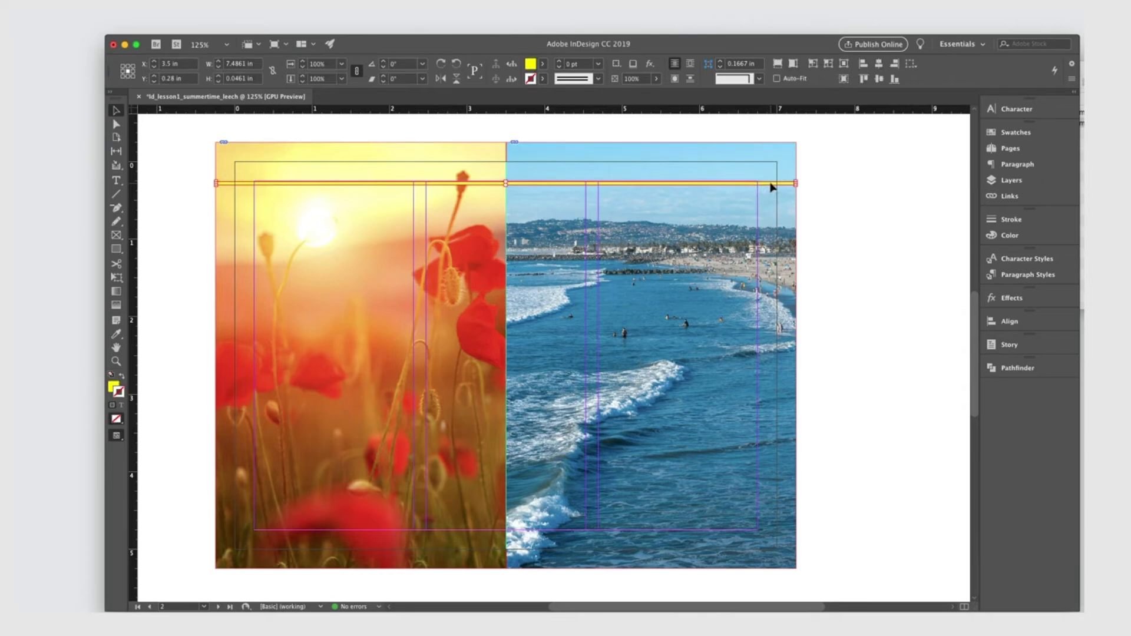
drag(771, 188, 772, 200)
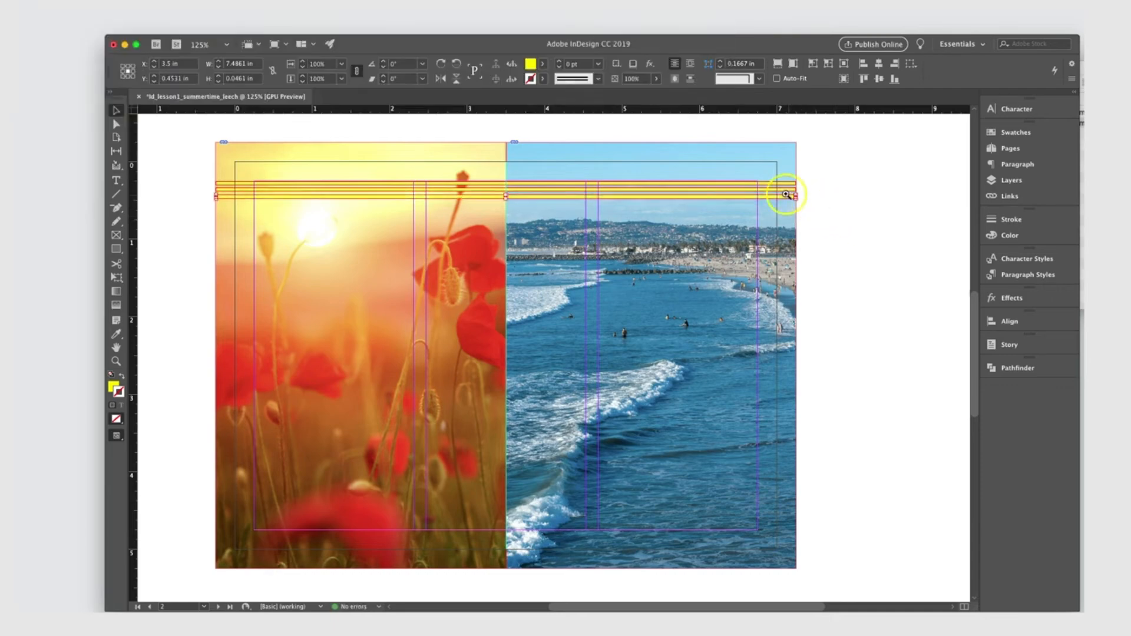
Select the three yellow strips near the top margin and place a copy of them across both photos at the bottom margin
super+click(786, 195)
super+click(529, 365)
super+click(529, 364)
super+click(531, 363)
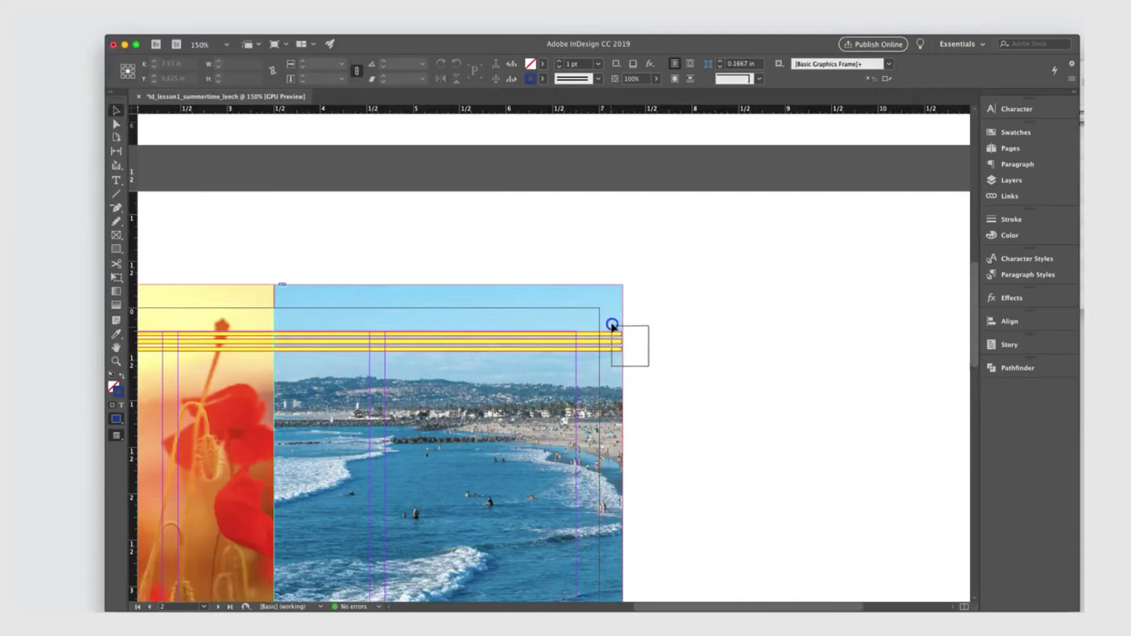
drag(613, 326, 614, 325)
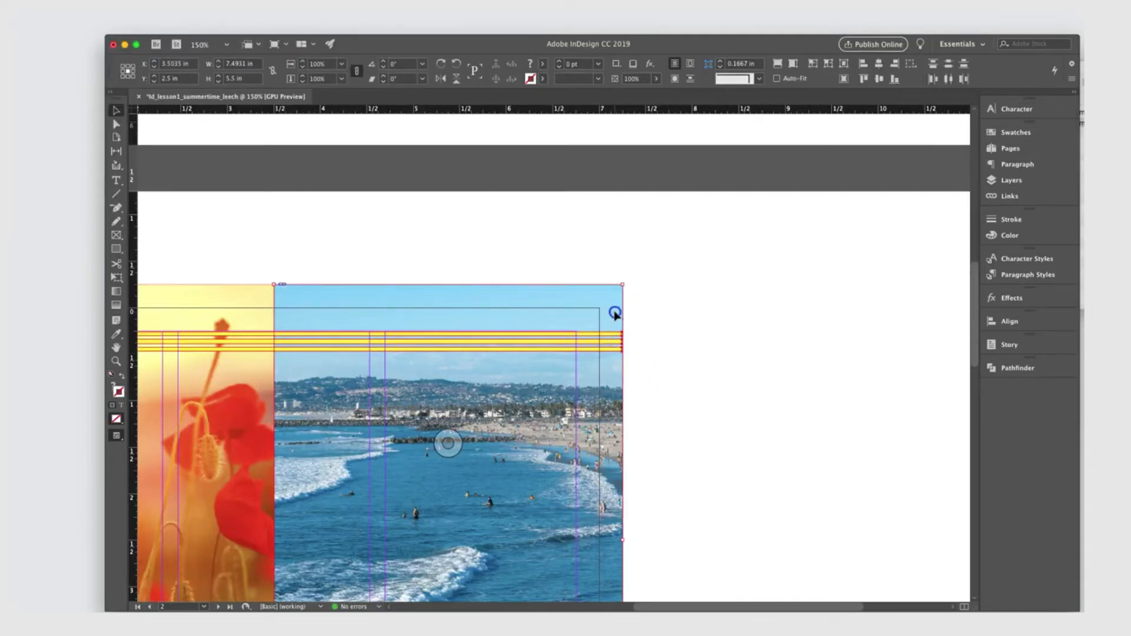
click(623, 340)
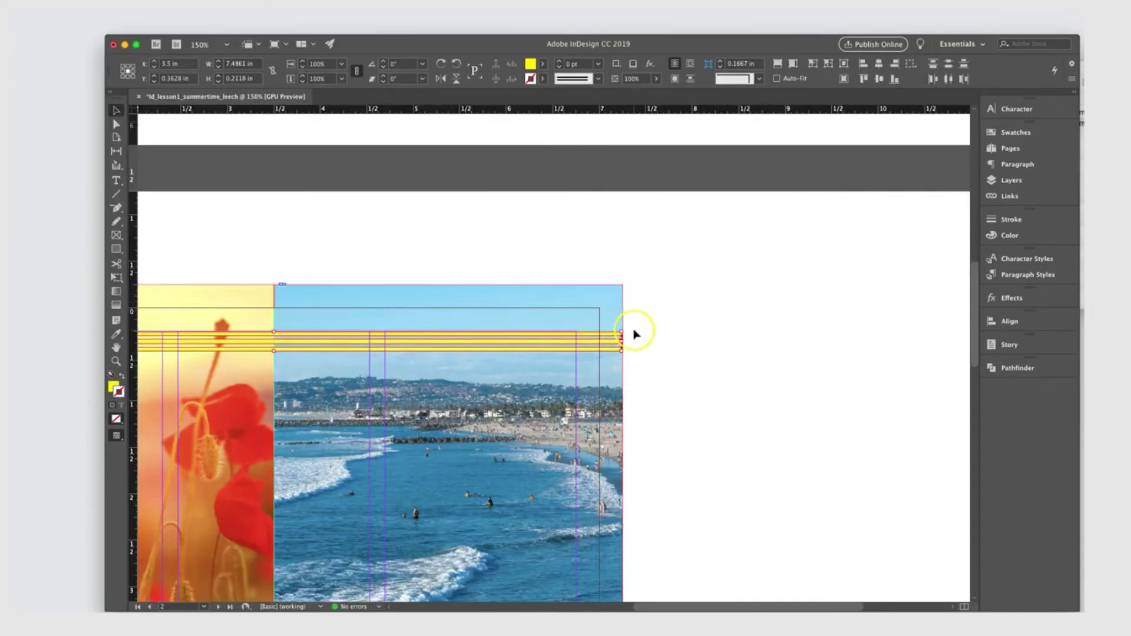
key(super+0)
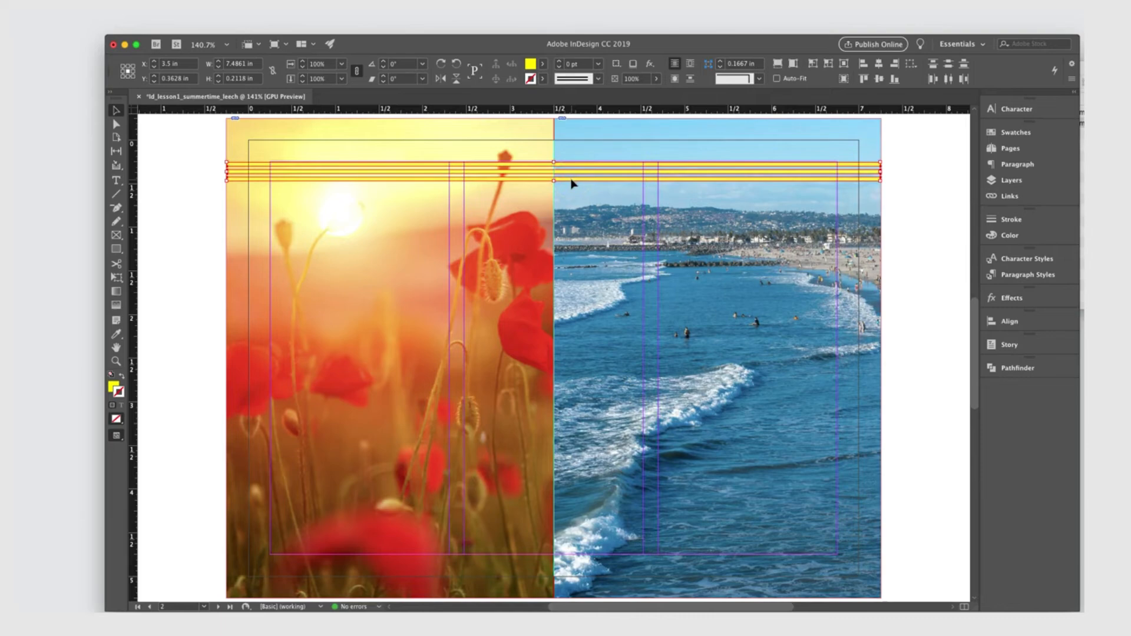
drag(571, 182, 574, 554)
click(903, 351)
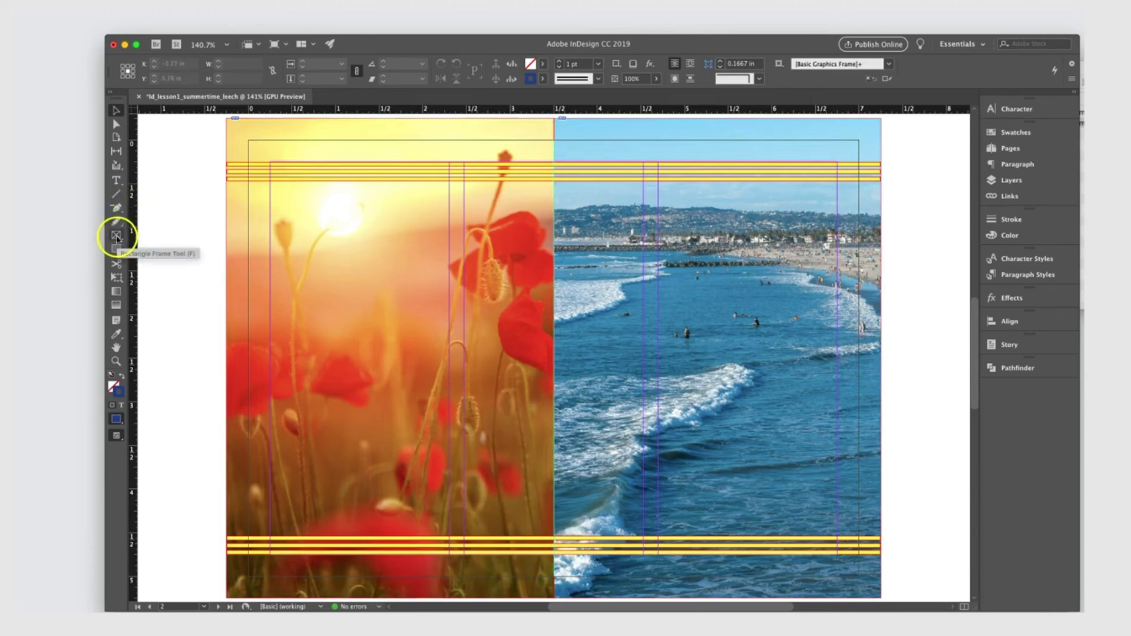
Draw a rectangle about 4.28 by 0.78 in over the lower strips and give it a C=0 M=0 Y=100 K=0 fill with no stroke
click(117, 255)
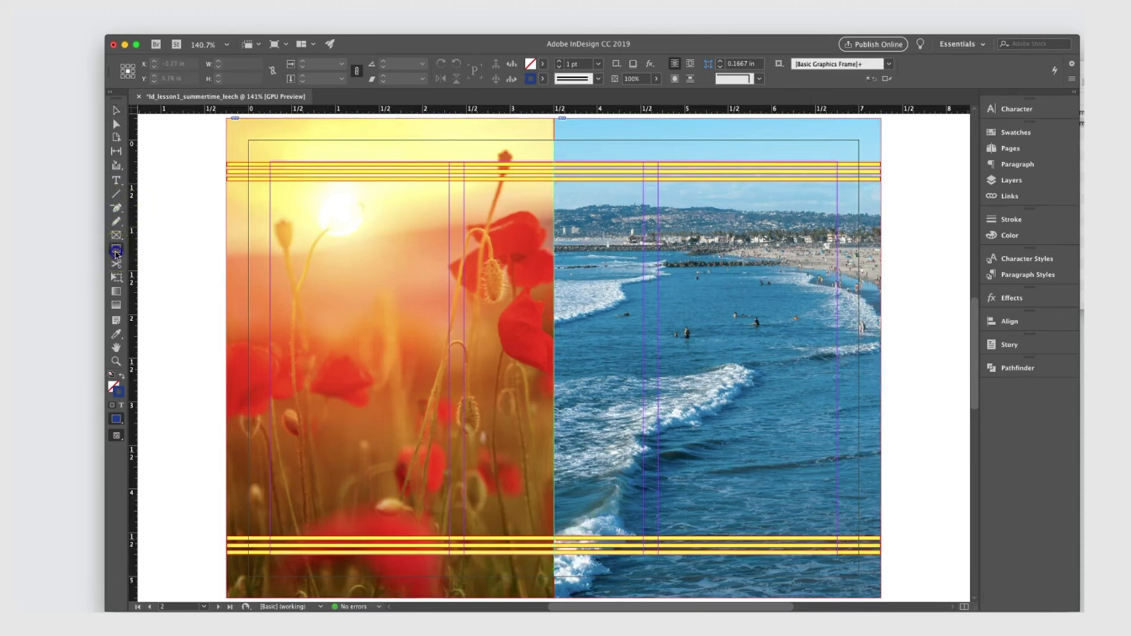
click(168, 260)
drag(465, 498, 836, 565)
click(542, 78)
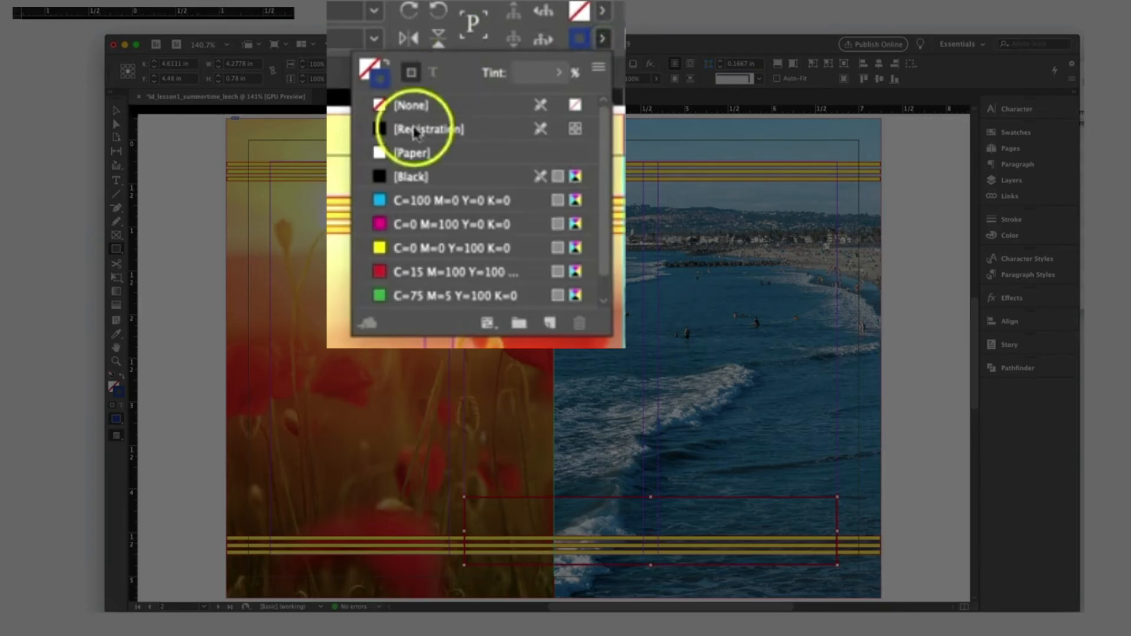
click(404, 247)
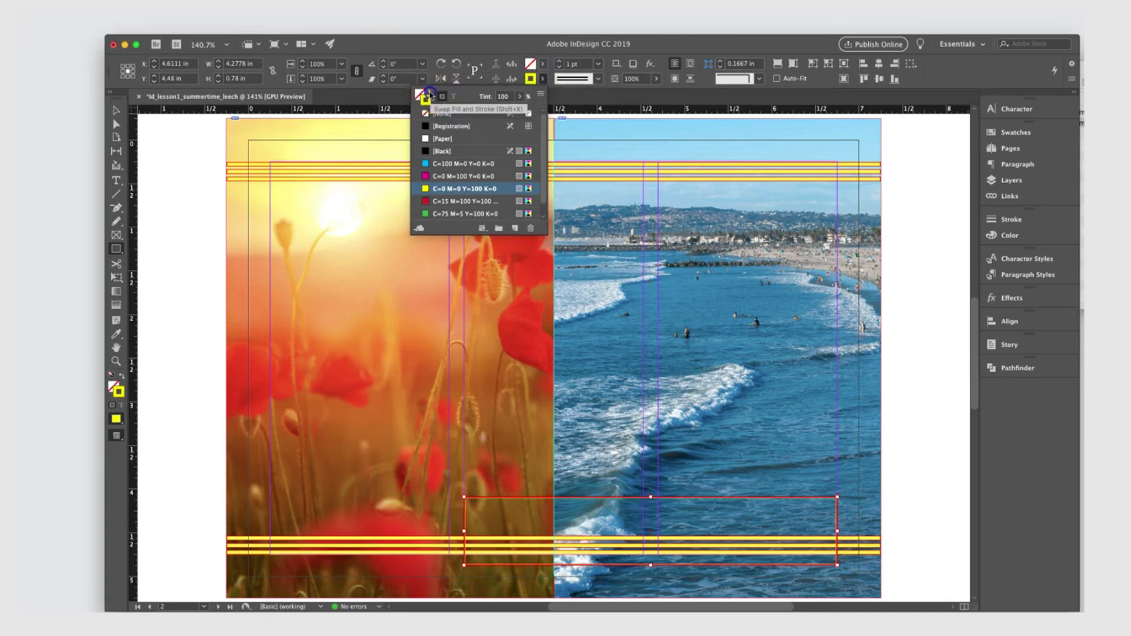
click(430, 94)
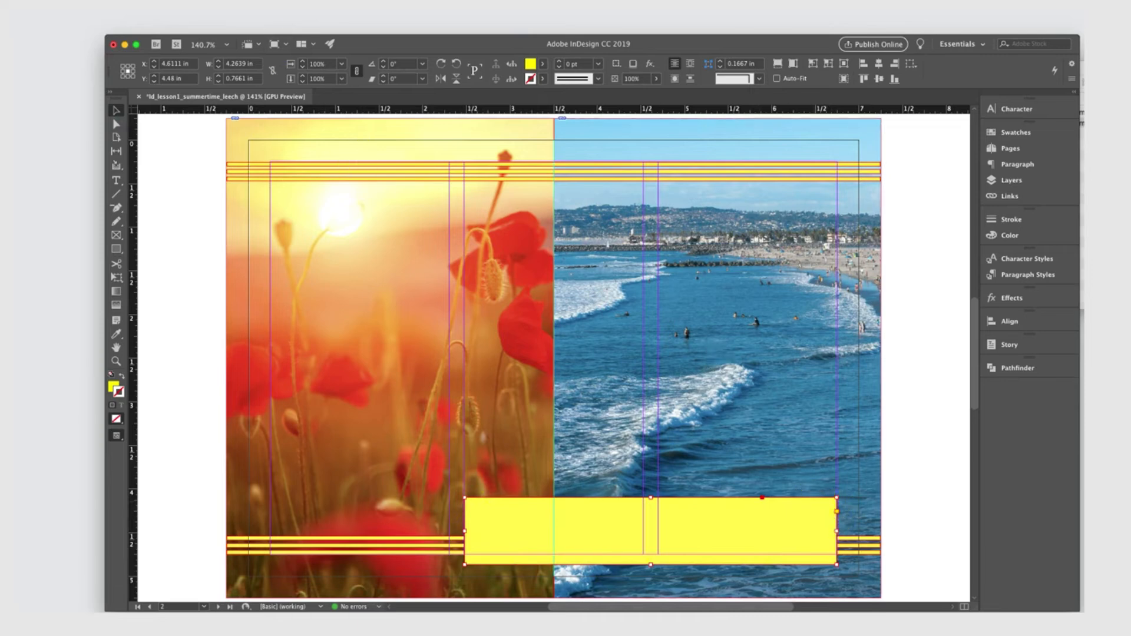
Give all four corners of the yellow rectangle a Rounded shape of 0.2 in and shift the box slightly down to about Y 4.57 in
click(145, 2)
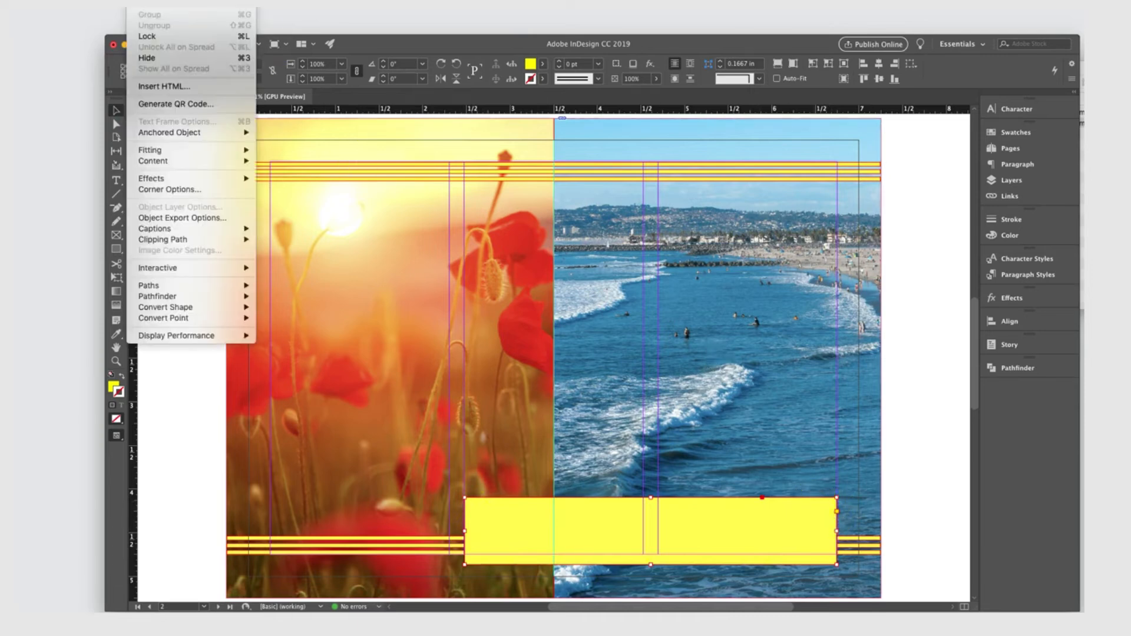
click(175, 190)
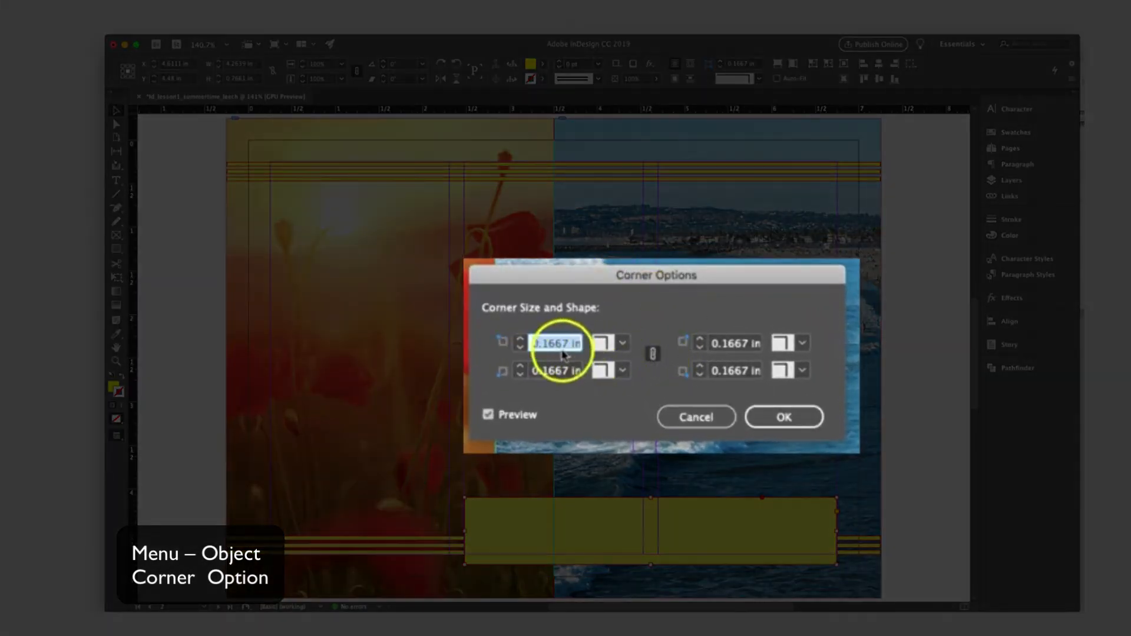
click(599, 352)
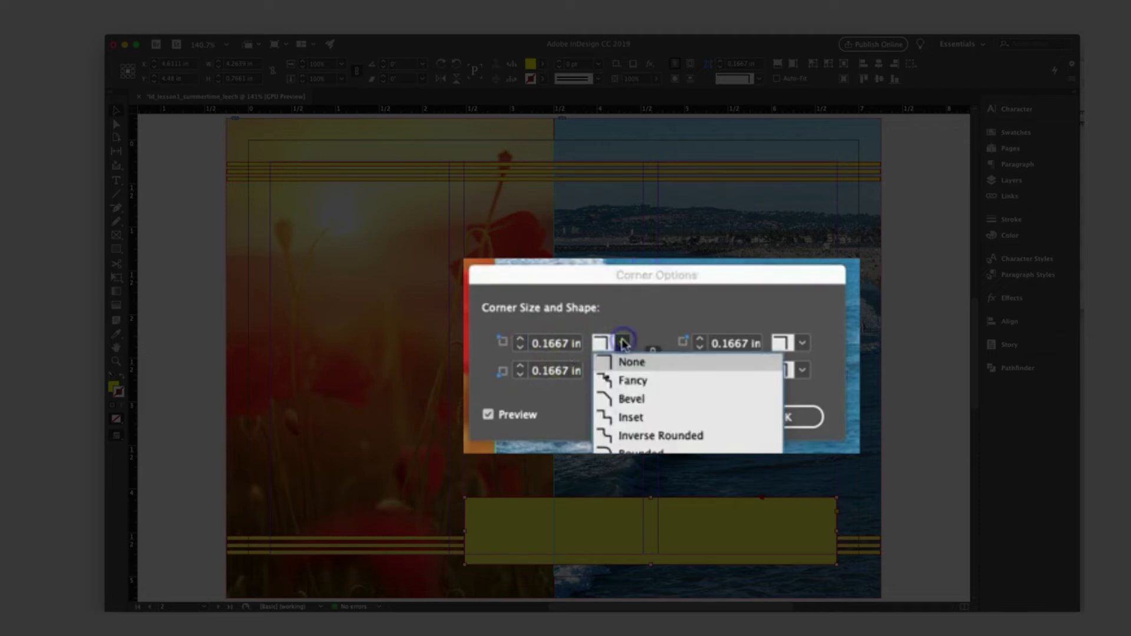
click(637, 452)
click(618, 371)
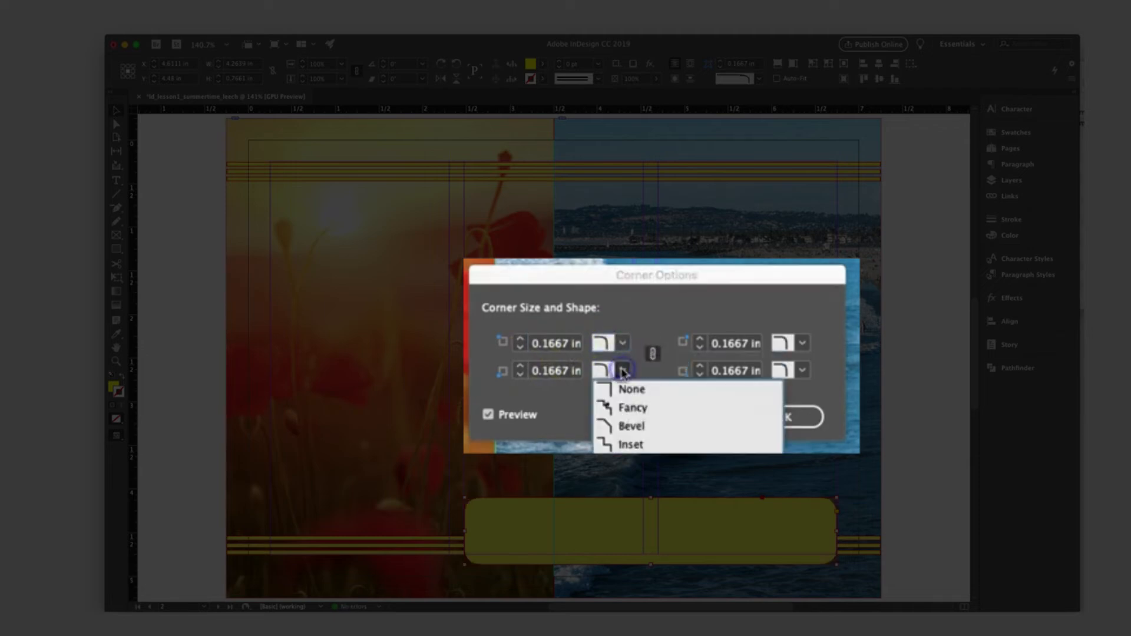
click(639, 479)
click(784, 416)
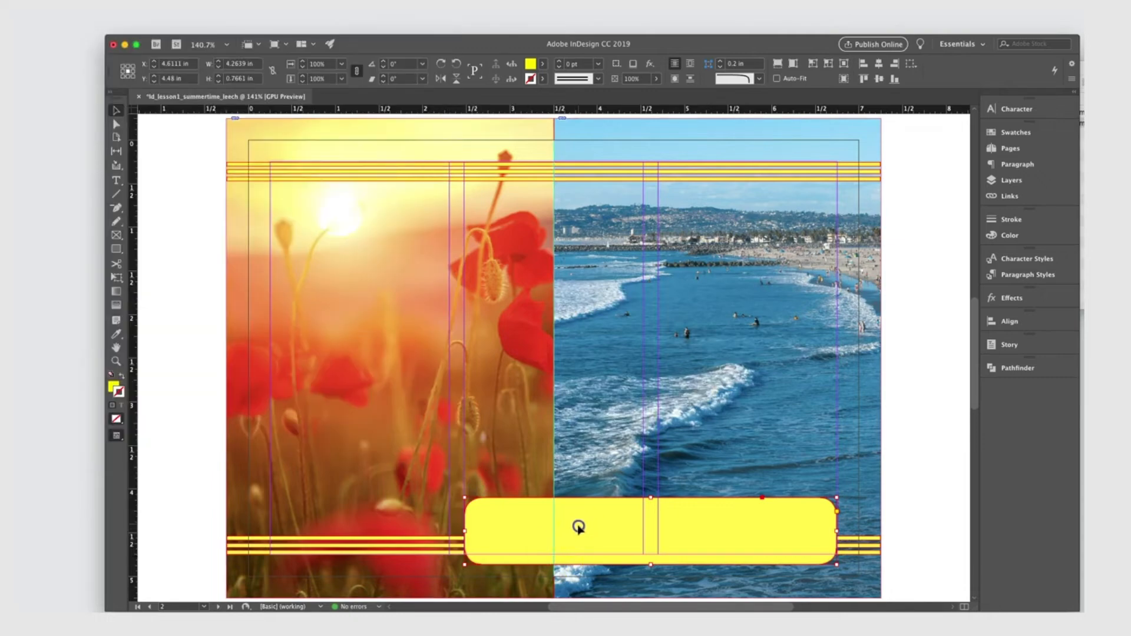
drag(579, 527, 579, 535)
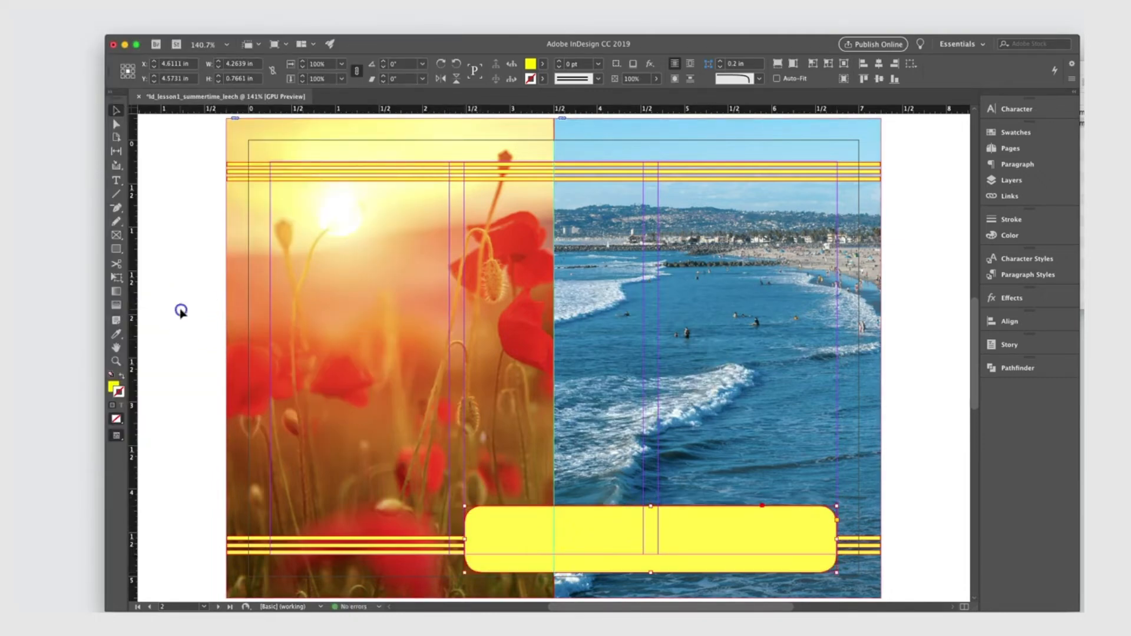
Copy the "Summertime in New Jersey" title frame from page 1 onto page 2 and put it on a new top layer named Type
click(181, 311)
scroll(537, 366, up, 10)
click(504, 255)
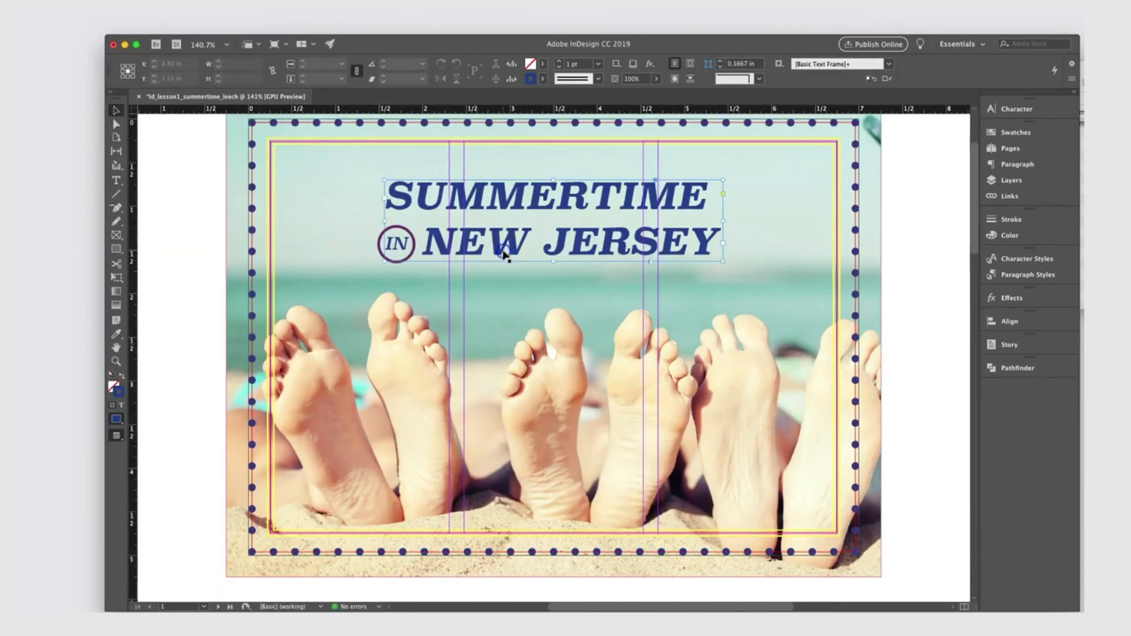
scroll(550, 346, down, 10)
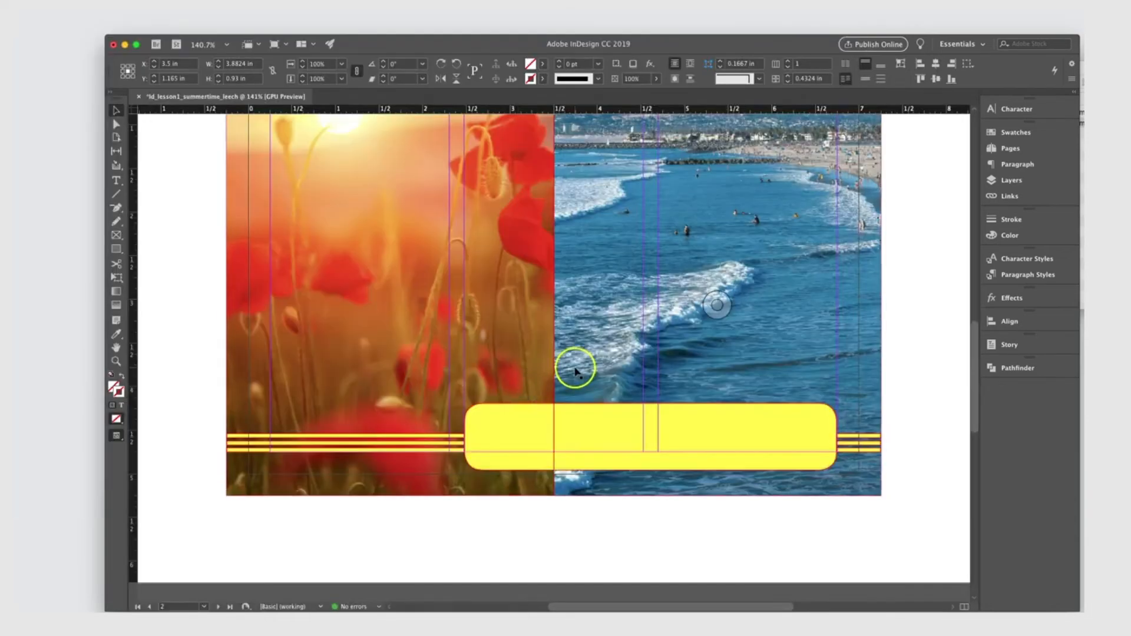
key(super+v)
click(496, 356)
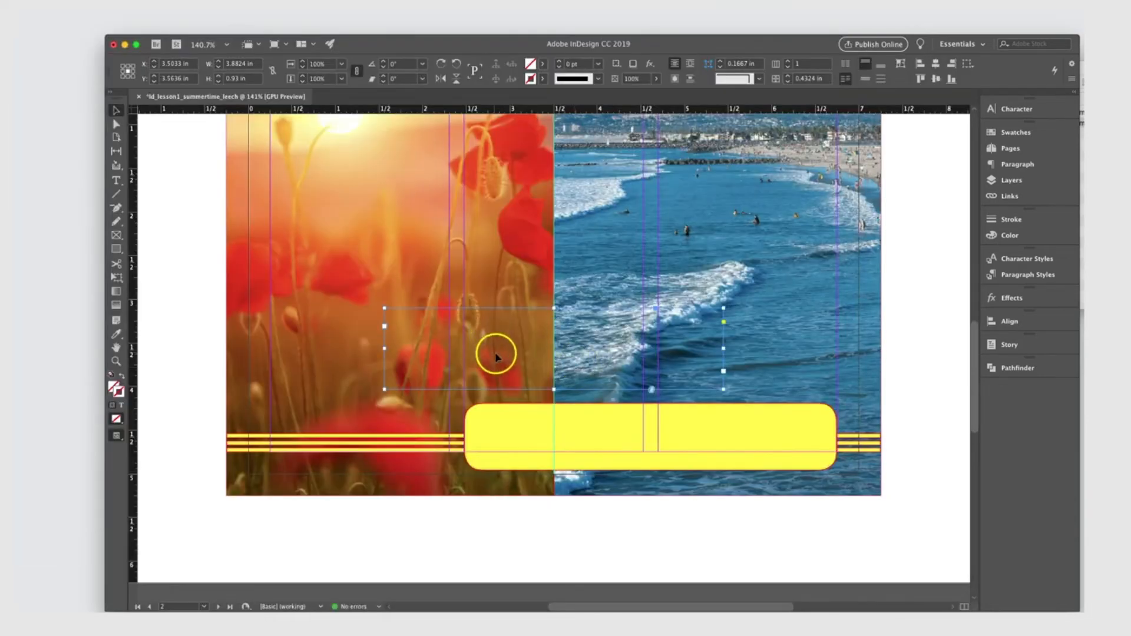
click(1009, 183)
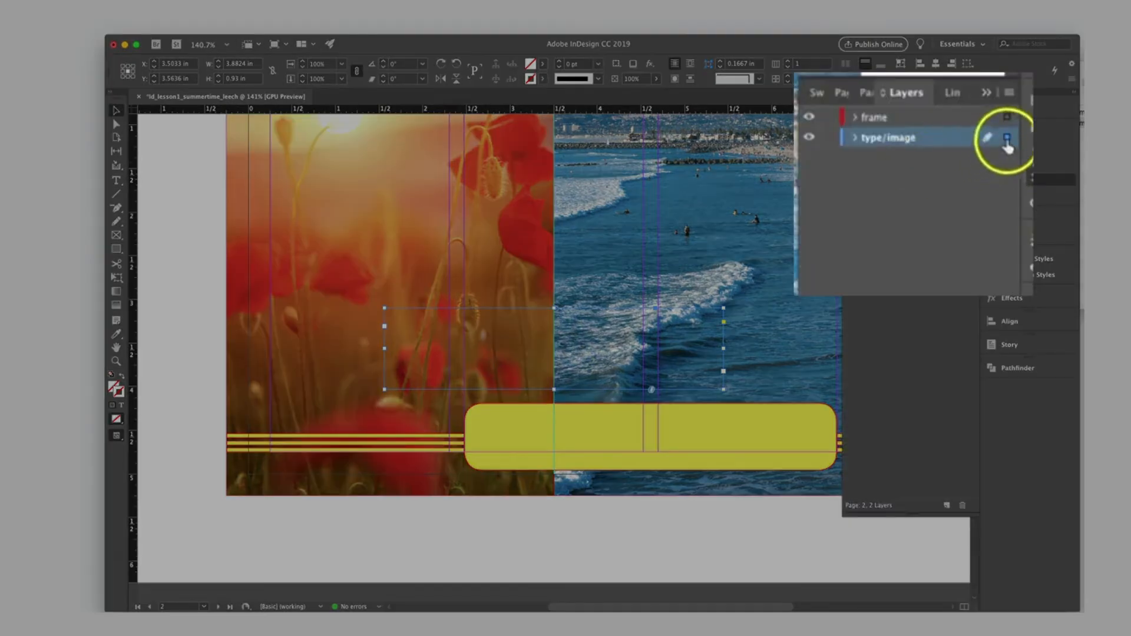
drag(971, 156, 1007, 119)
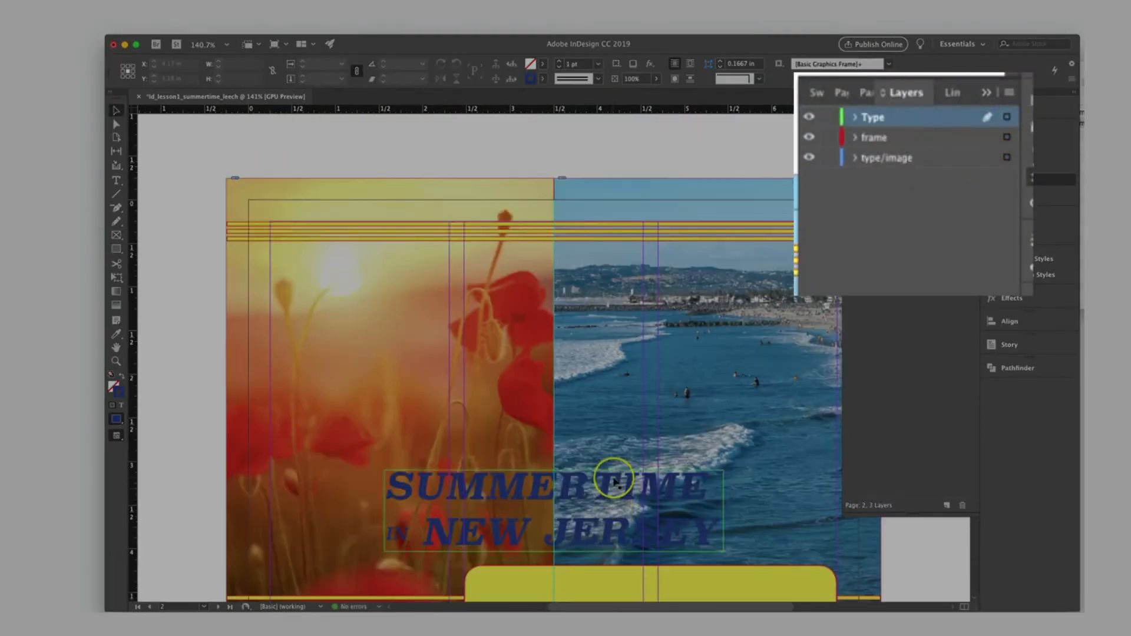
Set all the text of the page 2 title to 18 pt
scroll(613, 474, down, 10)
scroll(624, 340, up, 2)
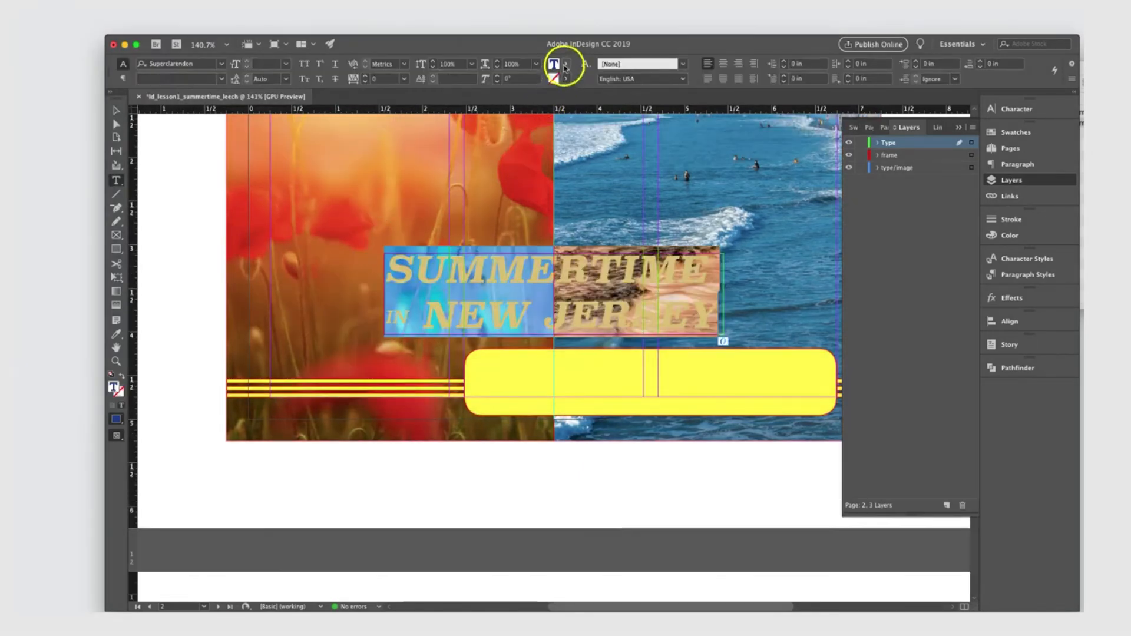
click(565, 65)
click(565, 64)
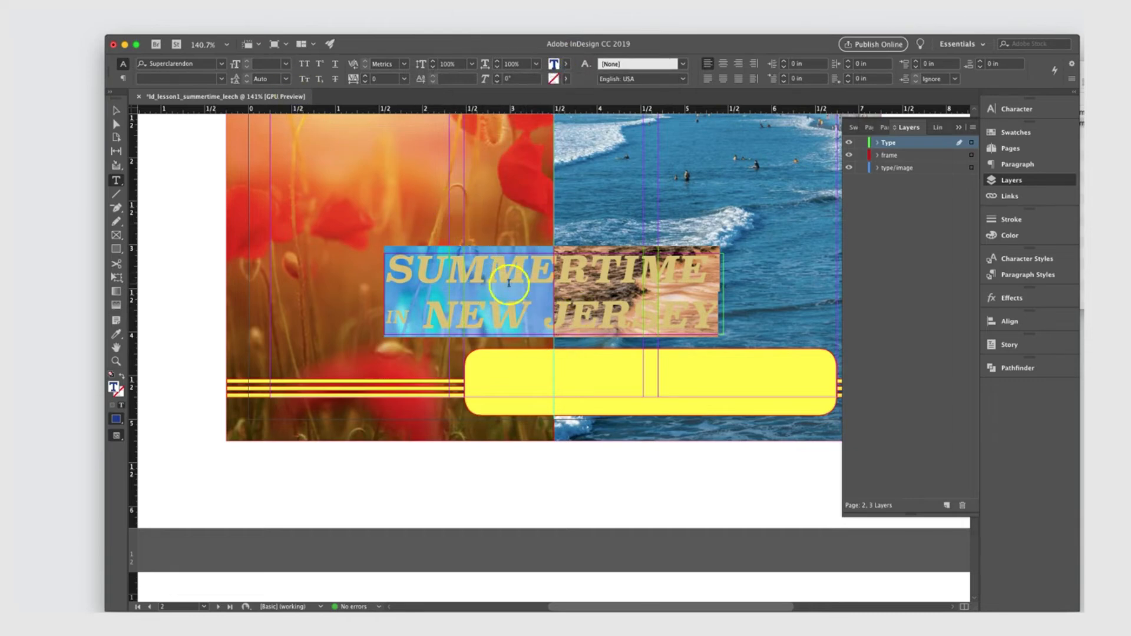
click(286, 64)
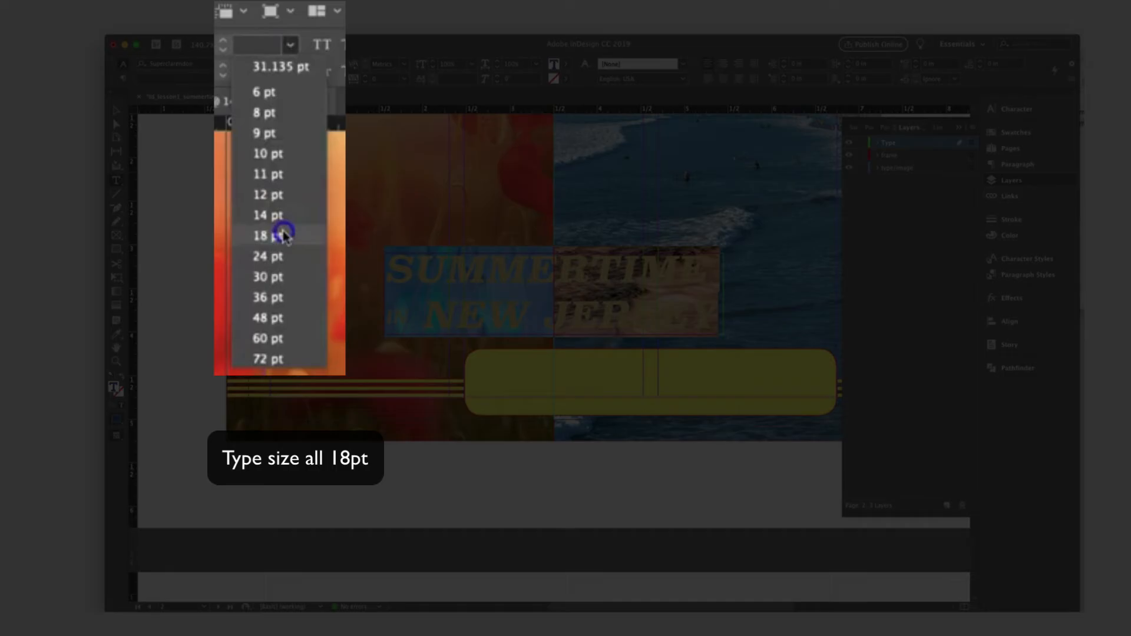
click(282, 175)
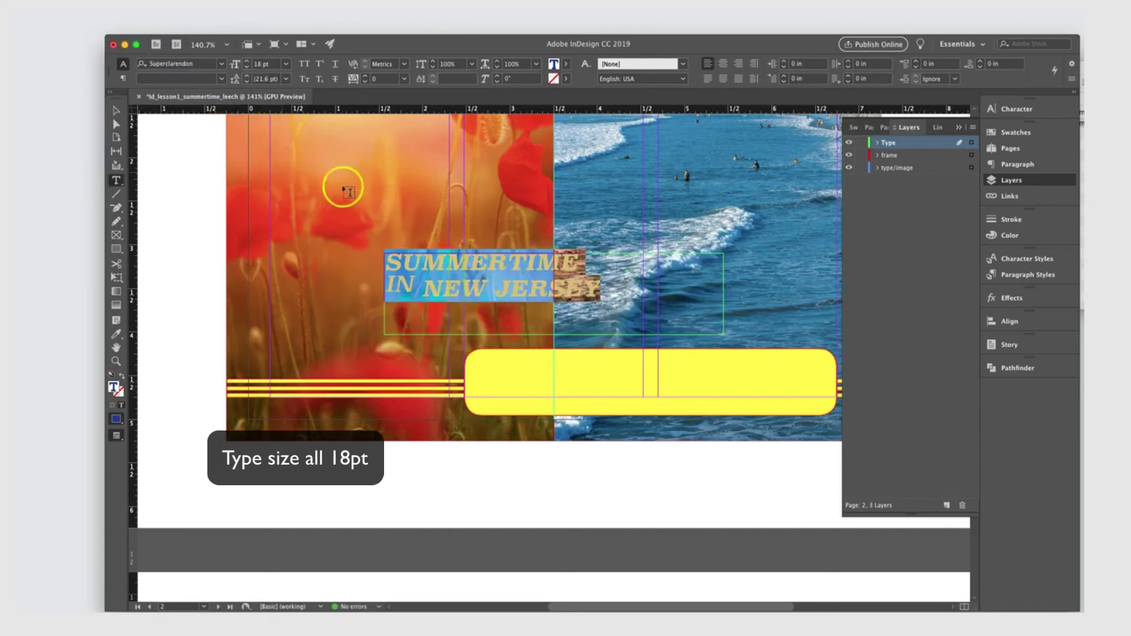
Reduce the word "IN" in the page 2 title to 11 pt
double_click(406, 289)
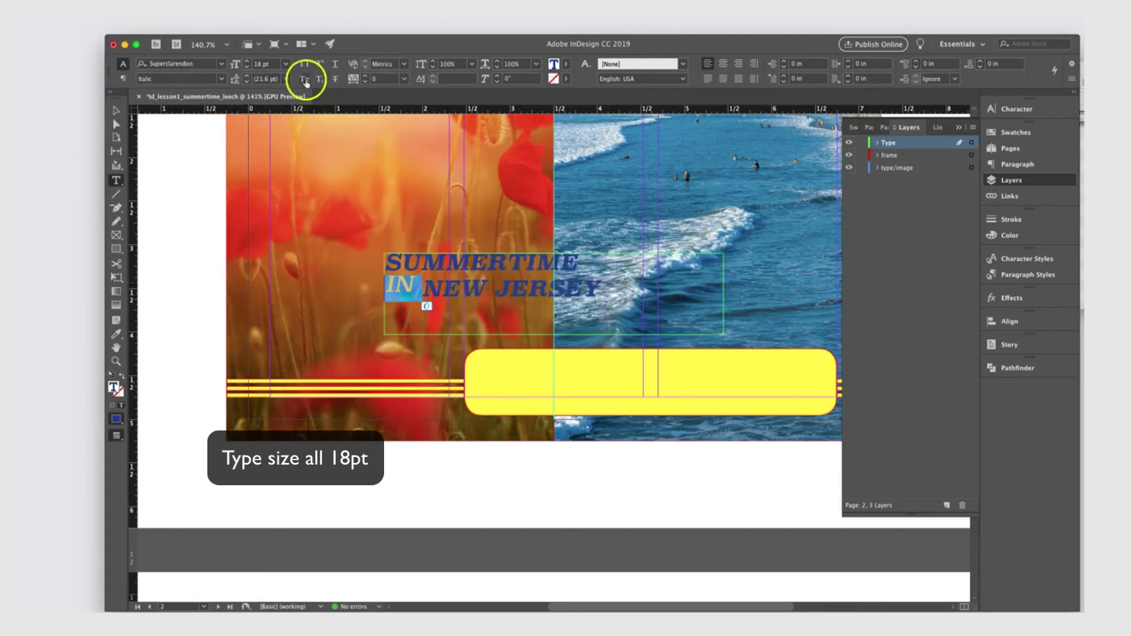
click(286, 64)
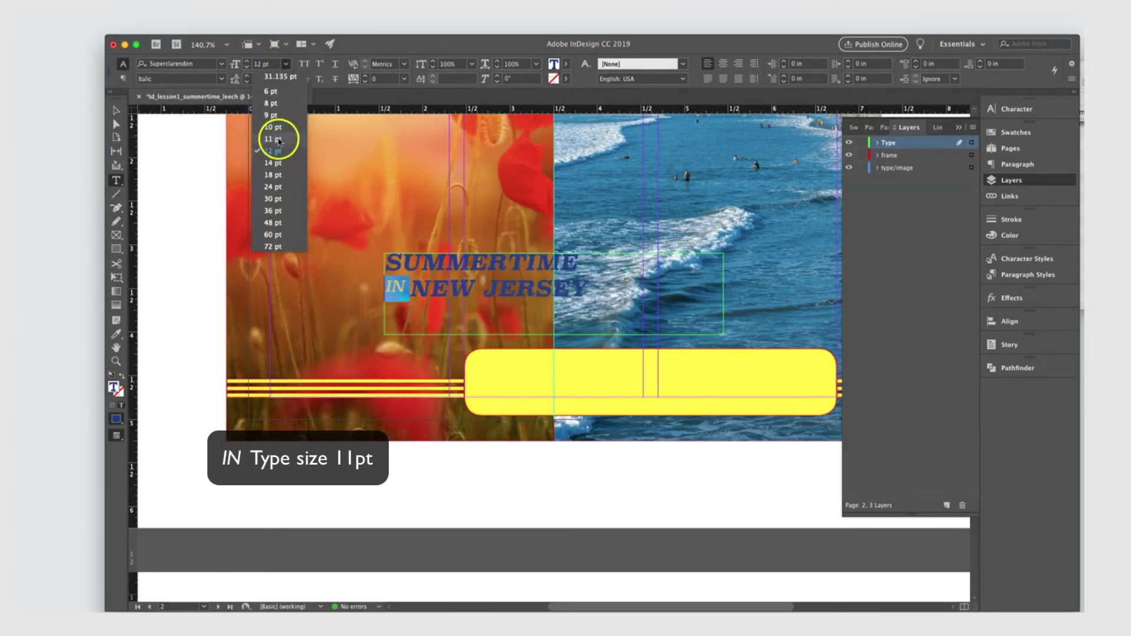
click(279, 140)
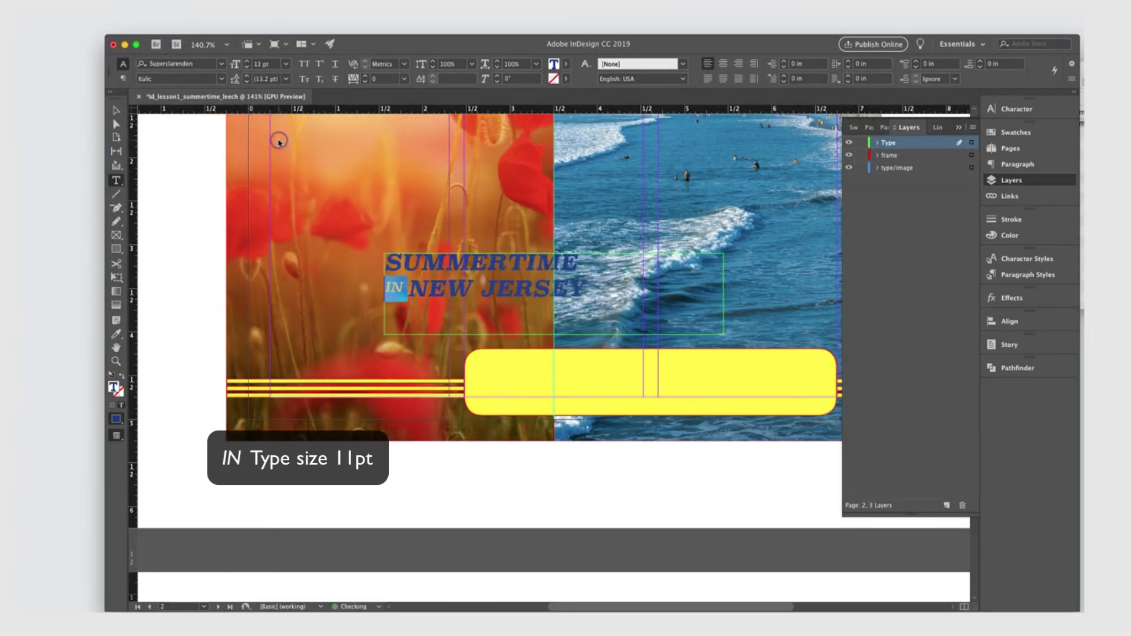
Move the title frame onto the yellow rounded box so both lines sit inside it
key(Escape)
drag(515, 292, 663, 390)
drag(532, 371, 756, 366)
drag(575, 401, 757, 408)
Set the word "IN" in the title on the yellow box to 10 pt
drag(570, 393, 542, 390)
click(286, 64)
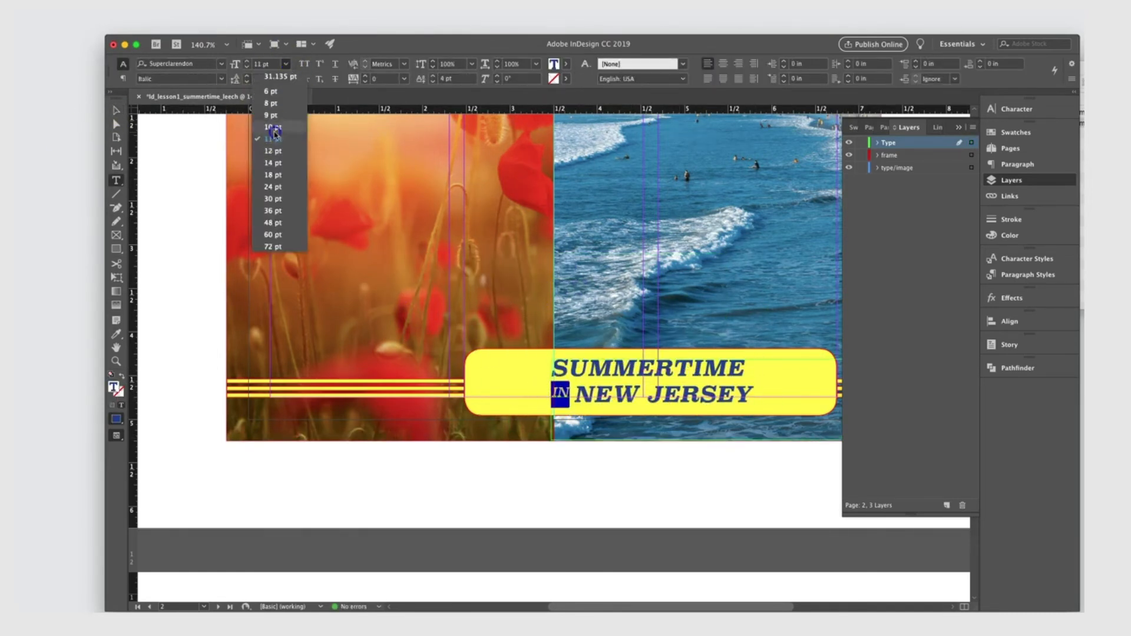
click(272, 126)
drag(754, 392, 527, 392)
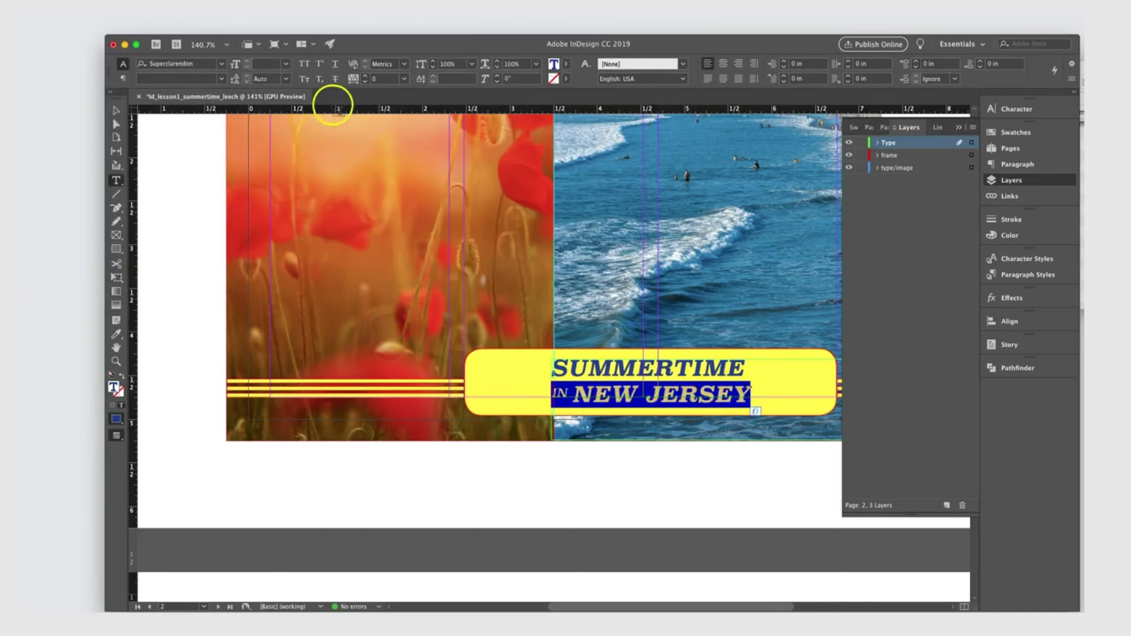
click(286, 79)
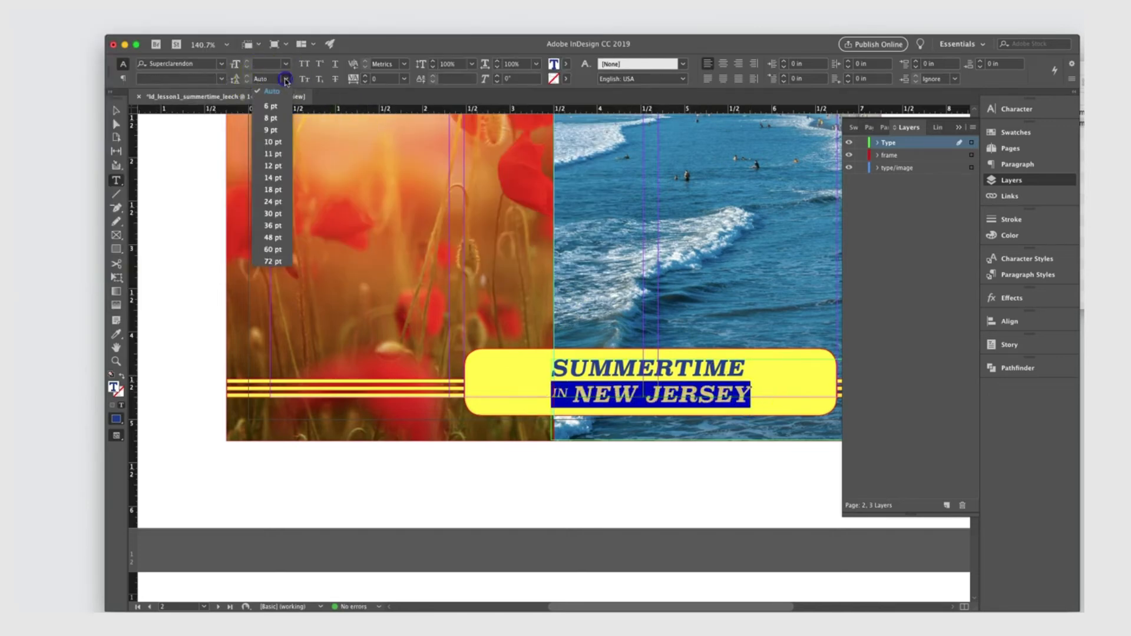
click(247, 79)
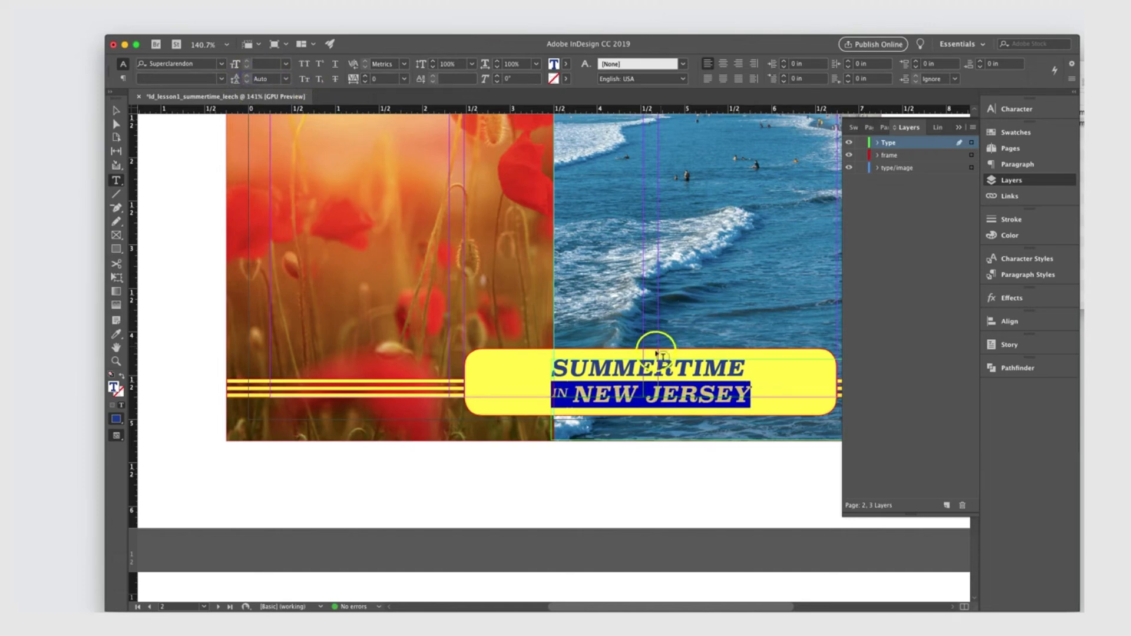
click(677, 408)
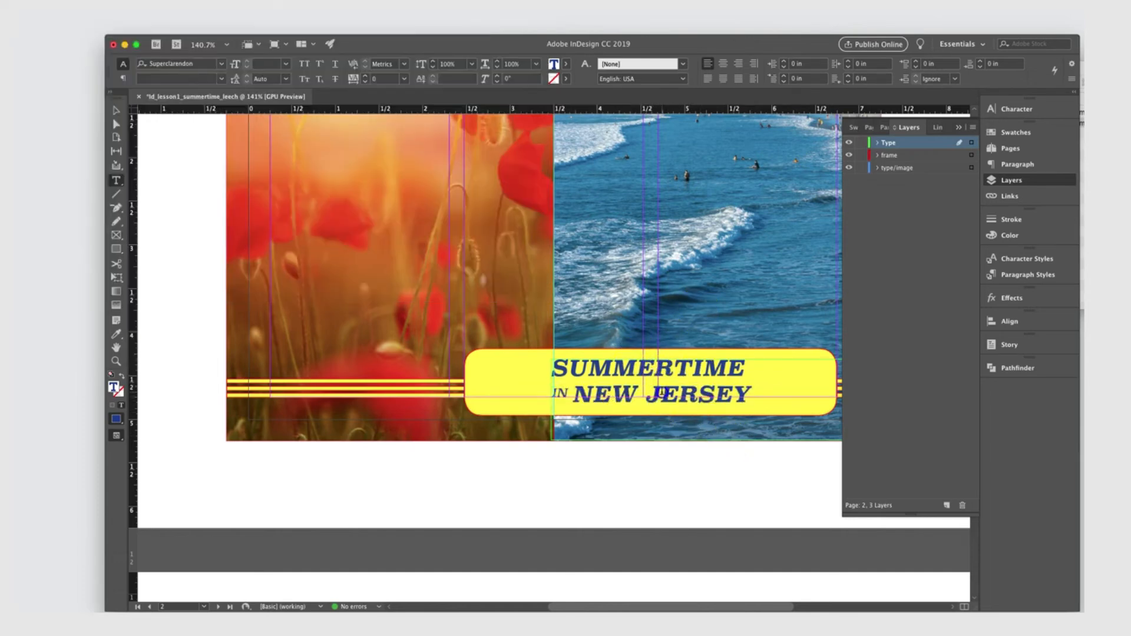
Set the leading of the title's "IN NEW JERSEY" line to 24 pt
triple_click(595, 394)
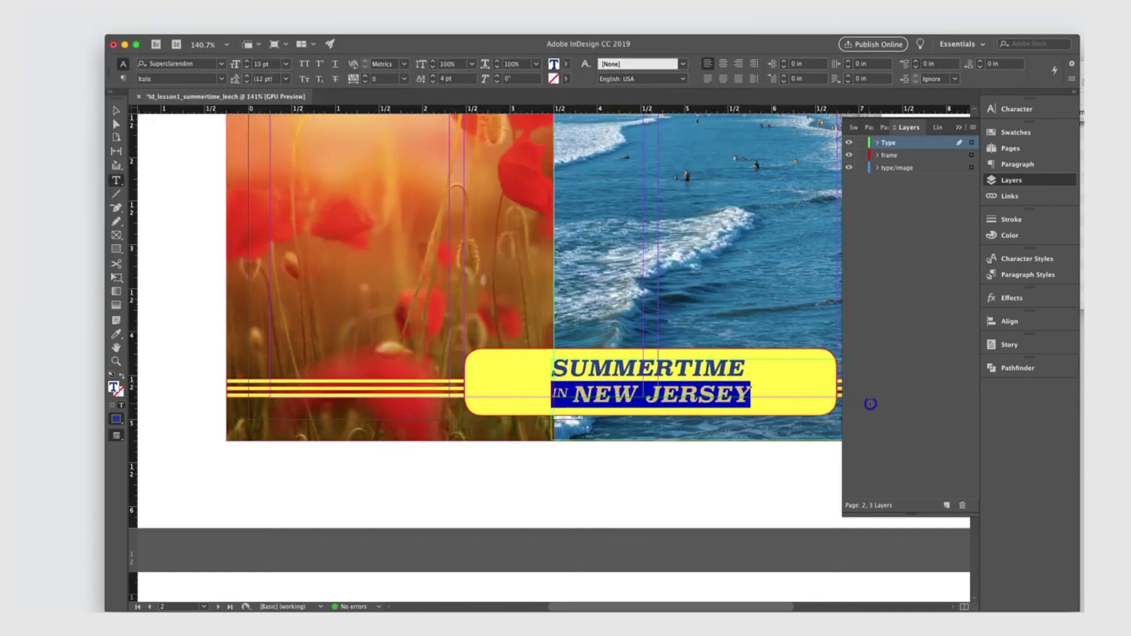
click(291, 81)
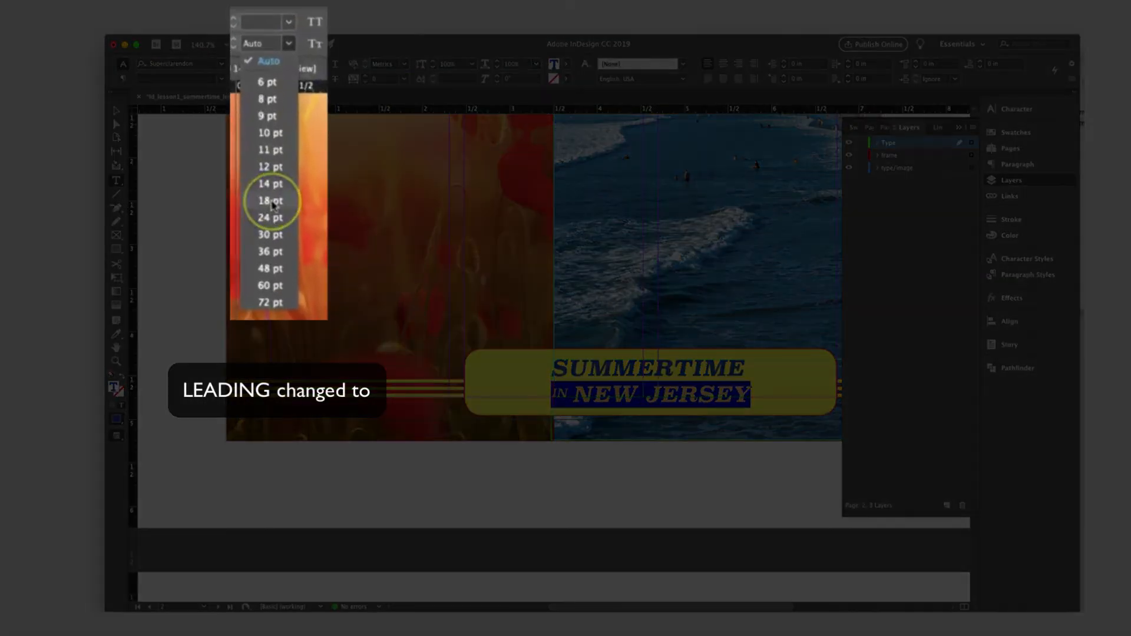
click(270, 217)
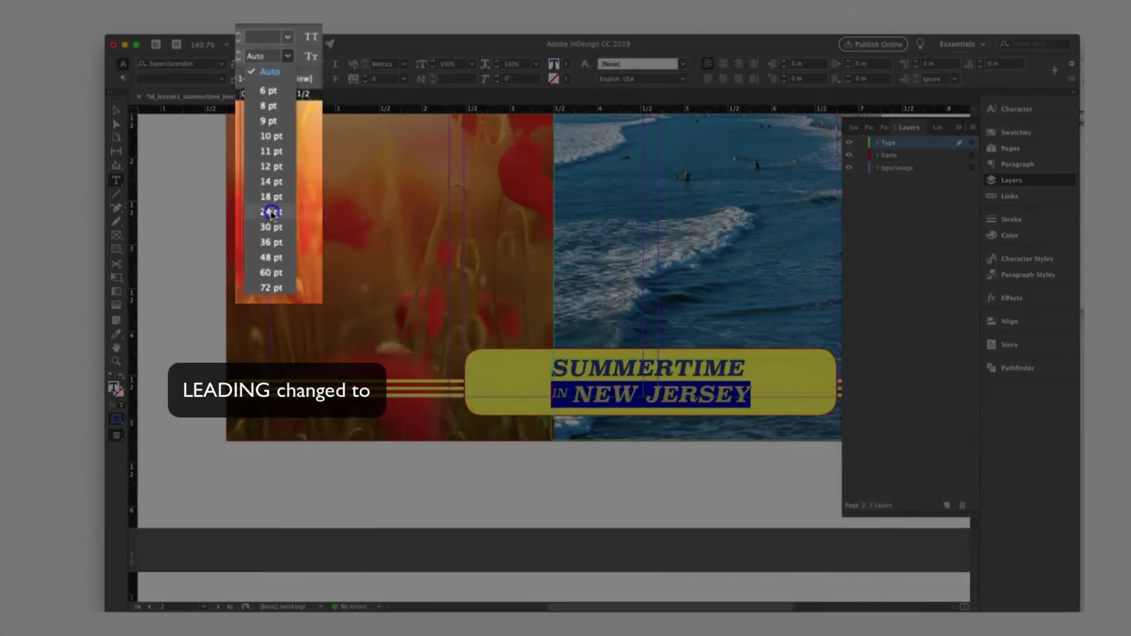
Set the leading of the title's "IN NEW JERSEY" line to 18 pt and check the size and leading of both title lines
click(286, 78)
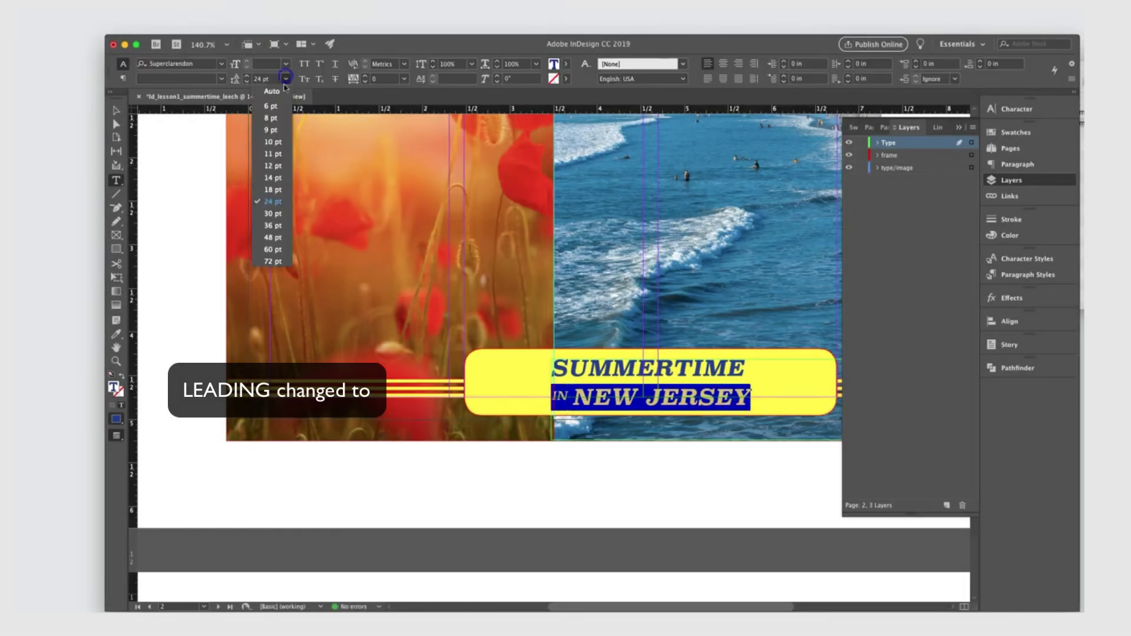
click(275, 190)
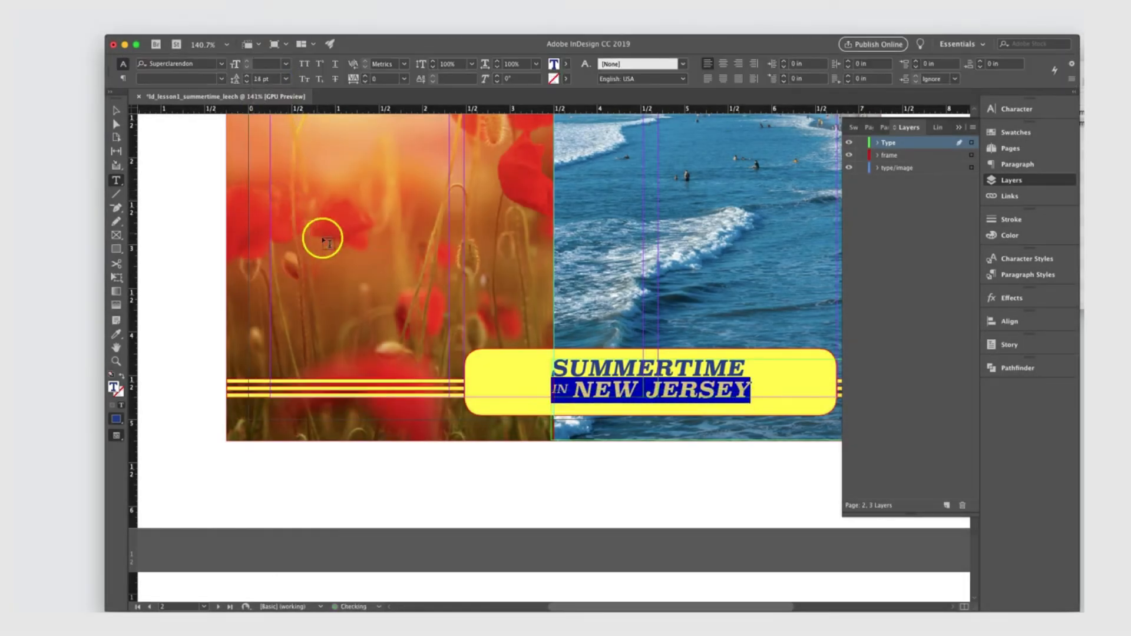
click(698, 391)
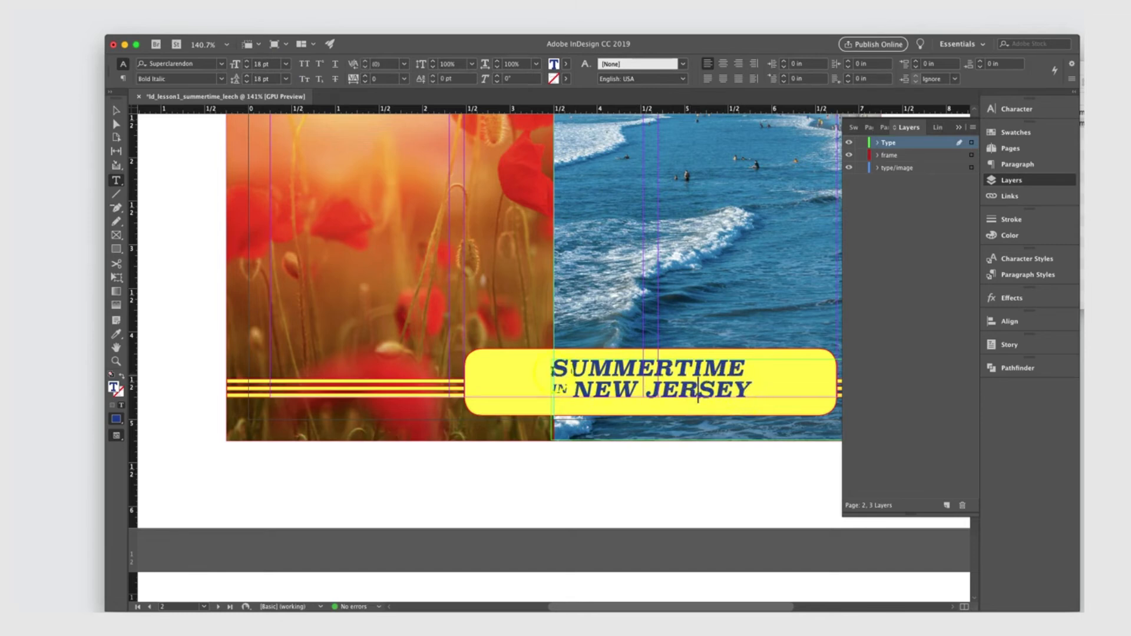
drag(552, 370, 780, 376)
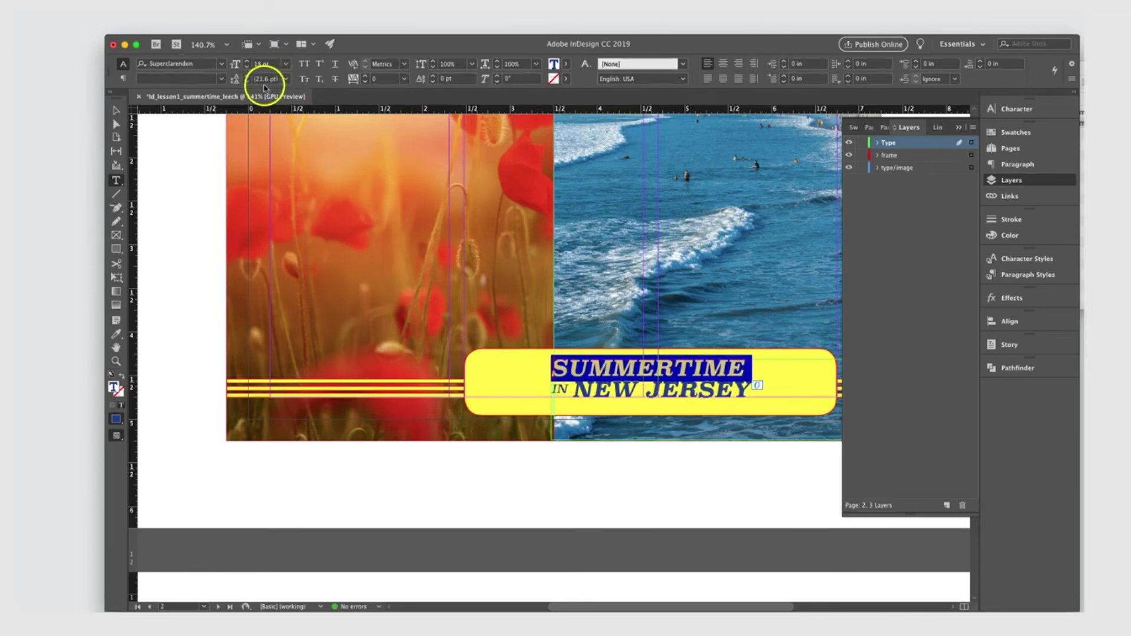
click(660, 394)
triple_click(660, 394)
drag(569, 390, 751, 391)
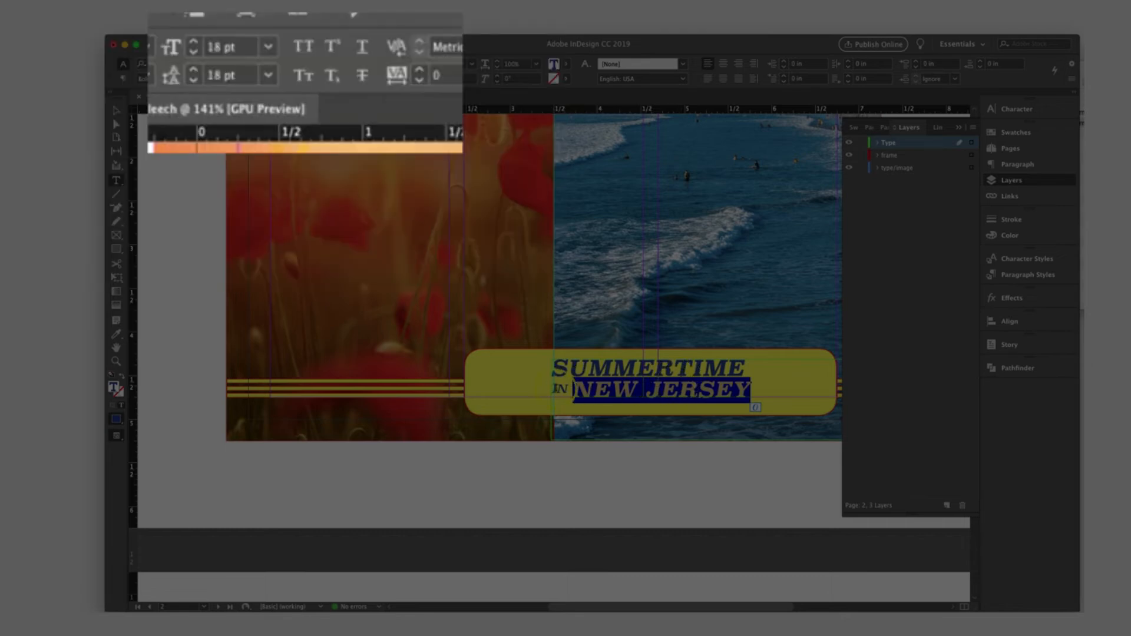
drag(554, 389, 753, 391)
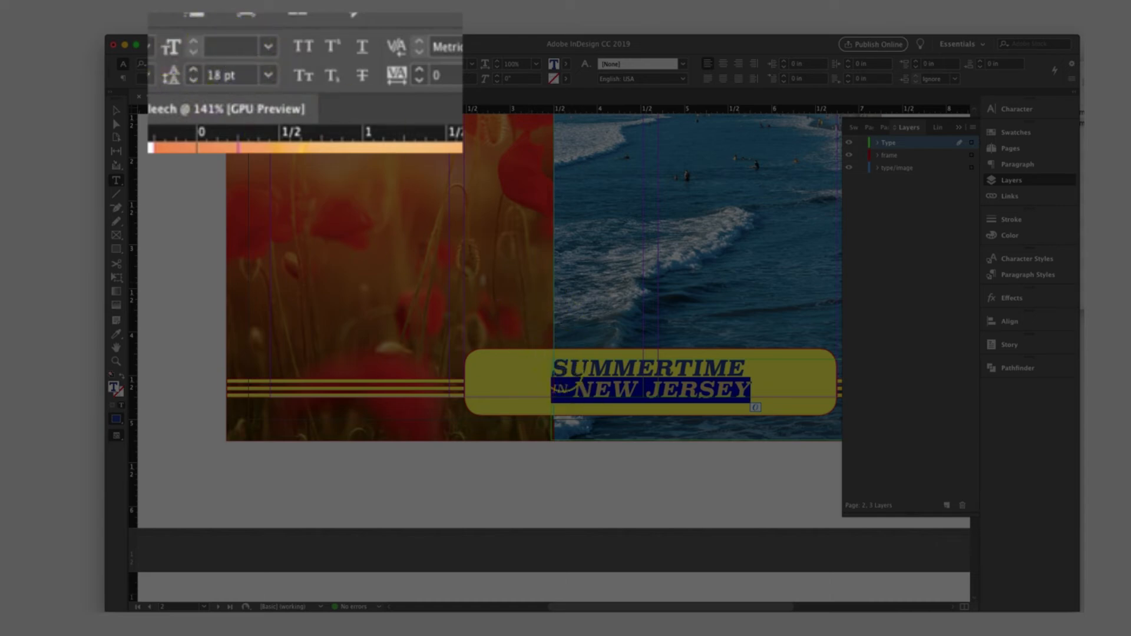
key(Escape)
Shrink the page 2 title text frame to about 2.31 by 0.51 in so it fits closely around the text
click(707, 469)
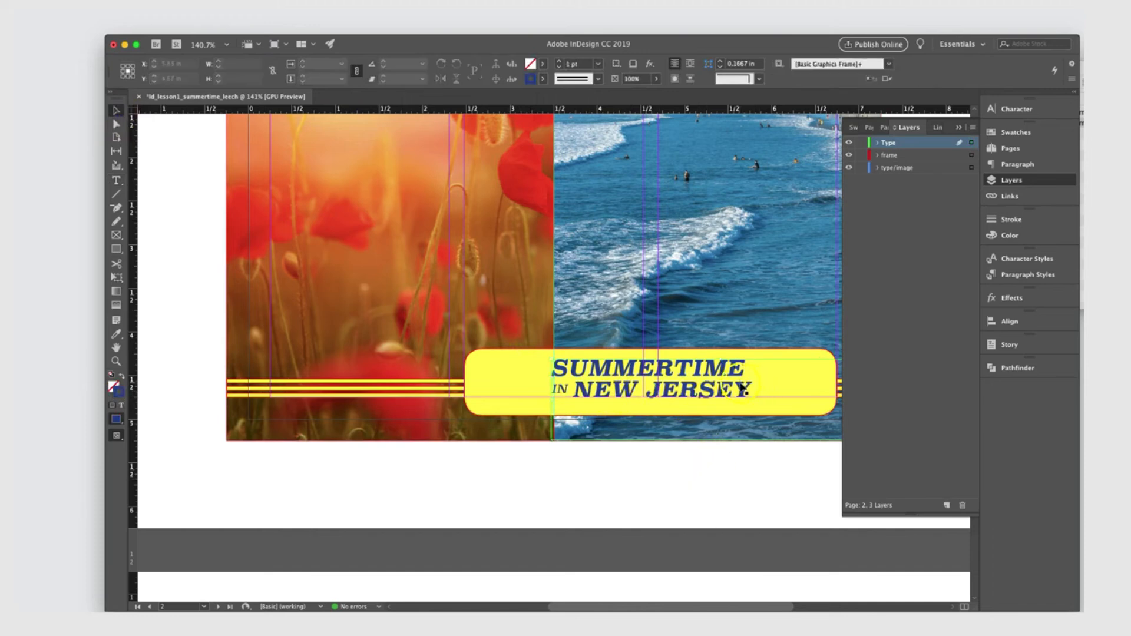
click(889, 442)
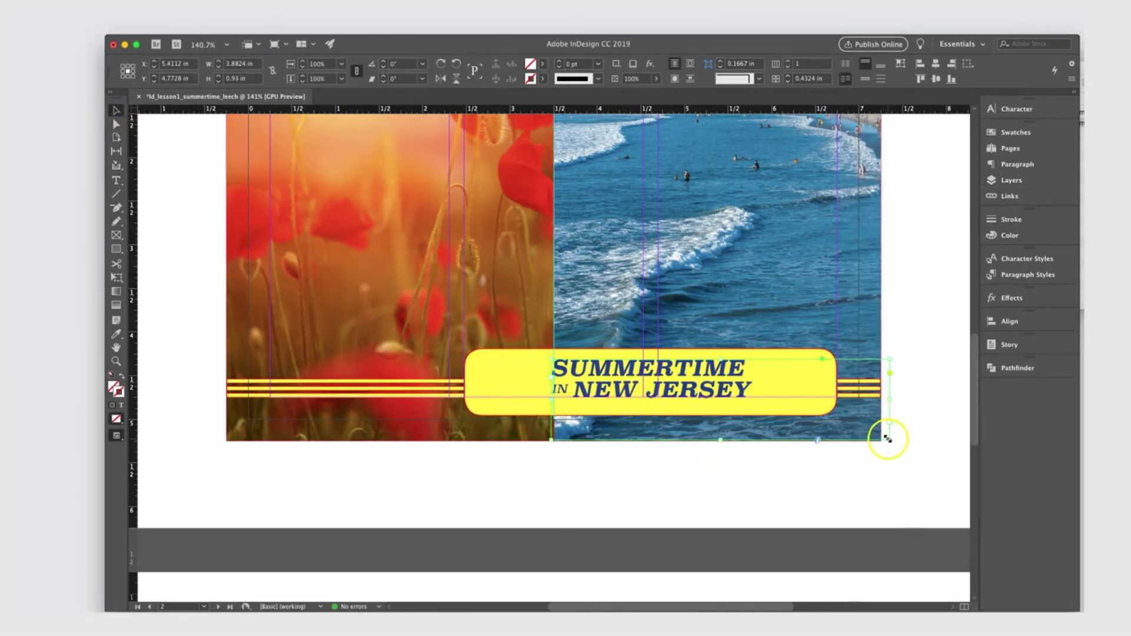
drag(887, 439, 753, 404)
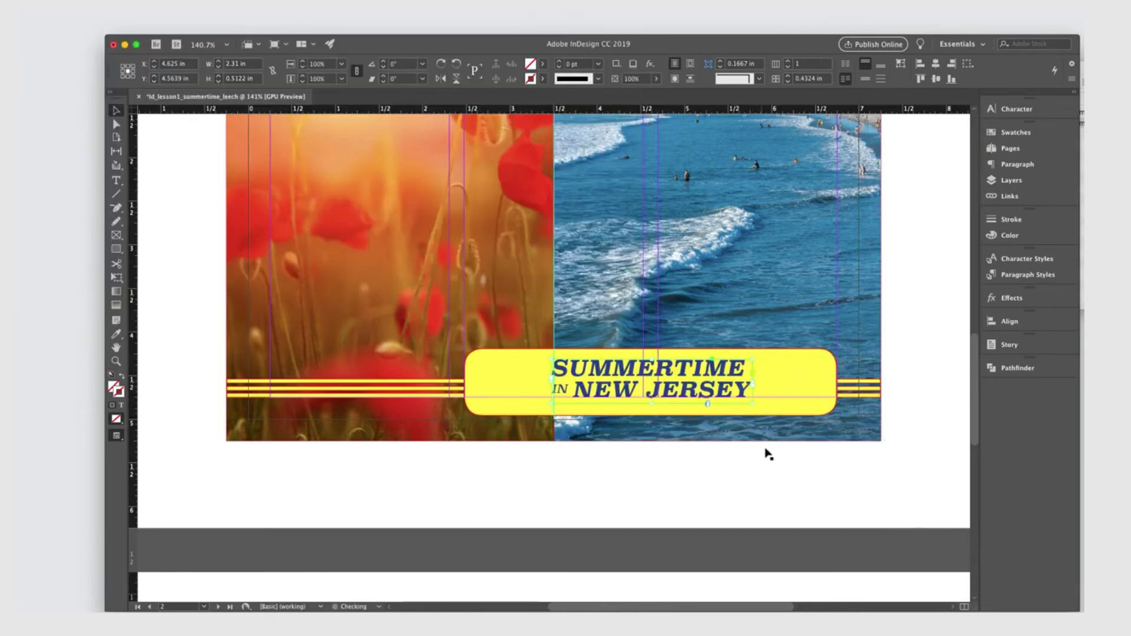
click(745, 525)
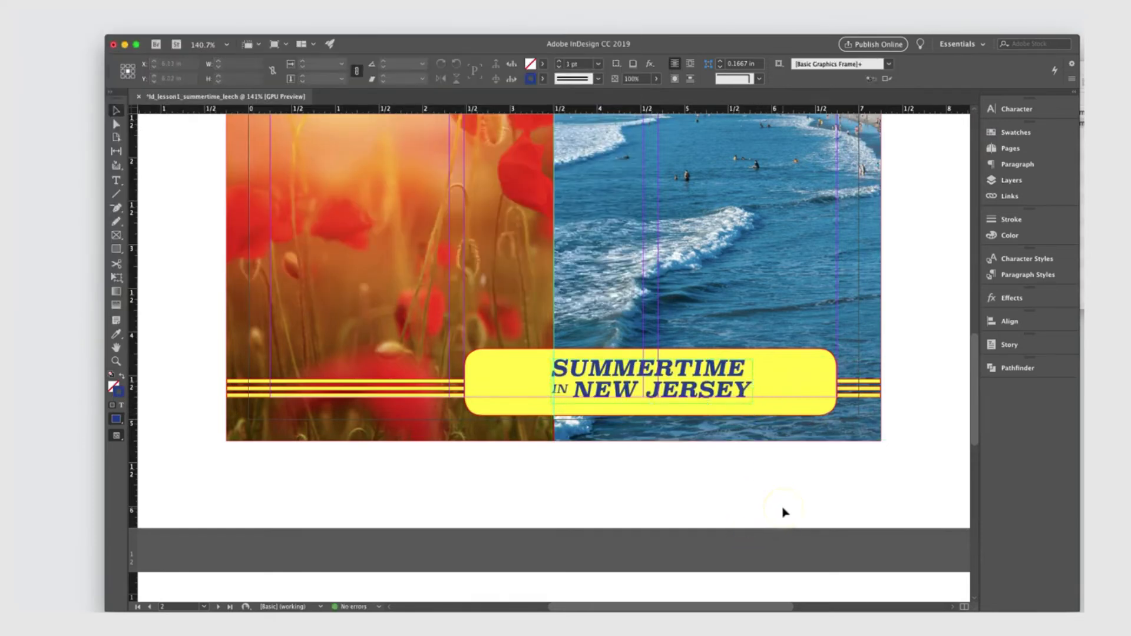
key(super+minus)
key(super+minus)
scroll(786, 460, up, 2)
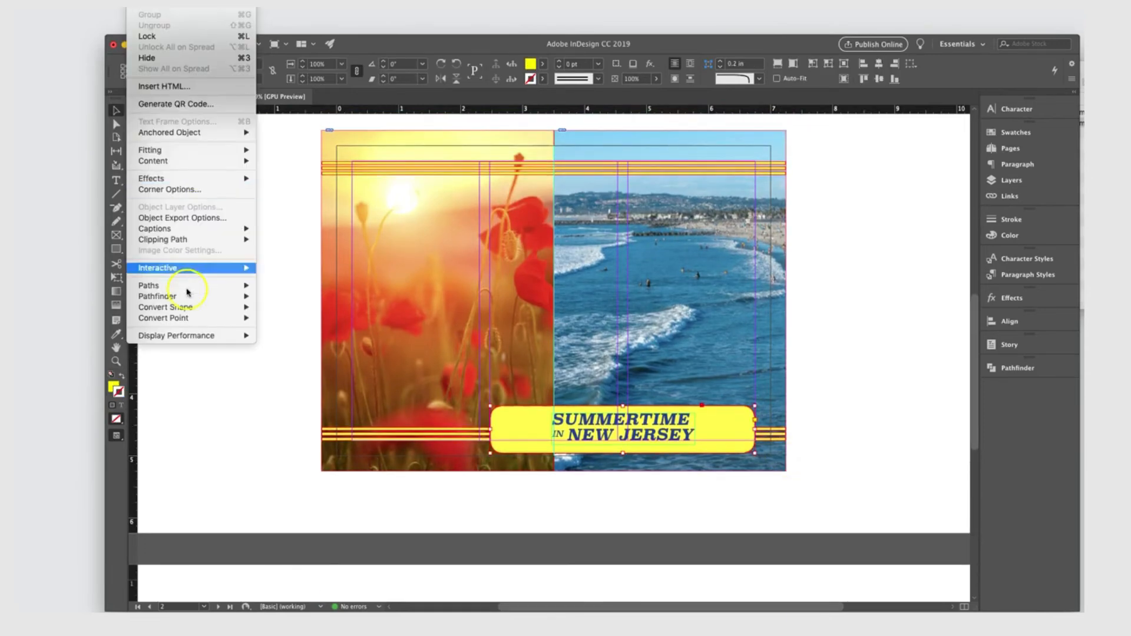
click(234, 422)
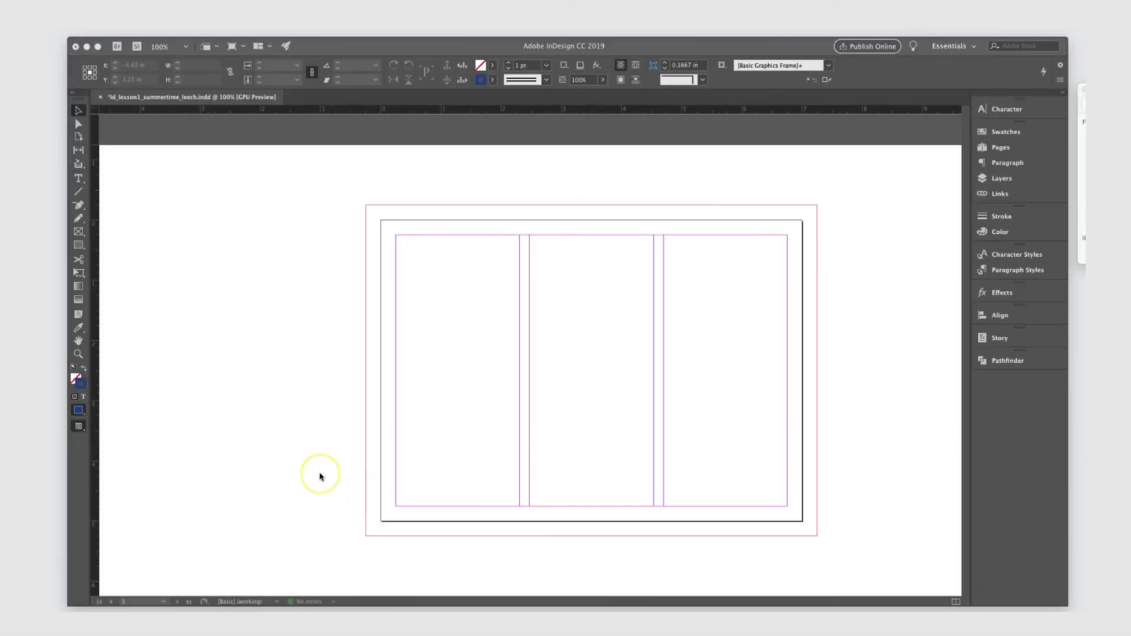
Switch to the reference PDF Id_Lesson1_Summertime_leech.pdf, examine the layout of its page 3, and return to InDesign
drag(191, 137, 620, 88)
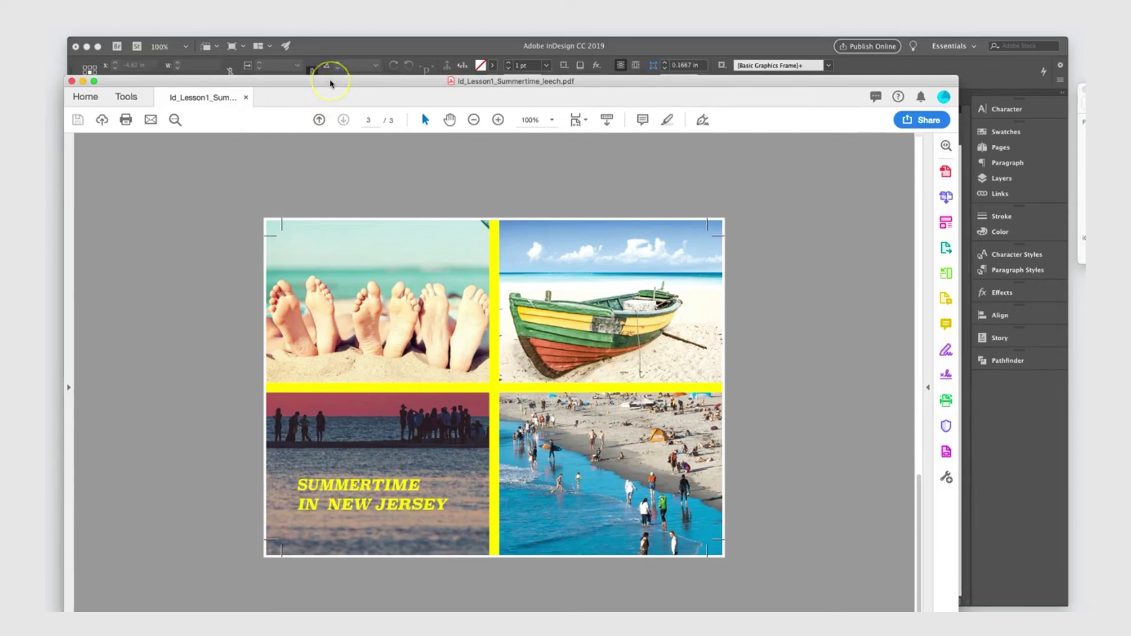
drag(331, 82, 317, 93)
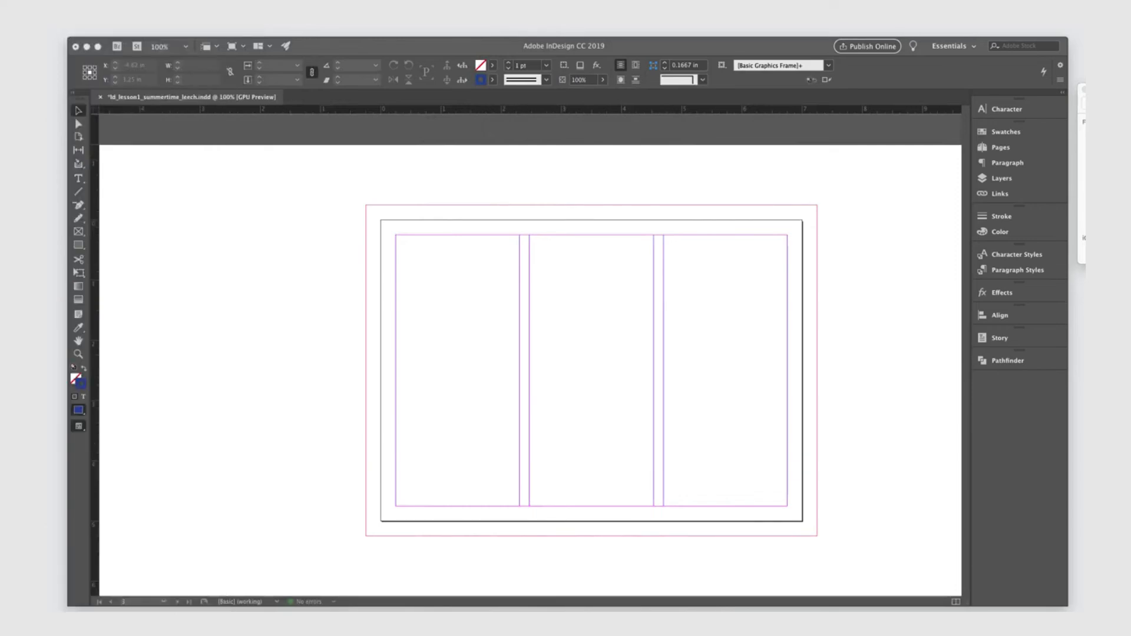
click(123, 160)
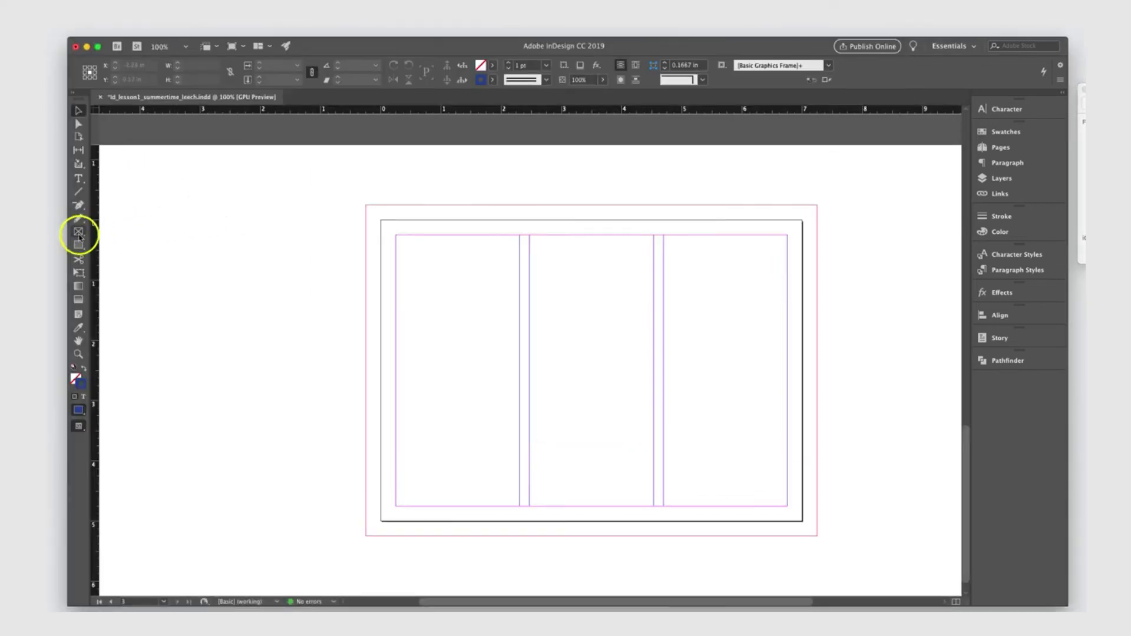
Draw a two-by-two grid of rectangle frames across page 3 out to the bleed, 7.5 by 5.5 in overall
click(78, 232)
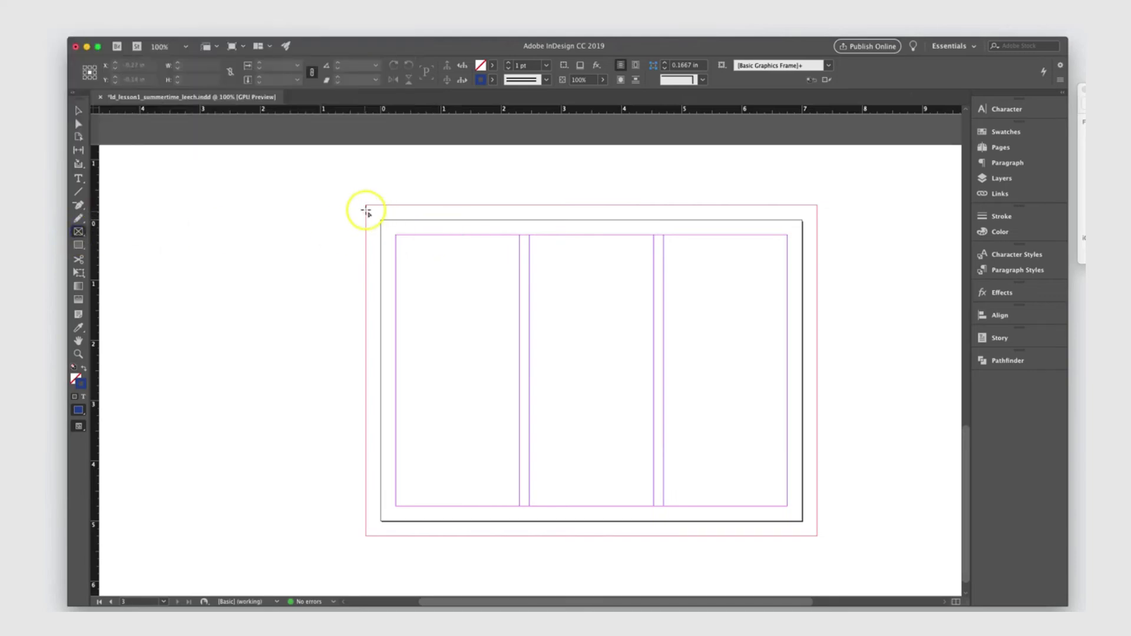
click(79, 234)
drag(79, 233, 130, 249)
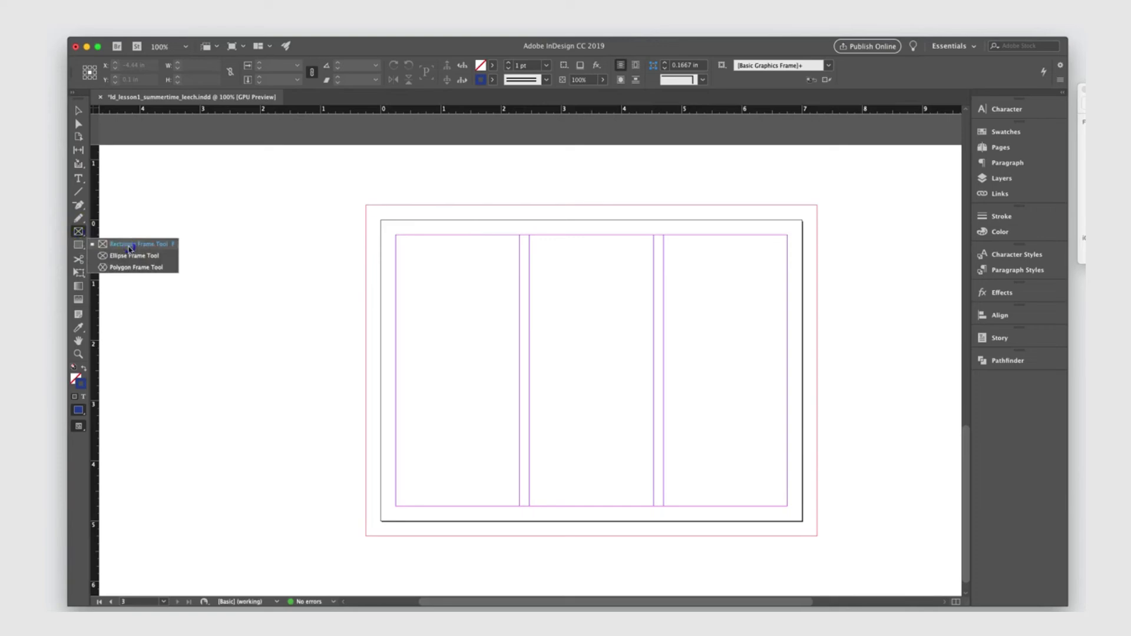
click(131, 249)
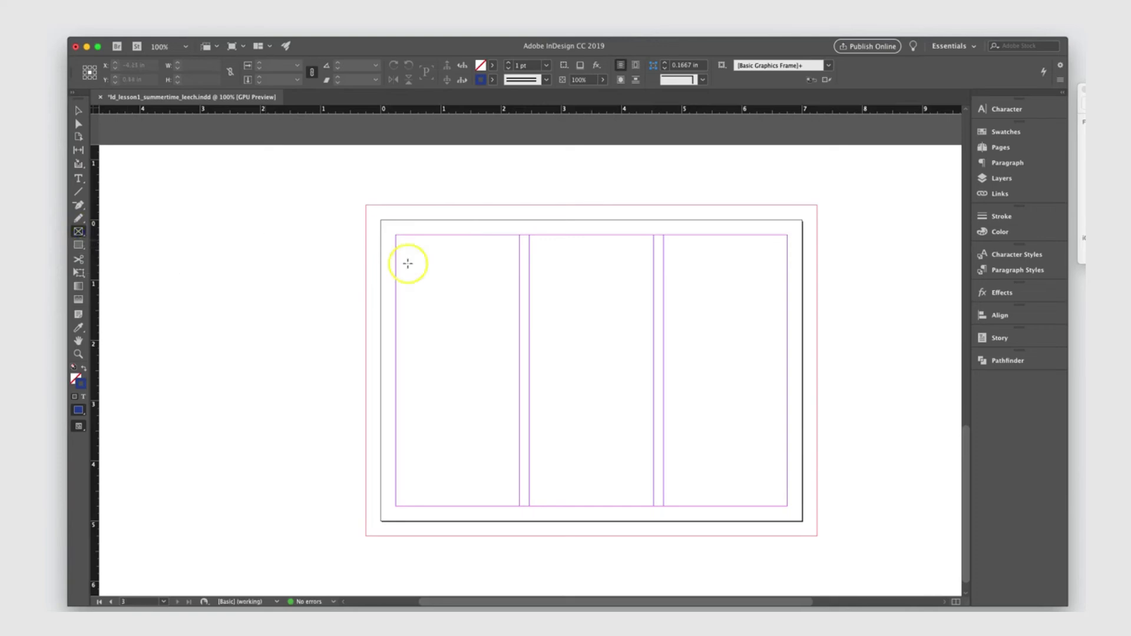
drag(366, 206, 817, 539)
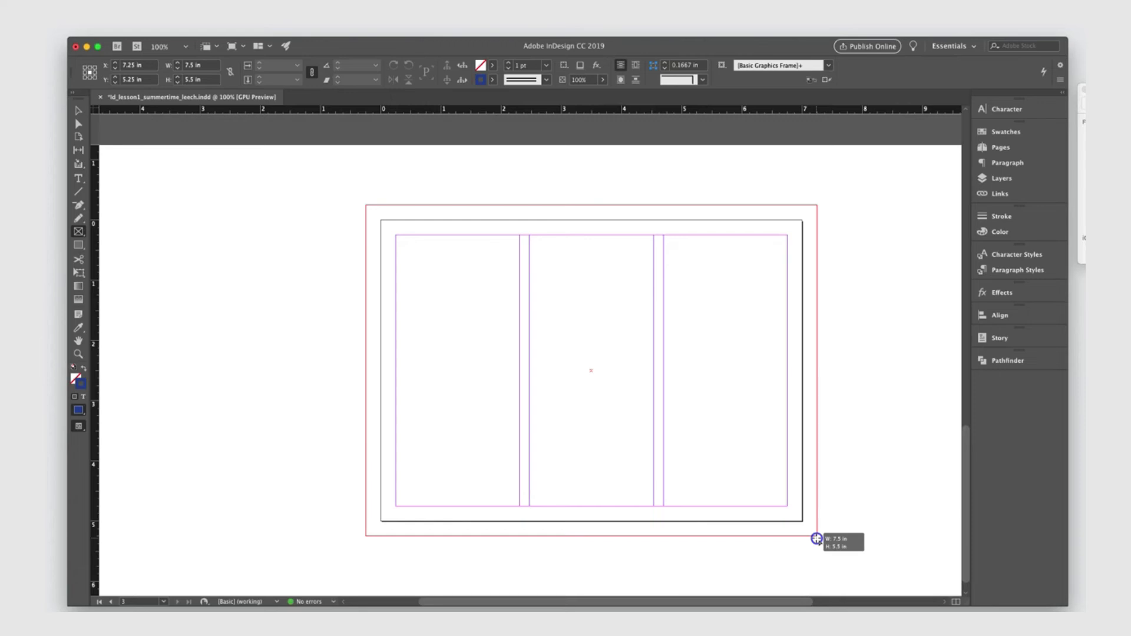
mouse_move(816, 538)
mouse_down()
mouse_move(662, 505)
mouse_move(752, 495)
mouse_move(795, 533)
mouse_move(709, 486)
mouse_move(790, 536)
mouse_move(819, 538)
mouse_up()
key(Right)
key(Up)
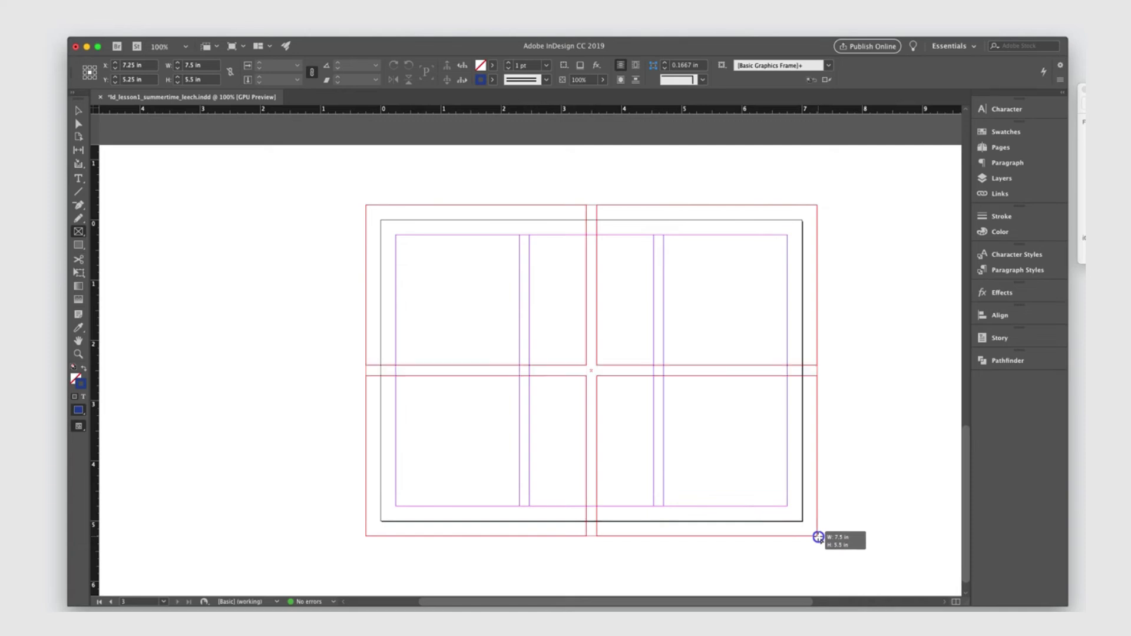
drag(819, 538, 818, 537)
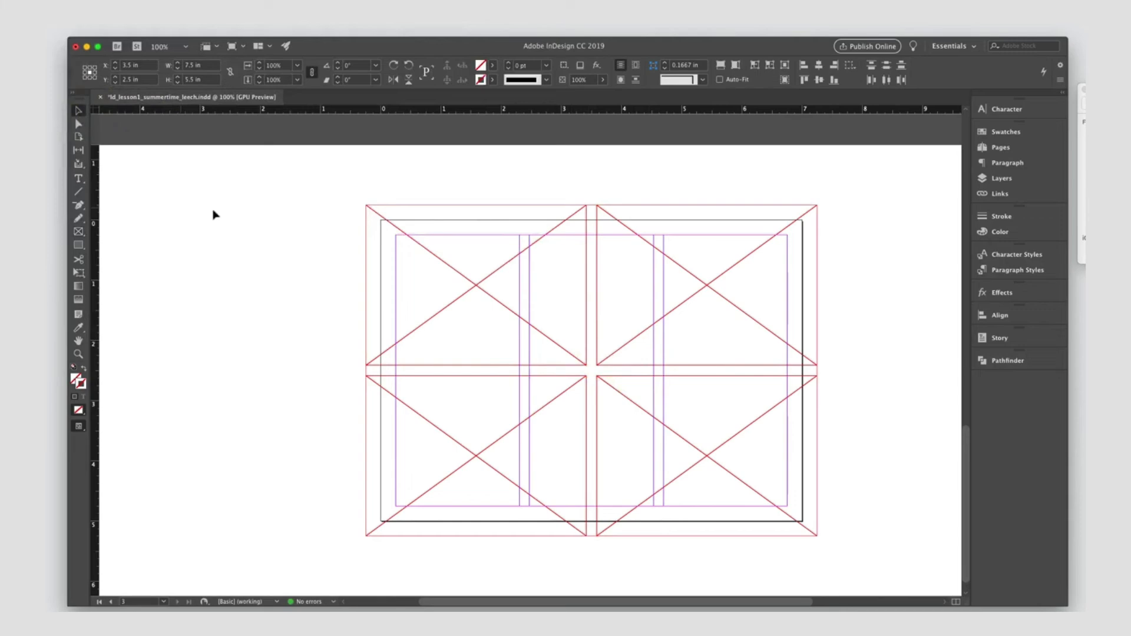
Place AdobeStock_69283293.jpeg in the upper-left frame of page 3
click(417, 240)
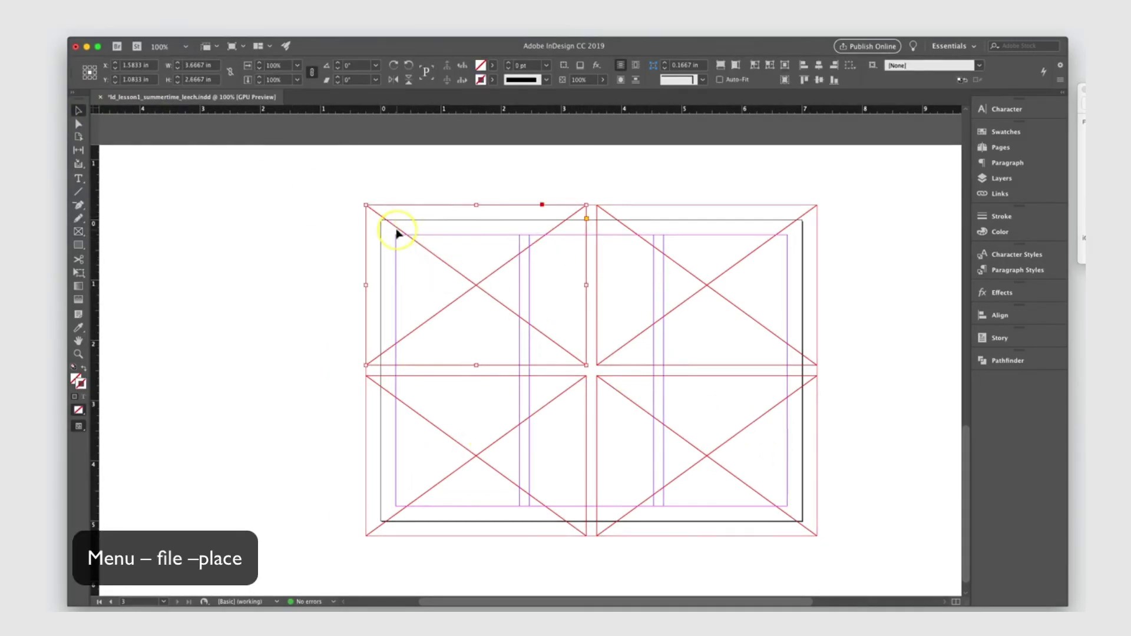
click(59, 25)
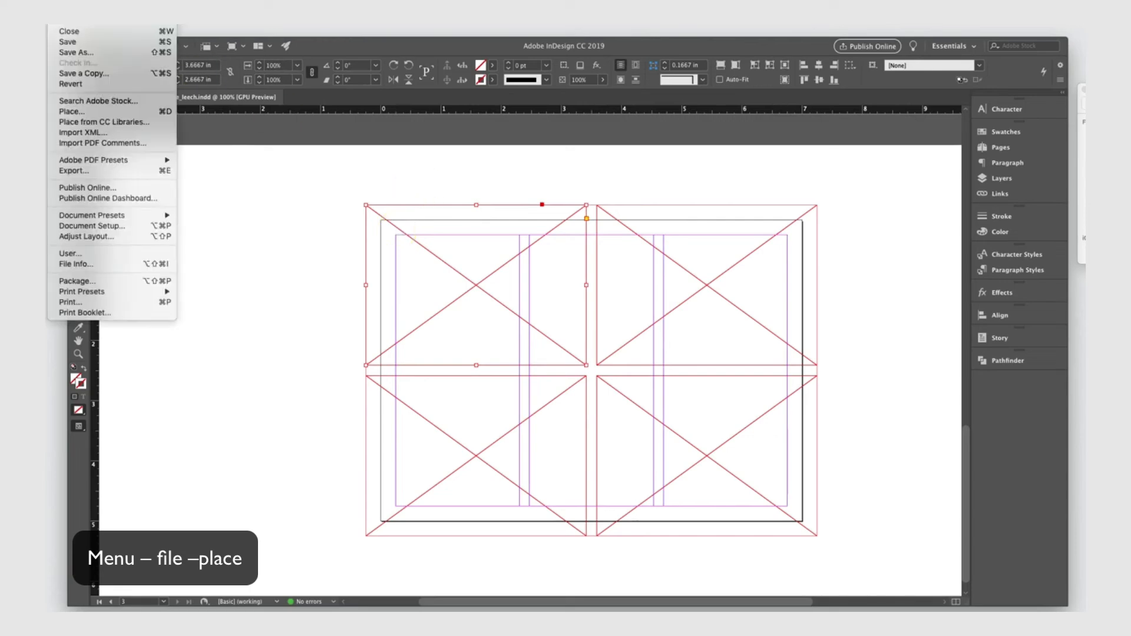
click(94, 111)
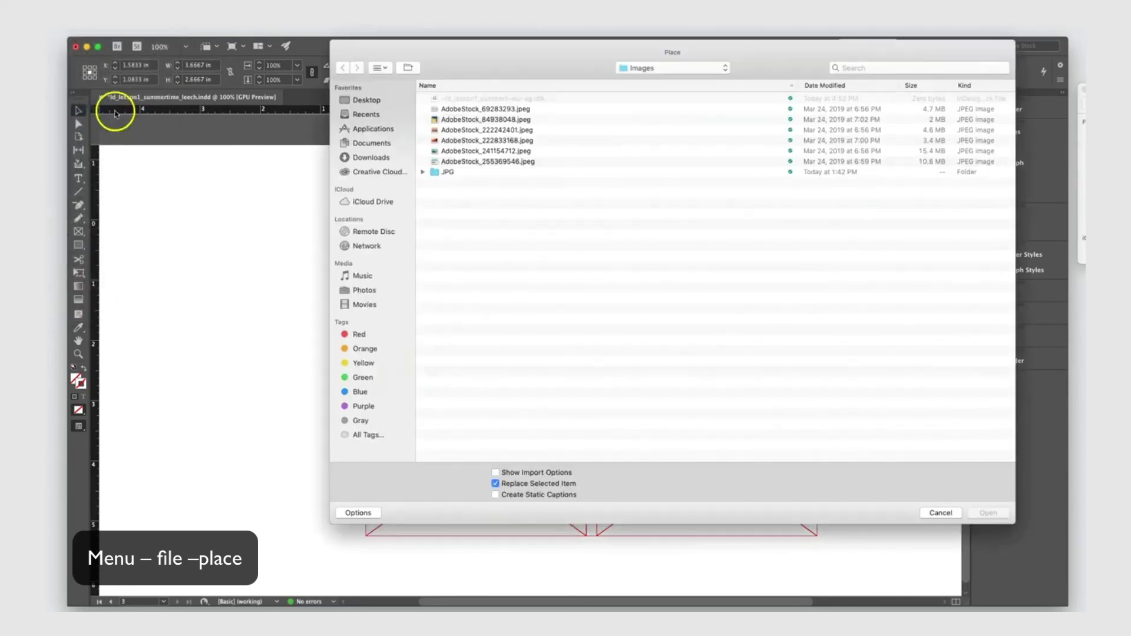
click(479, 110)
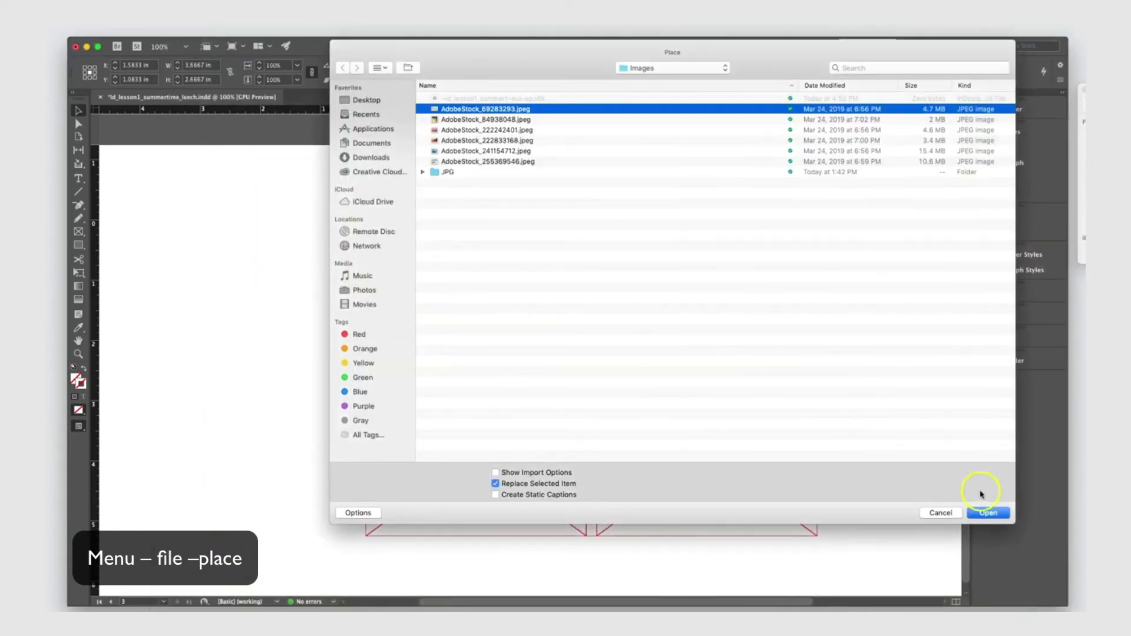
click(988, 512)
Preview the boat photo AdobeStock_255369546.jpeg and place it in the upper-right frame of page 3
click(670, 299)
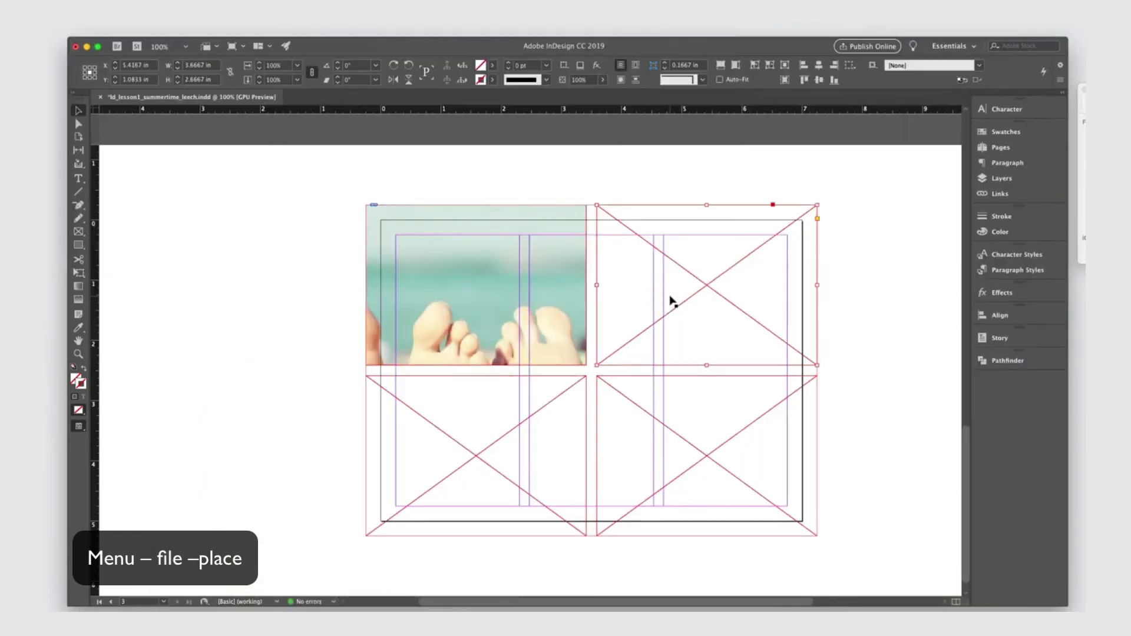
click(59, 25)
click(89, 111)
click(463, 163)
key(space)
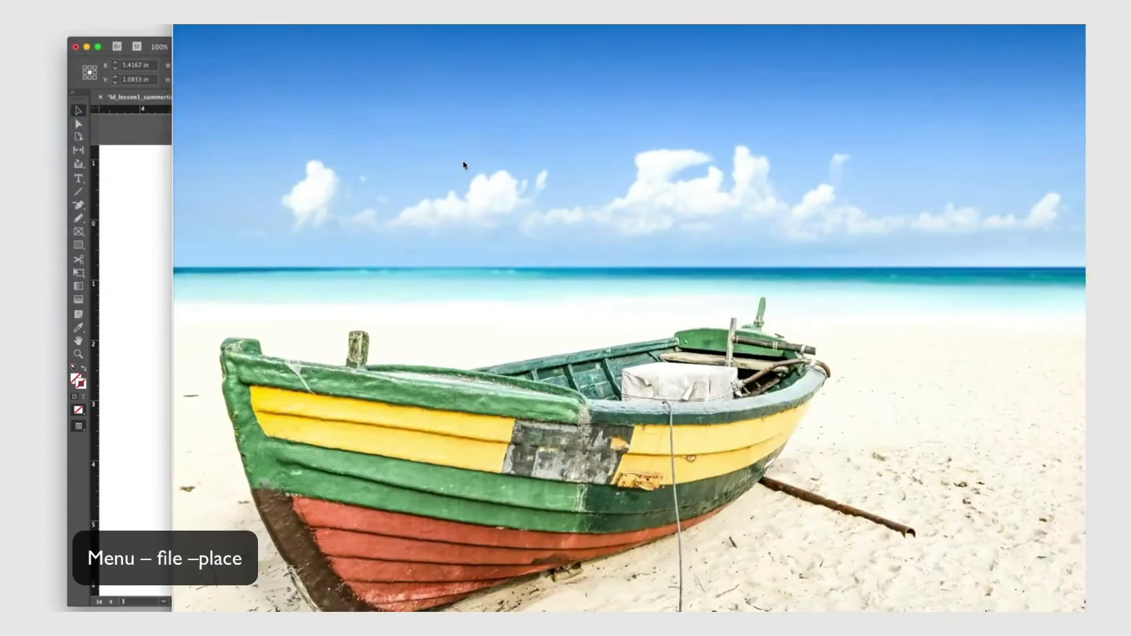
key(space)
click(988, 513)
Place the sunset photo AdobeStock_222242401.jpeg in the lower-left frame of page 3 and the blue shoreline photo in the lower-right frame
click(59, 24)
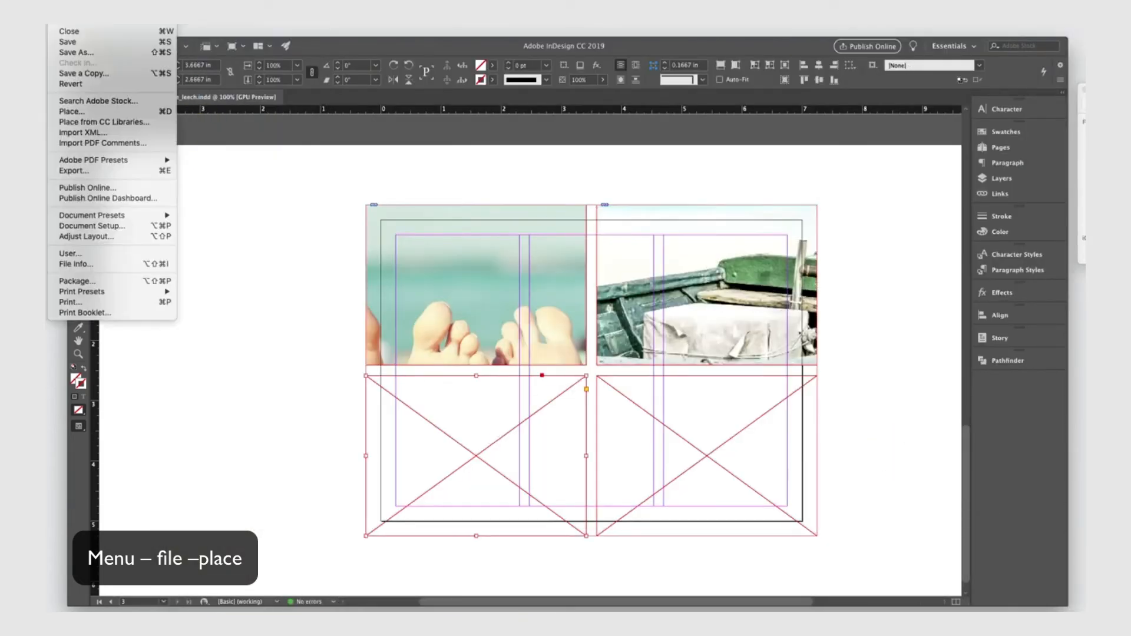
click(88, 111)
click(471, 119)
key(space)
key(Down)
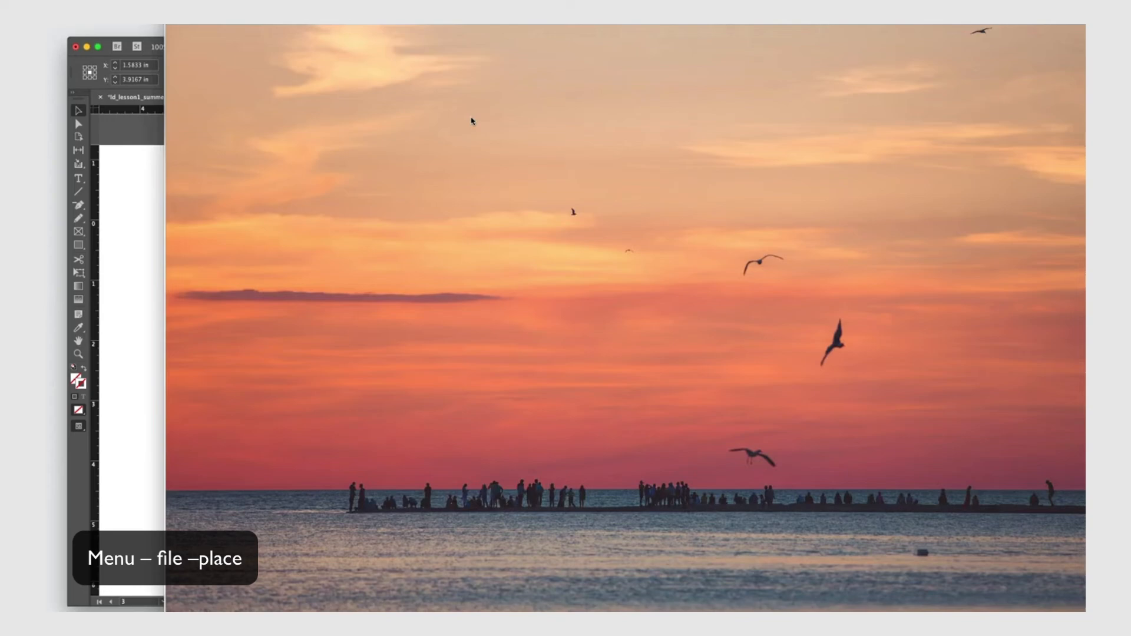
key(space)
click(985, 513)
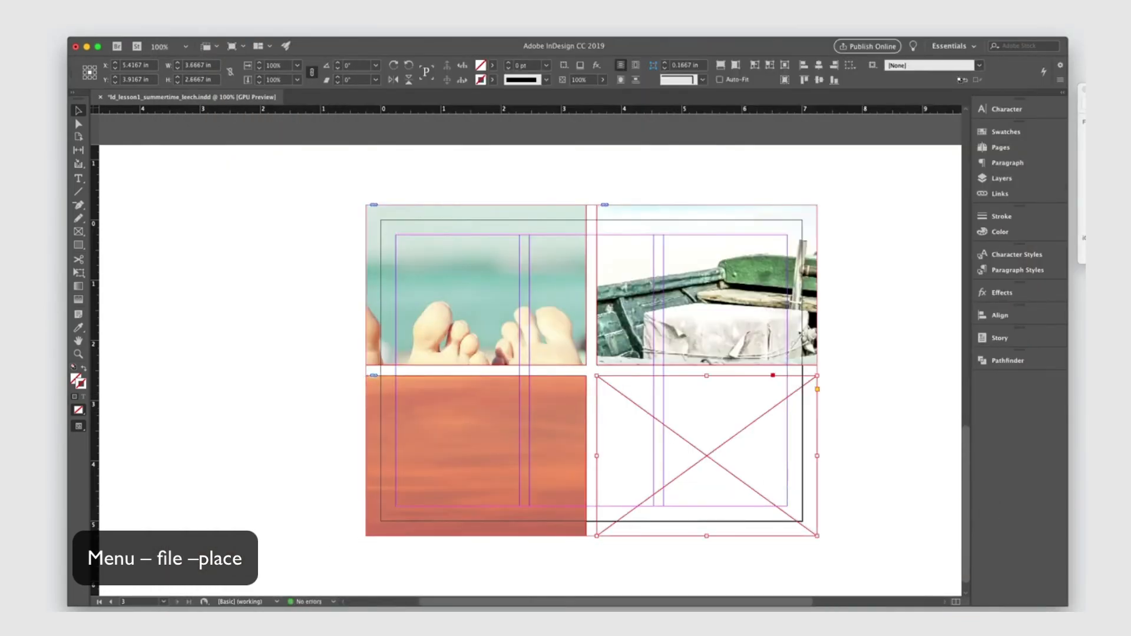
click(687, 454)
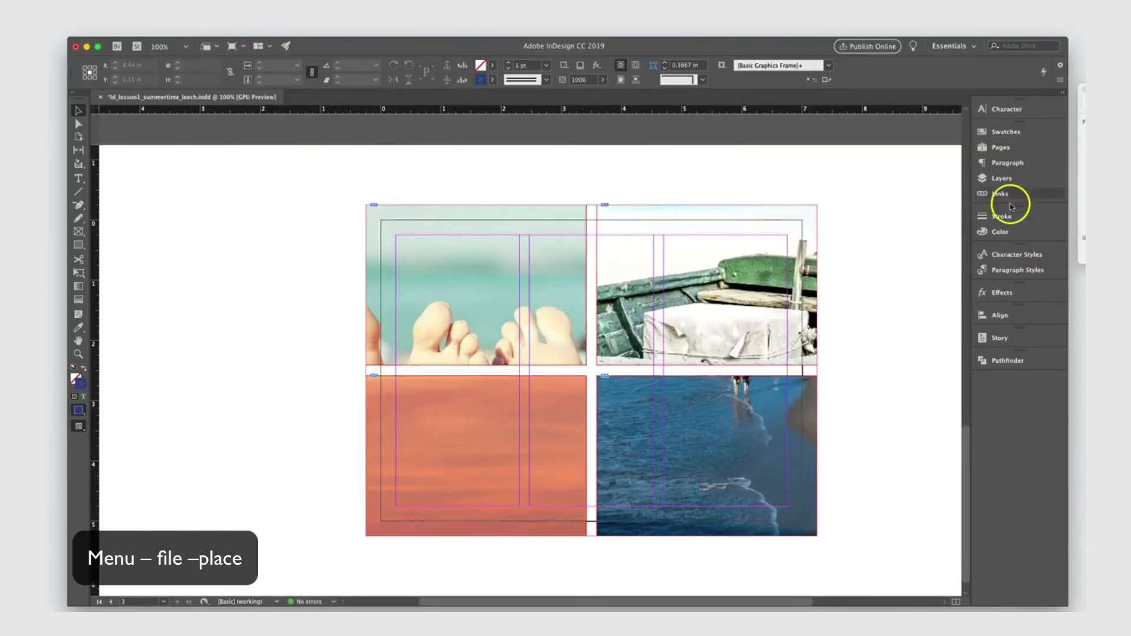
Review the document's linked images and compare the page 1 photo with the photos placed on page 3
click(1001, 194)
scroll(608, 228, up, 15)
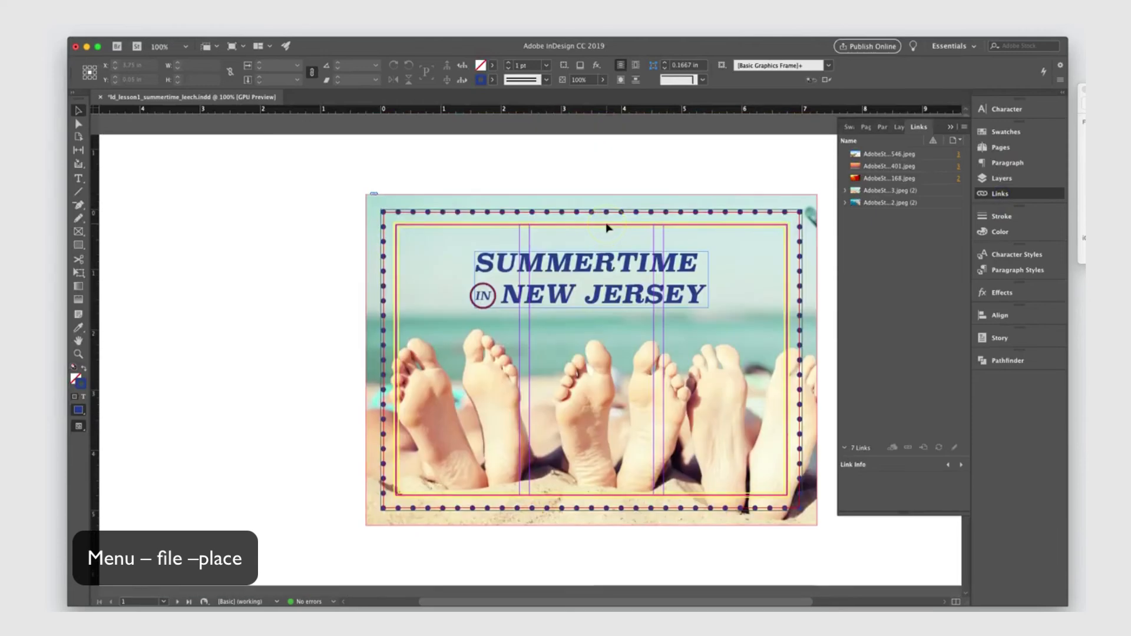
scroll(607, 227, down, 15)
click(928, 261)
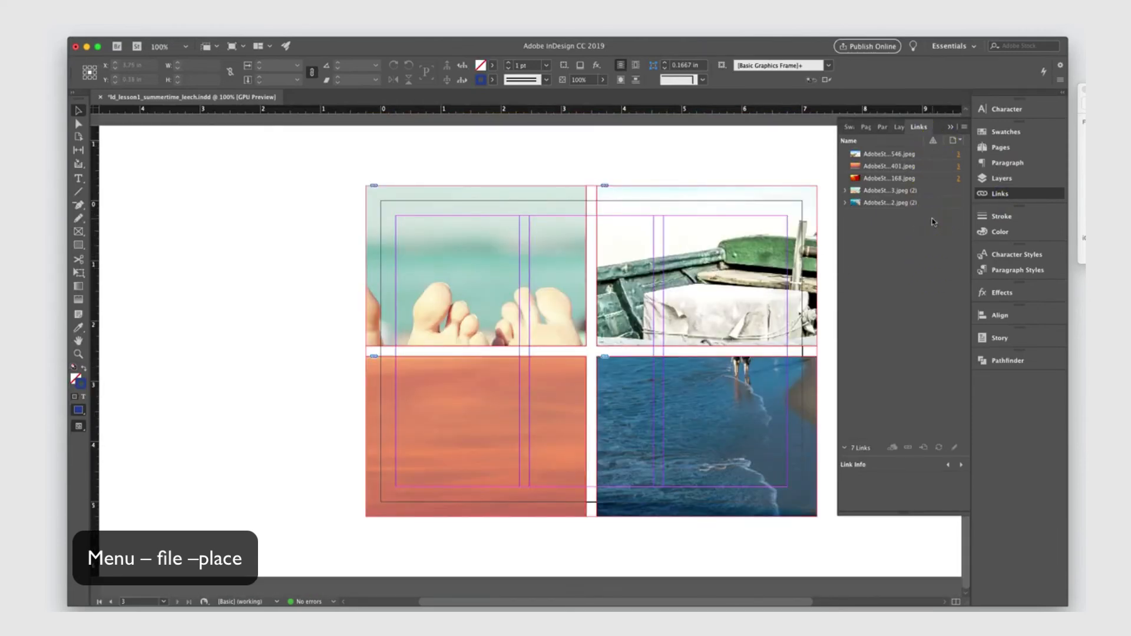
Scale the feet photo in the upper-left frame of page 3 to about 33% and fit it within the frame
click(478, 270)
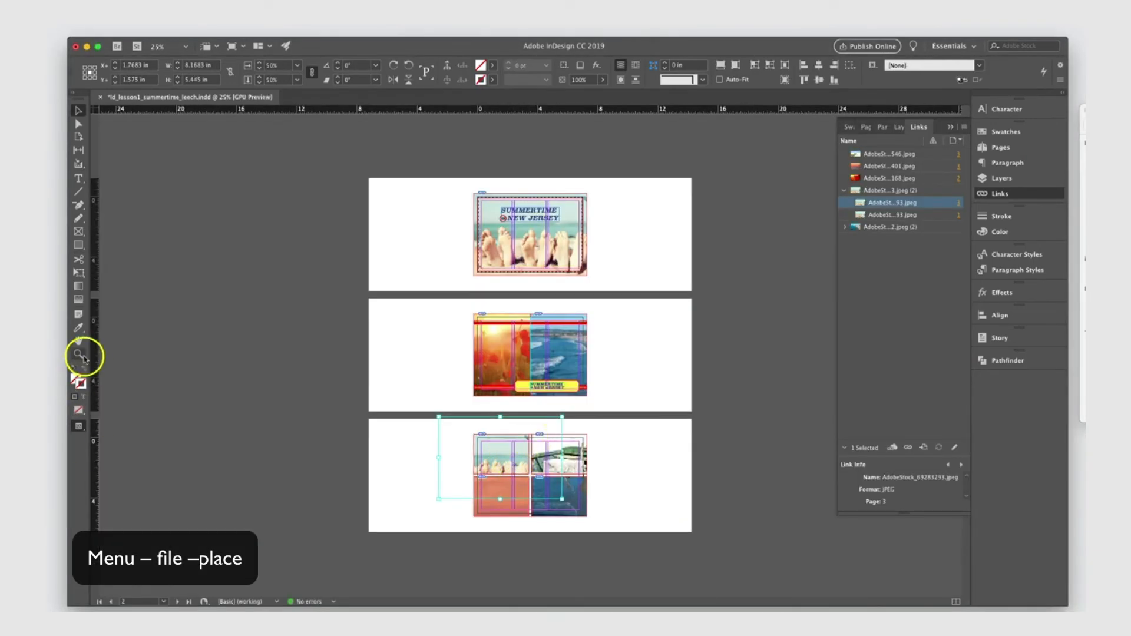
click(82, 355)
click(484, 493)
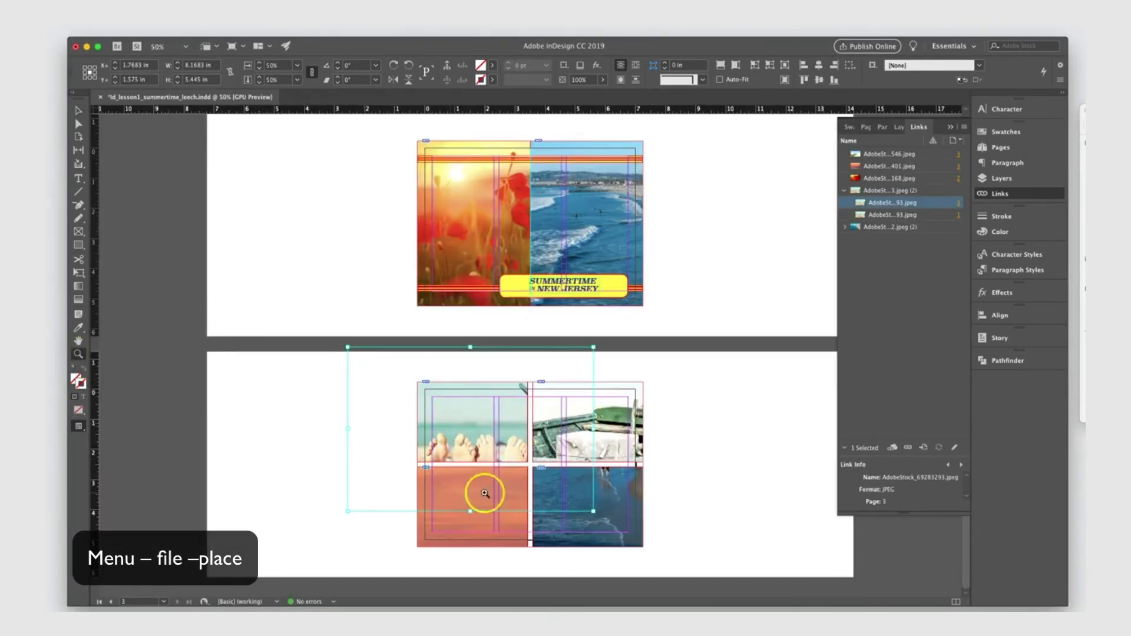
click(77, 110)
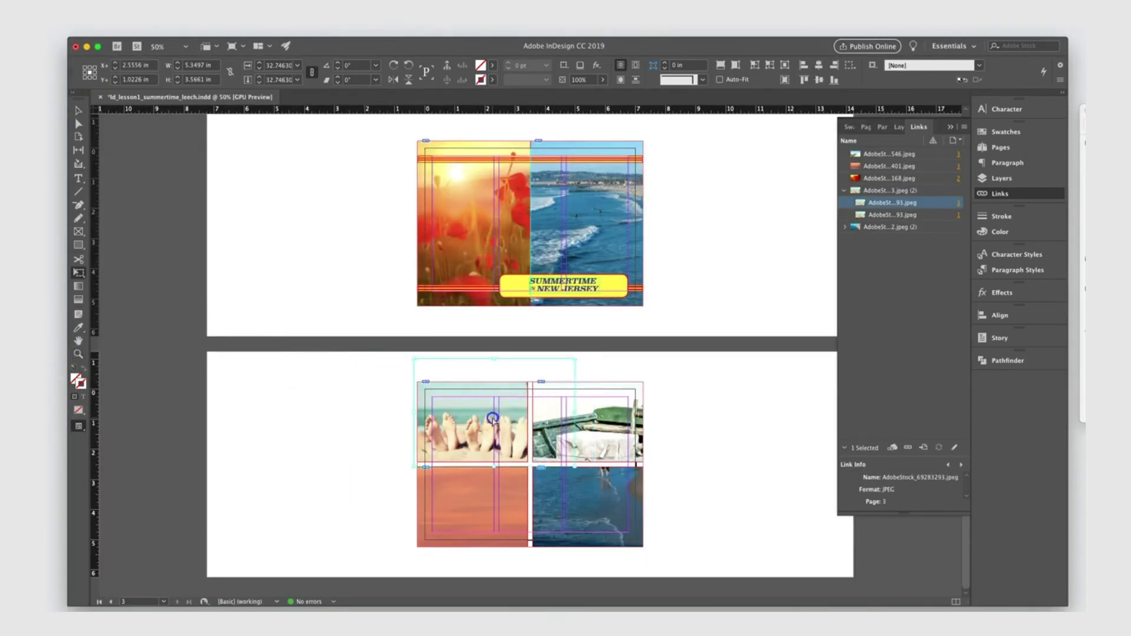
drag(493, 416, 490, 417)
click(79, 111)
click(285, 396)
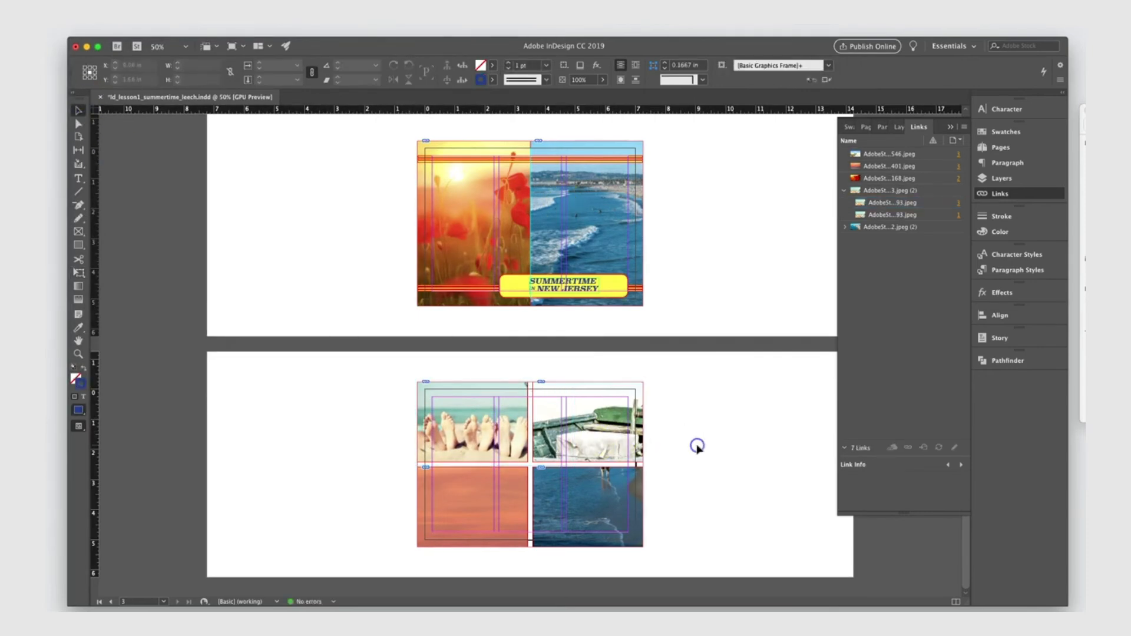
Scale the boat photo inside the upper-right frame of page 3 to 40%
click(389, 439)
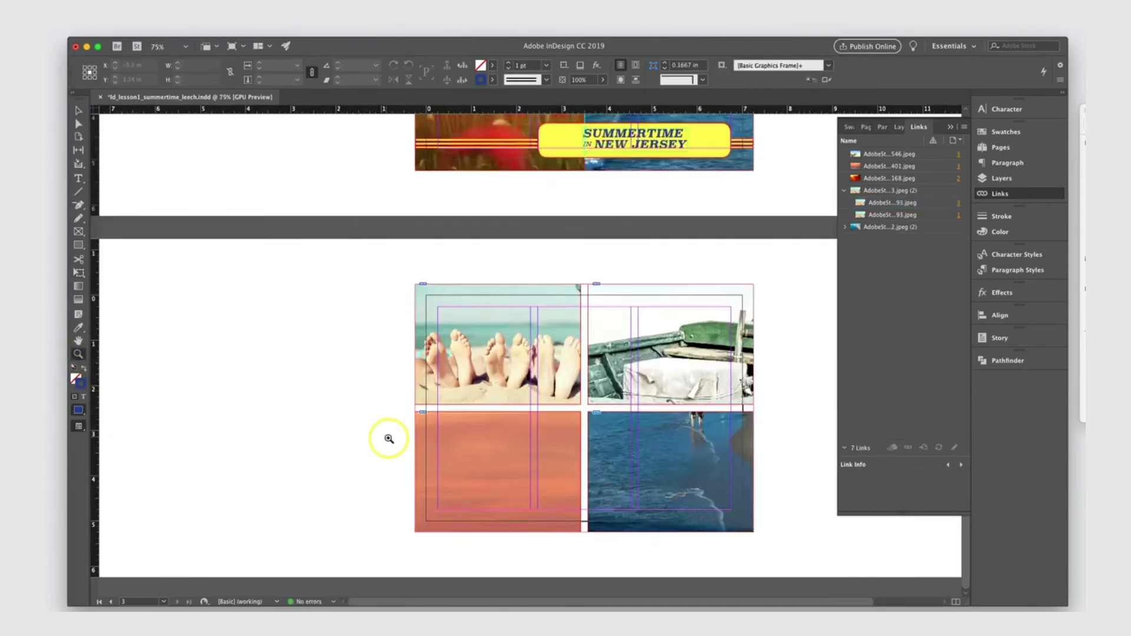
click(389, 439)
drag(401, 425, 33, 330)
click(78, 111)
click(567, 274)
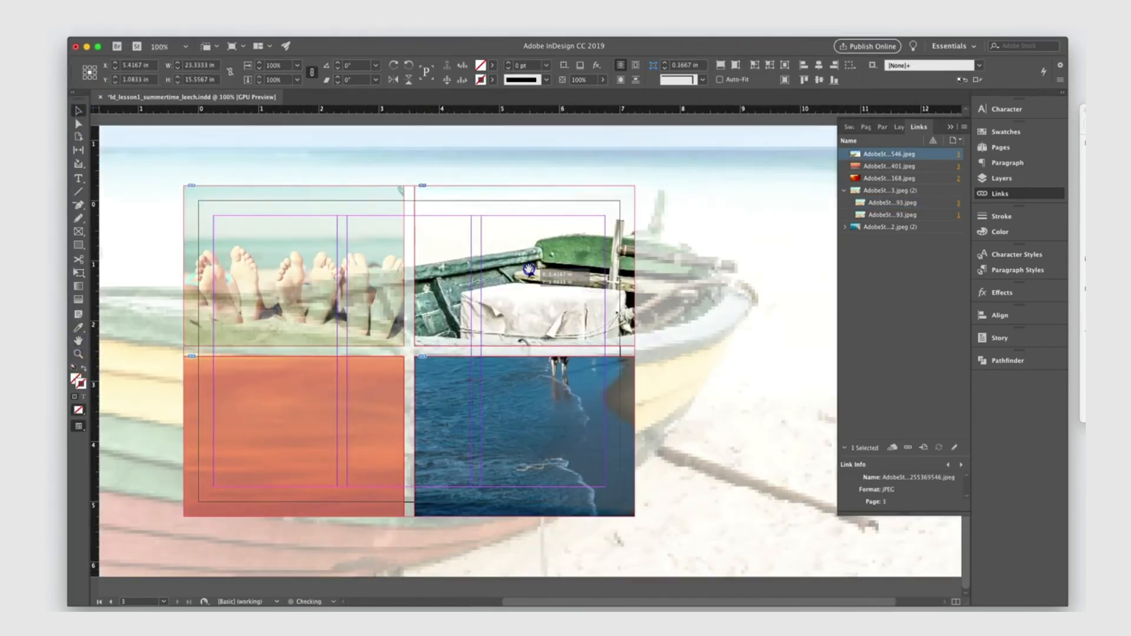
click(275, 67)
text(40)
key(Return)
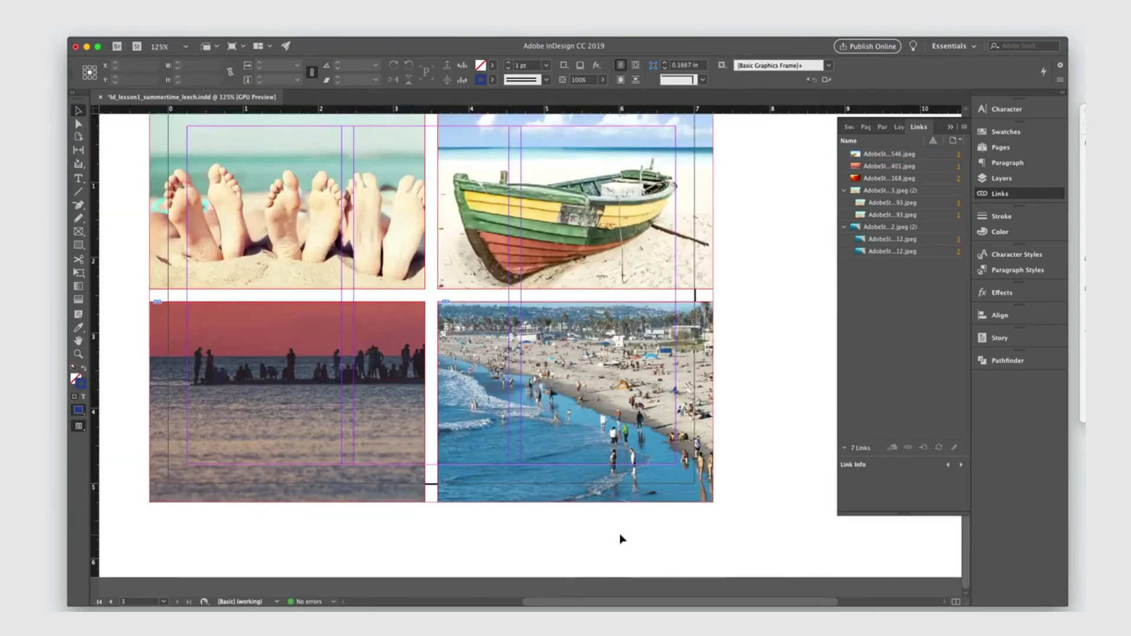
Draw a 7.5 by 5.5 in rectangle covering the whole four-photo grid on page 3
key(super+minus)
key(super+minus)
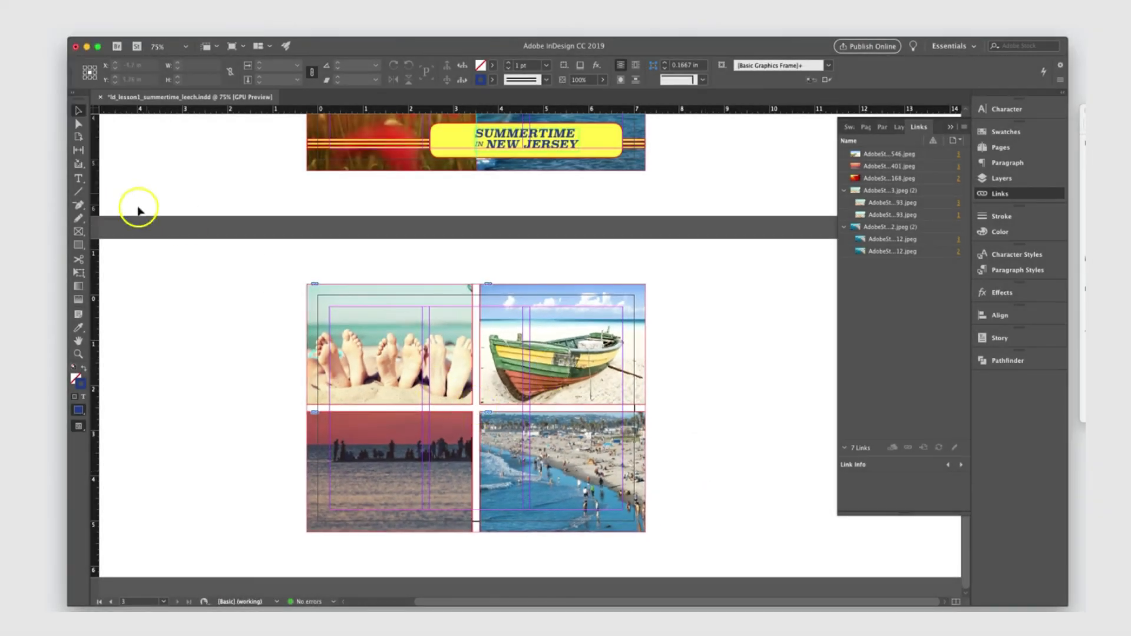
click(78, 245)
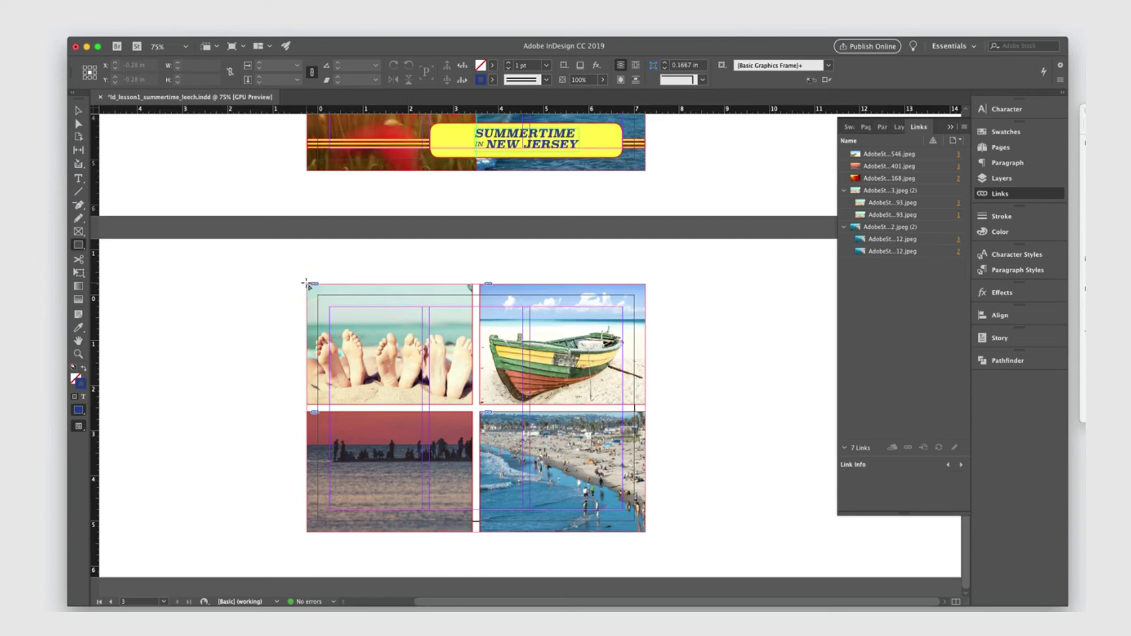
drag(306, 284, 645, 532)
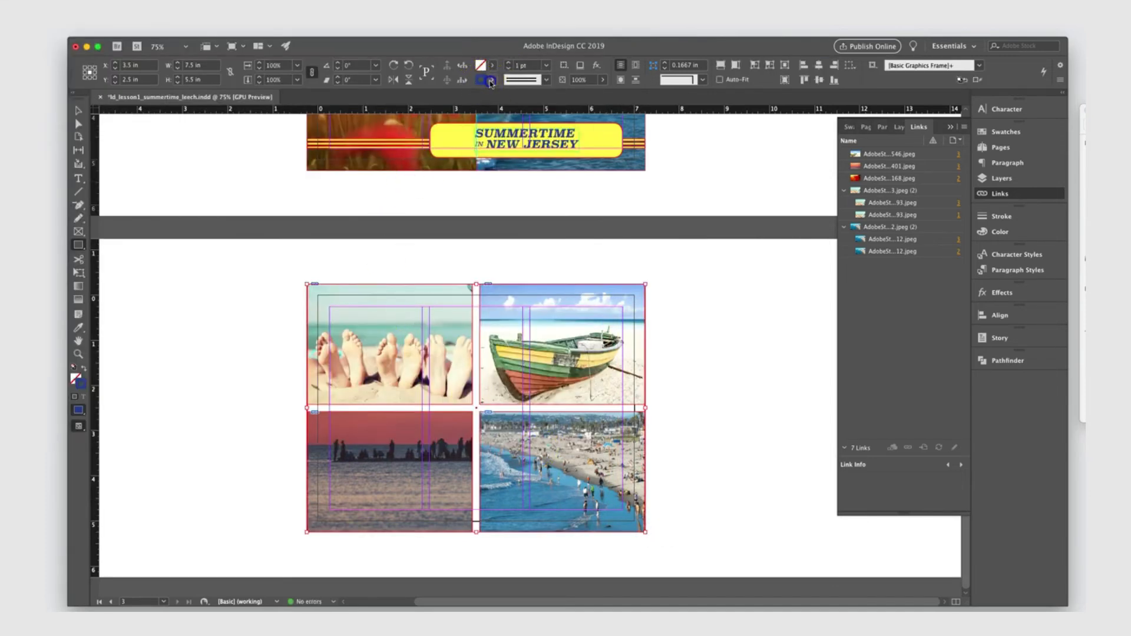
Give the rectangle over the photo grid a yellow C=0 M=0 Y=100 K=0 fill and no stroke
click(490, 83)
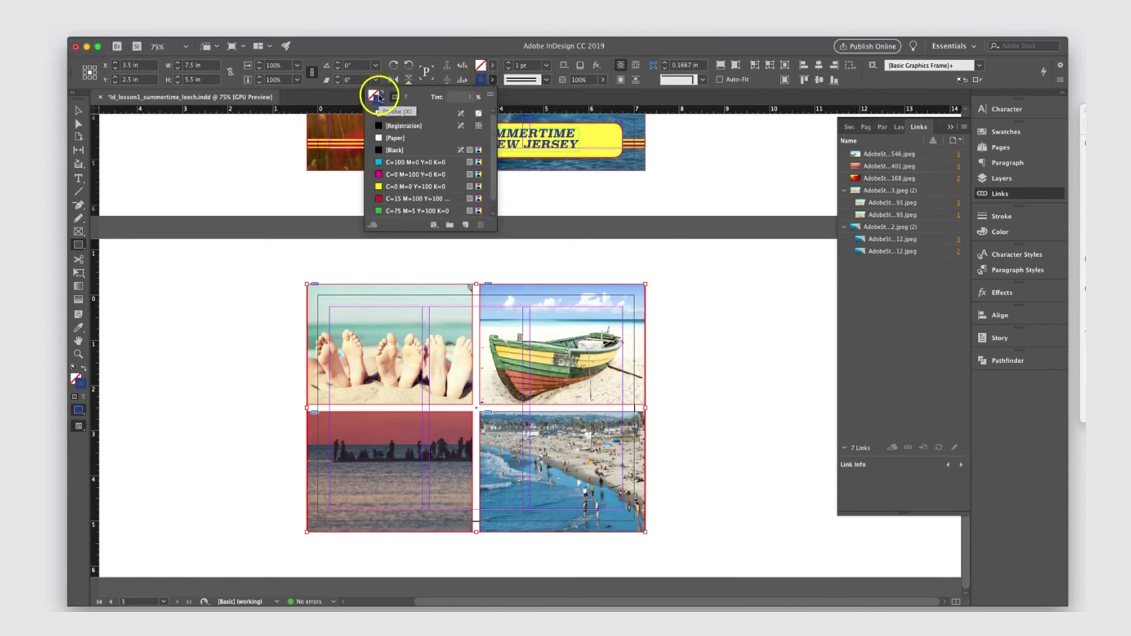
click(390, 190)
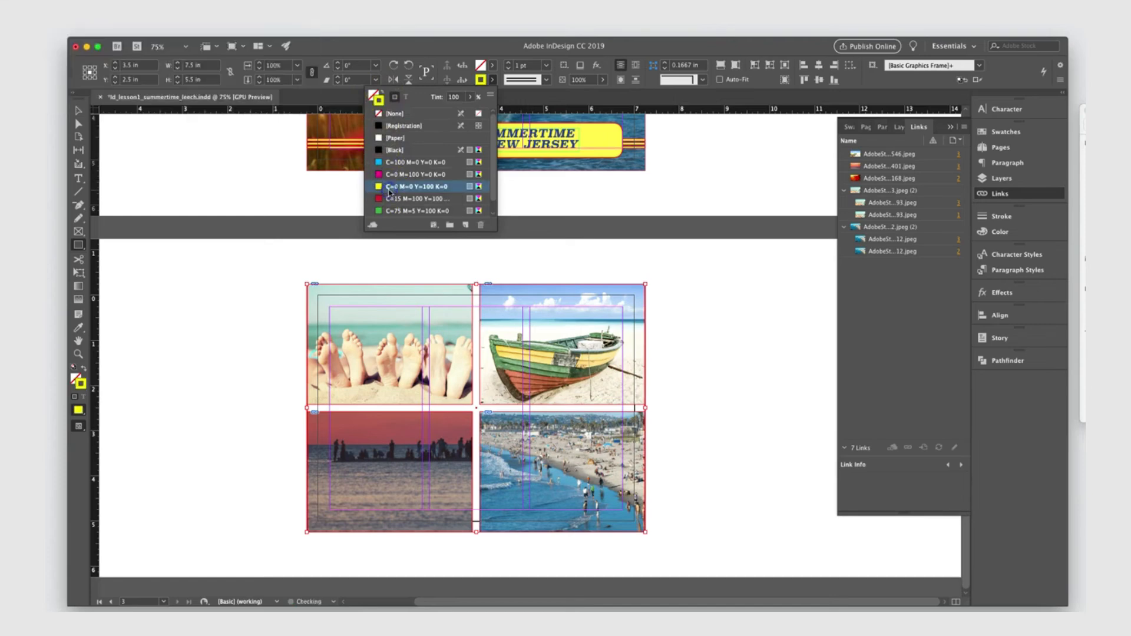
click(381, 94)
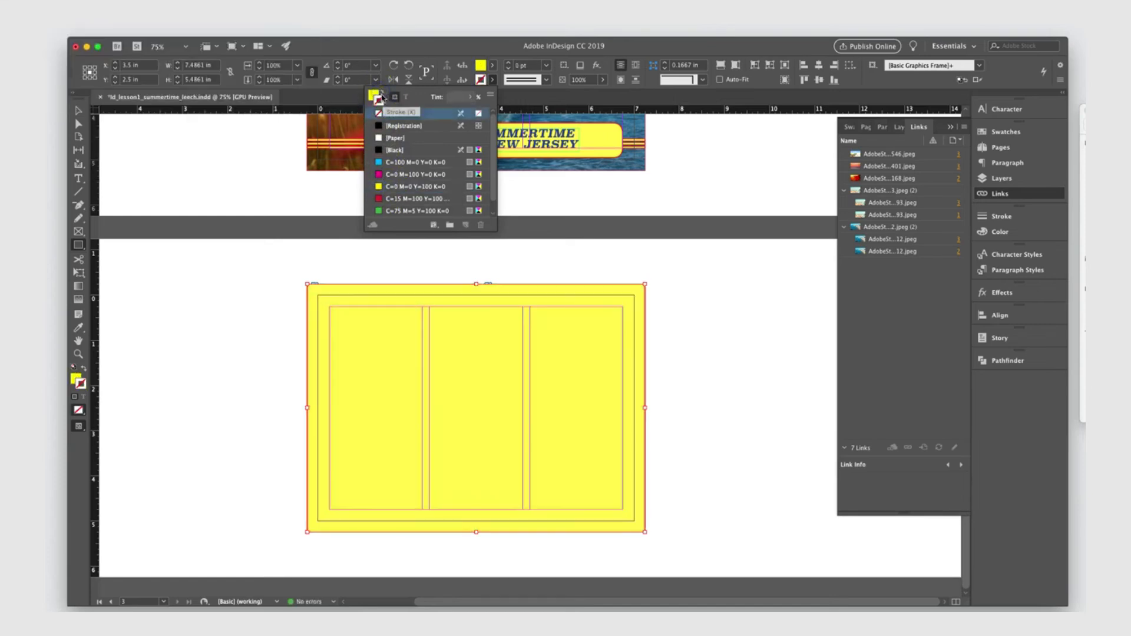
click(87, 123)
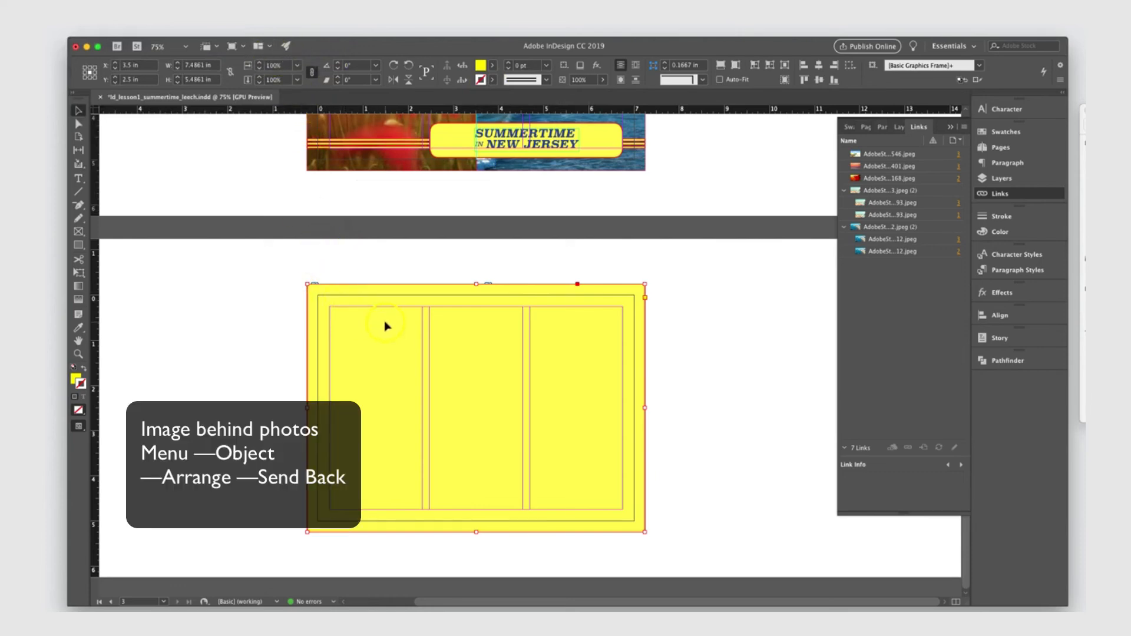
Send the yellow rectangle to the back, behind the four photos on page 3
click(172, 6)
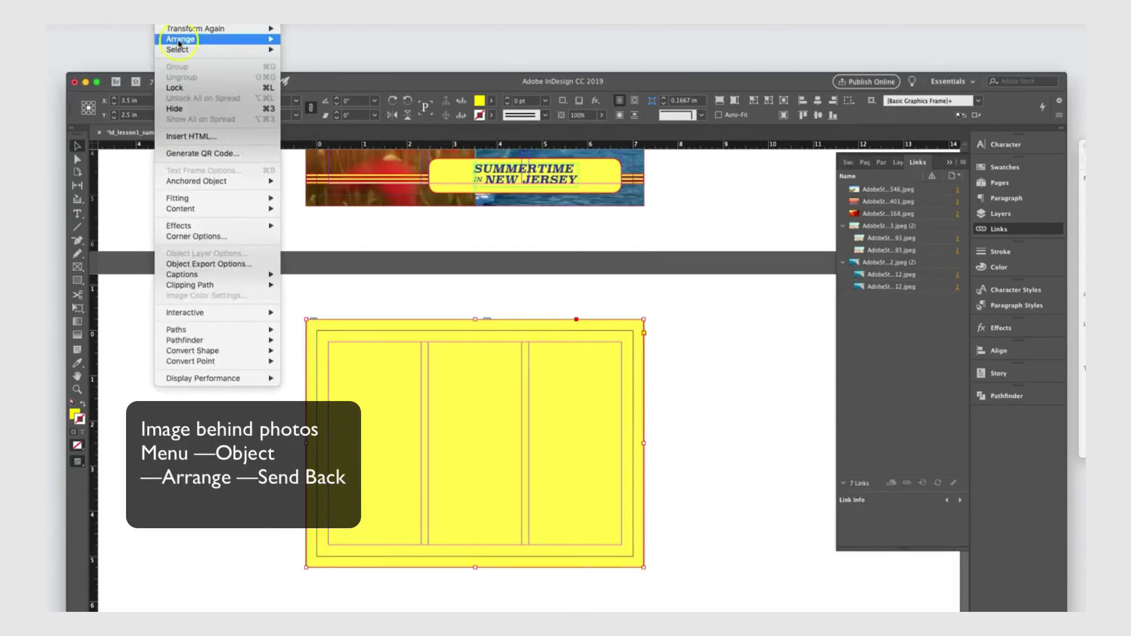
mouse_move(175, 41)
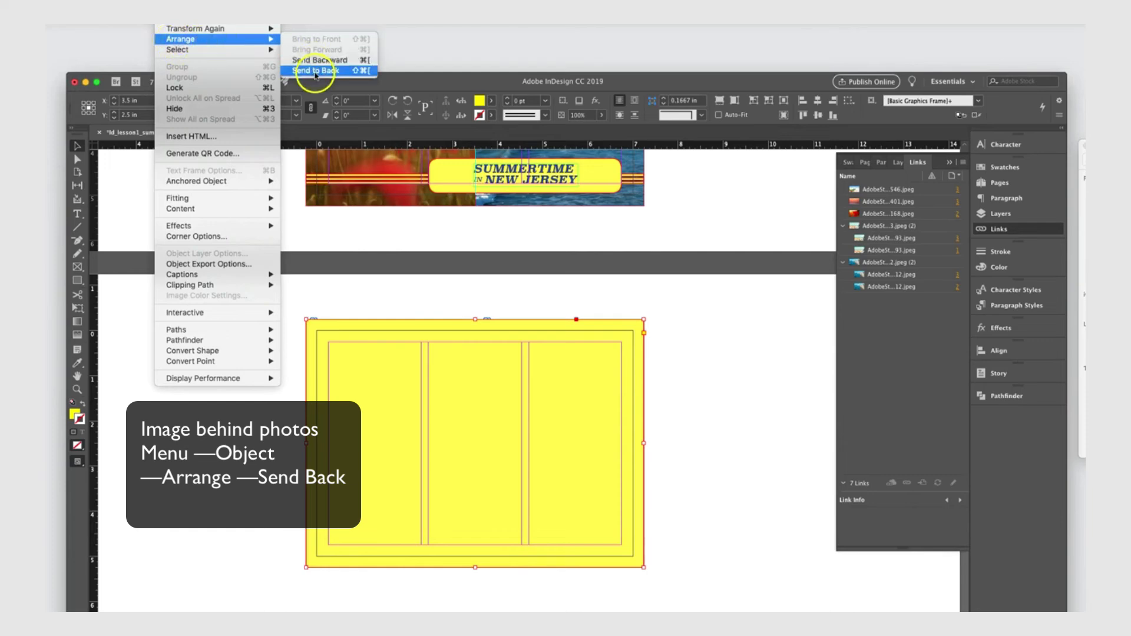
click(316, 71)
click(275, 420)
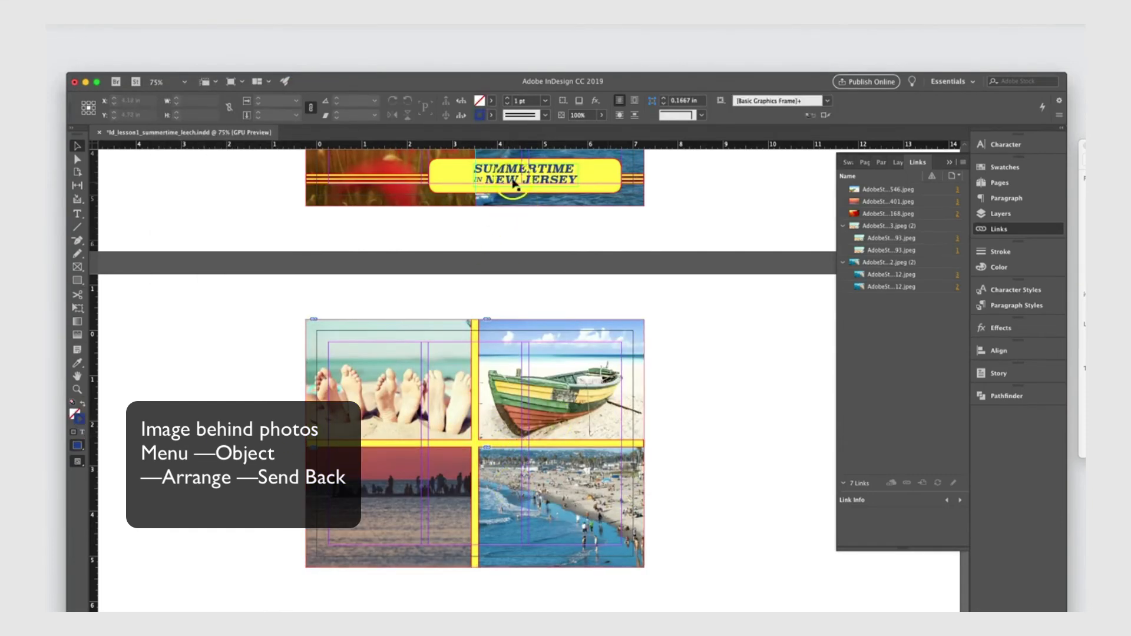
Copy the "SUMMERTIME IN NEW JERSEY" text frame from page 2 and paste it onto page 3
click(514, 182)
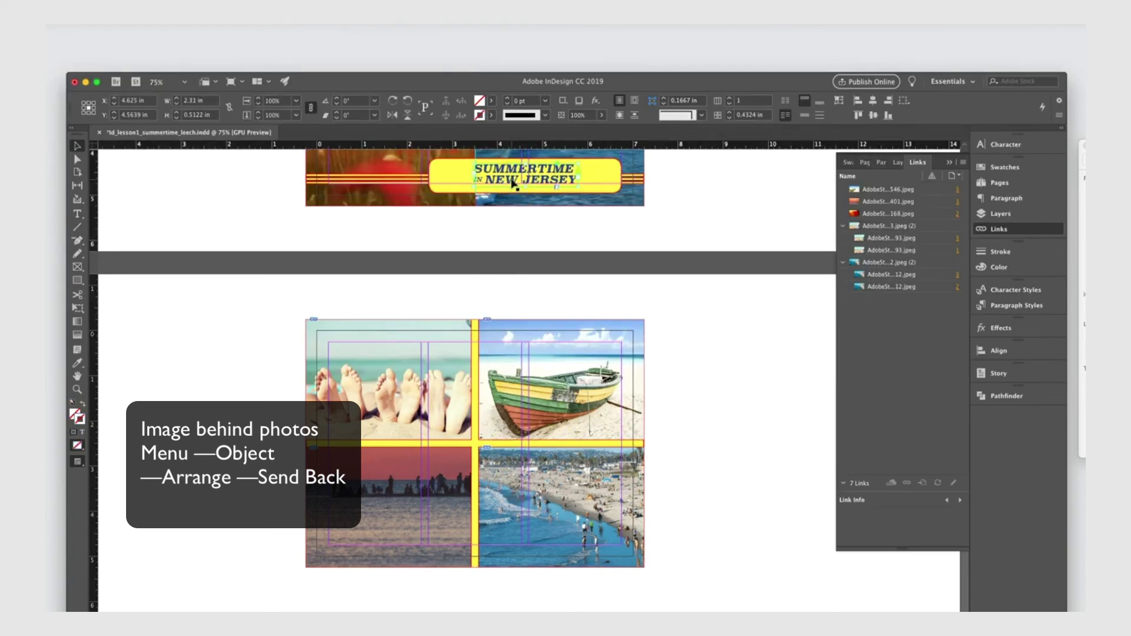
scroll(610, 254, up, 3)
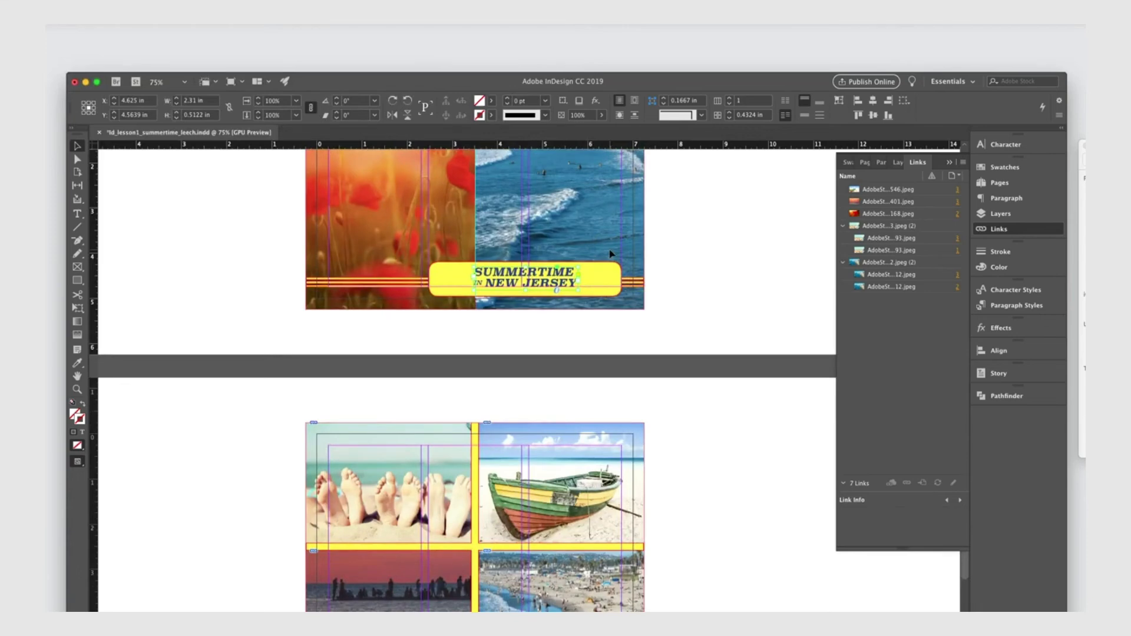
click(57, 7)
mouse_move(82, 7)
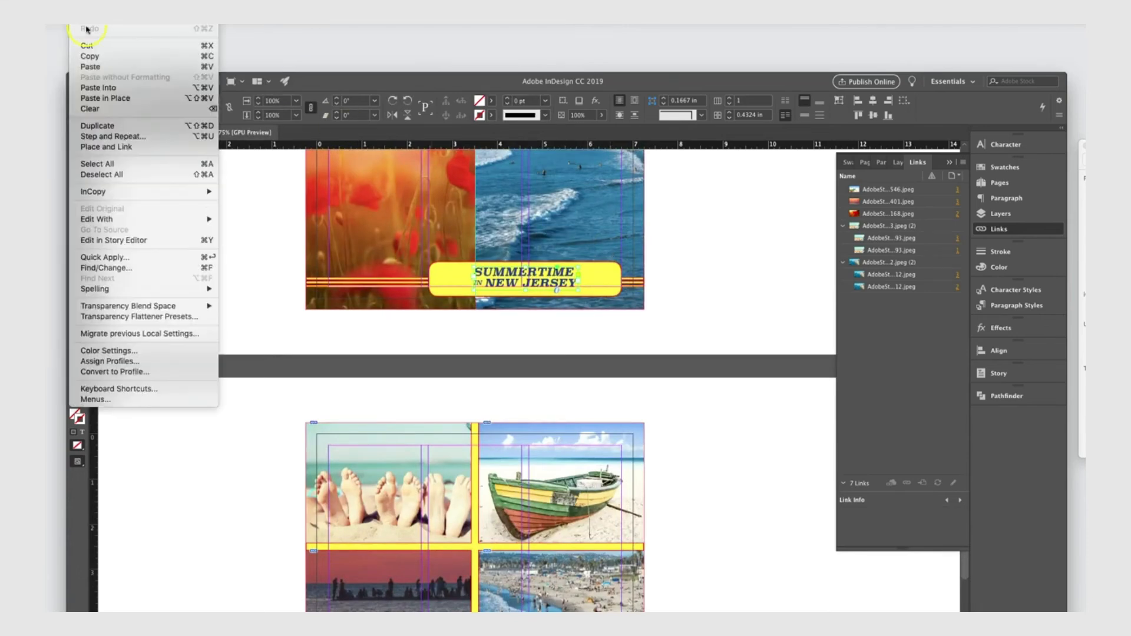
click(95, 60)
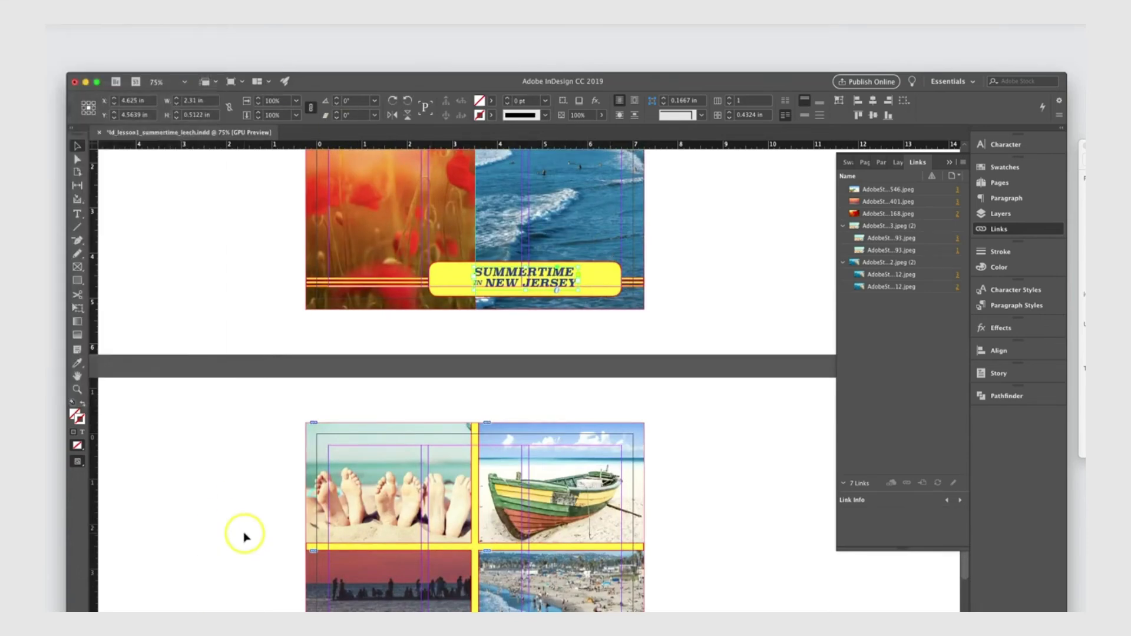
scroll(247, 535, down, 3)
click(256, 528)
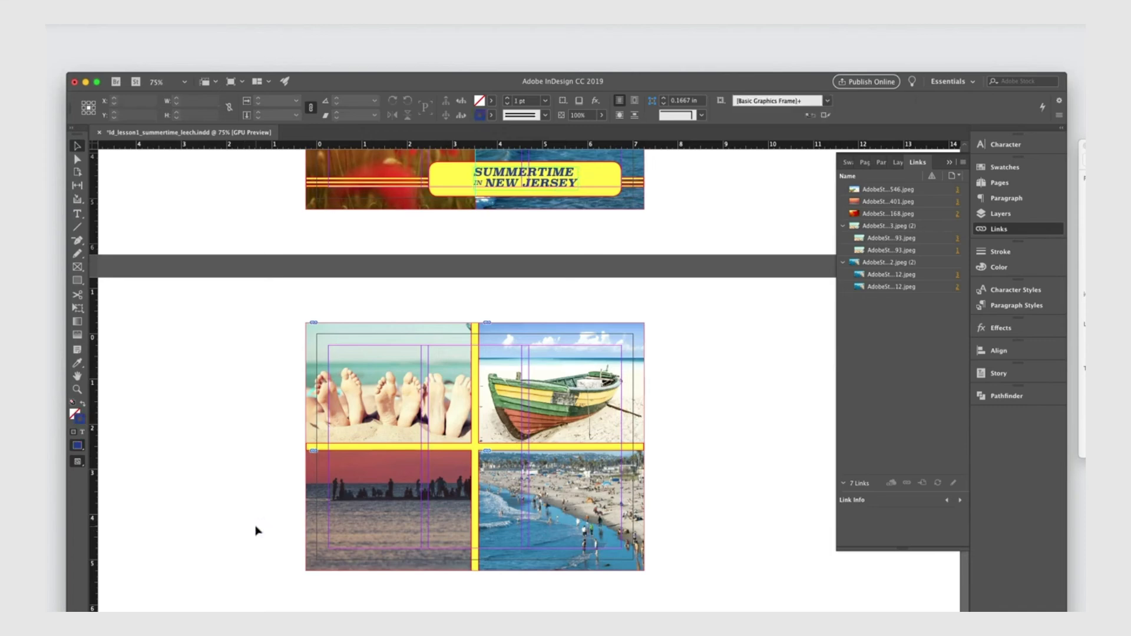
click(81, 7)
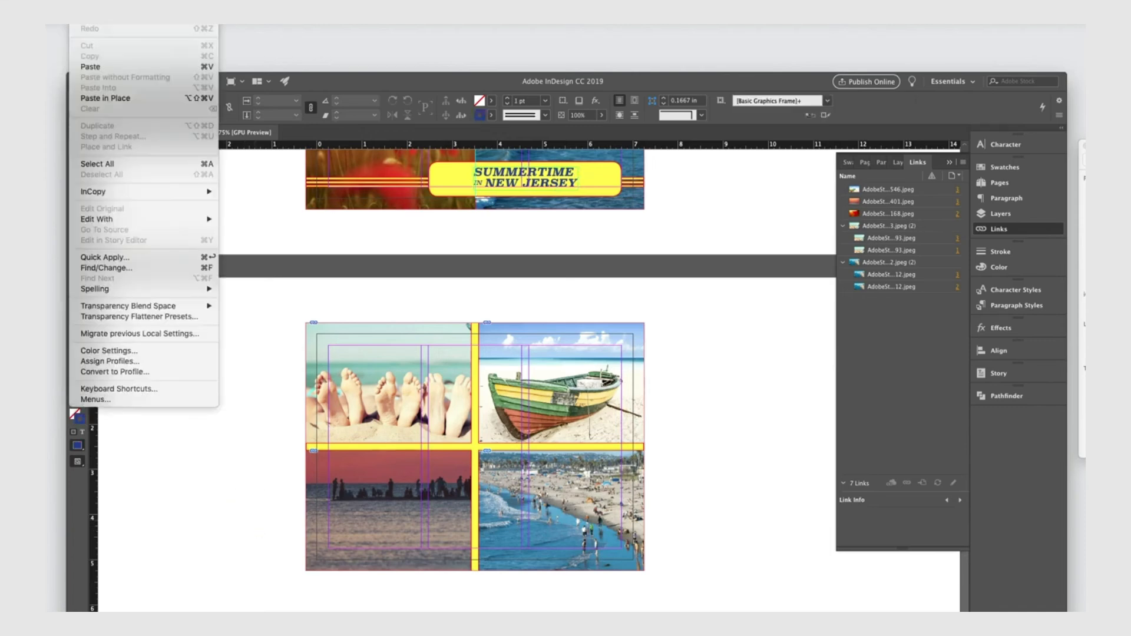
click(90, 66)
Move the pasted title onto the lower-left photo and enlarge its frame to about 2.97 by 0.69 in
drag(522, 461, 364, 545)
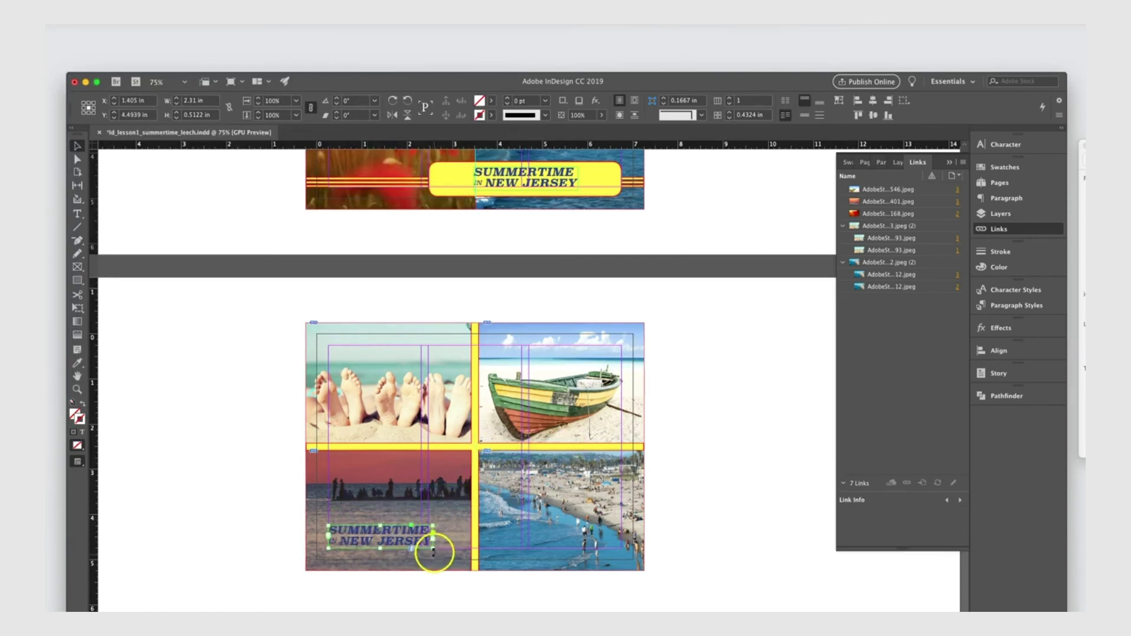
drag(434, 538, 463, 537)
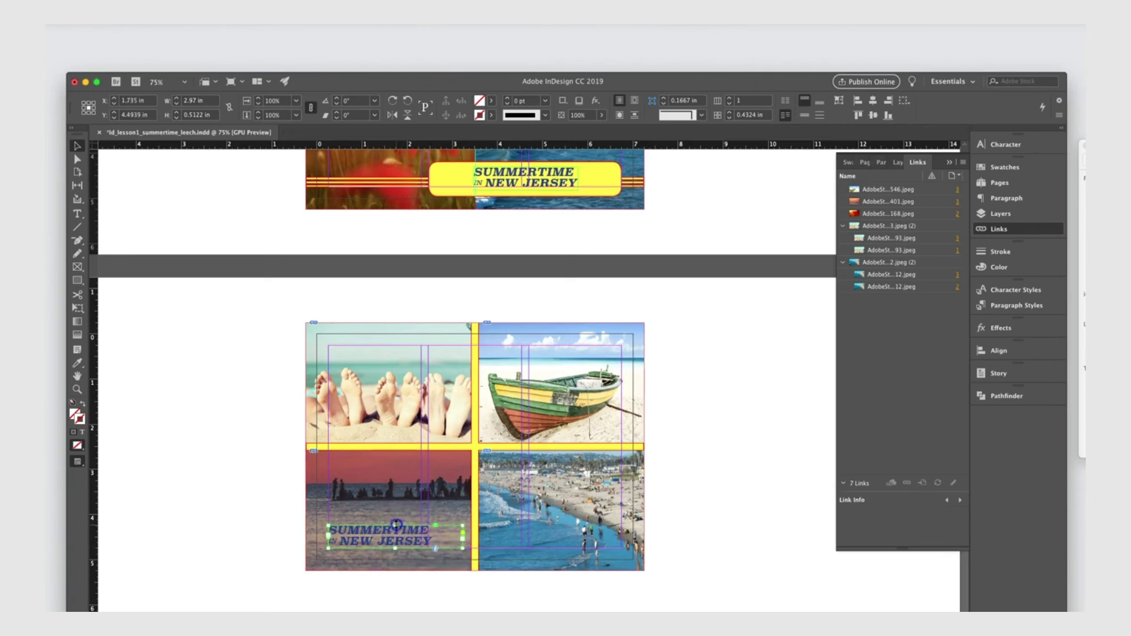
drag(396, 525, 270, 499)
Color the page 3 title text yellow, C=0 M=0 Y=100 K=0
double_click(414, 535)
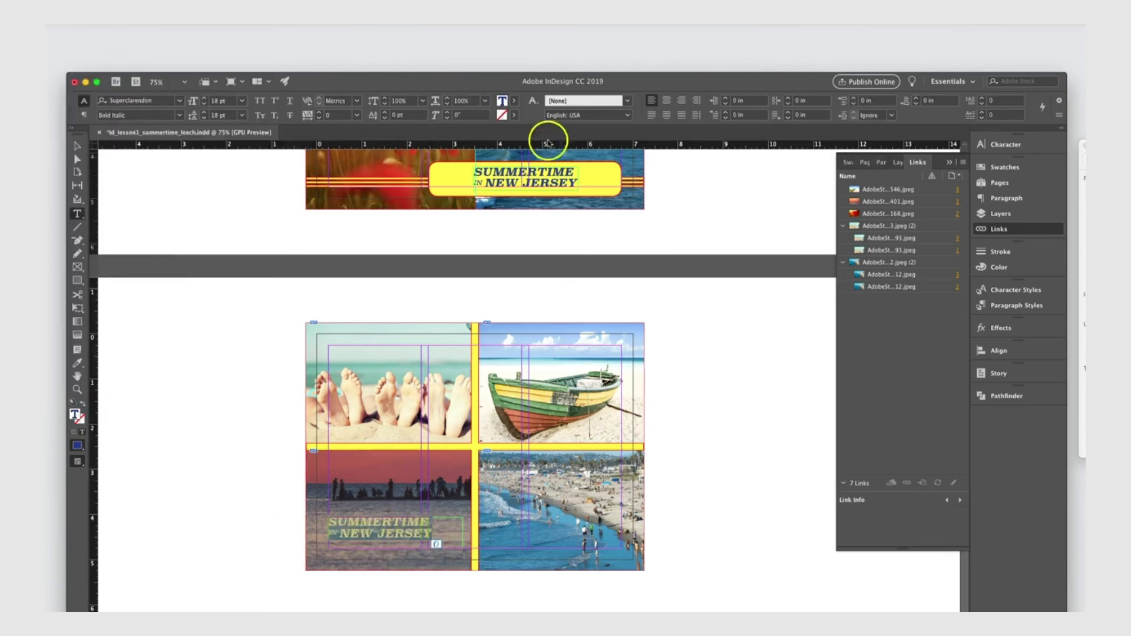
click(514, 101)
click(412, 195)
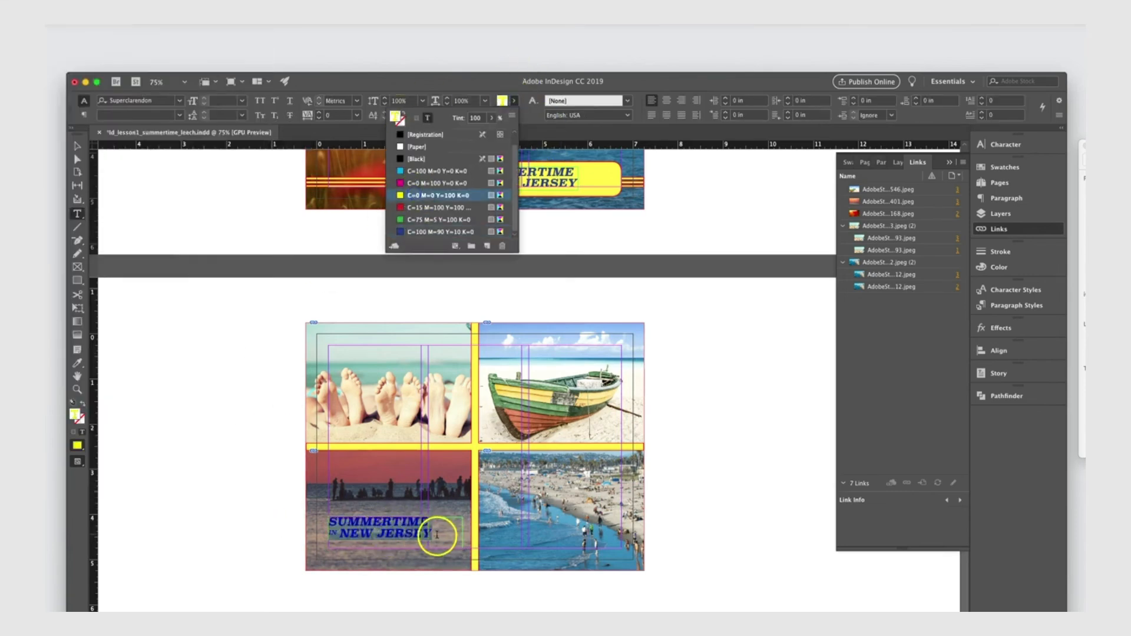
Set all of the page 3 title text to 24 pt size with 24 pt leading
click(434, 535)
drag(339, 534, 299, 526)
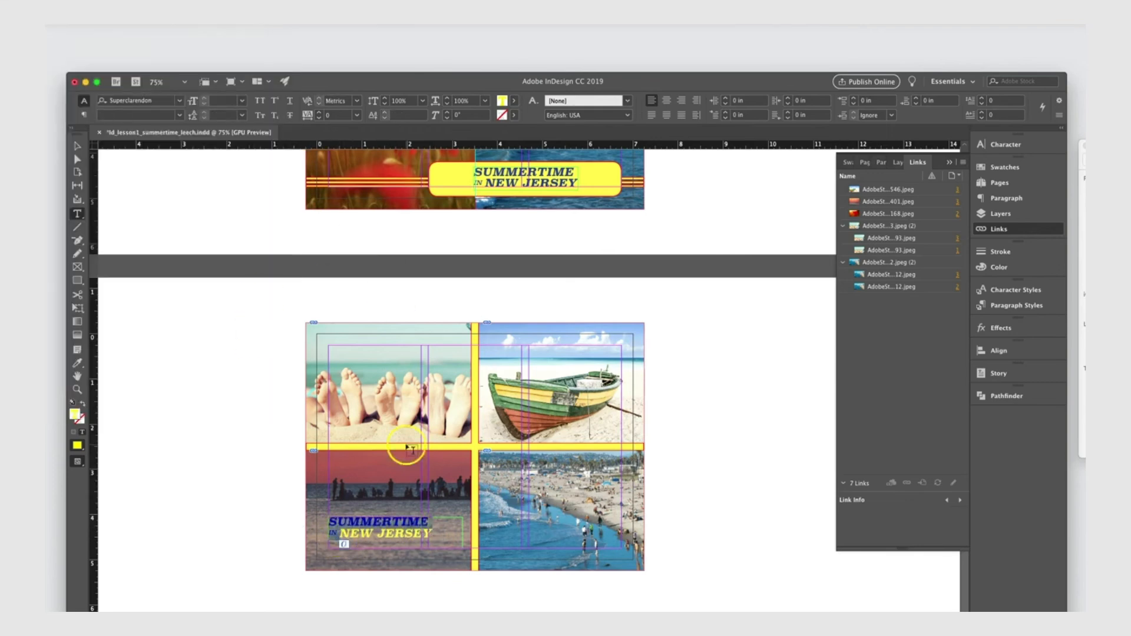
drag(435, 534, 290, 518)
click(242, 101)
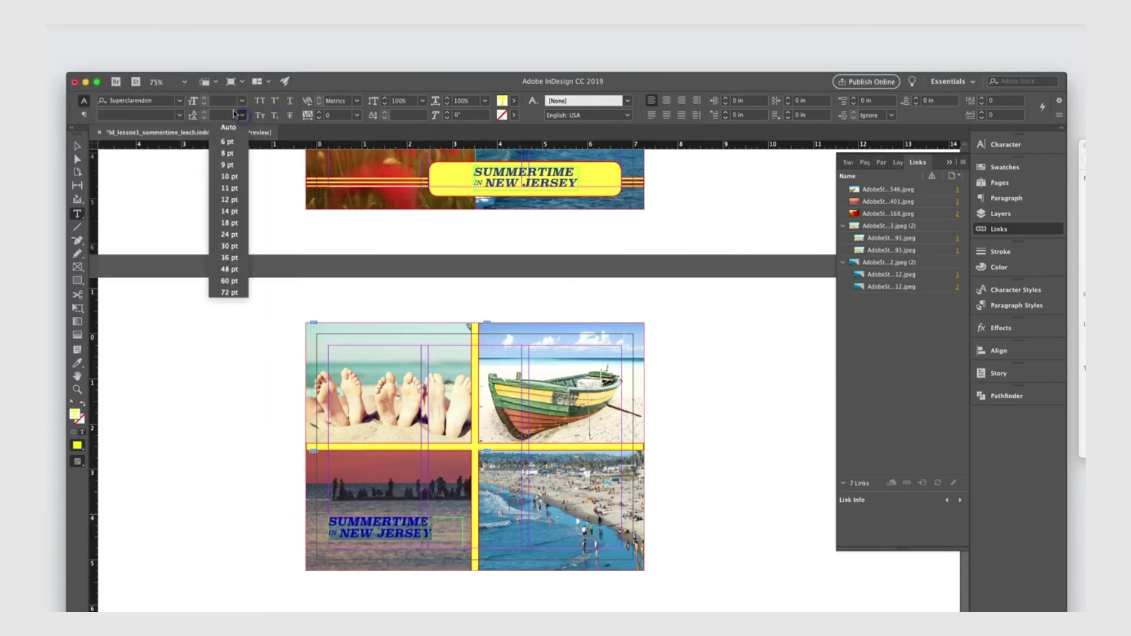
click(239, 220)
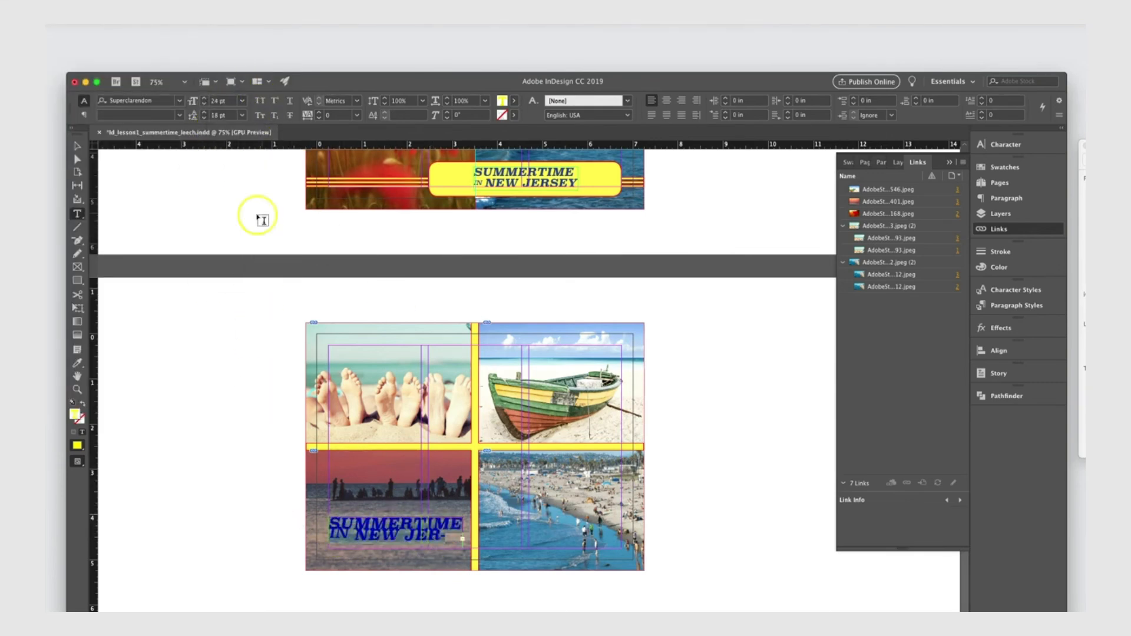
click(242, 116)
click(243, 234)
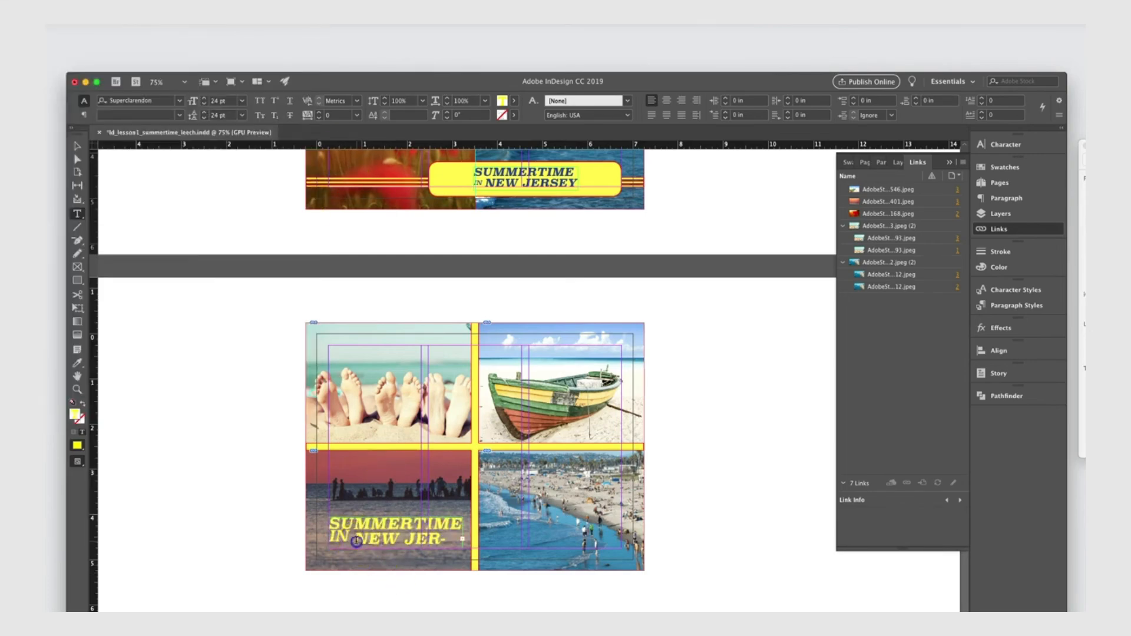
Set the baseline shift of the word "IN" in the page 3 title to 0
double_click(338, 536)
click(392, 116)
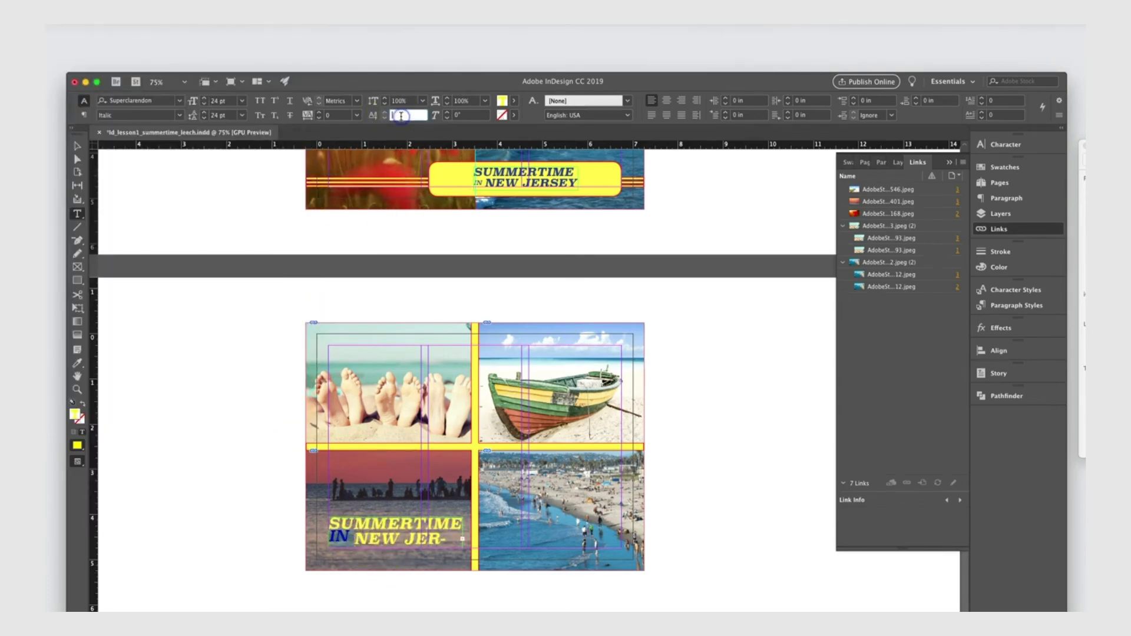
text(0)
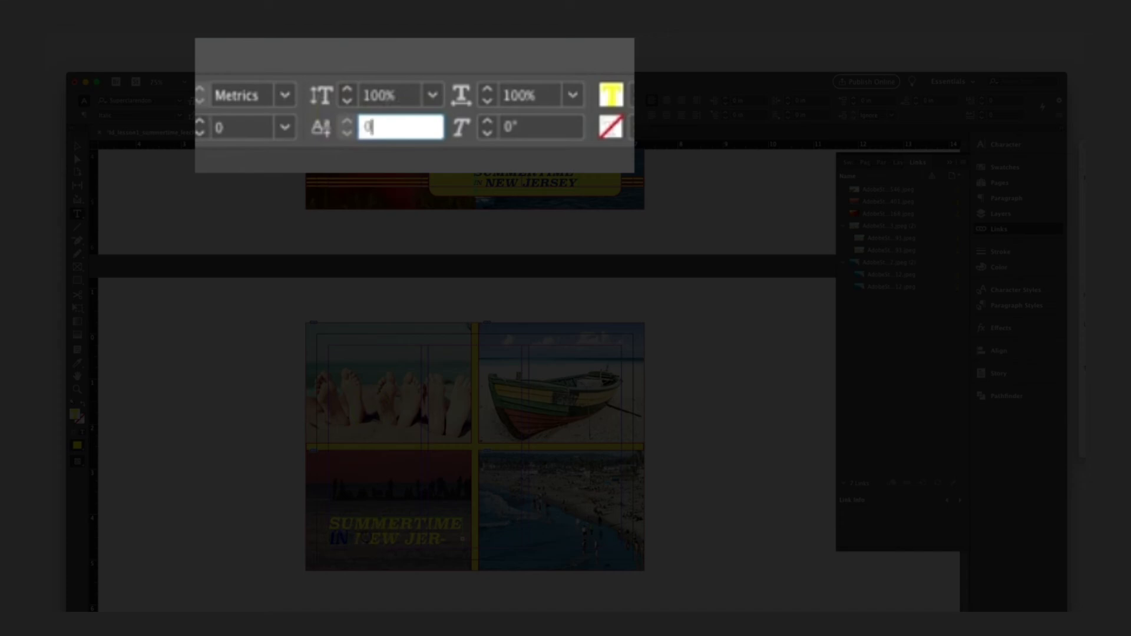
click(392, 539)
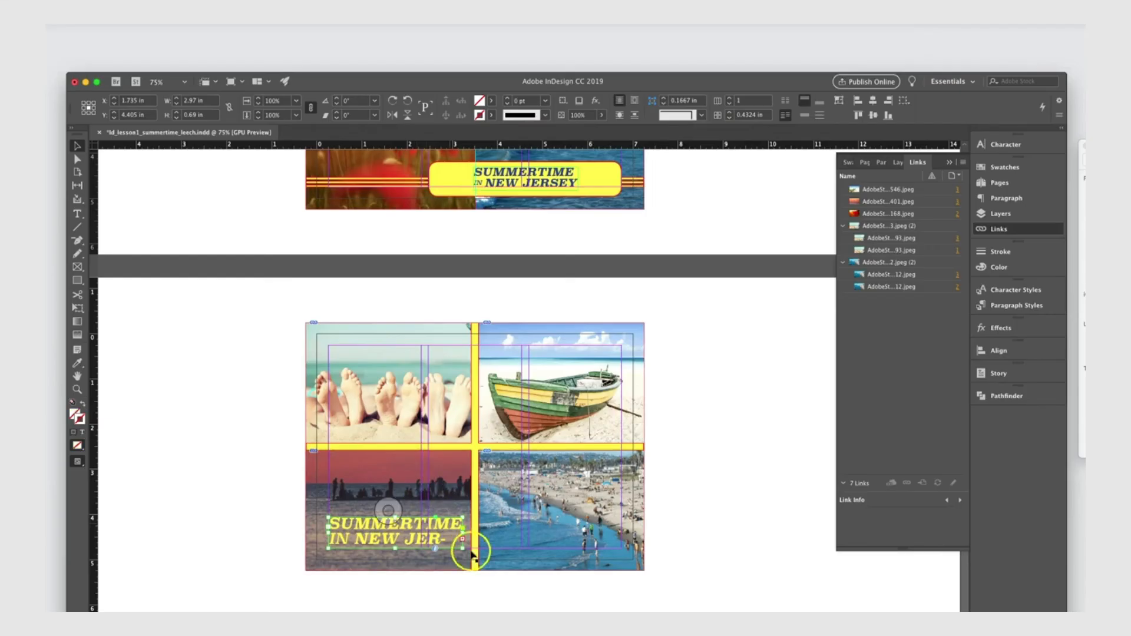
drag(451, 538, 270, 514)
key(Escape)
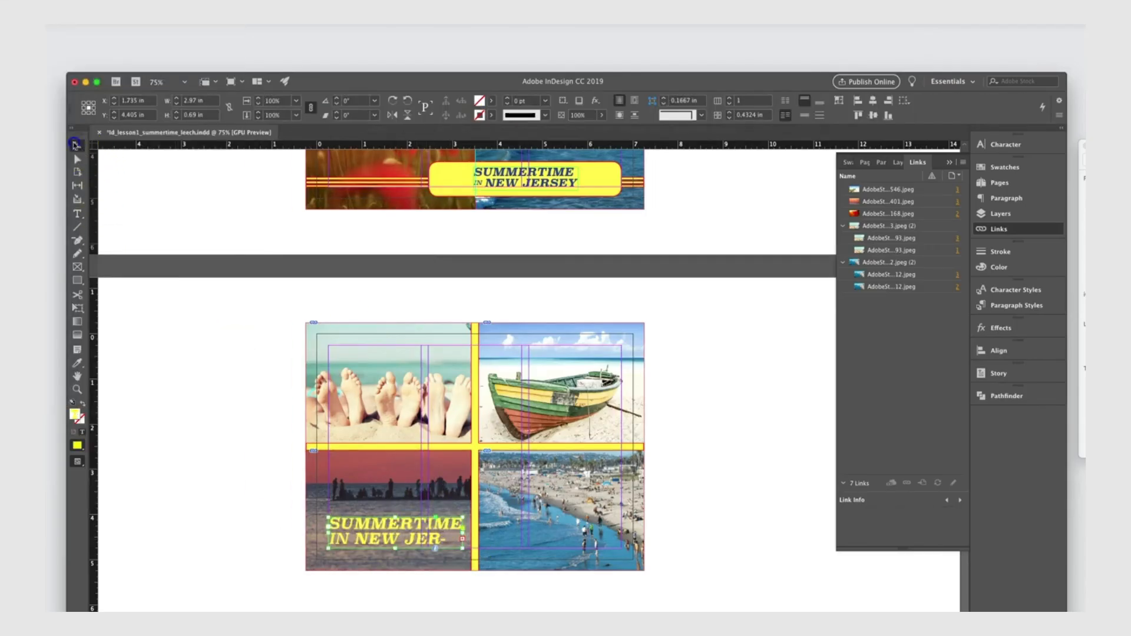
Set the page 3 title text to 18 pt and resize its frame to about 2.95 by 0.69 in
drag(464, 549, 276, 508)
double_click(446, 537)
click(242, 100)
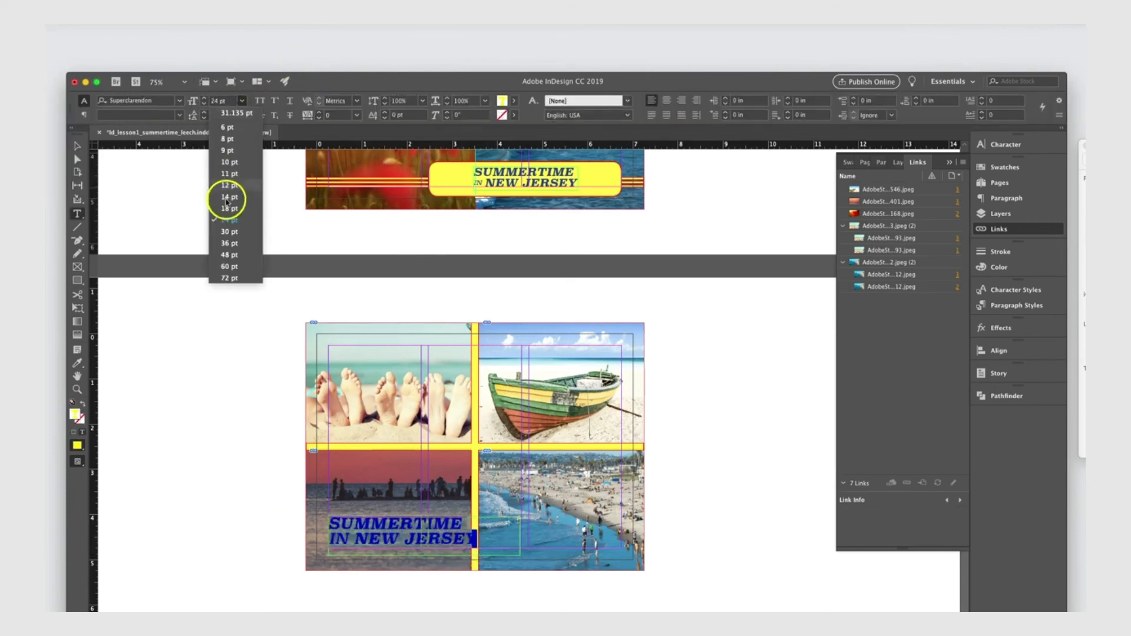
click(228, 203)
click(405, 539)
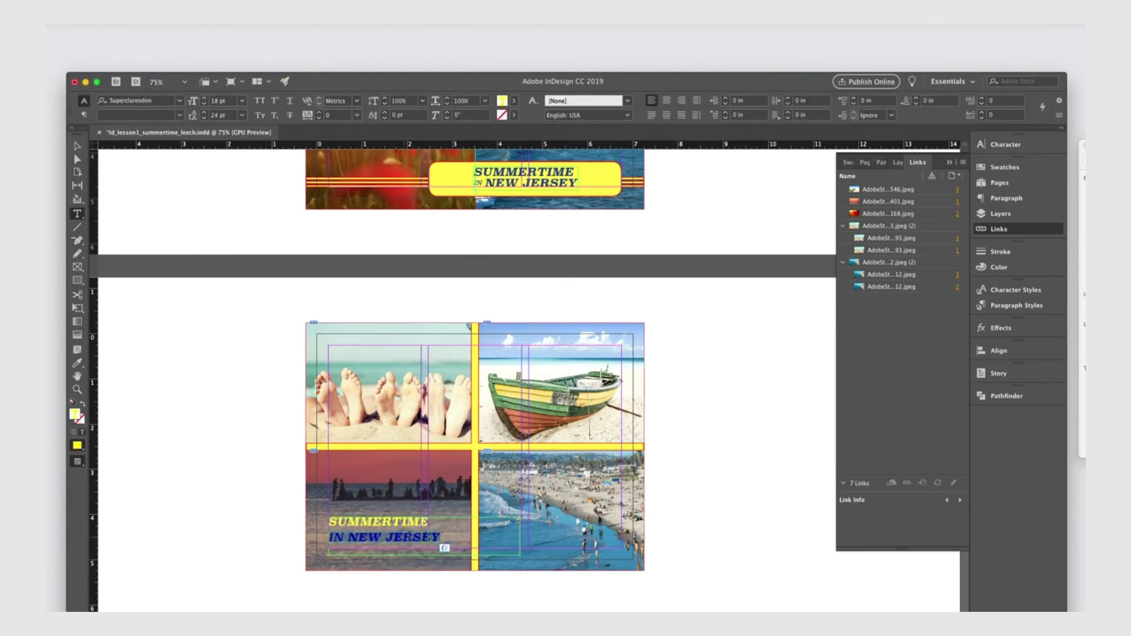
key(Escape)
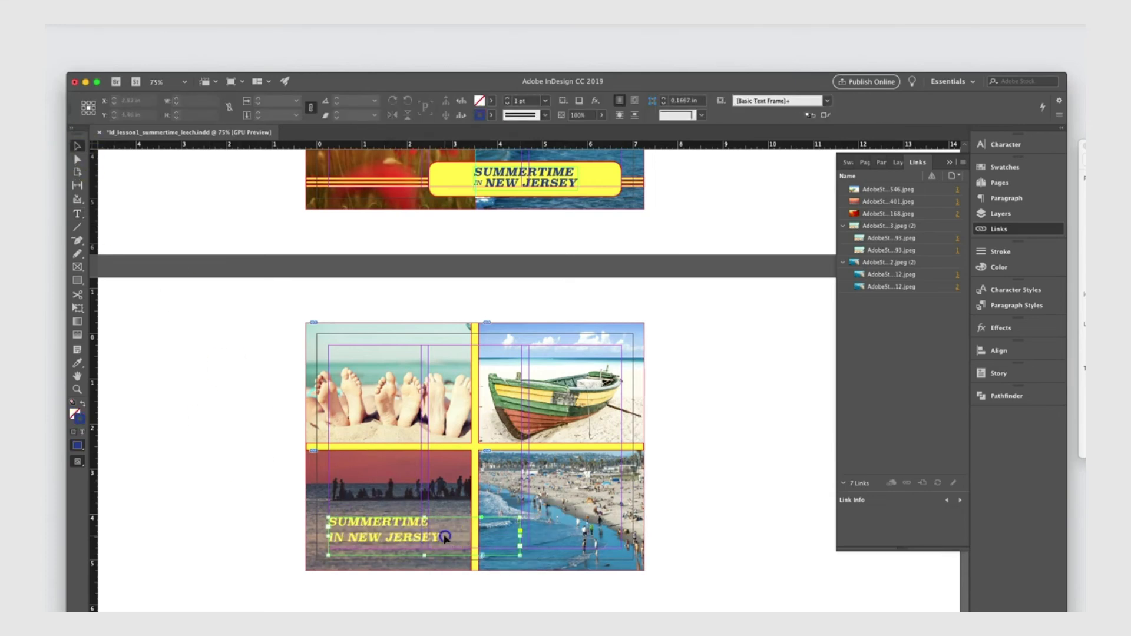
drag(520, 555, 461, 548)
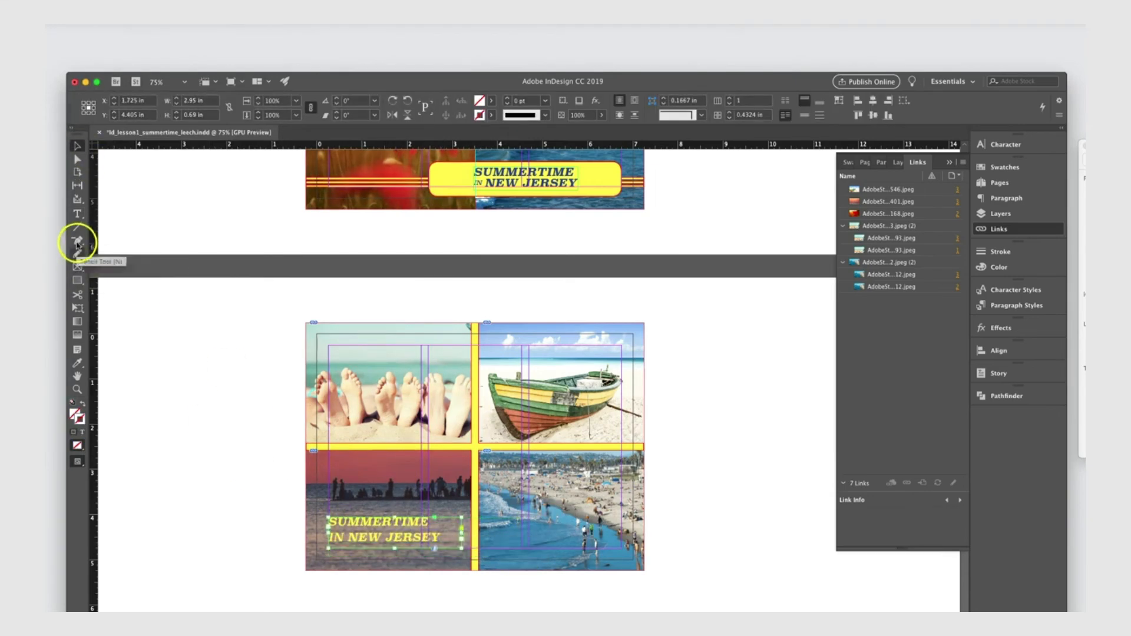
Draw a circle about 3.92 in in diameter across the page 3 photos with the Ellipse tool
click(80, 216)
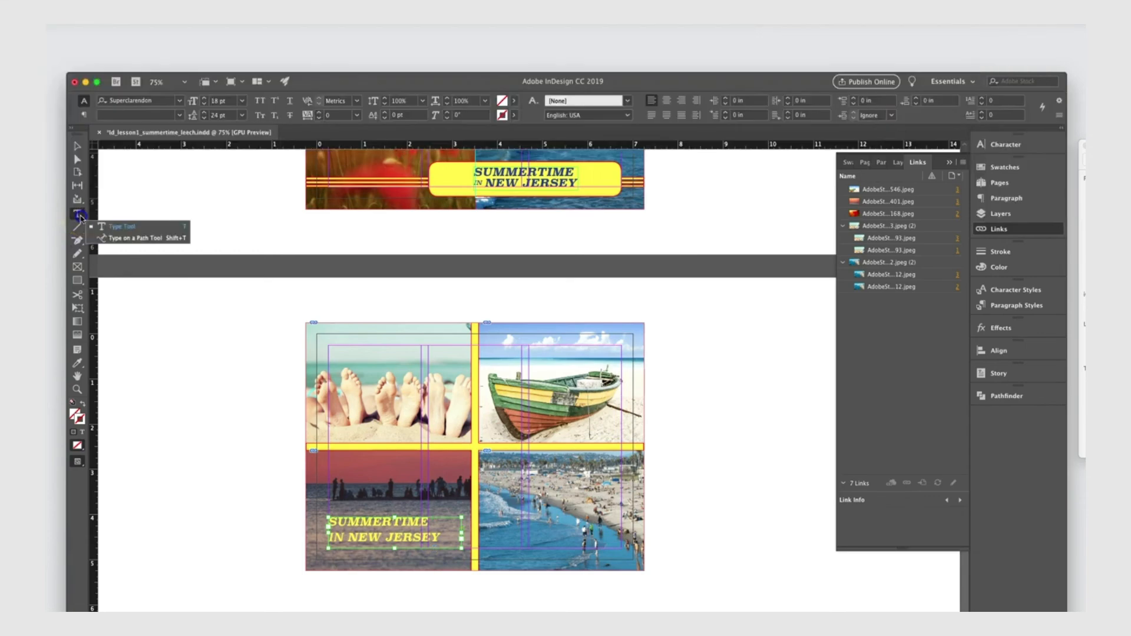
click(134, 239)
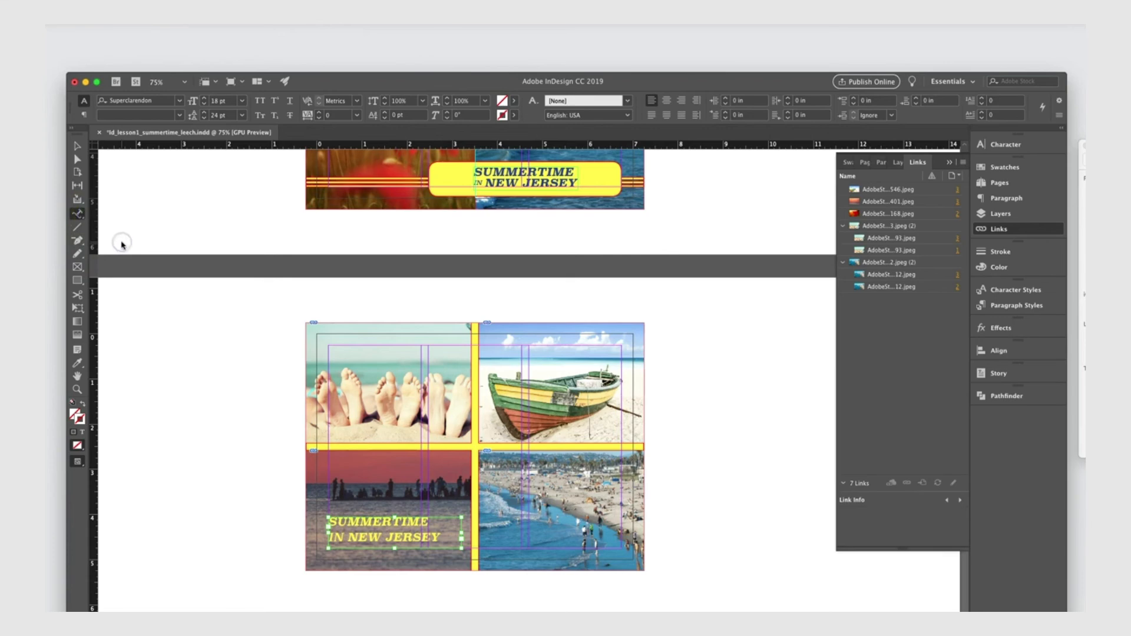
click(77, 280)
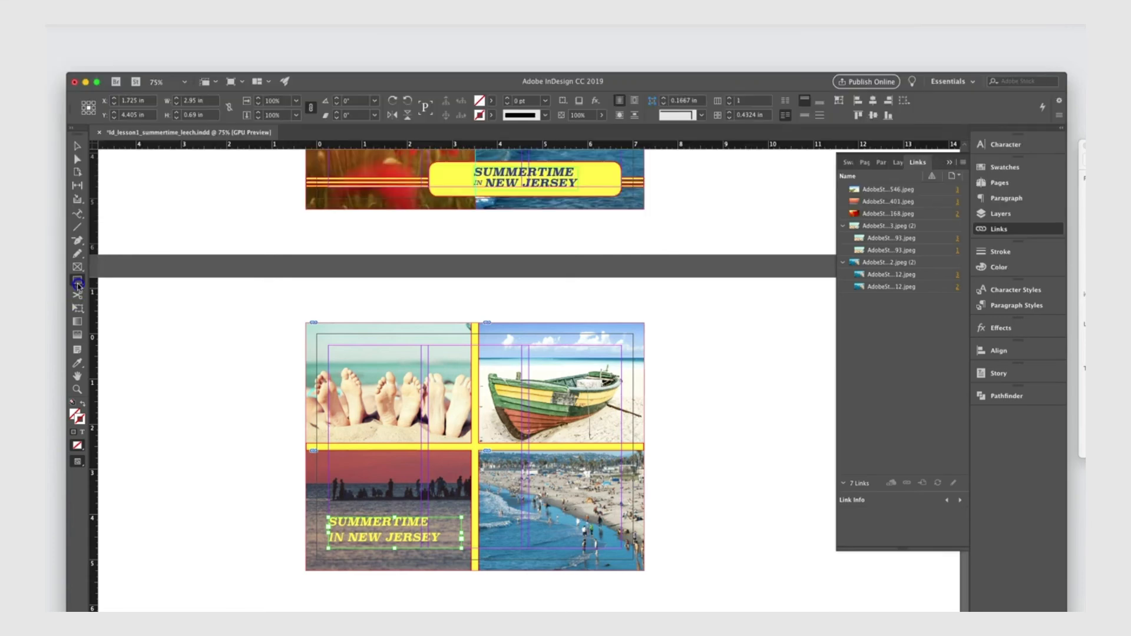
click(115, 308)
drag(421, 382, 624, 555)
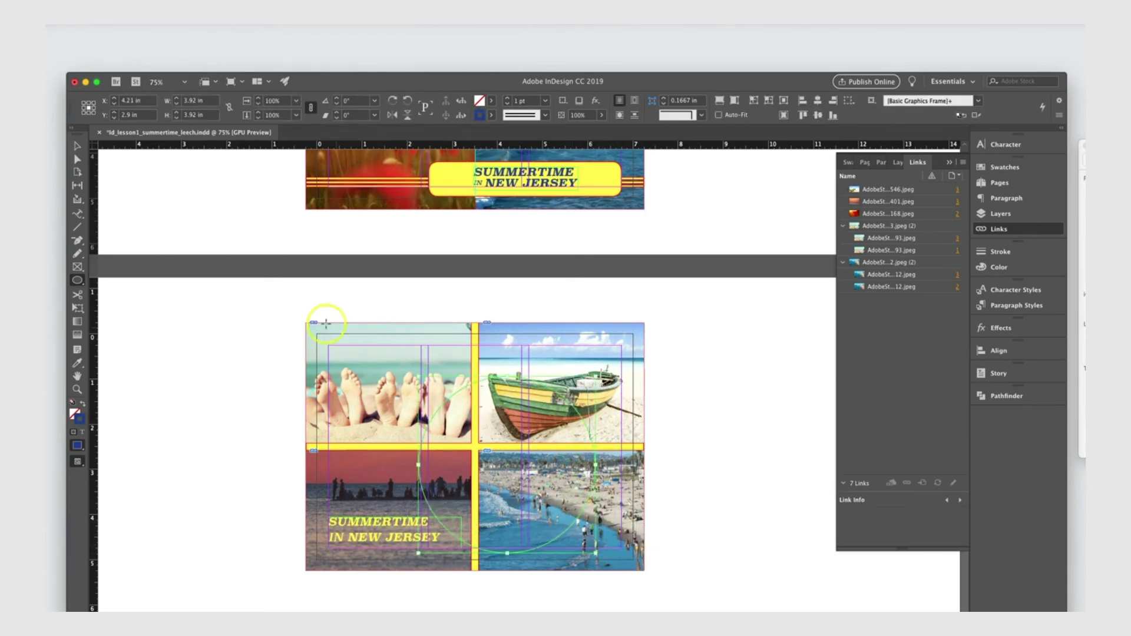
Add the text "2019" along the circle with the Type on a Path tool and set it to 48 pt
click(77, 213)
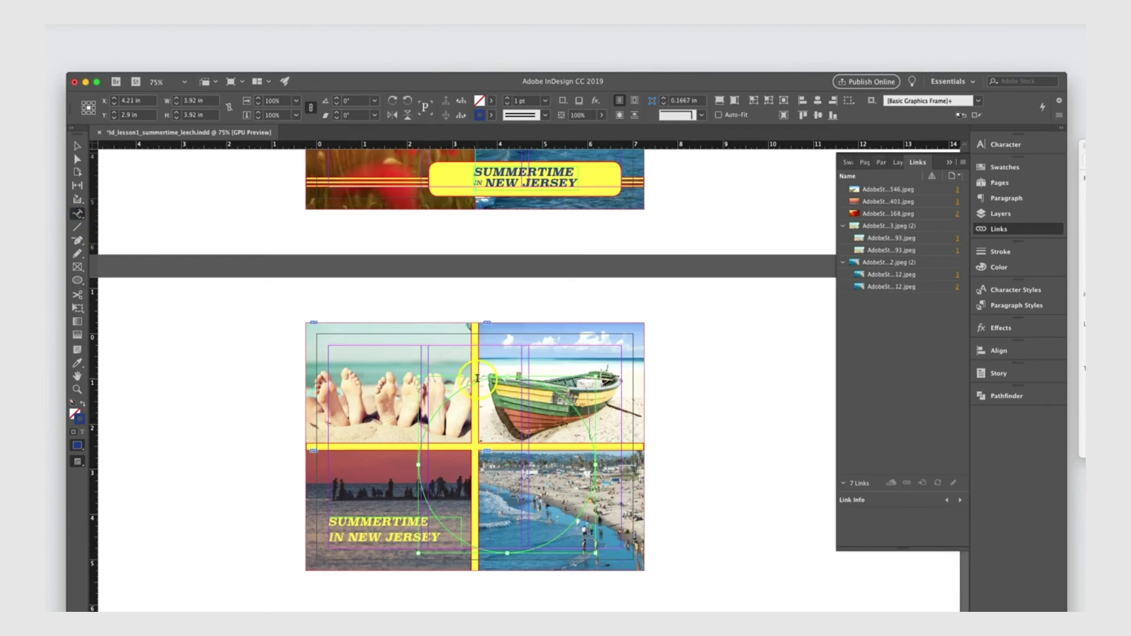
click(479, 380)
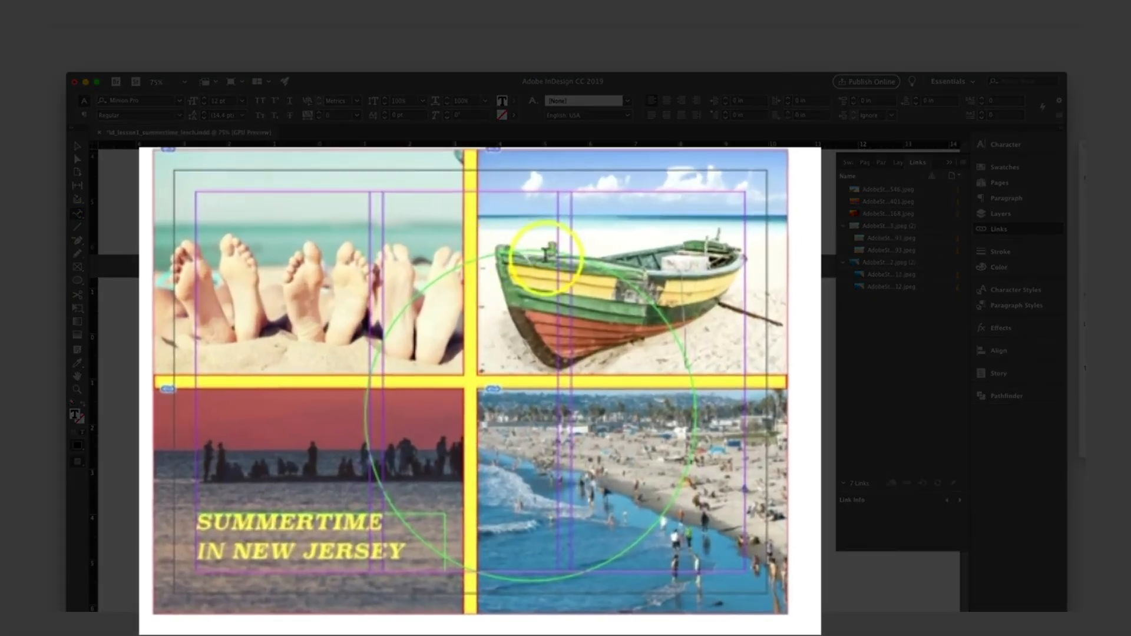
key(super+z)
click(603, 266)
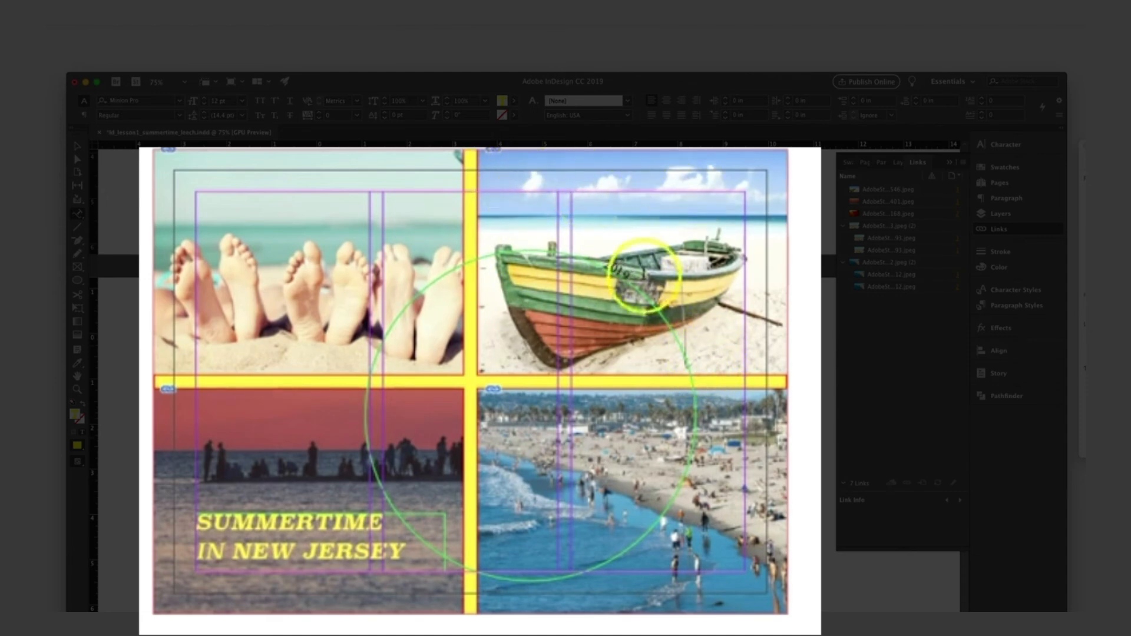
drag(635, 276, 559, 231)
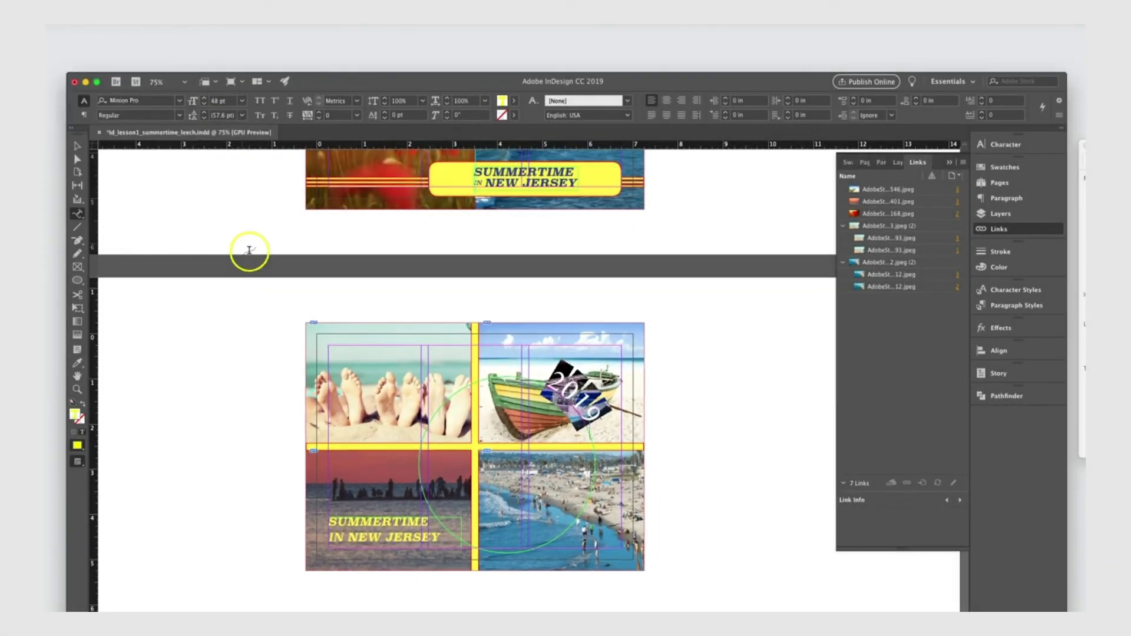
Set the circular "2019" text in Superclarendon Black
click(176, 101)
scroll(180, 240, up, 20)
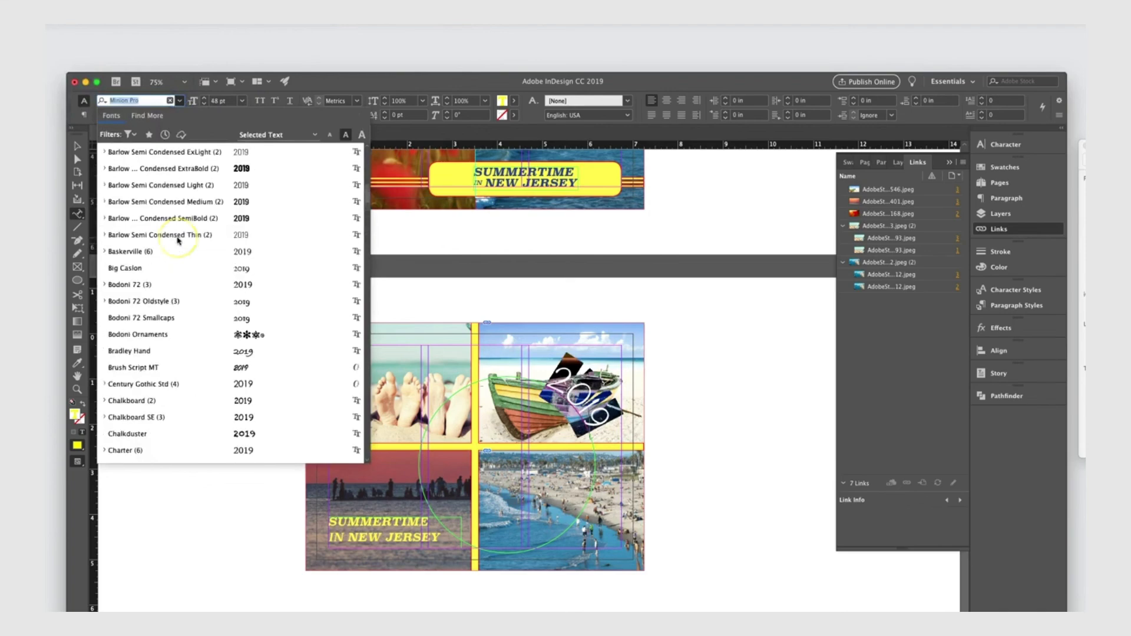
click(159, 158)
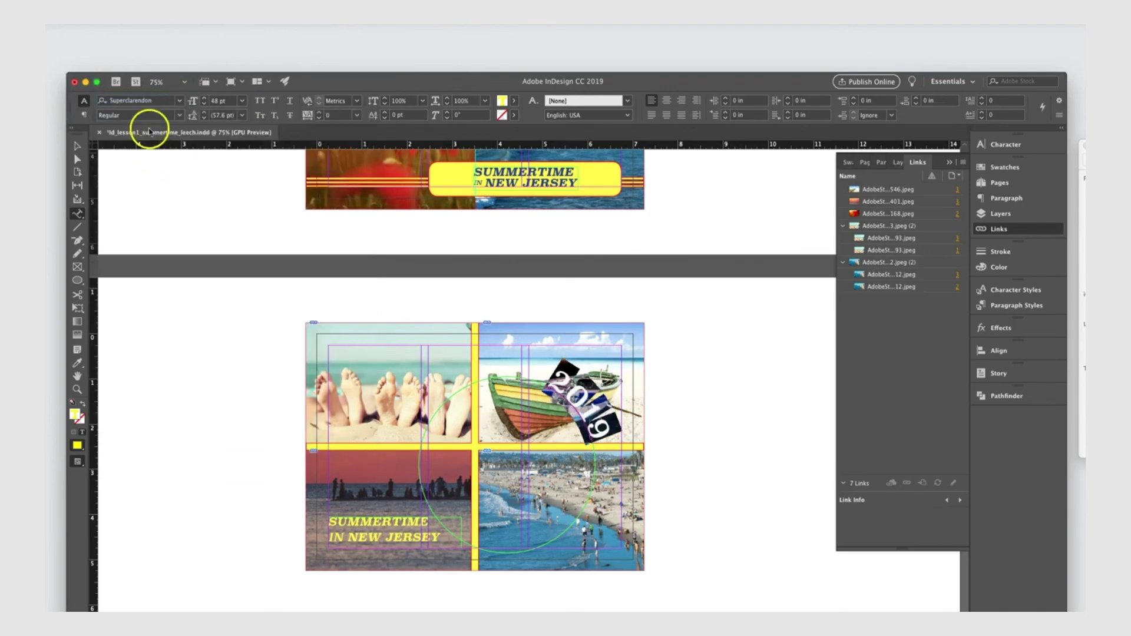
click(171, 115)
click(160, 199)
key(Escape)
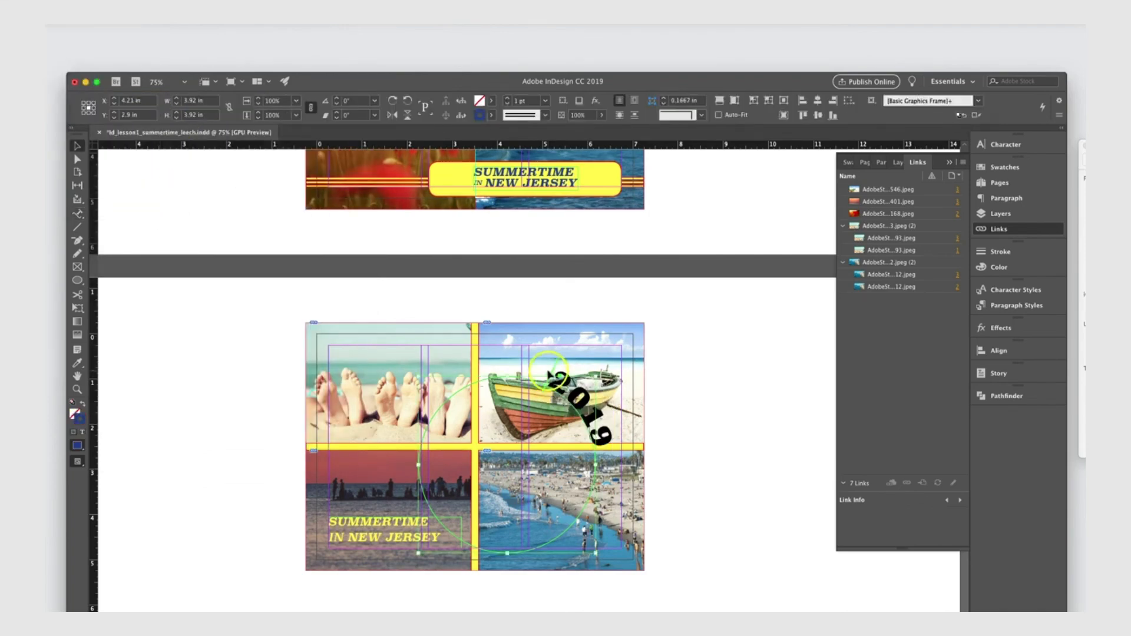
drag(554, 371, 500, 360)
drag(517, 218, 616, 243)
key(super+z)
key(super+z)
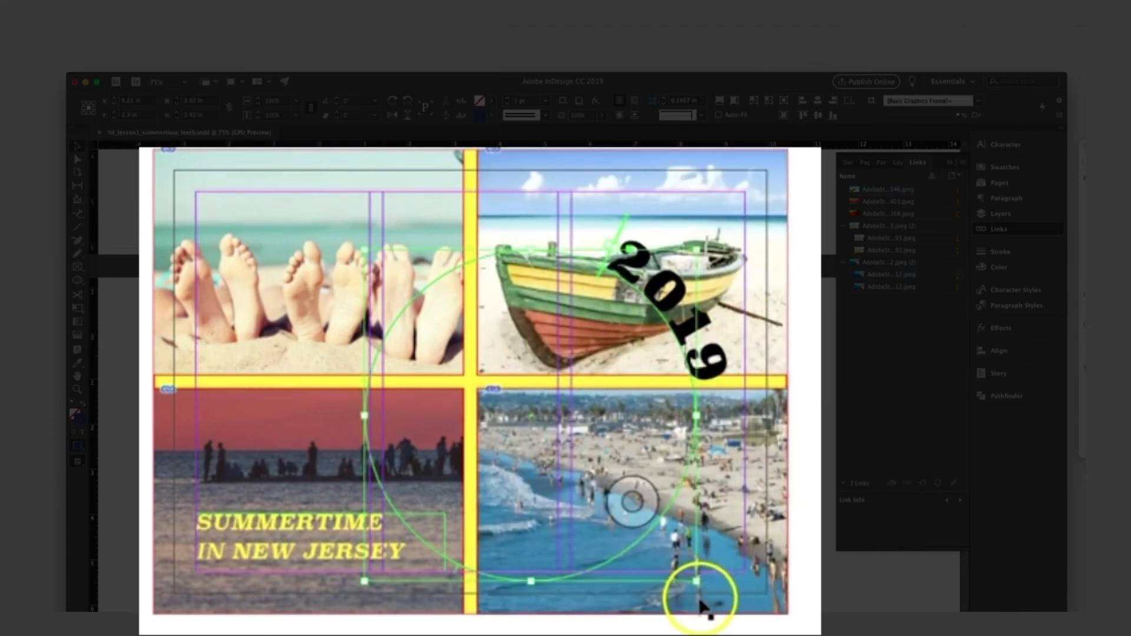
Rotate the text circle counterclockwise and color its "2019" text white
drag(704, 591, 740, 507)
double_click(649, 299)
drag(685, 340, 466, 191)
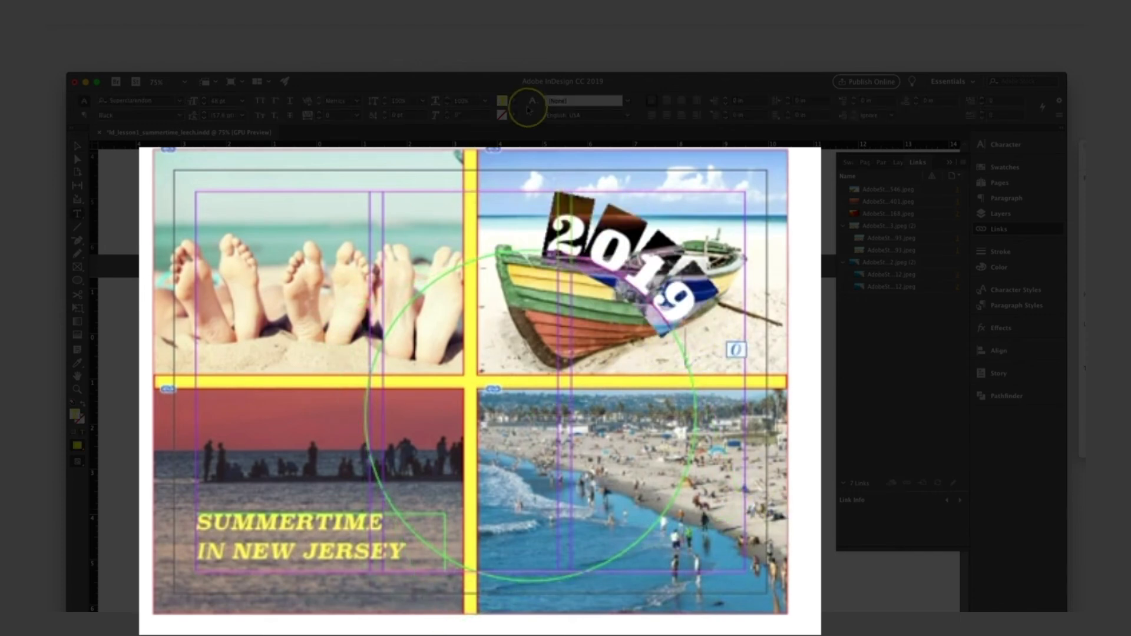
click(514, 101)
click(419, 154)
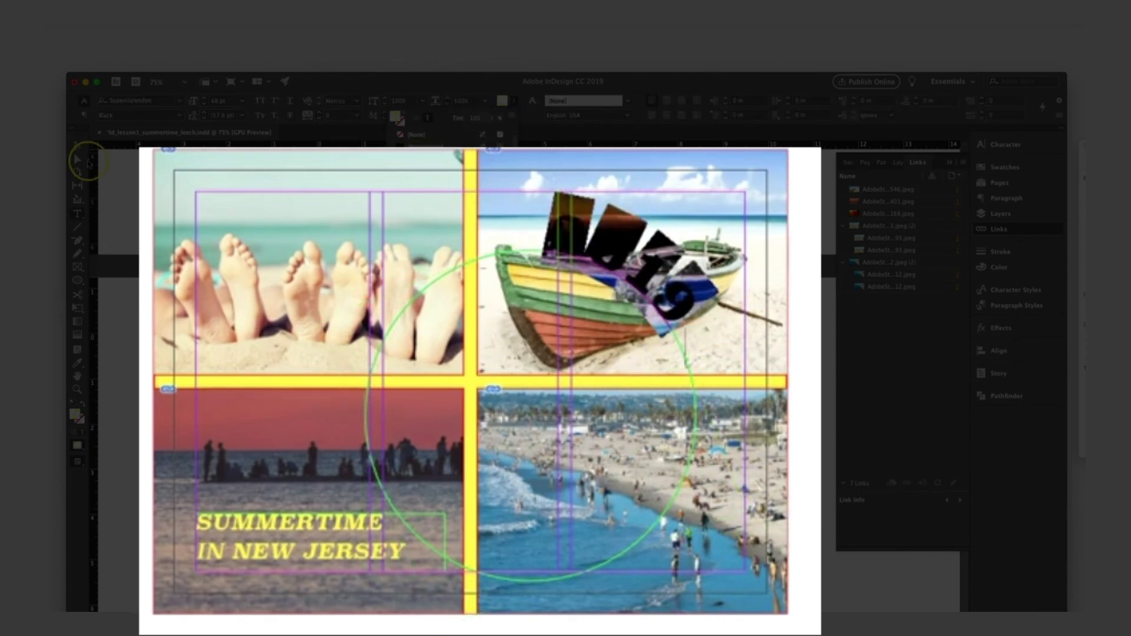
Move the circular "2019" text slightly up and to the right over the boat photo
click(78, 147)
click(118, 189)
drag(678, 311, 734, 269)
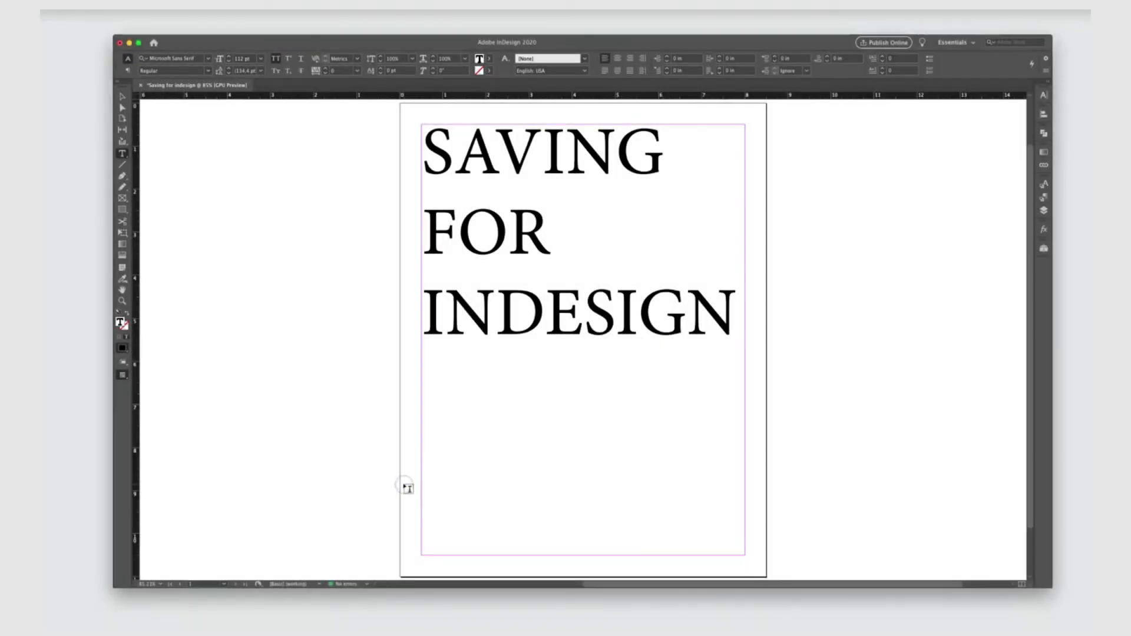
In the "Saving for indesign" document, add the line "PDF" below "INDESIGN"
click(407, 488)
click(441, 391)
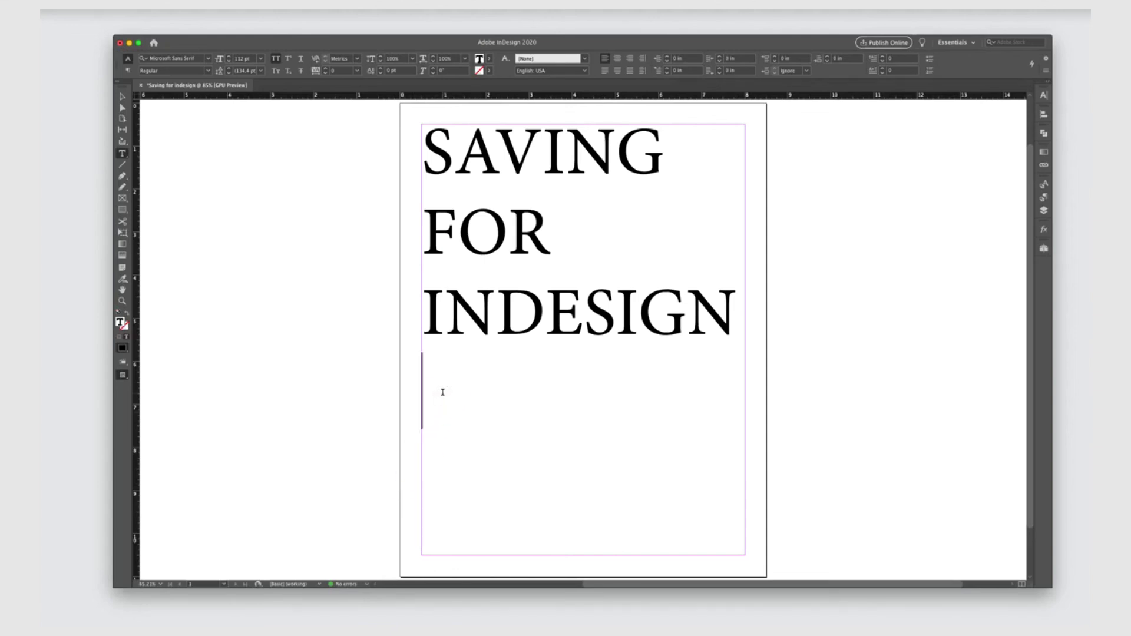
text(PDF)
double_click(442, 392)
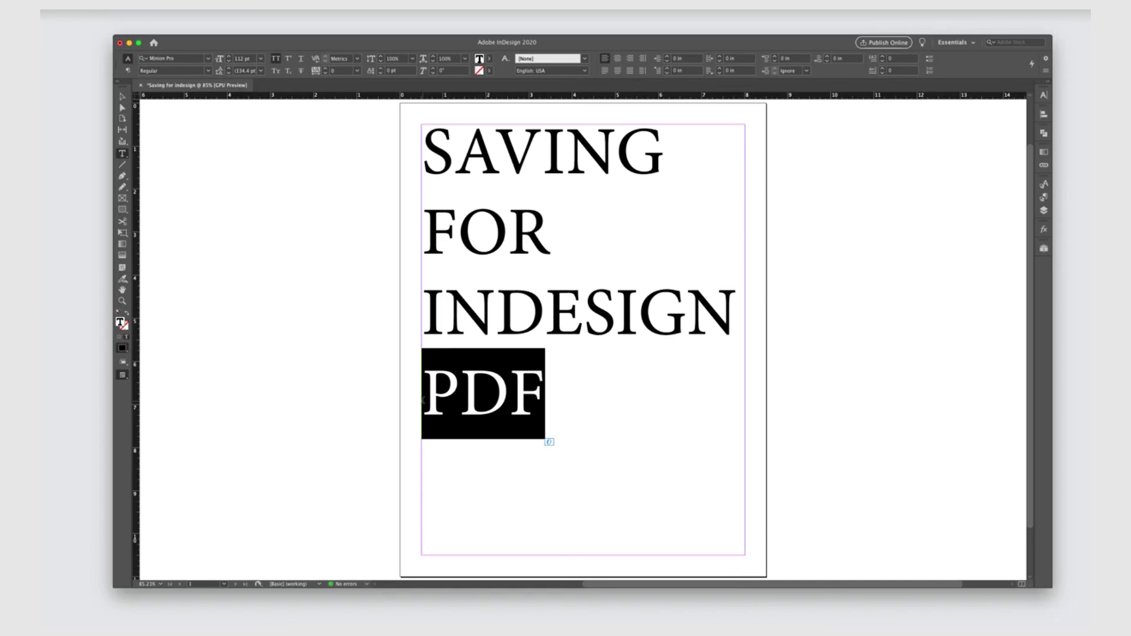
click(422, 401)
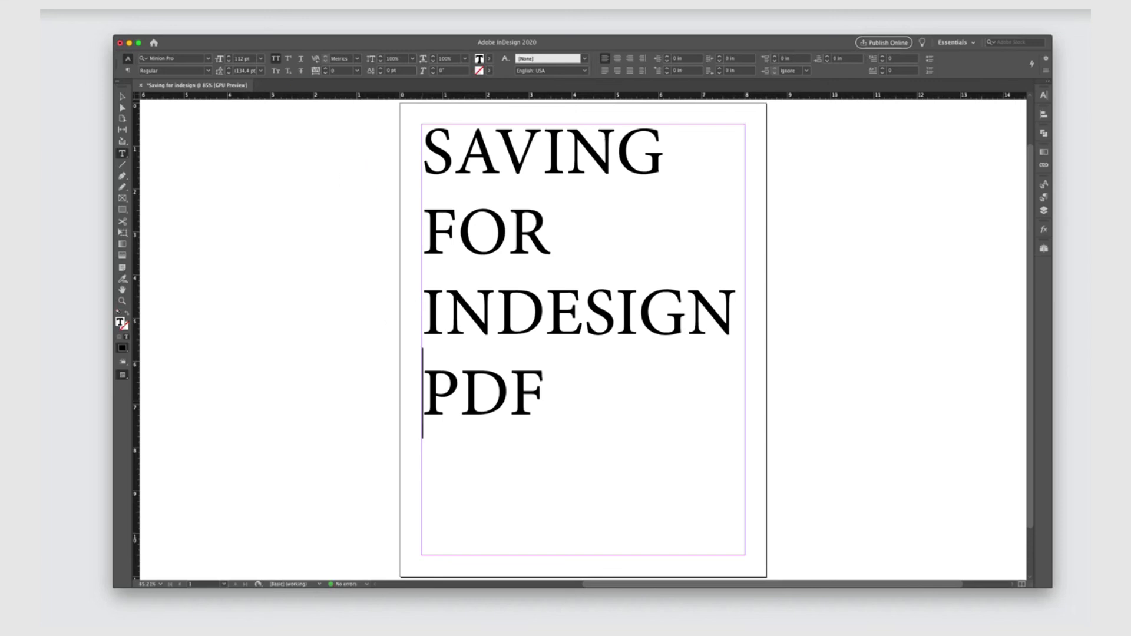
Examine the available Adobe PDF presets and their definitions and close the presets dialog without changes
click(93, 2)
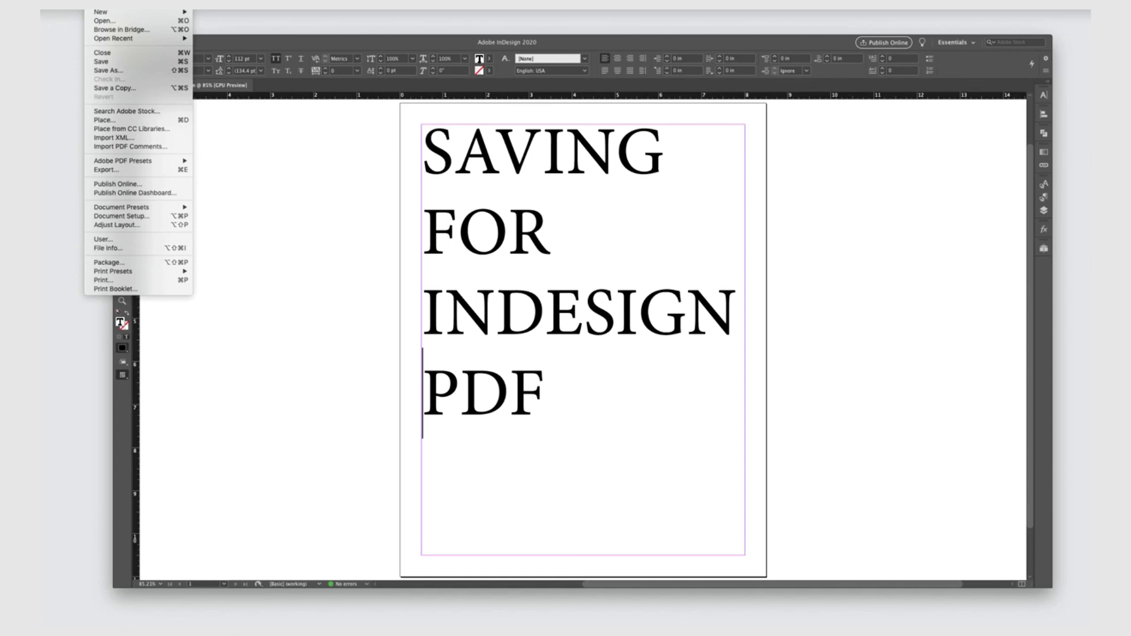
mouse_move(121, 161)
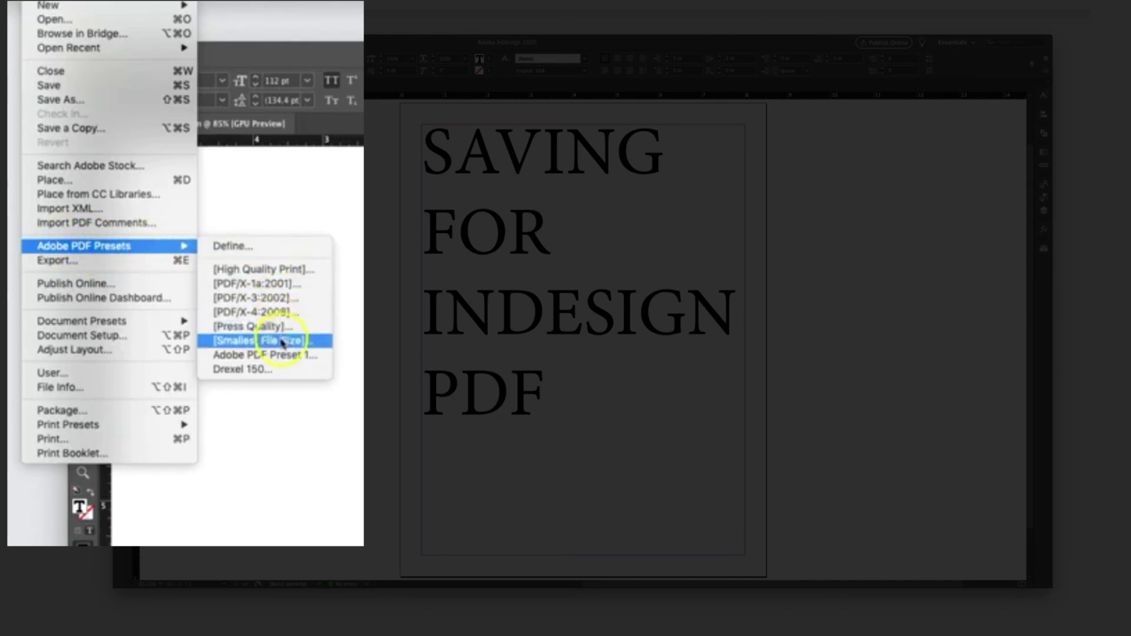
click(288, 371)
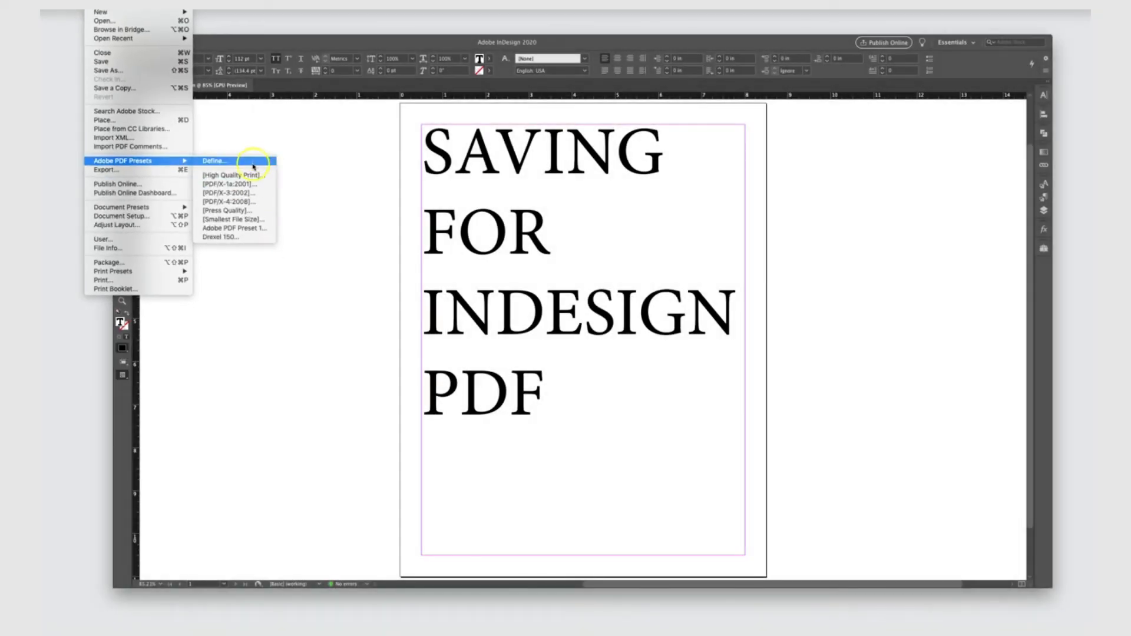
click(252, 164)
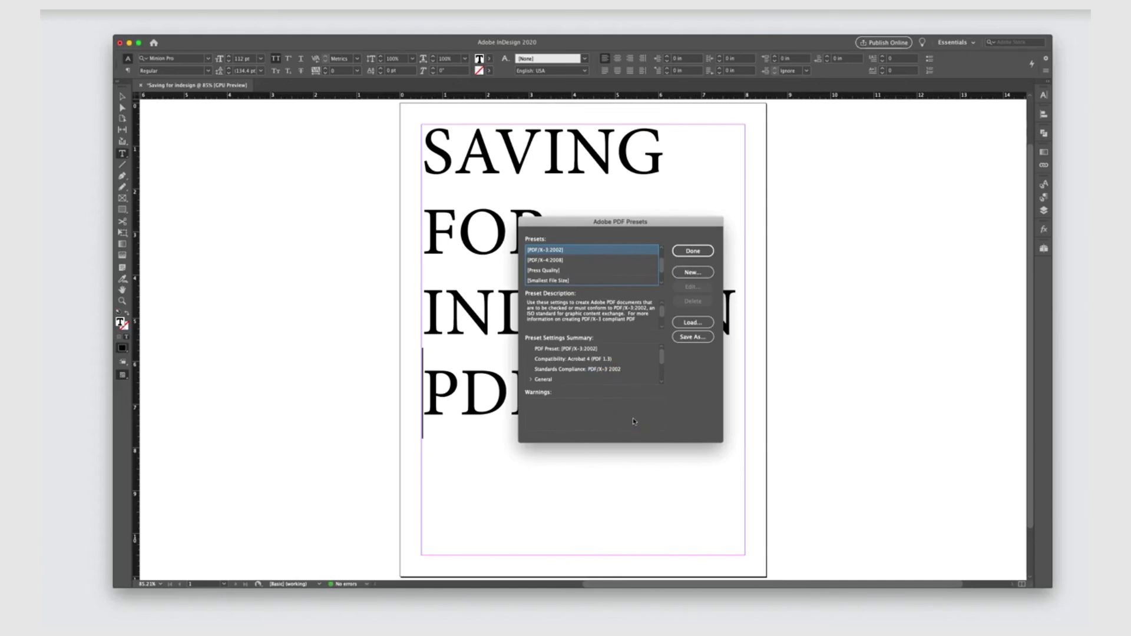
click(692, 273)
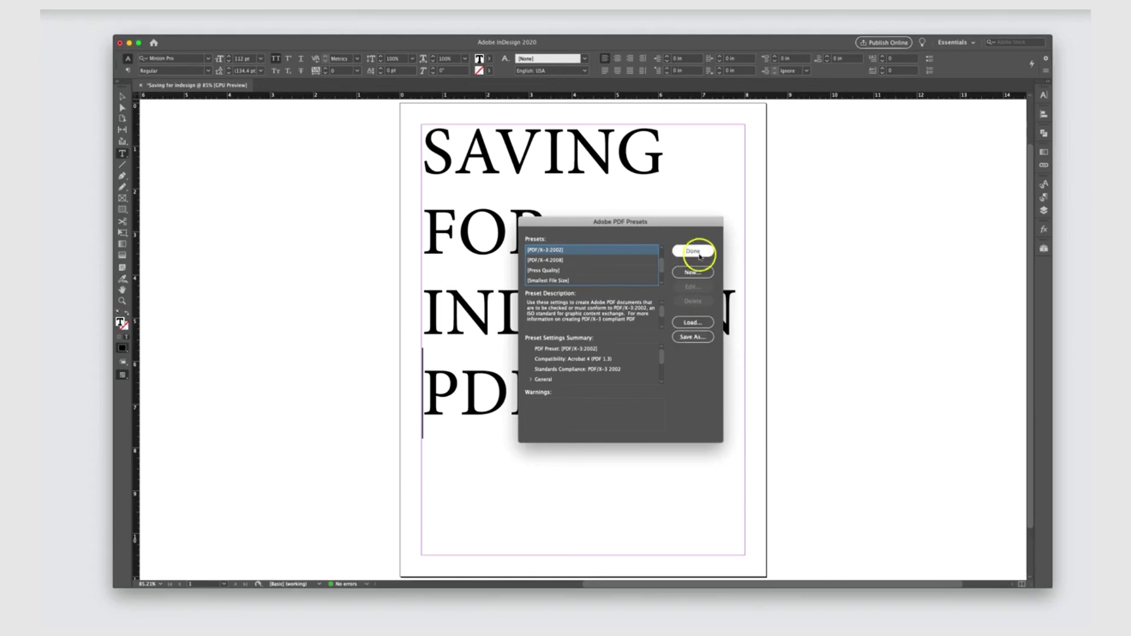
click(698, 254)
click(93, 3)
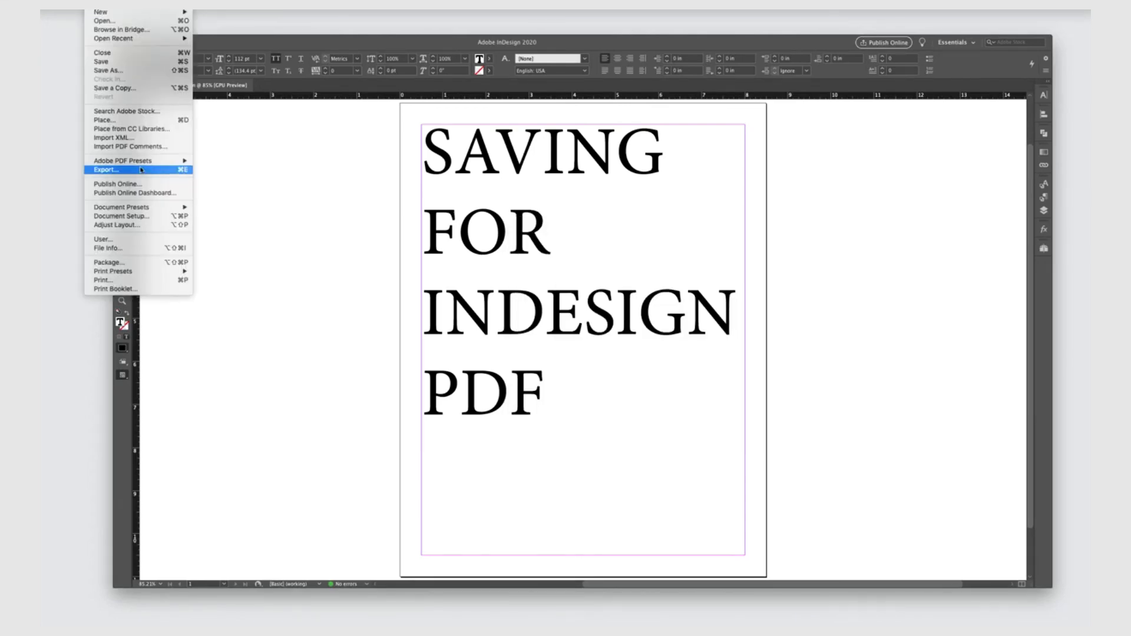
click(140, 169)
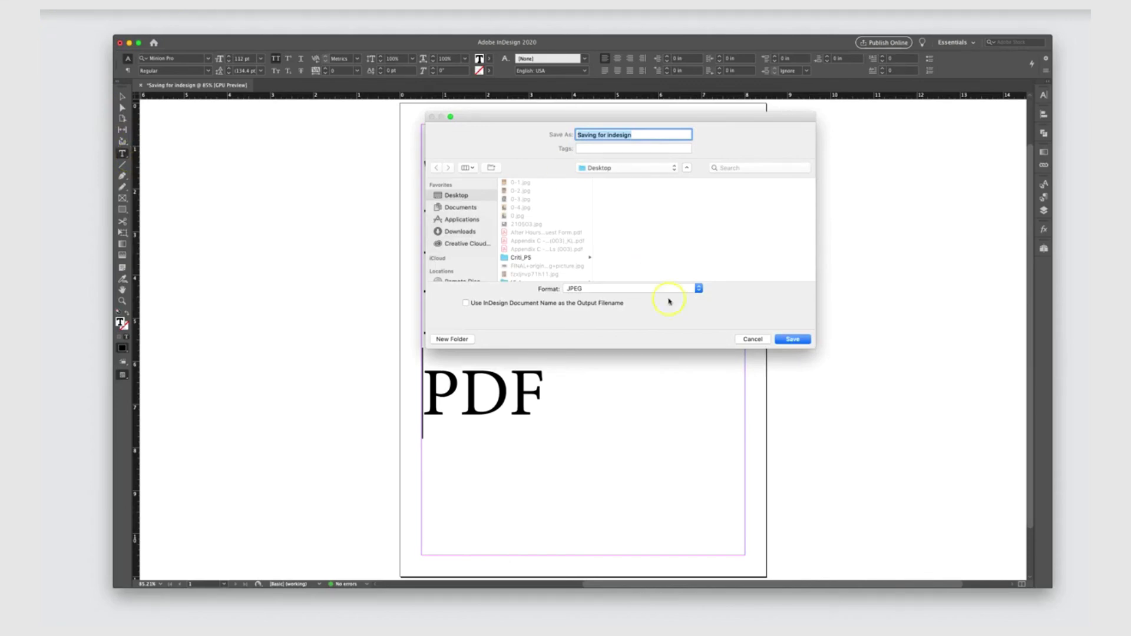
click(792, 340)
Export the document to the Desktop as "Saving for indesign" in Adobe PDF (Print) format
click(93, 3)
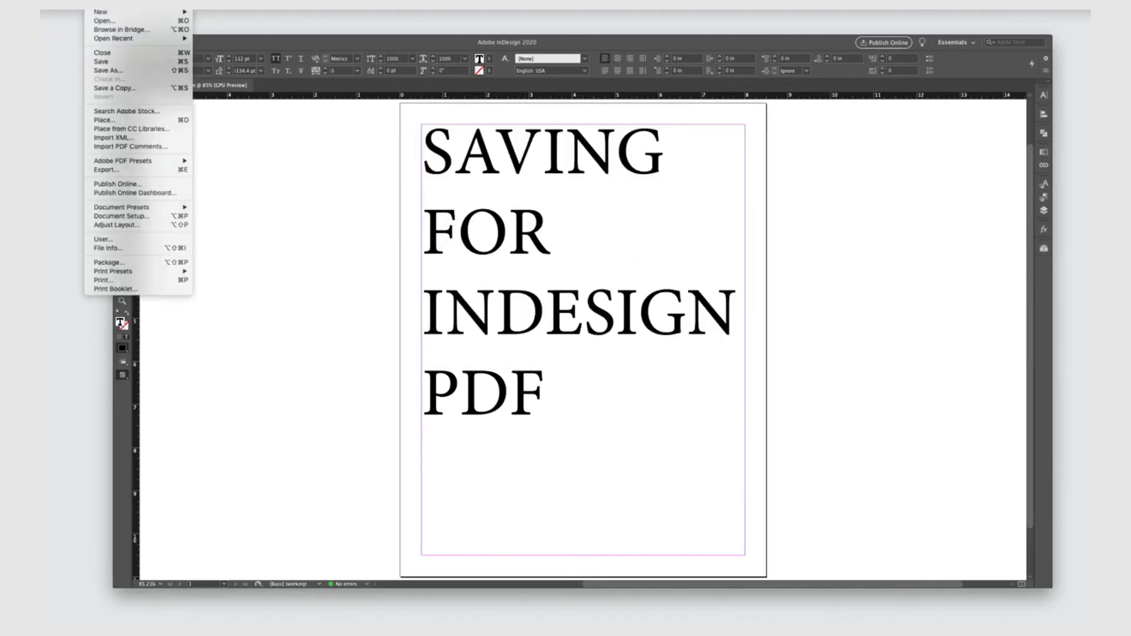
click(133, 170)
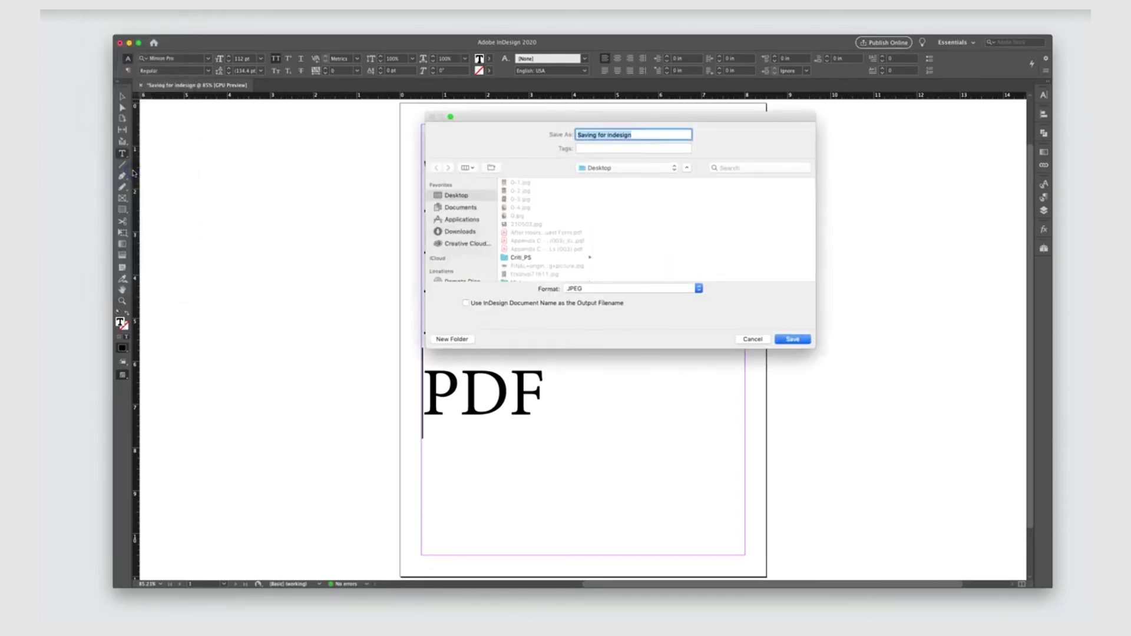
click(594, 289)
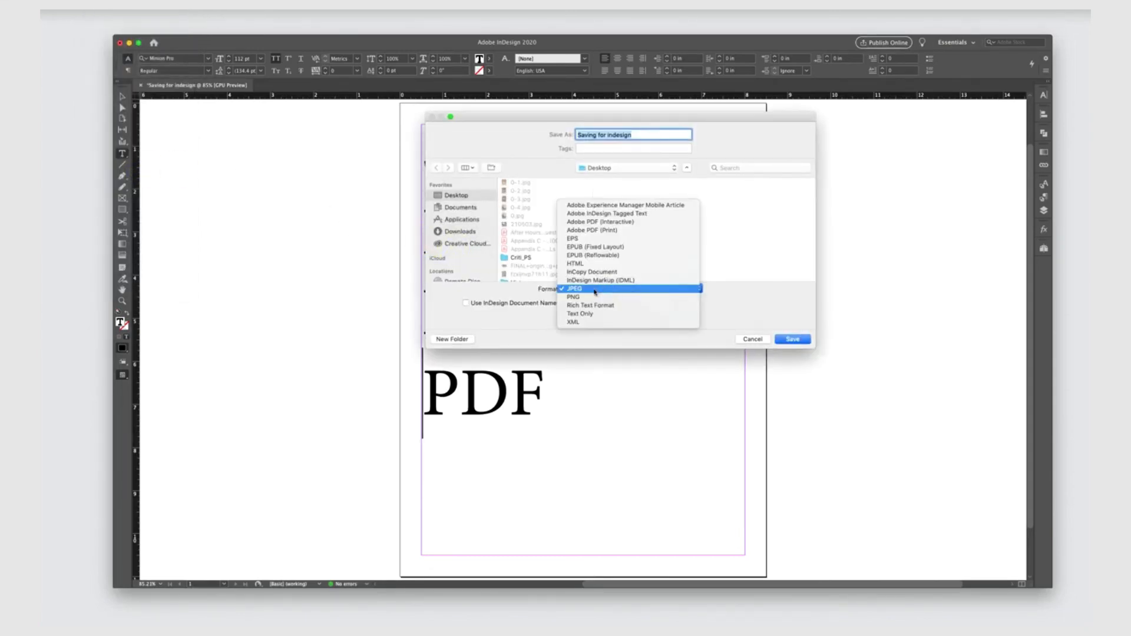
click(595, 241)
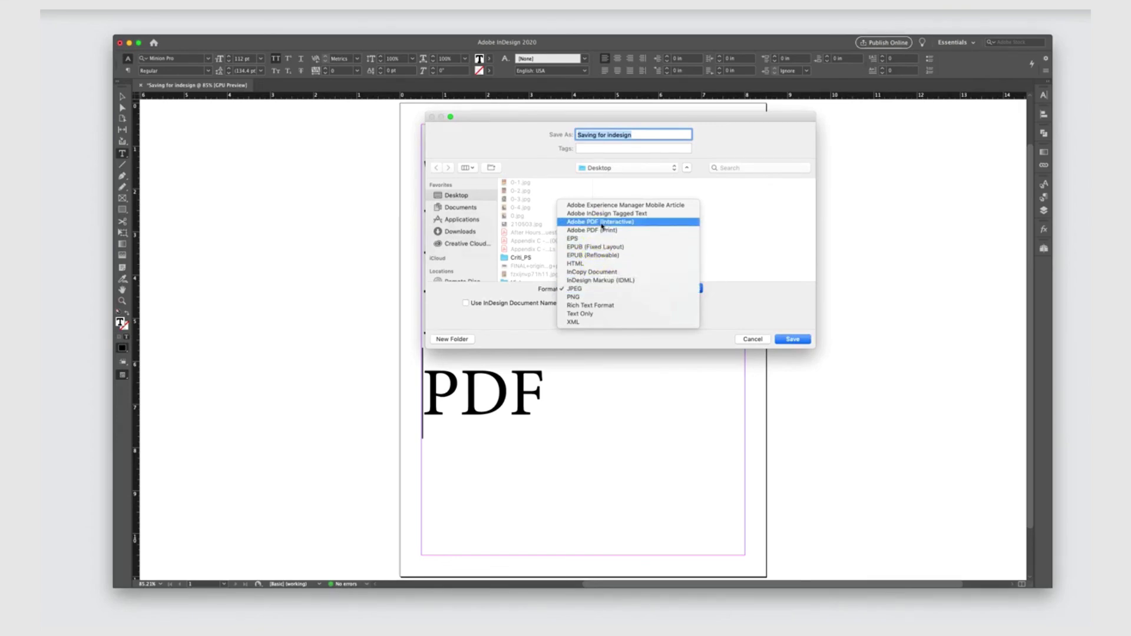
click(606, 232)
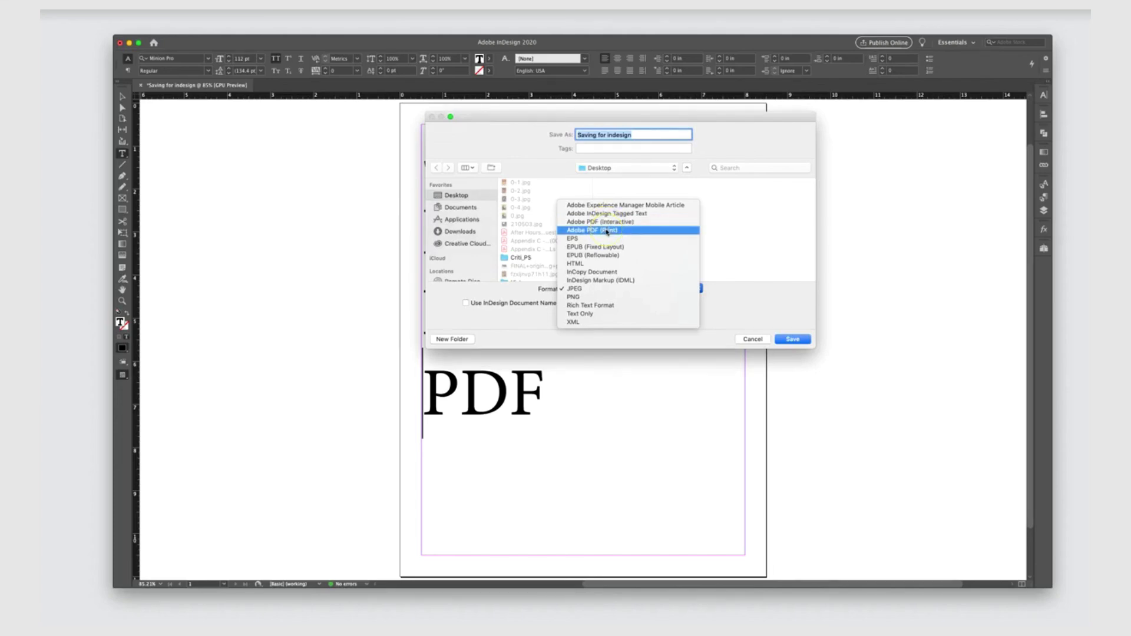
click(793, 340)
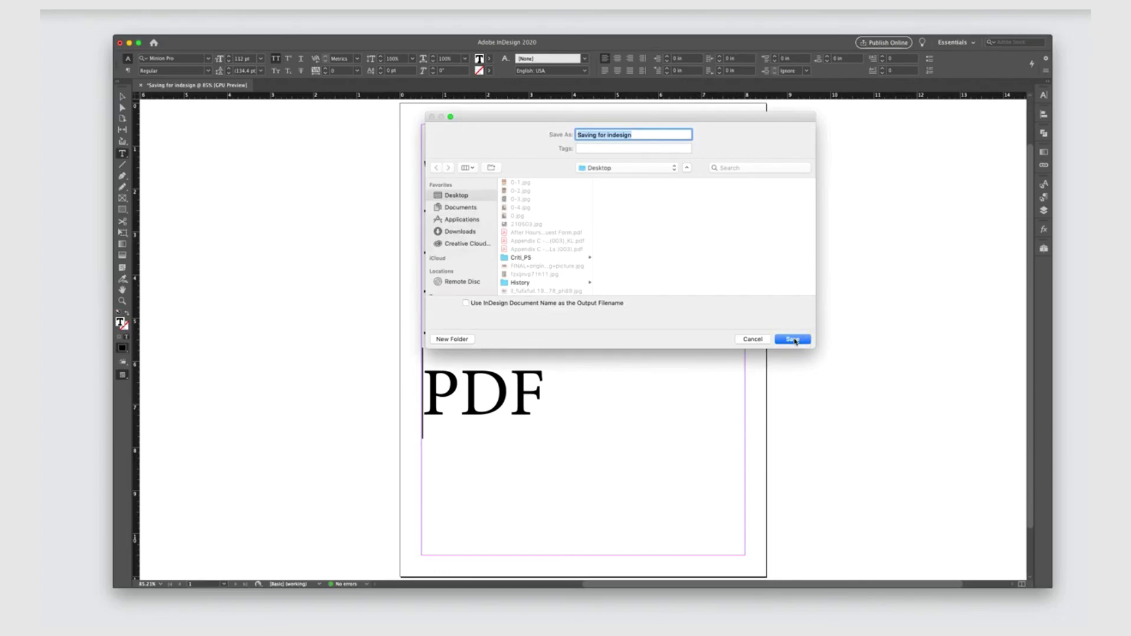
In the Press Quality PDF export settings, downsample color images to 150 ppi above 225 ppi and turn off Optimize for Fast Web View
click(795, 341)
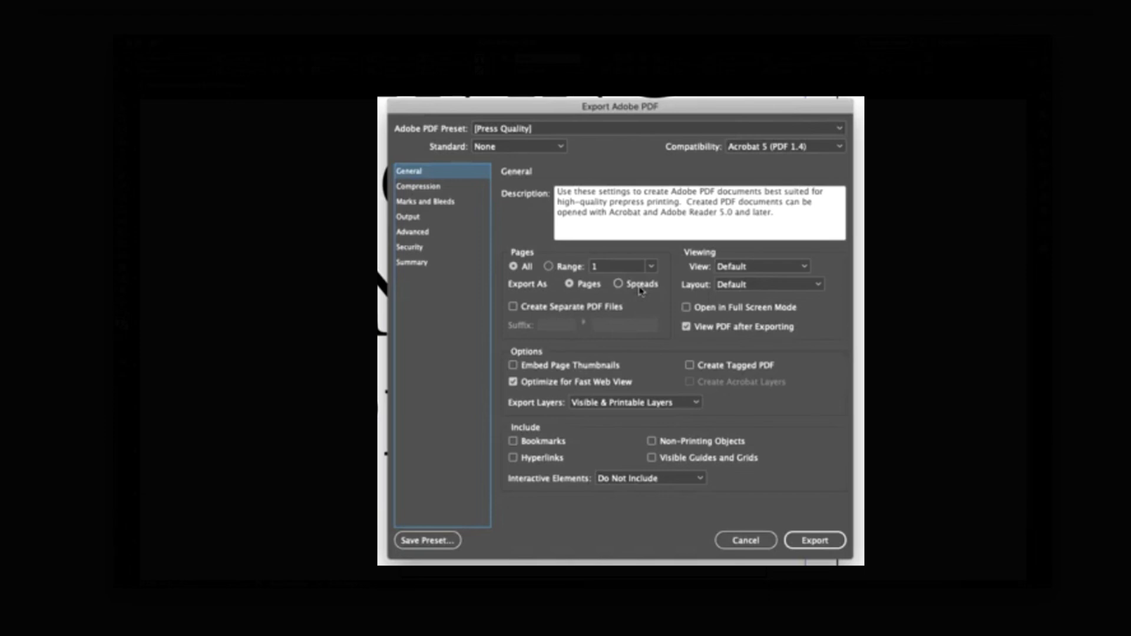
click(420, 186)
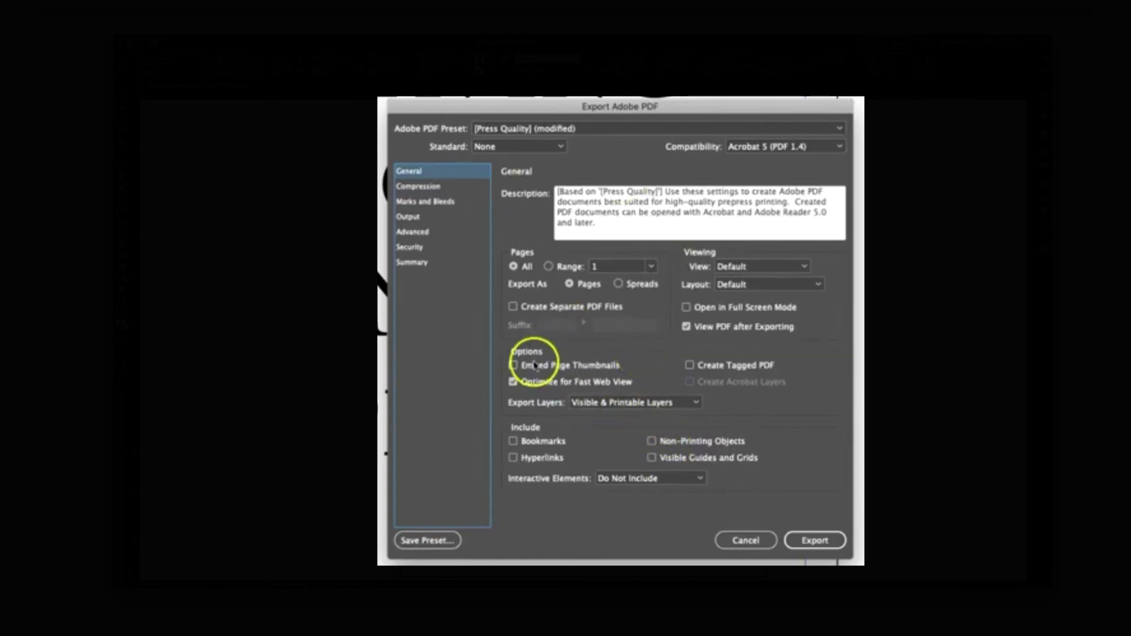
click(514, 383)
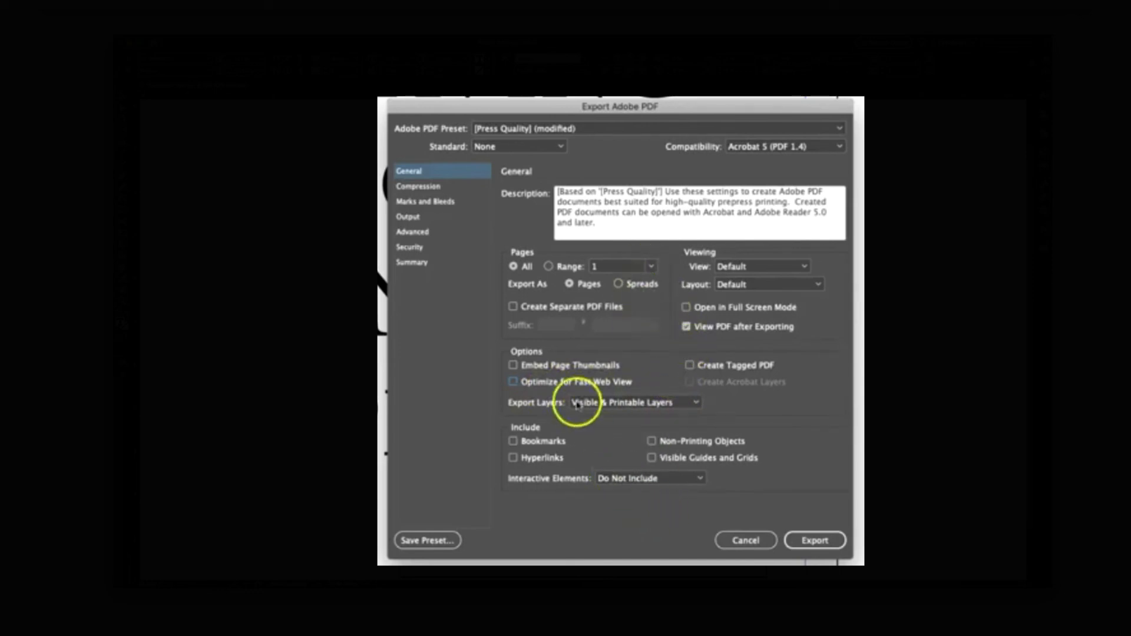
Review the image compression settings and export the PDF with the modified Press Quality preset
click(416, 186)
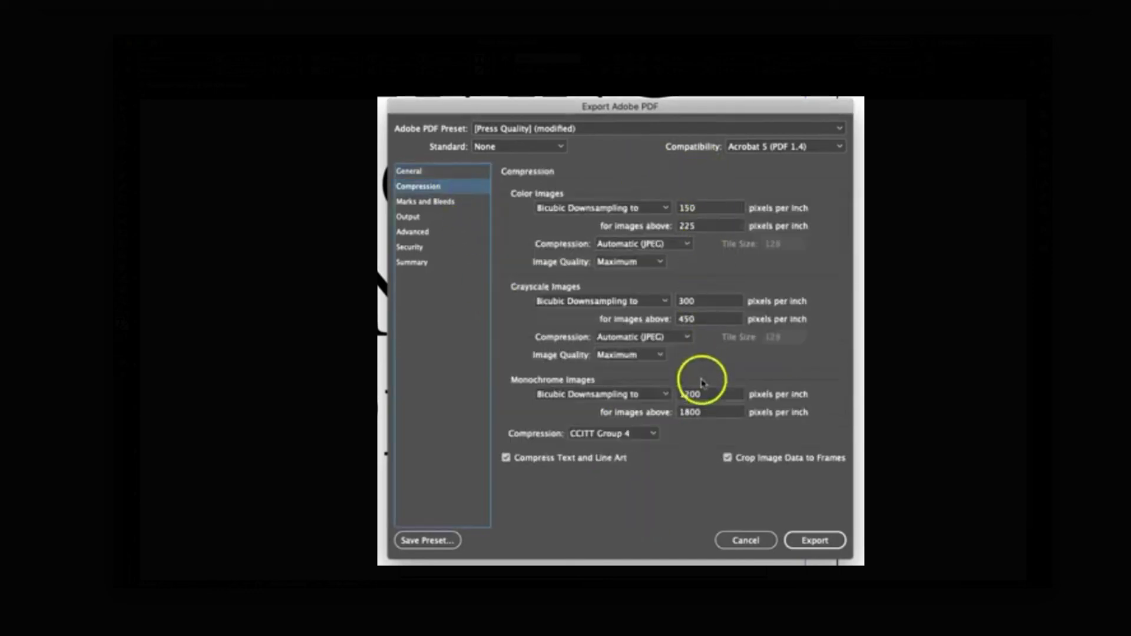
click(409, 170)
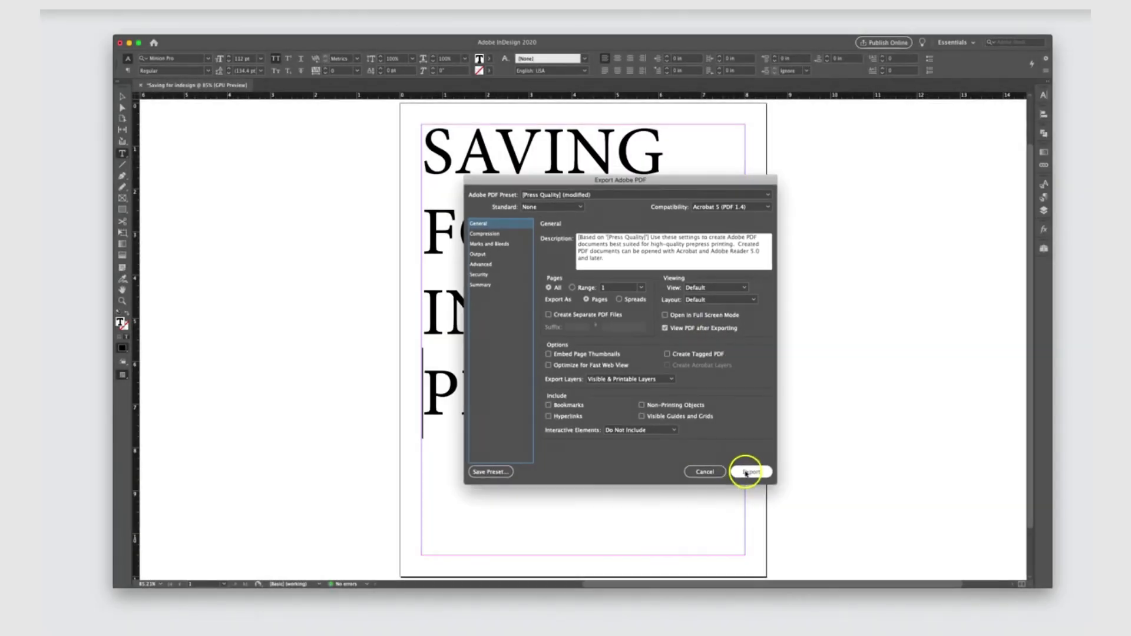
click(806, 540)
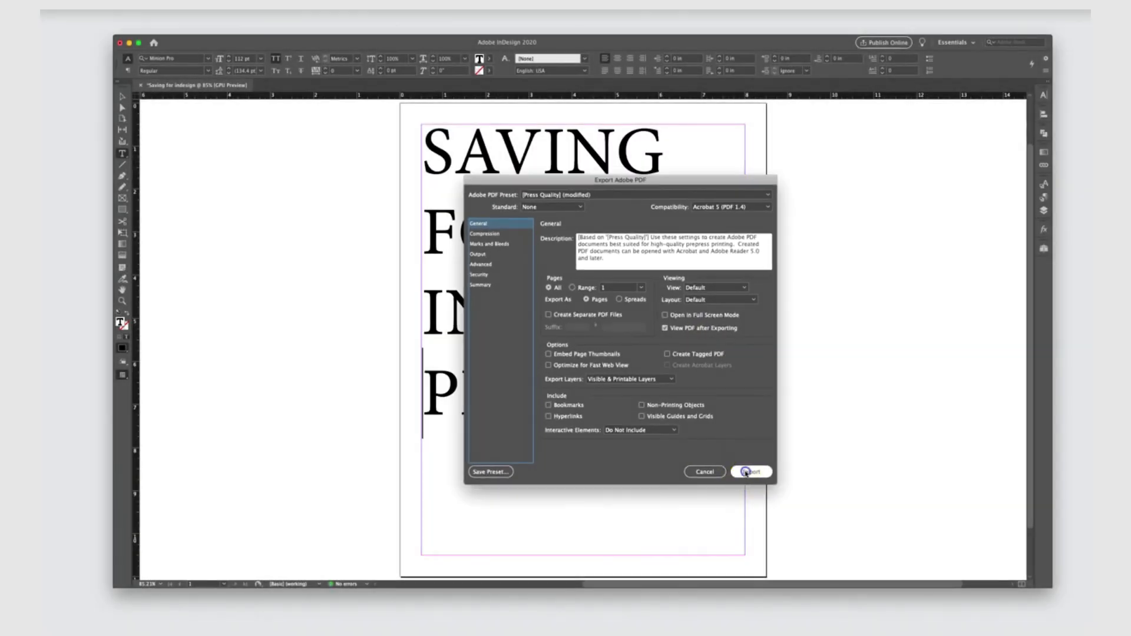